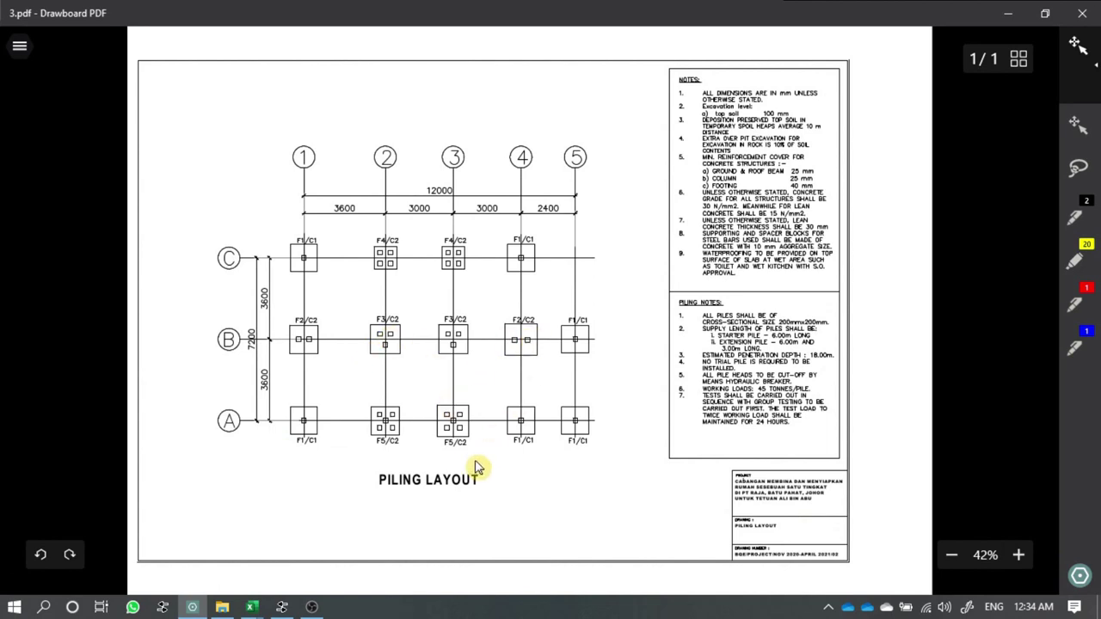
# - Return from the piling drawing to the students BQ workbook and underline the pile count in B6
pyautogui.hotkey('alt', 'Tab')
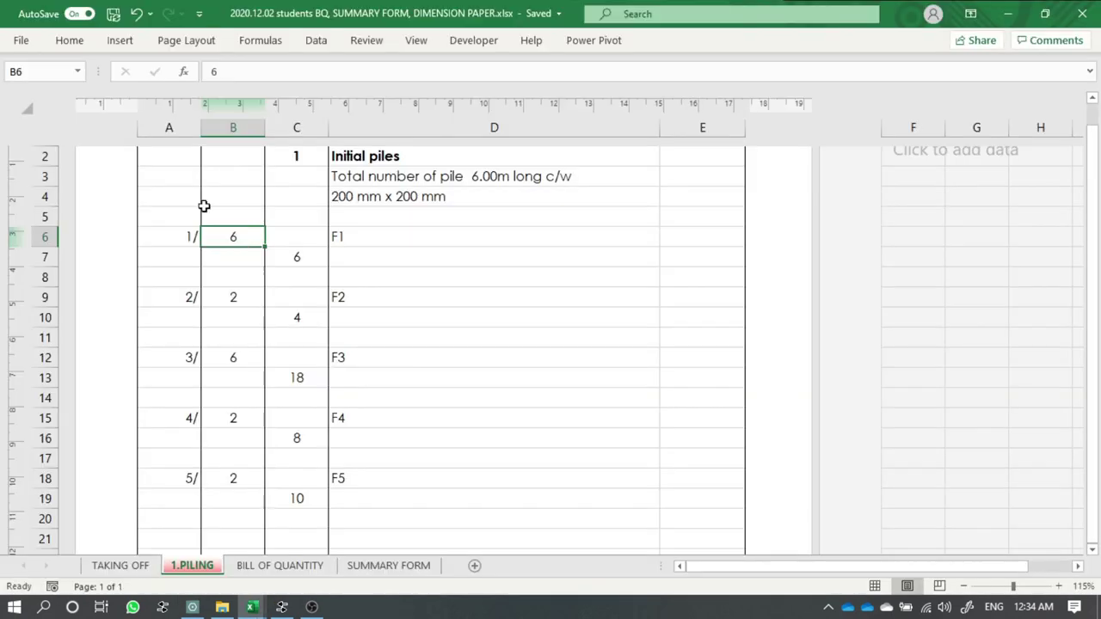
pyautogui.click(82, 43)
pyautogui.click(127, 97)
pyautogui.click(234, 299)
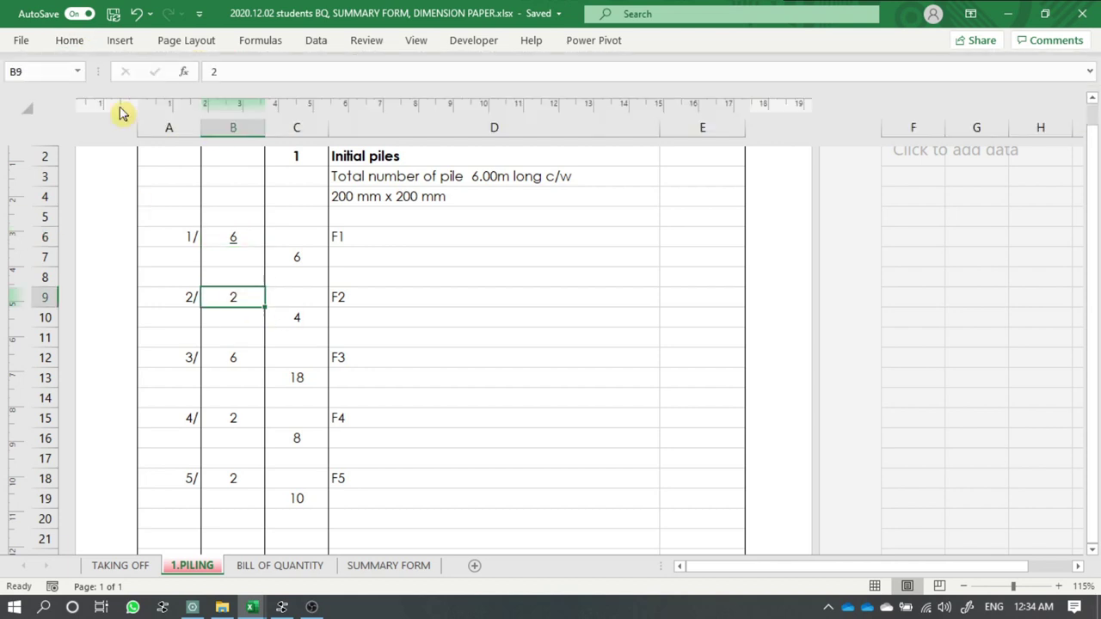
pyautogui.click(80, 45)
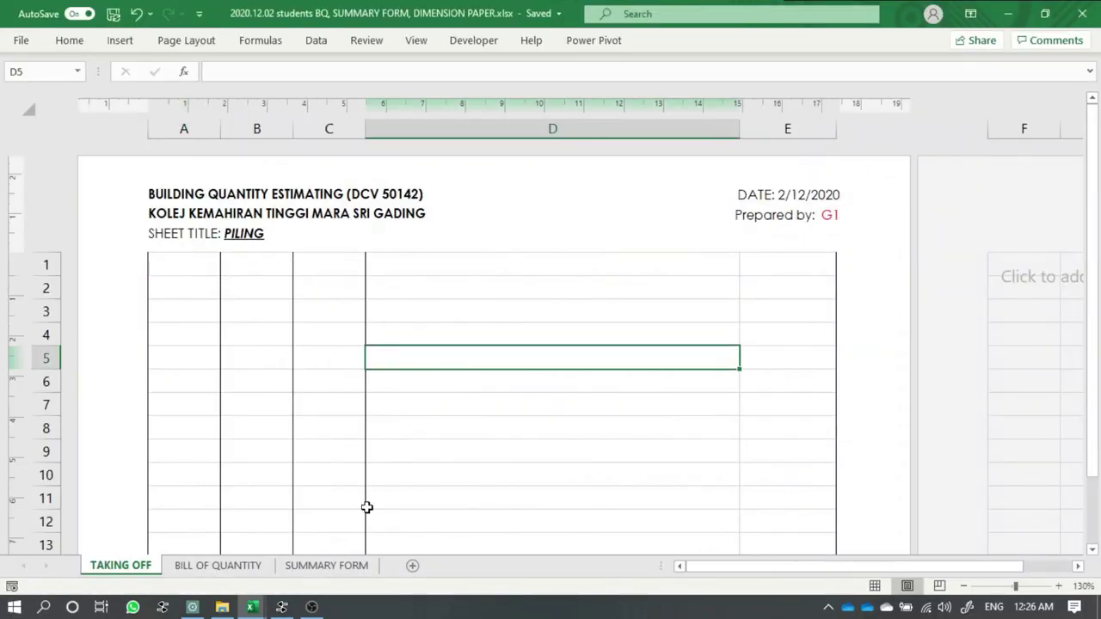
pyautogui.click(192, 608)
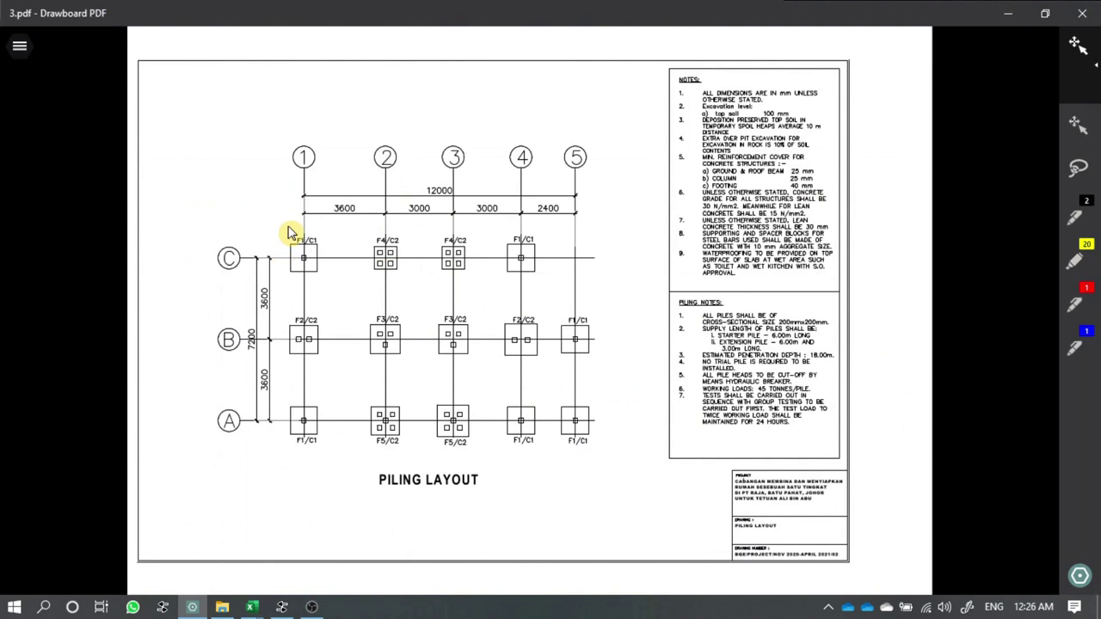
pyautogui.click(251, 608)
pyautogui.click(191, 579)
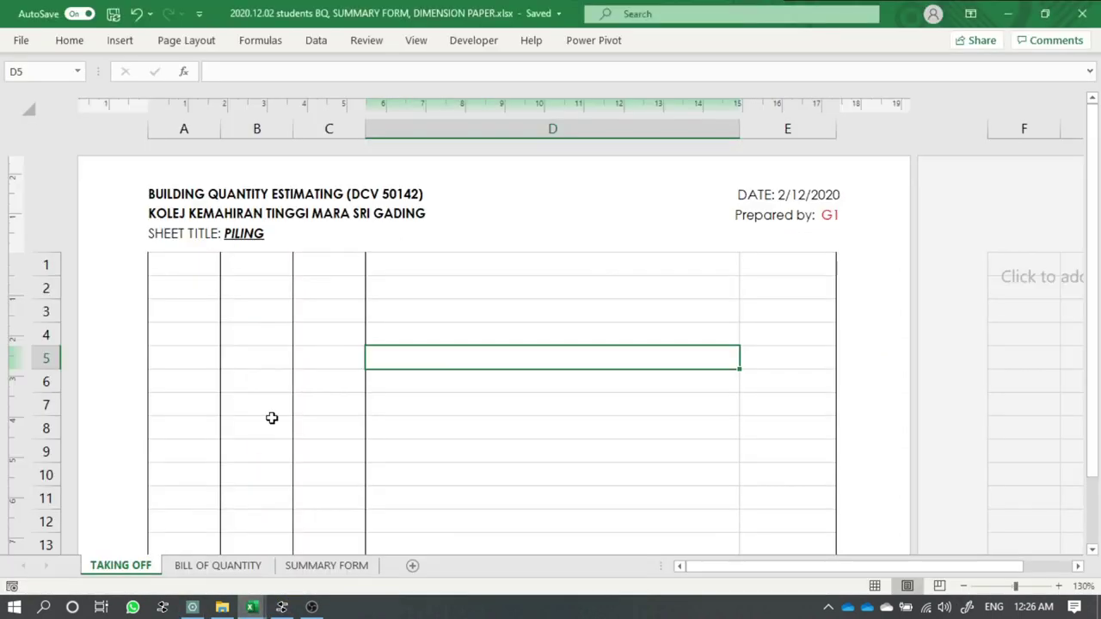
pyautogui.click(304, 341)
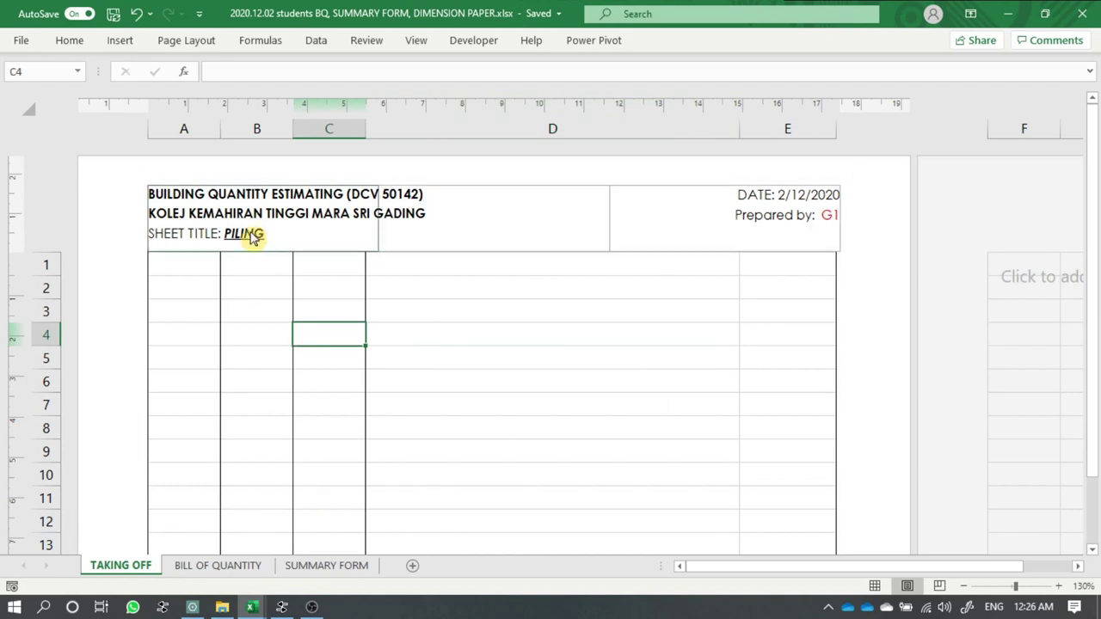
pyautogui.scroll(-4, 241, 303)
pyautogui.scroll(-3, 243, 302)
pyautogui.scroll(-4, 243, 303)
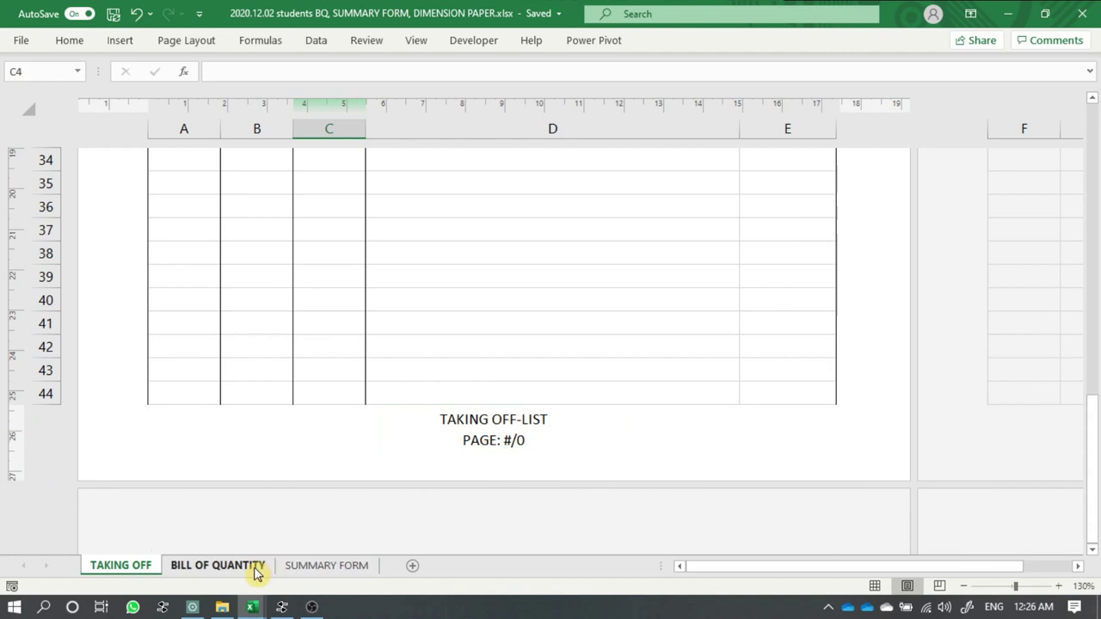
pyautogui.click(230, 574)
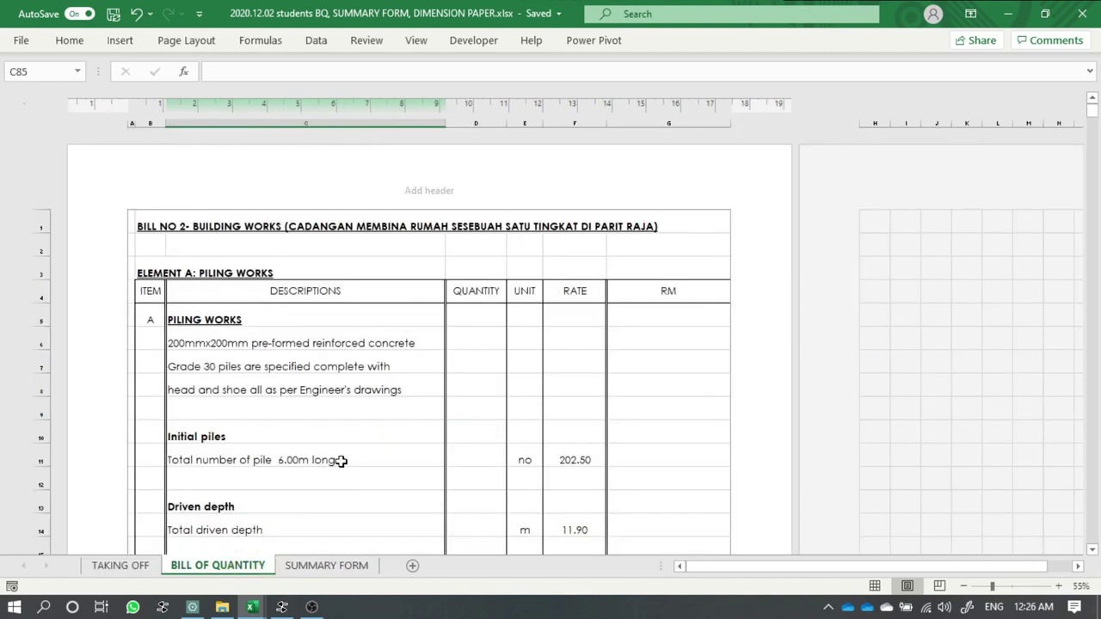
pyautogui.click(348, 573)
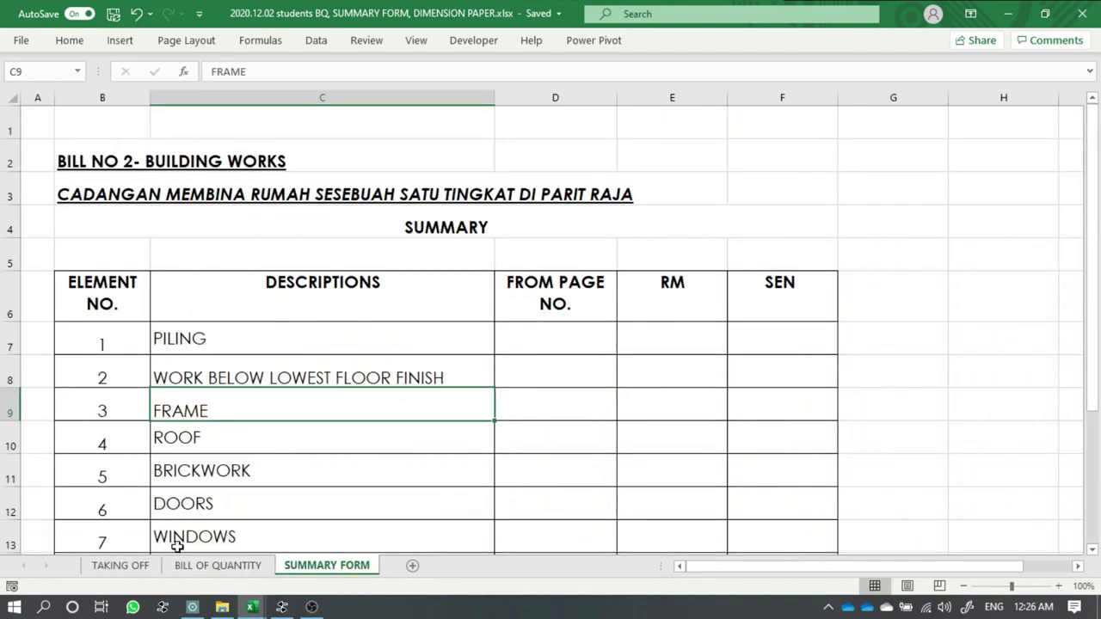
pyautogui.click(121, 565)
pyautogui.scroll(8, 337, 390)
pyautogui.scroll(3, 337, 392)
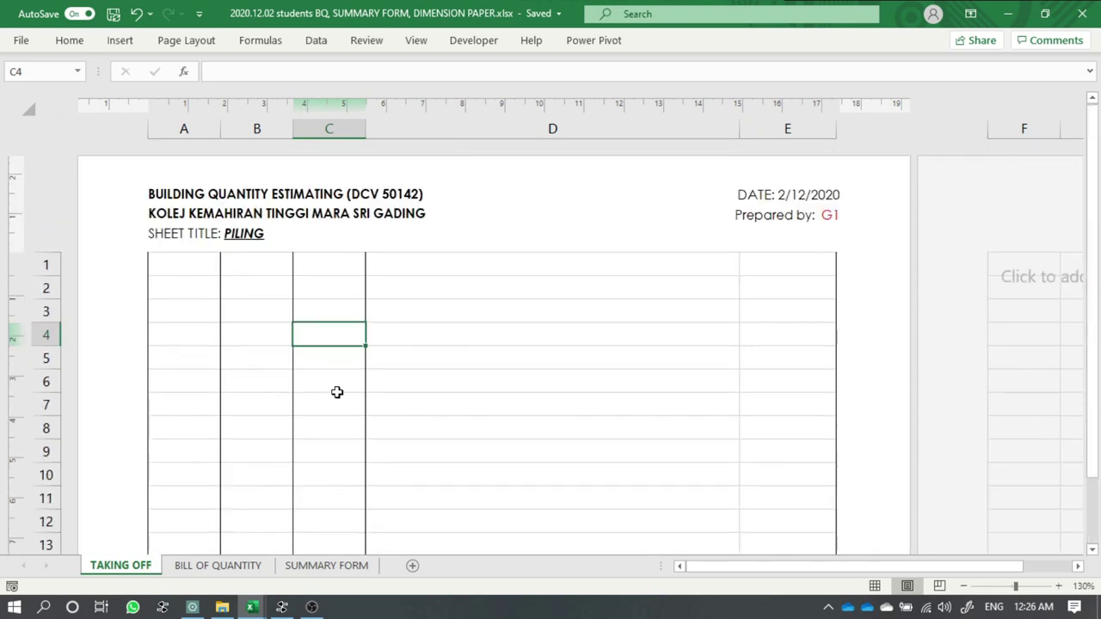
pyautogui.click(225, 566)
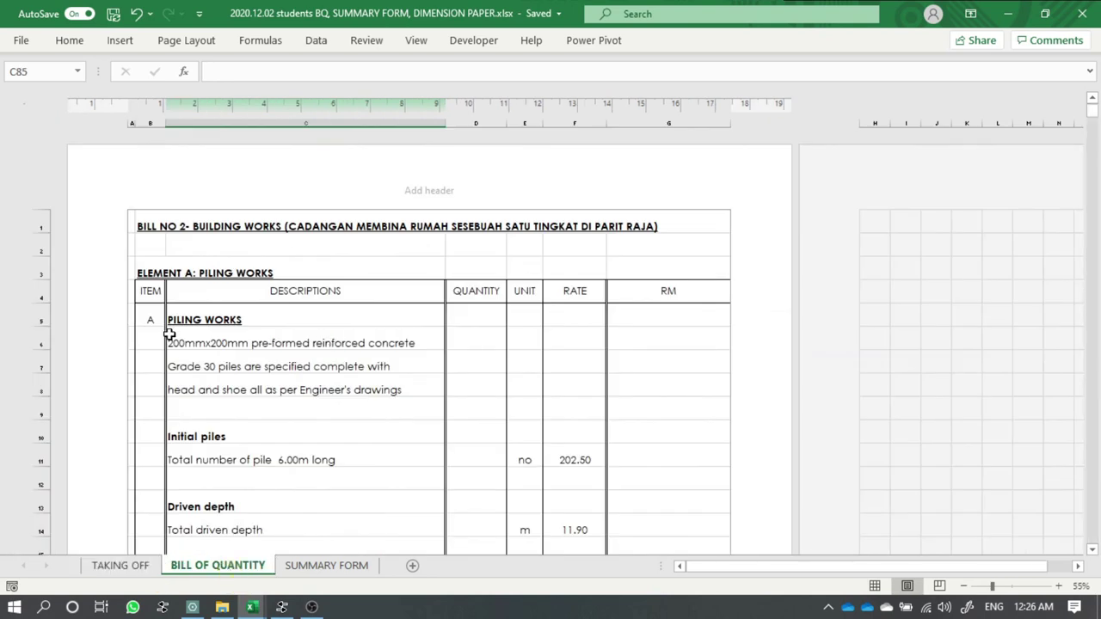
pyautogui.scroll(-2, 163, 311)
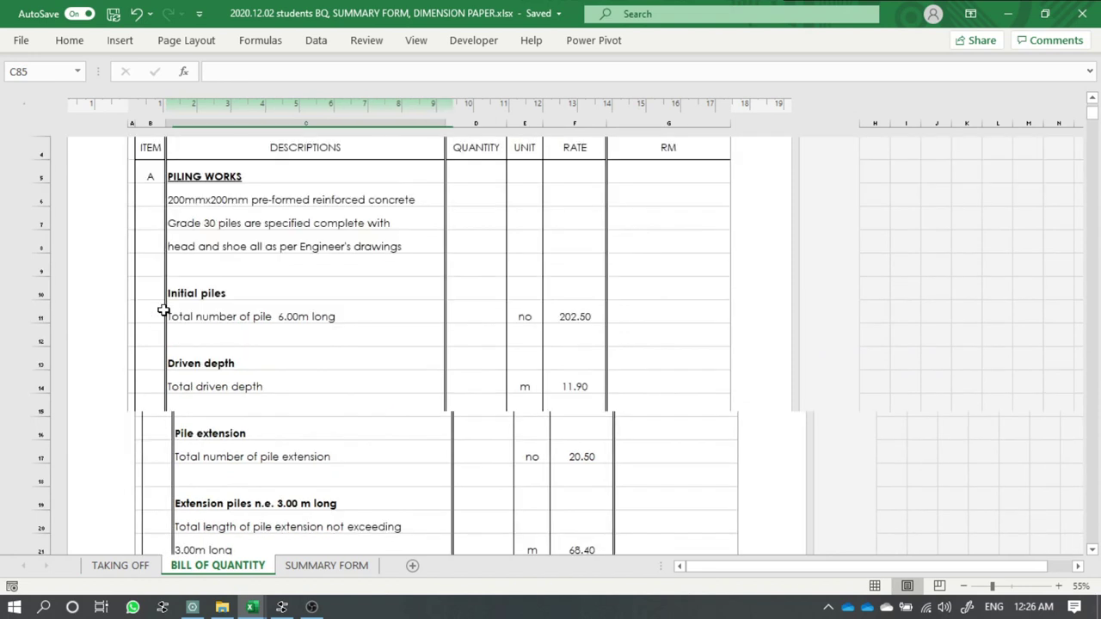
pyautogui.click(153, 175)
pyautogui.scroll(-2, 270, 247)
pyautogui.scroll(-4, 270, 247)
pyautogui.scroll(-4, 269, 247)
pyautogui.scroll(-4, 269, 247)
pyautogui.scroll(1, 269, 248)
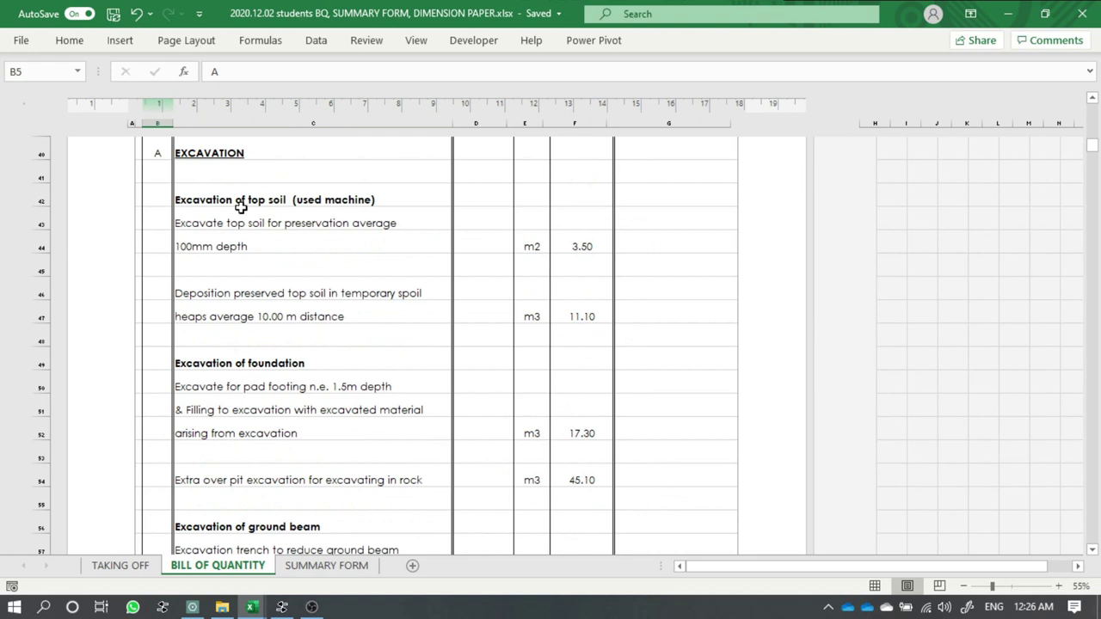
pyautogui.scroll(-5, 245, 226)
pyautogui.scroll(-4, 246, 232)
pyautogui.scroll(-1, 246, 232)
pyautogui.scroll(-3, 247, 359)
pyautogui.scroll(-3, 247, 361)
pyautogui.scroll(1, 246, 379)
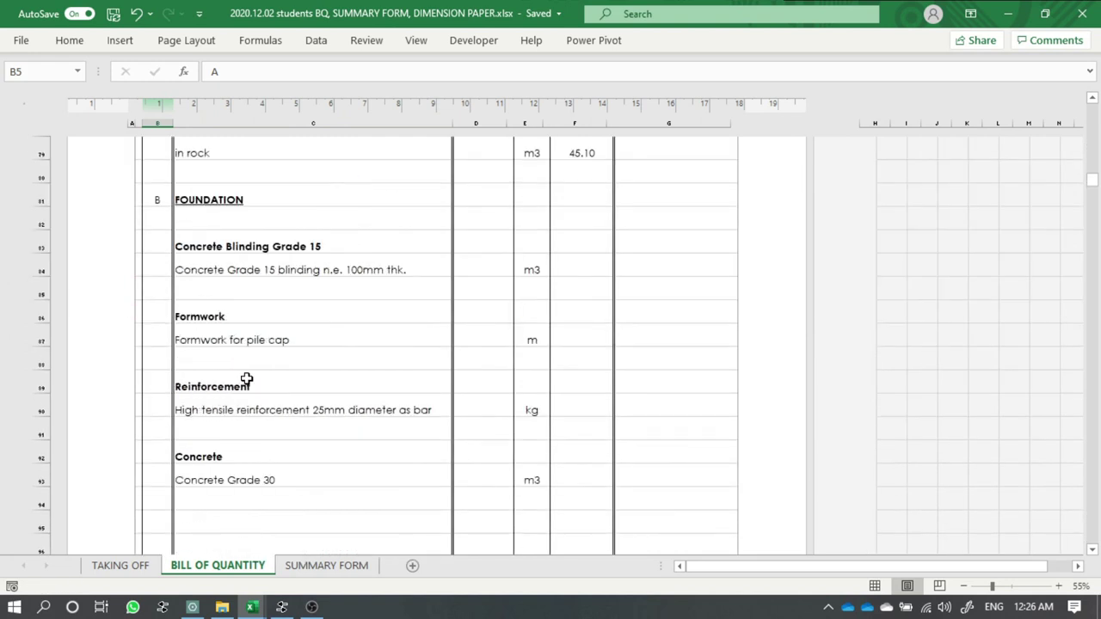
pyautogui.scroll(1, 246, 381)
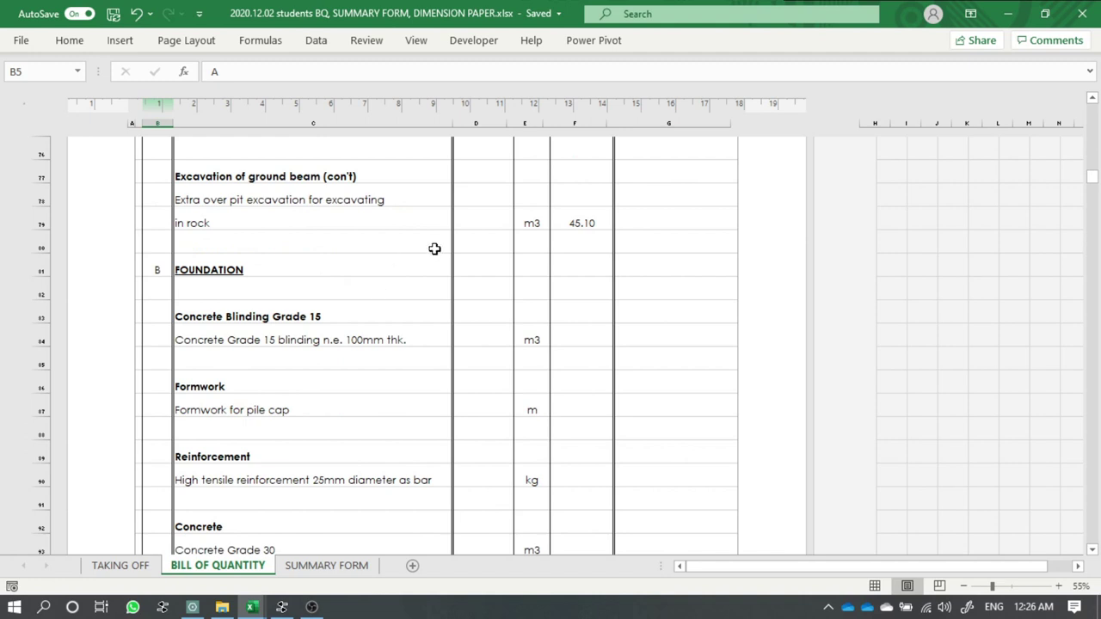
pyautogui.scroll(4, 393, 290)
pyautogui.scroll(10, 394, 290)
pyautogui.scroll(10, 394, 290)
pyautogui.scroll(2, 387, 290)
pyautogui.click(297, 347)
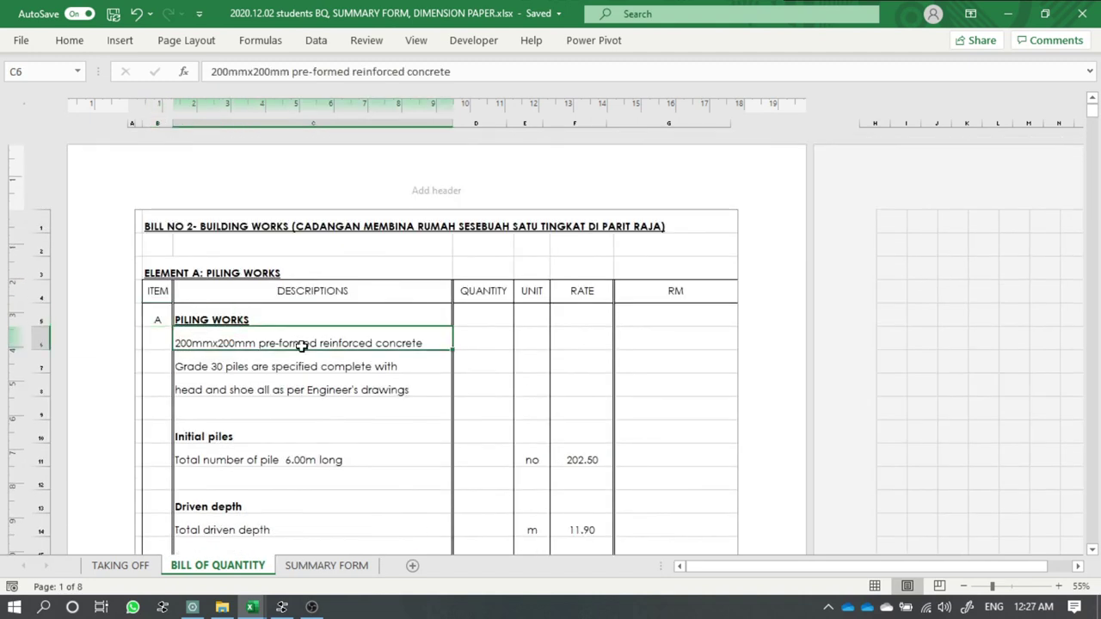
pyautogui.click(310, 311)
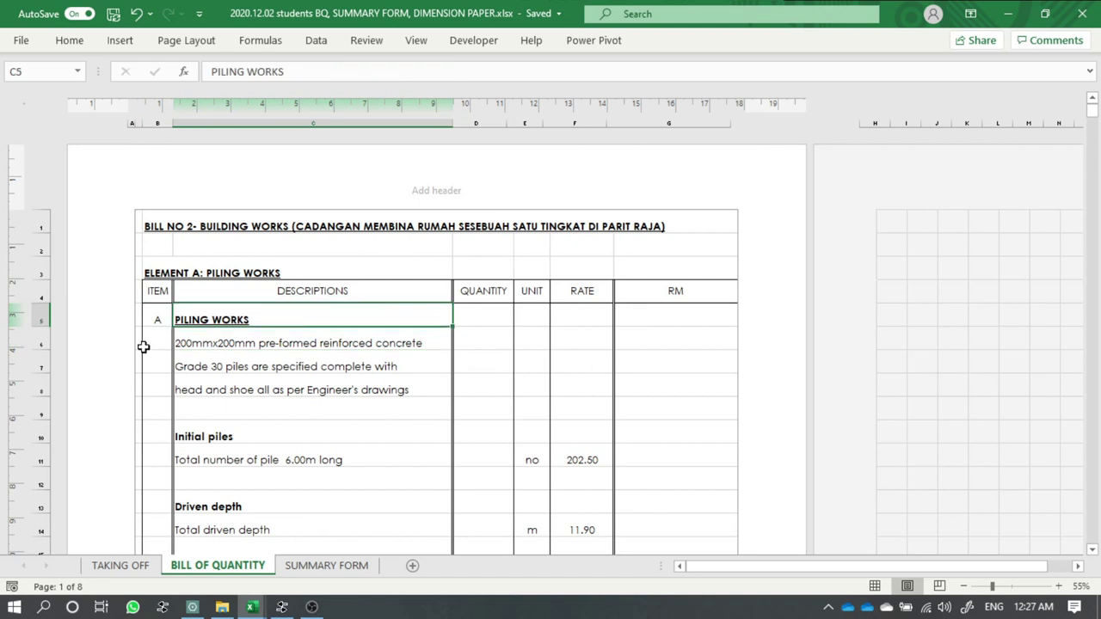
pyautogui.scroll(1, 138, 343)
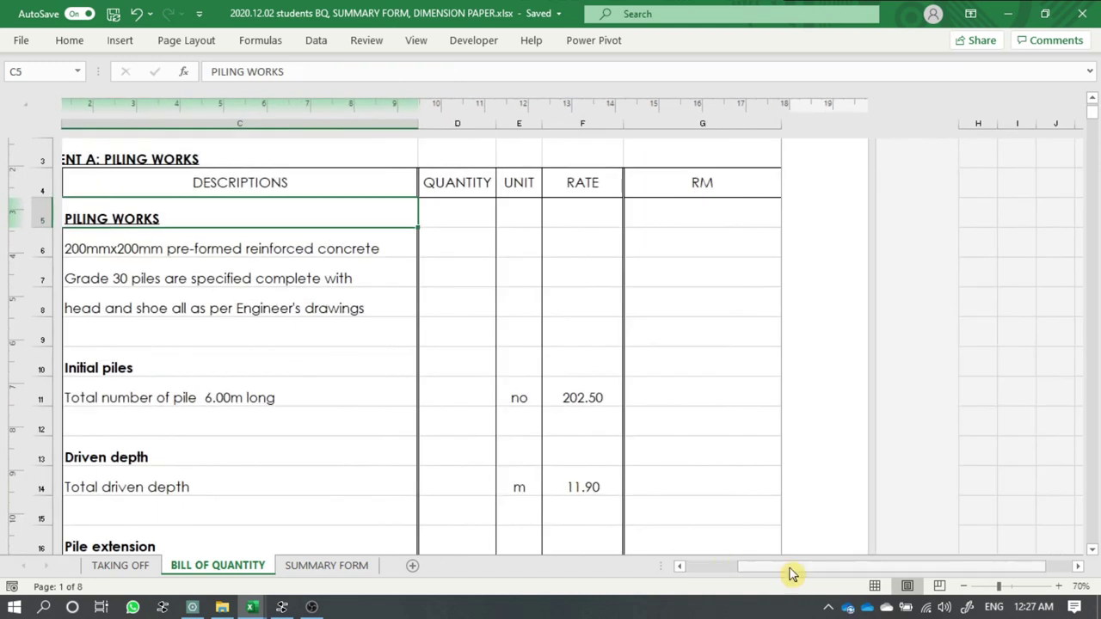
pyautogui.moveTo(792, 573); pyautogui.dragTo(706, 570)
pyautogui.scroll(3, 362, 331)
pyautogui.click(366, 431)
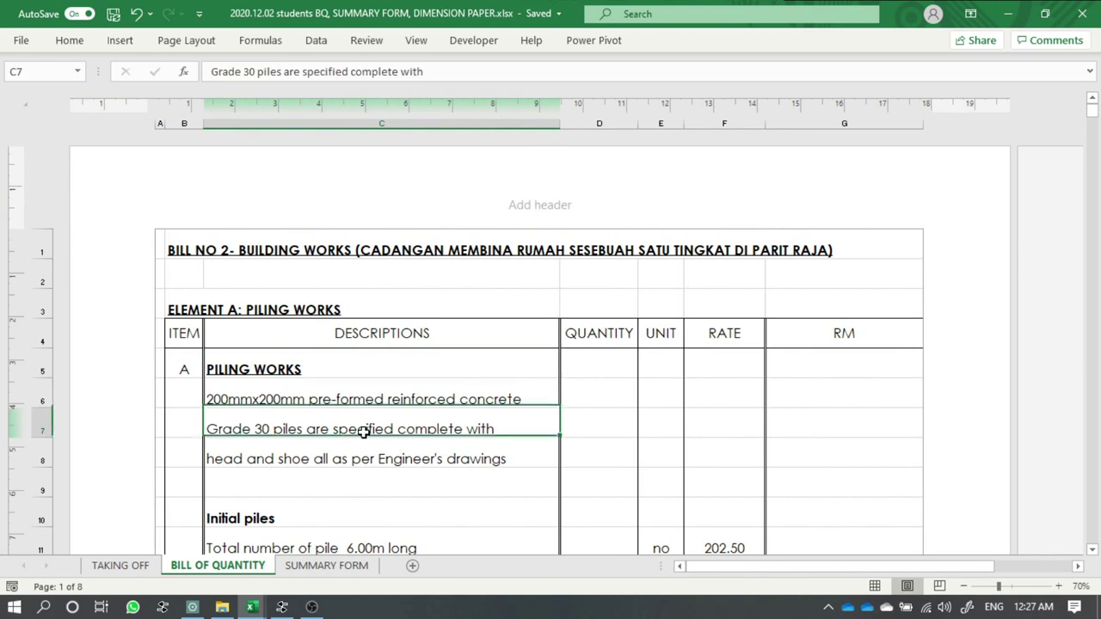
pyautogui.scroll(-2, 365, 408)
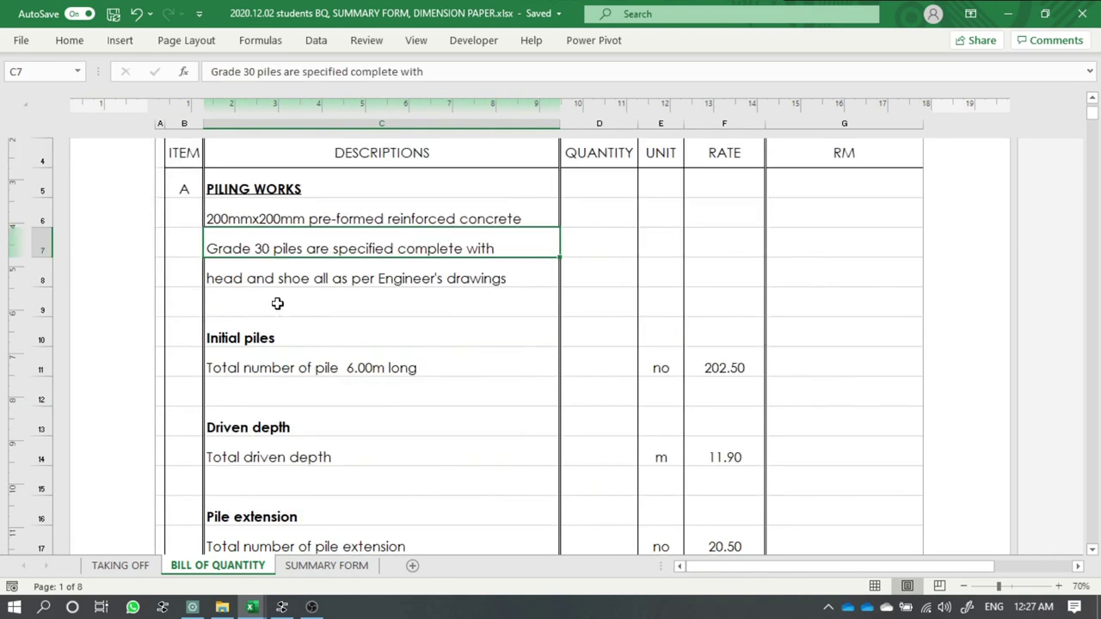
pyautogui.click(138, 565)
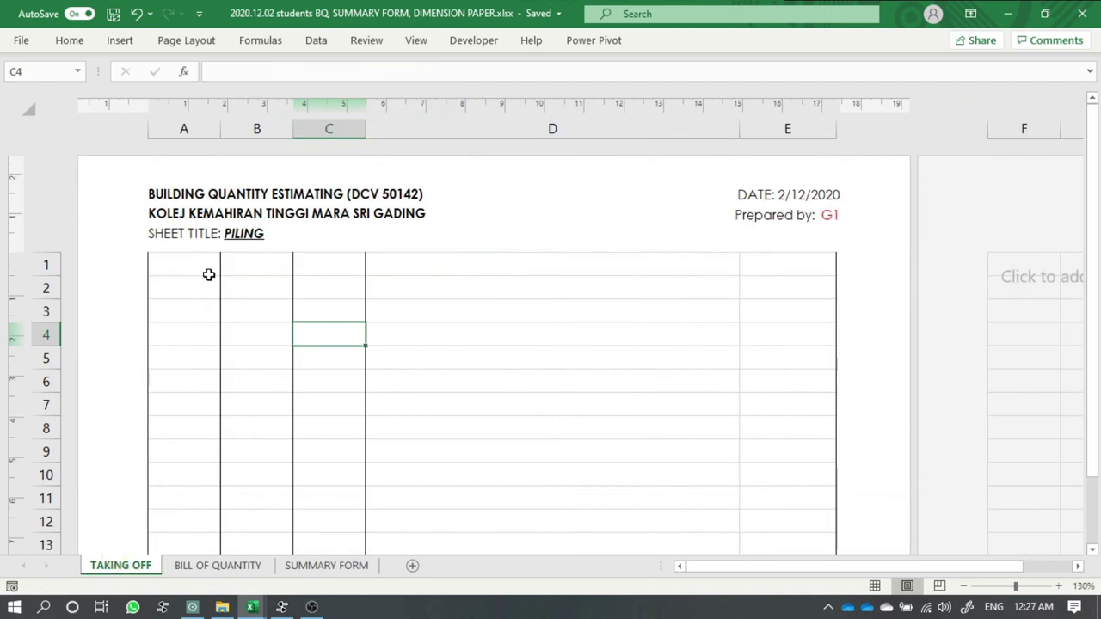
# - Duplicate the TAKING OFF sheet as TAKING OFF (2), positioned before BILL OF QUANTITY
pyautogui.rightClick(131, 568)
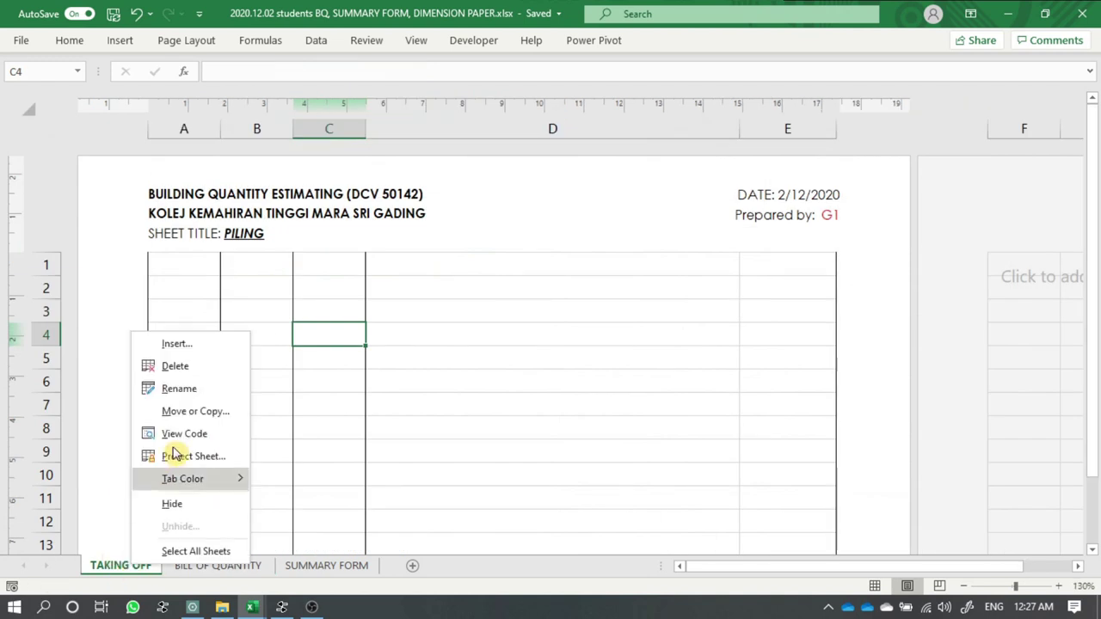
pyautogui.rightClick(119, 574)
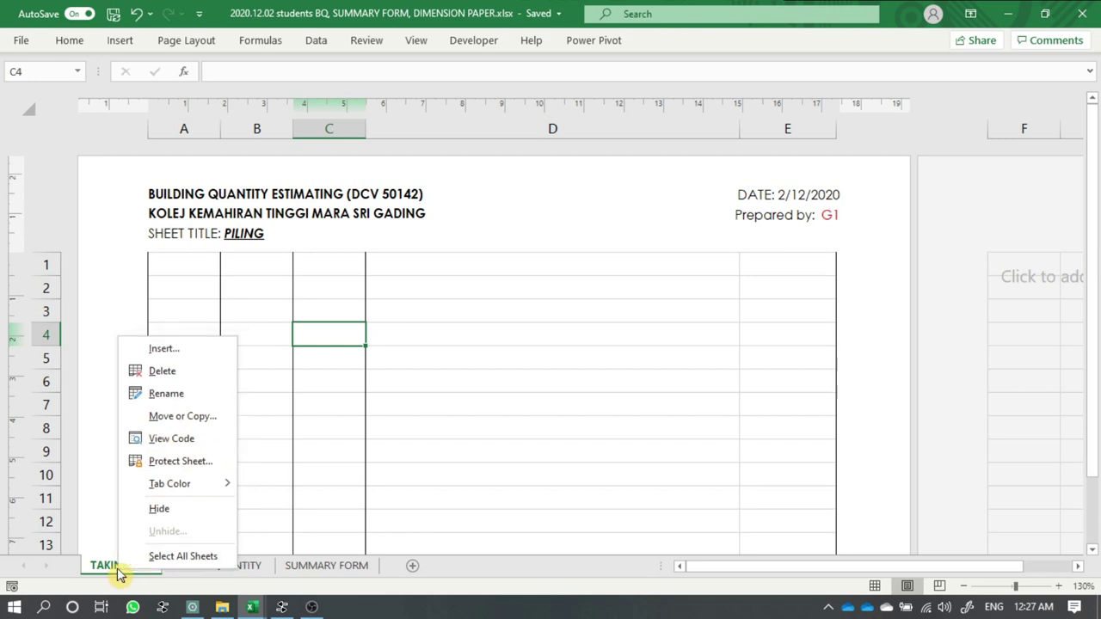
pyautogui.click(199, 419)
pyautogui.click(109, 482)
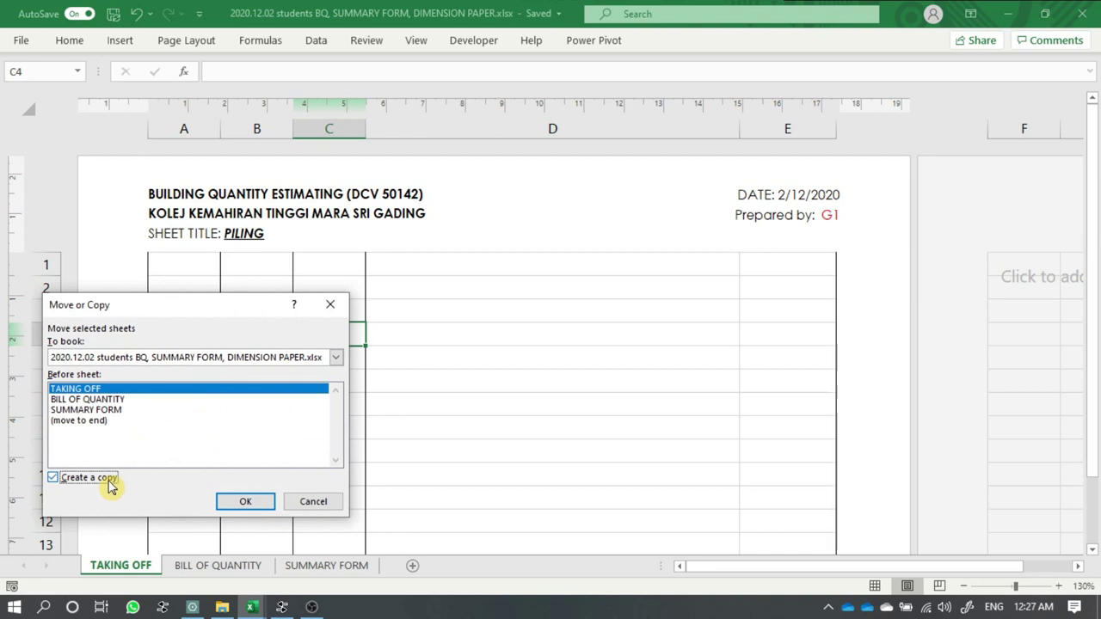
pyautogui.click(104, 402)
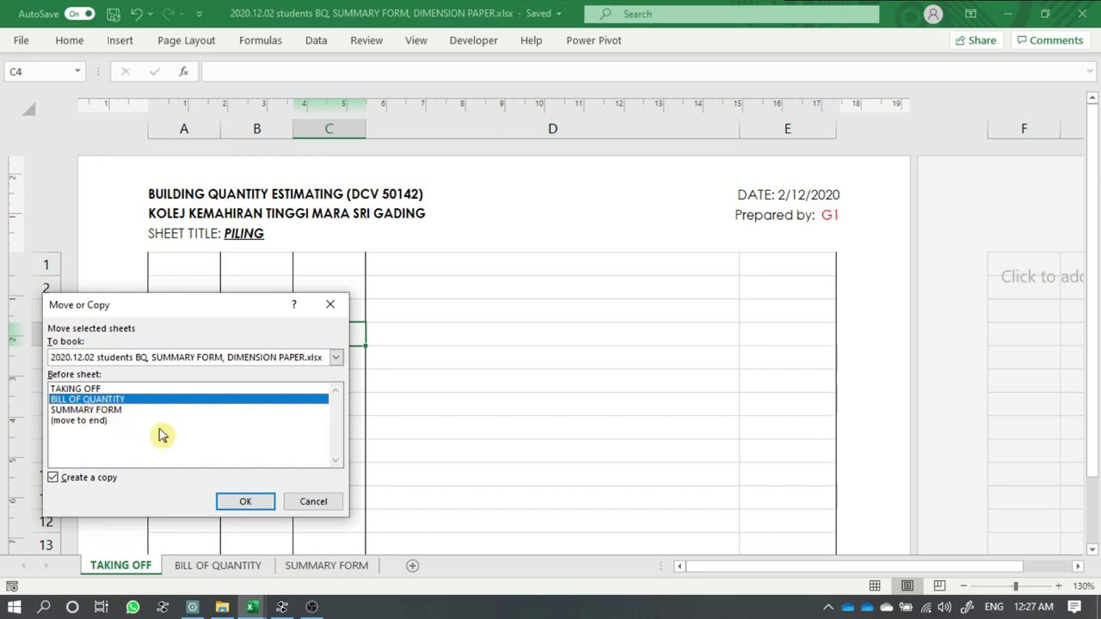
pyautogui.click(231, 503)
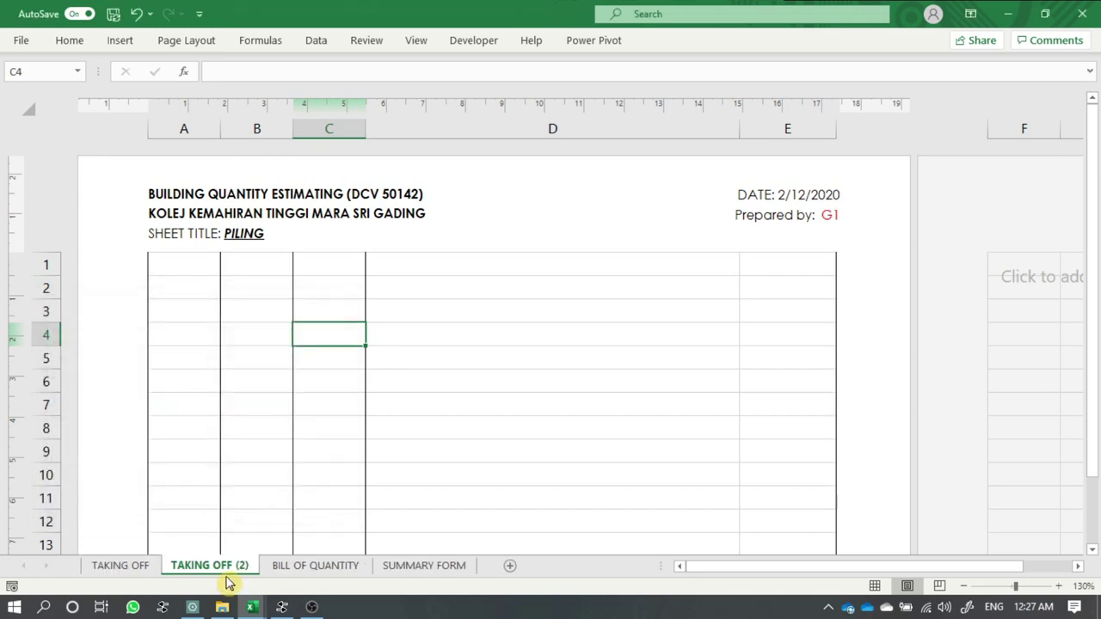
# - Rename the TAKING OFF (2) sheet to PILING
pyautogui.doubleClick(219, 572)
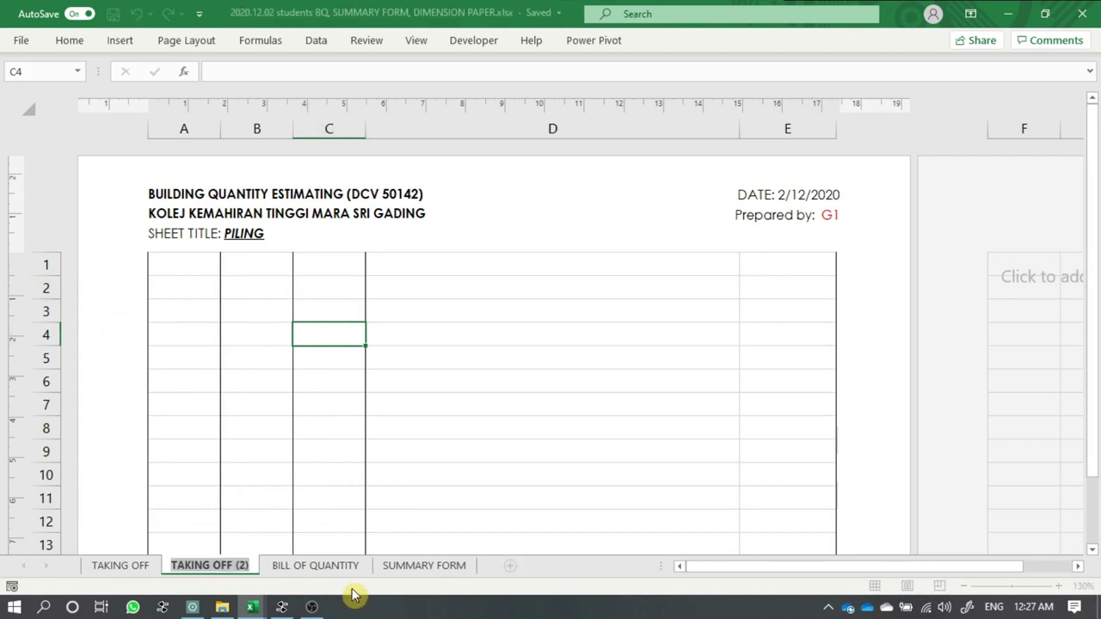
pyautogui.write('p')
pyautogui.press('BackSpace')
pyautogui.write('PILING')
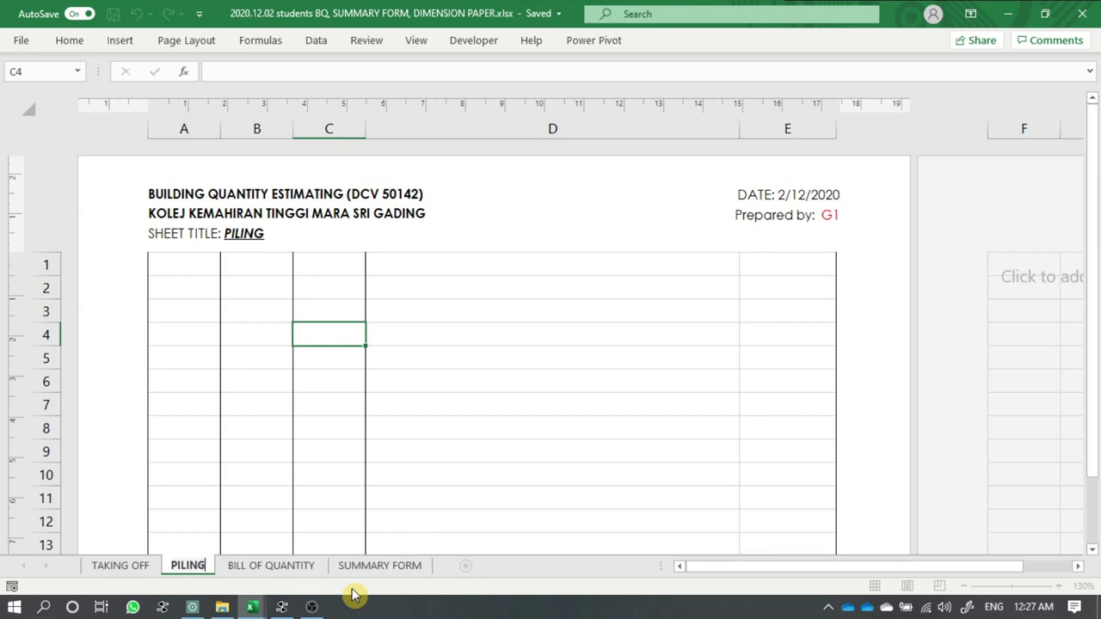
pyautogui.press('Return')
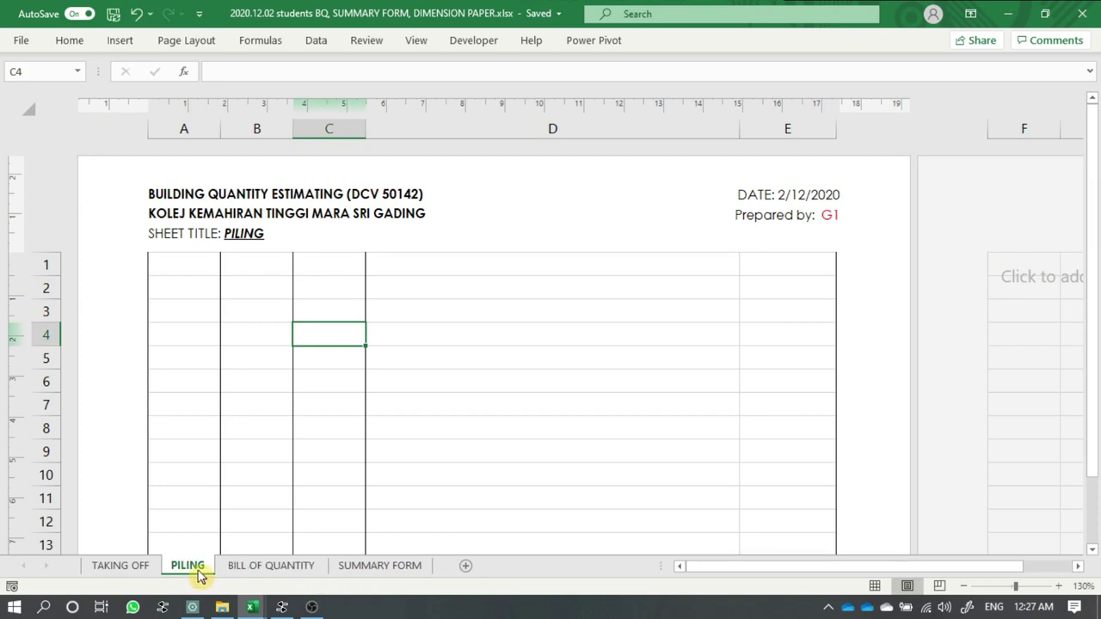
# - Colour the PILING sheet tab red and select cell D4
pyautogui.rightClick(199, 571)
pyautogui.moveTo(251, 485)
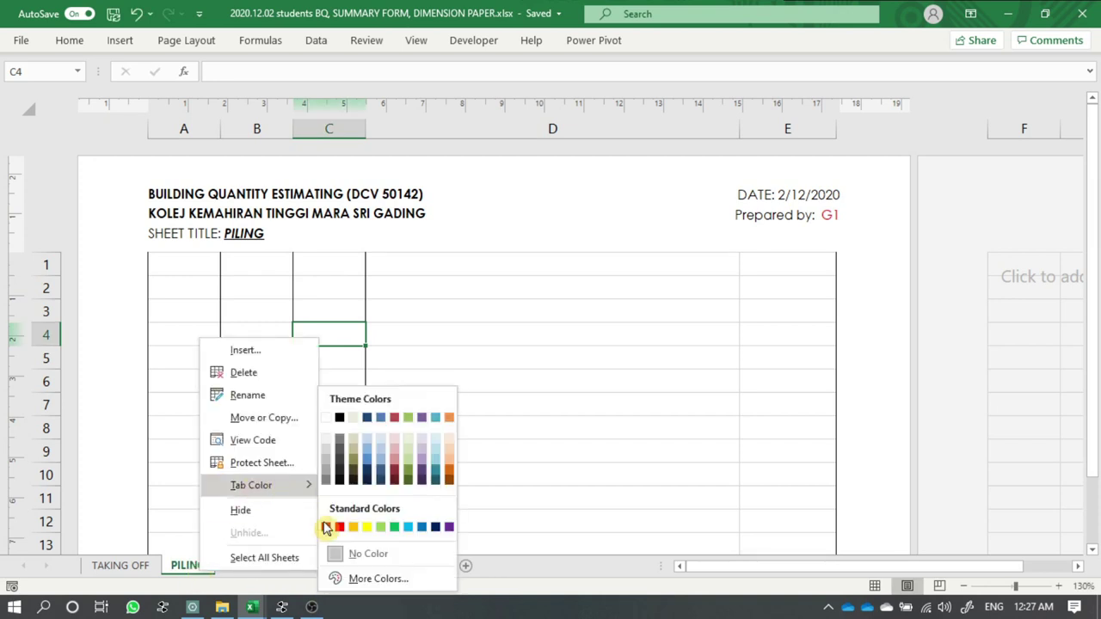
pyautogui.click(340, 528)
pyautogui.click(246, 565)
pyautogui.click(204, 566)
pyautogui.click(460, 330)
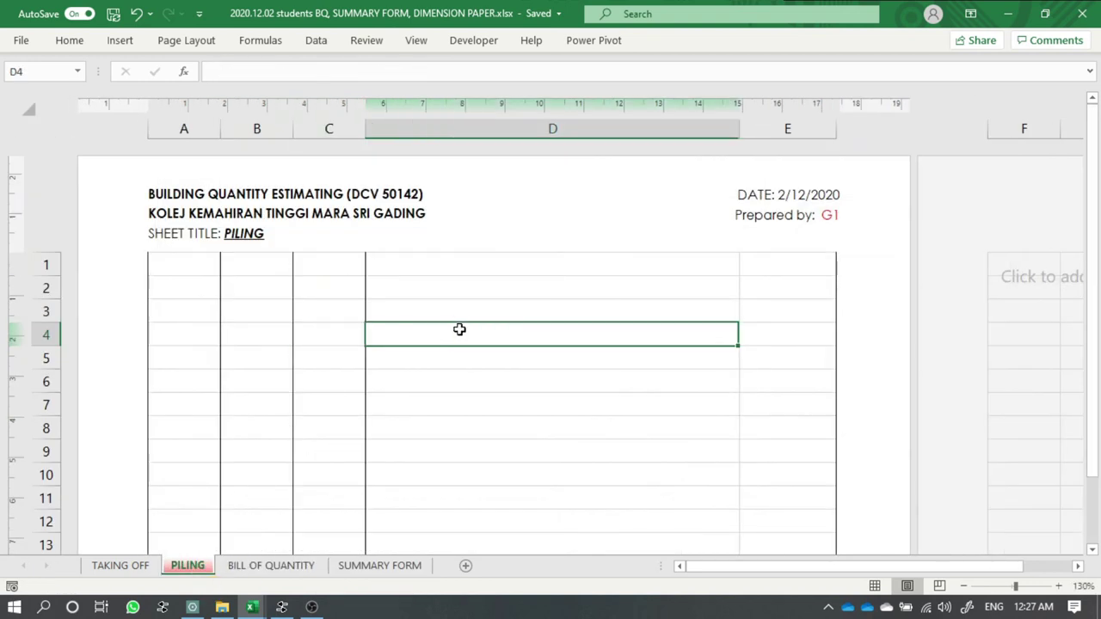
# - Review the Initial piles and 6.00m concrete pile descriptions on the BILL OF QUANTITY sheet
pyautogui.click(273, 566)
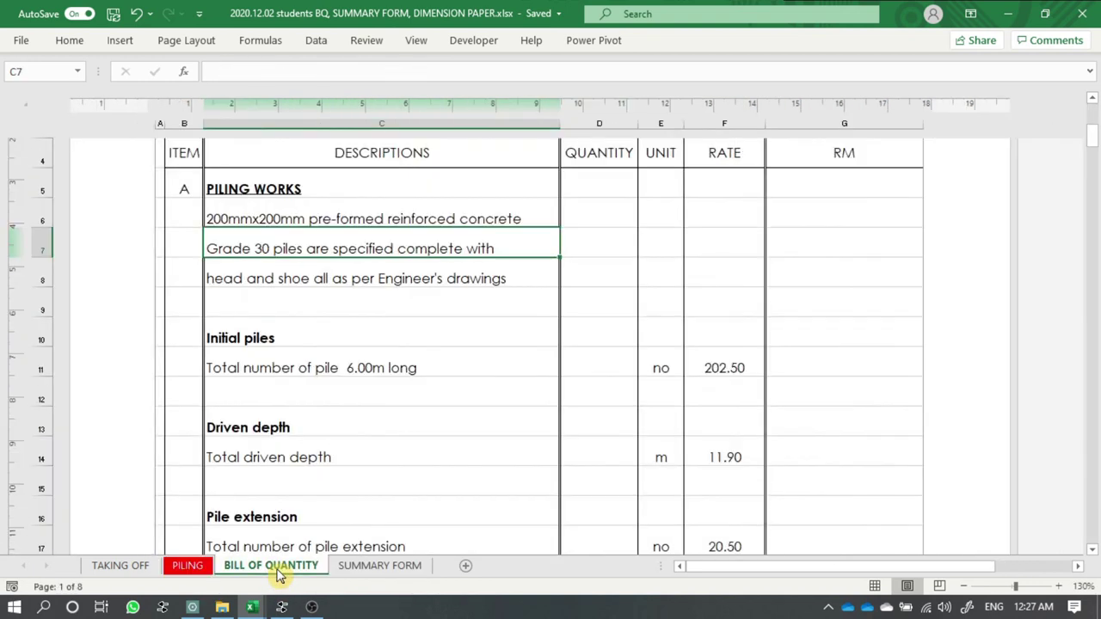
pyautogui.scroll(-2, 344, 426)
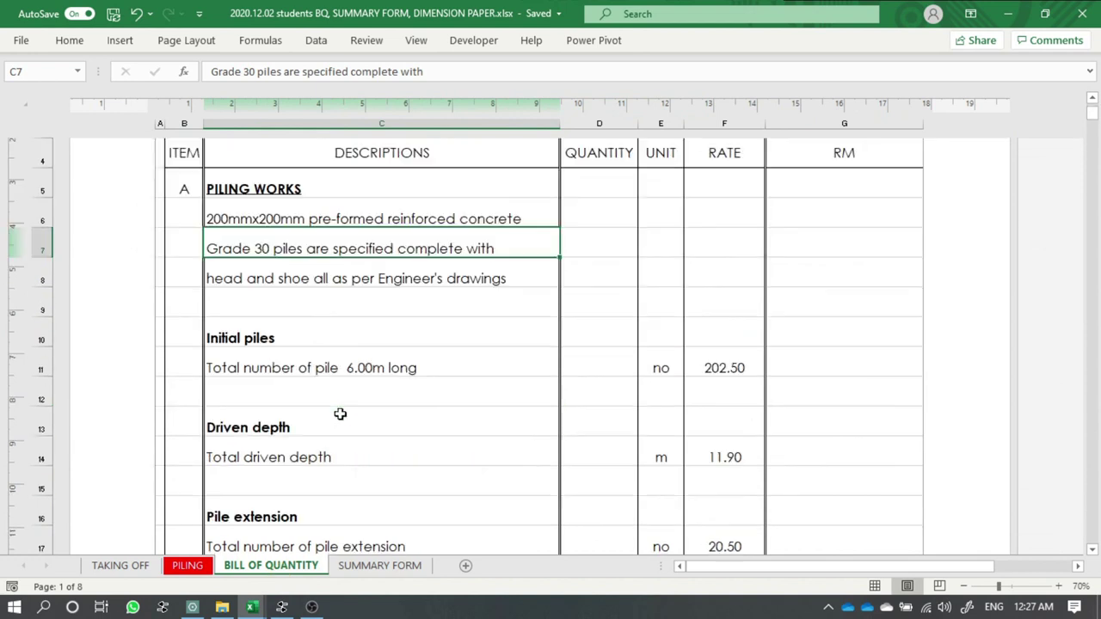
pyautogui.click(293, 342)
pyautogui.click(294, 368)
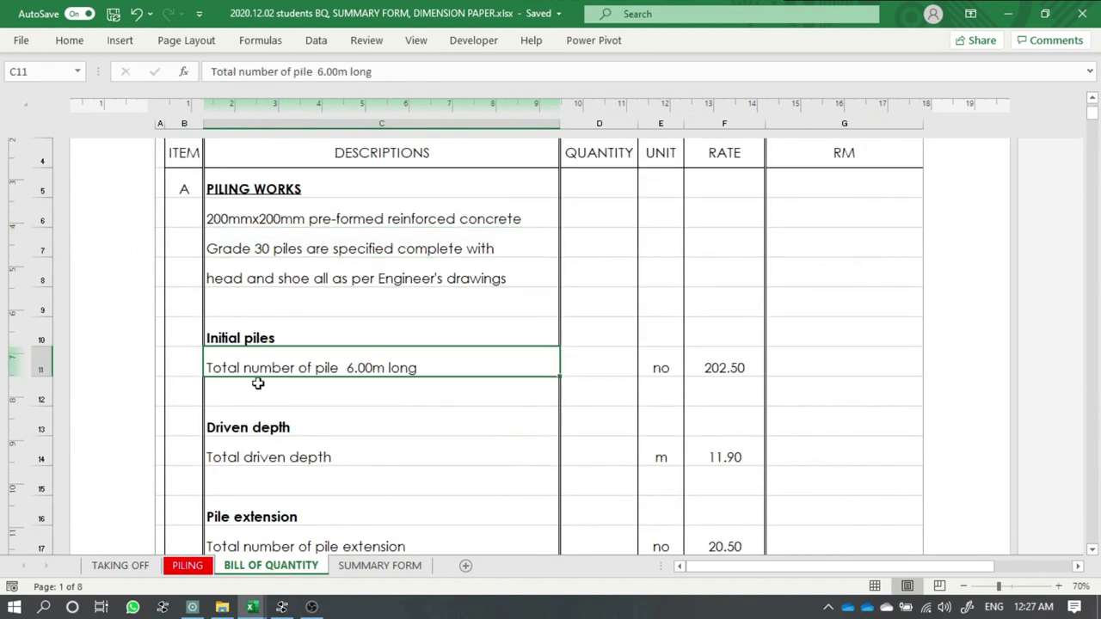
pyautogui.click(255, 236)
pyautogui.click(254, 213)
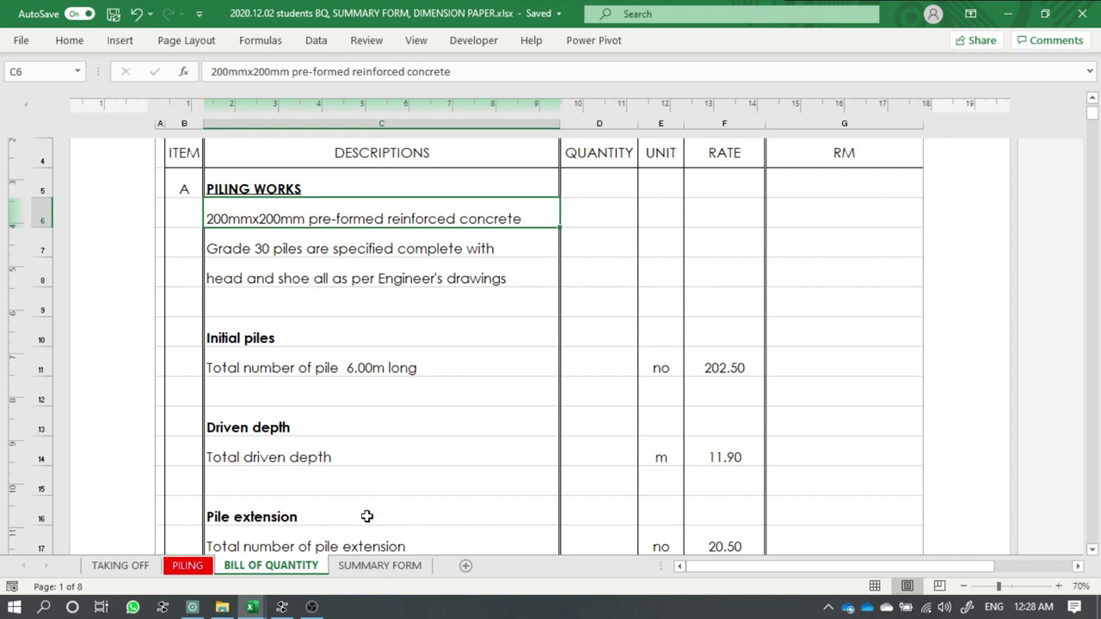
# - Compare them with the piling layout drawing, then return to the workbook
pyautogui.click(192, 607)
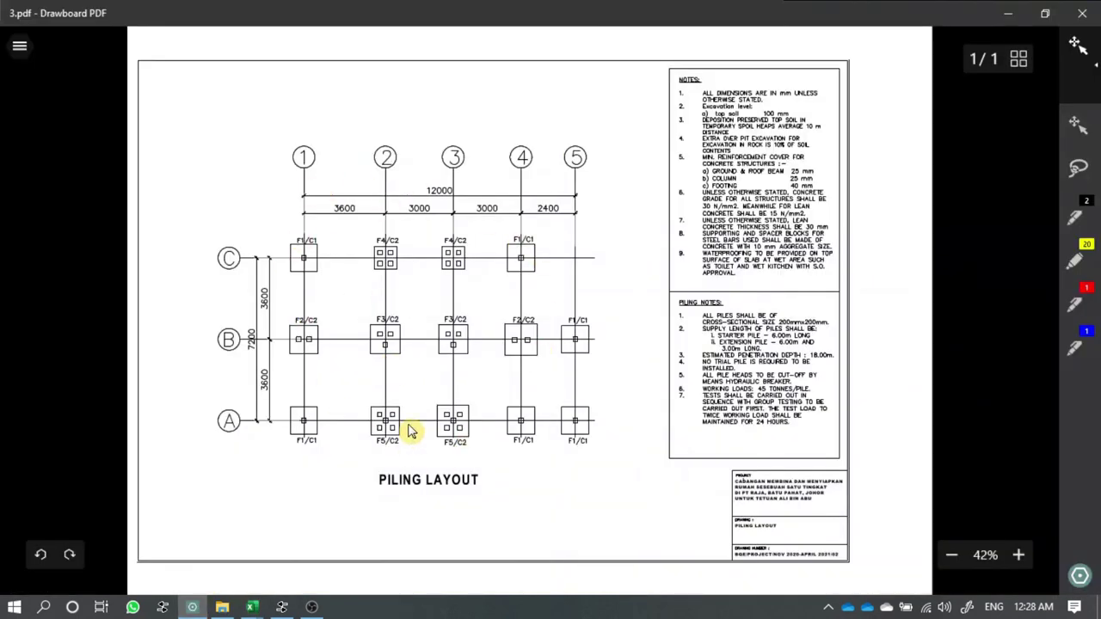
pyautogui.hotkey('alt', 'Tab')
pyautogui.click(382, 298)
pyautogui.scroll(-1, 383, 296)
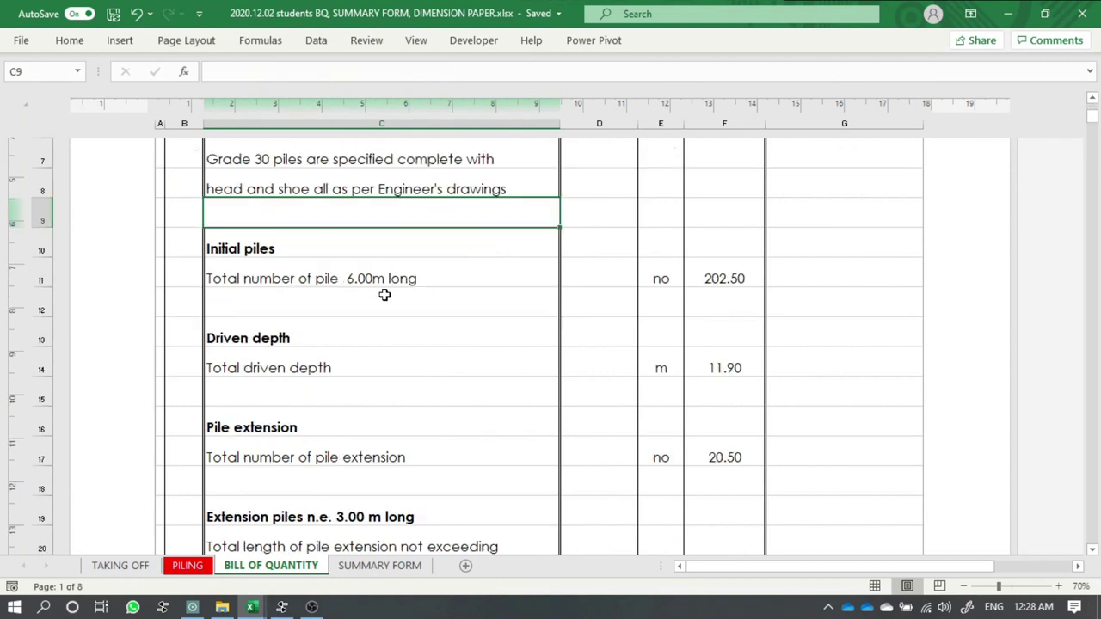
pyautogui.click(283, 245)
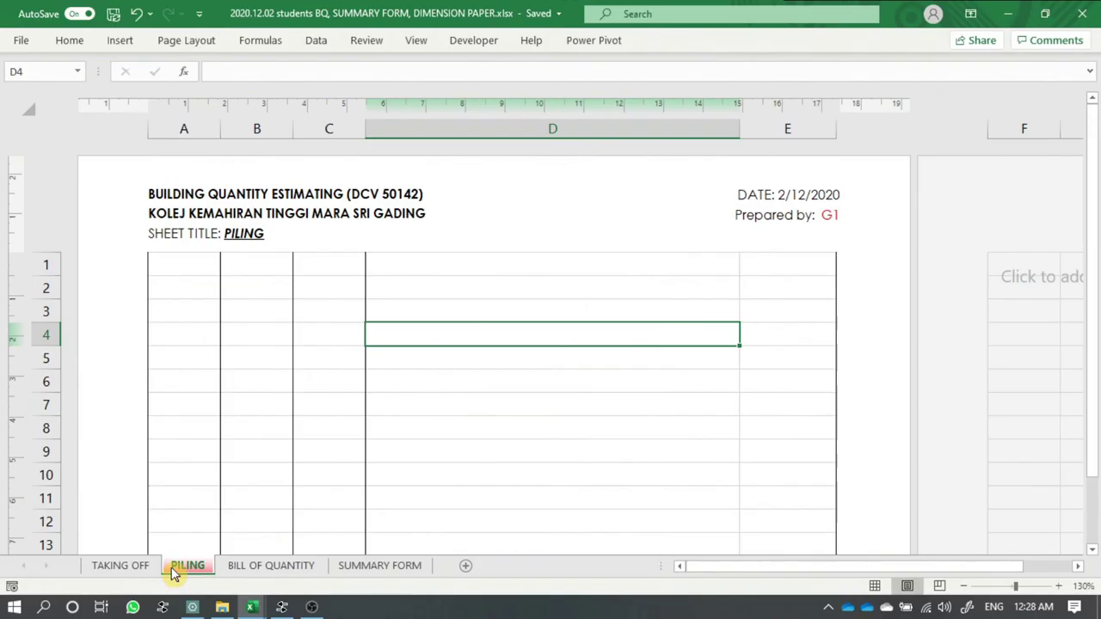
# - Rename the PILING sheet tab to 1.PILING
pyautogui.write('1.')
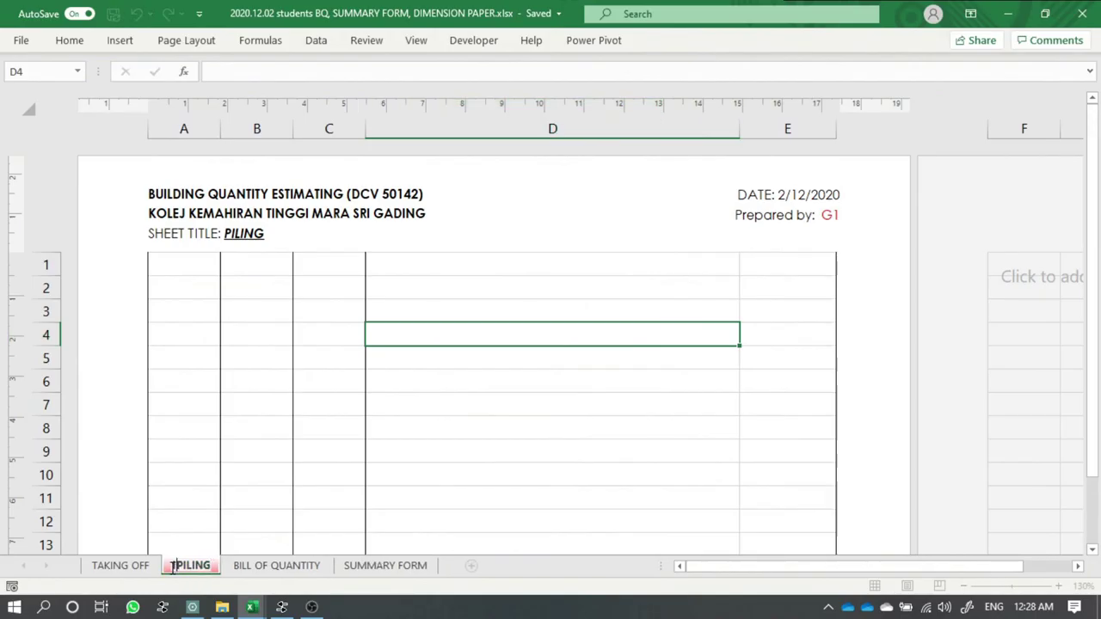
pyautogui.click(285, 457)
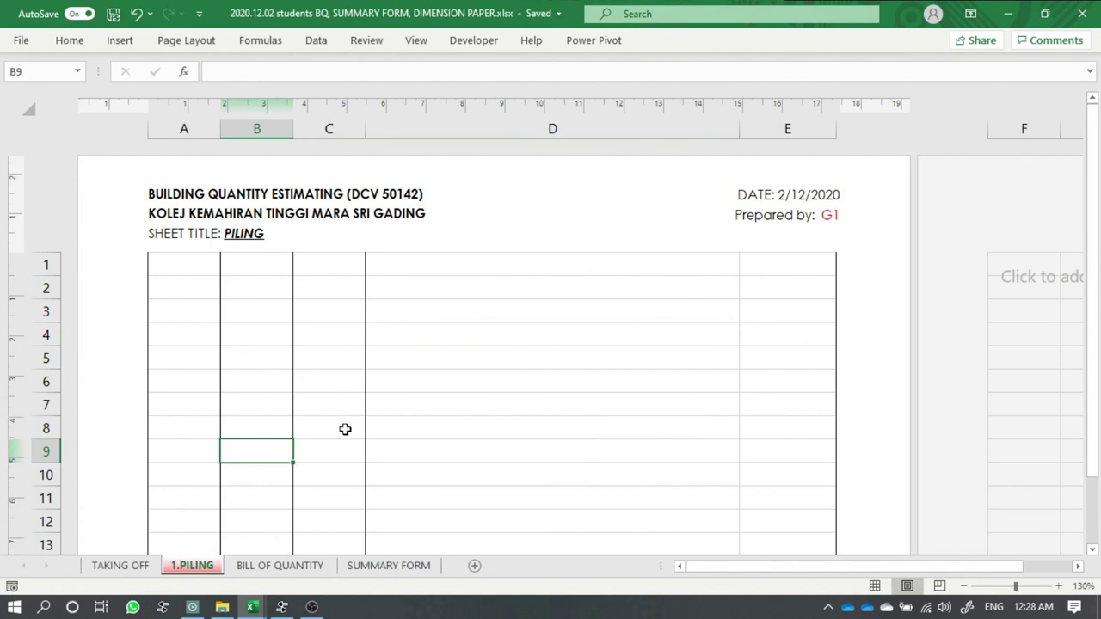
pyautogui.click(393, 341)
pyautogui.click(289, 292)
pyautogui.click(378, 284)
pyautogui.click(402, 270)
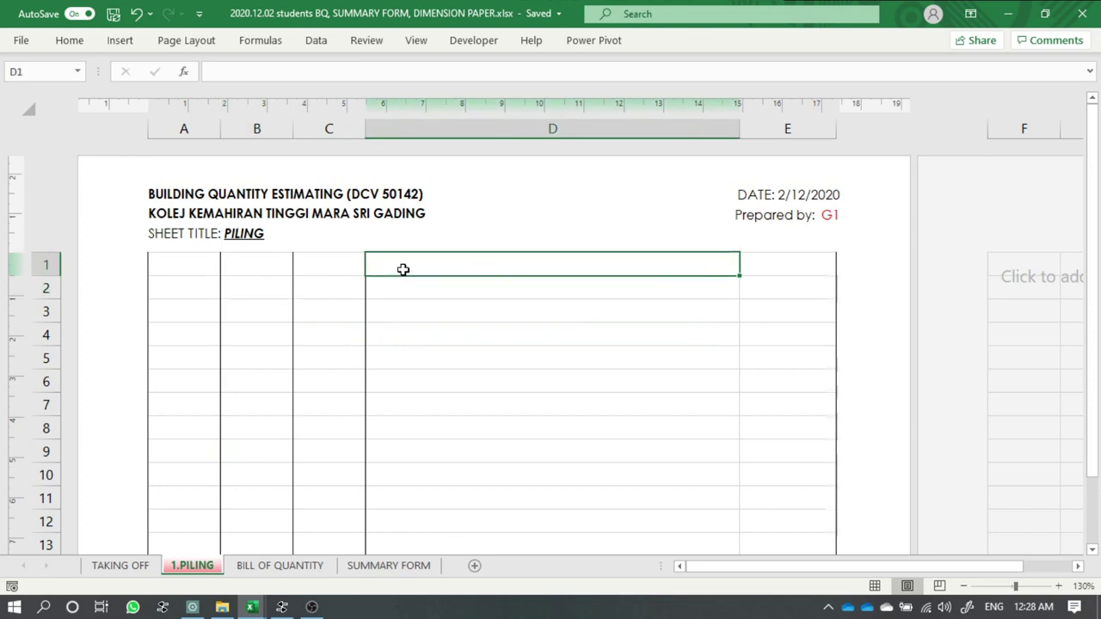
# - Copy the Initial piles heading and pile description from BILL OF QUANTITY into the 1.PILING description column
pyautogui.click(297, 566)
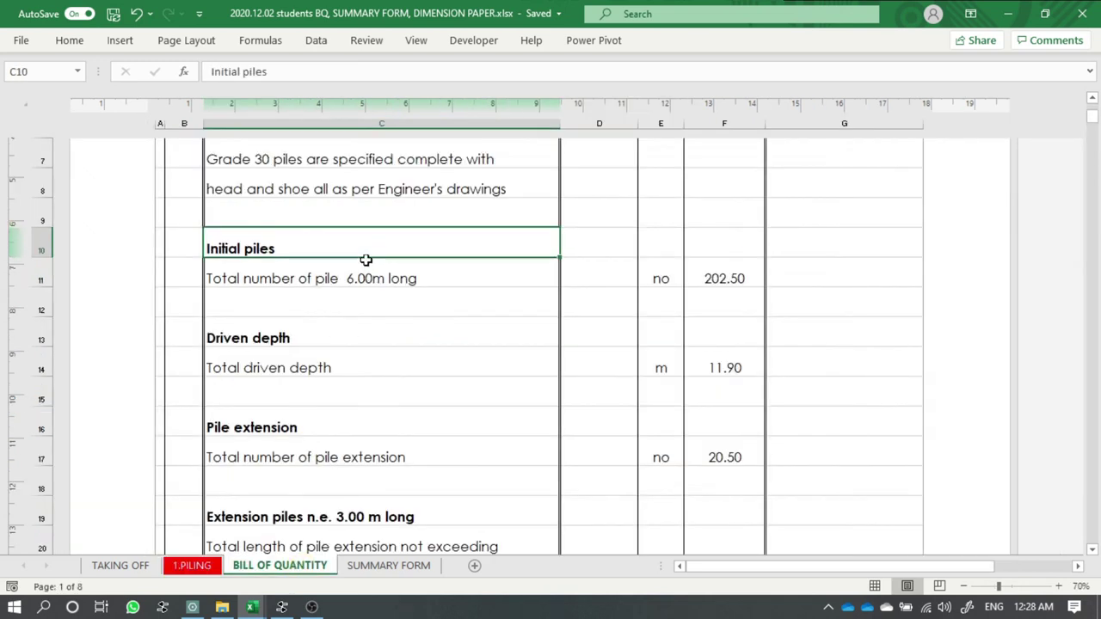
pyautogui.moveTo(361, 247); pyautogui.dragTo(370, 278)
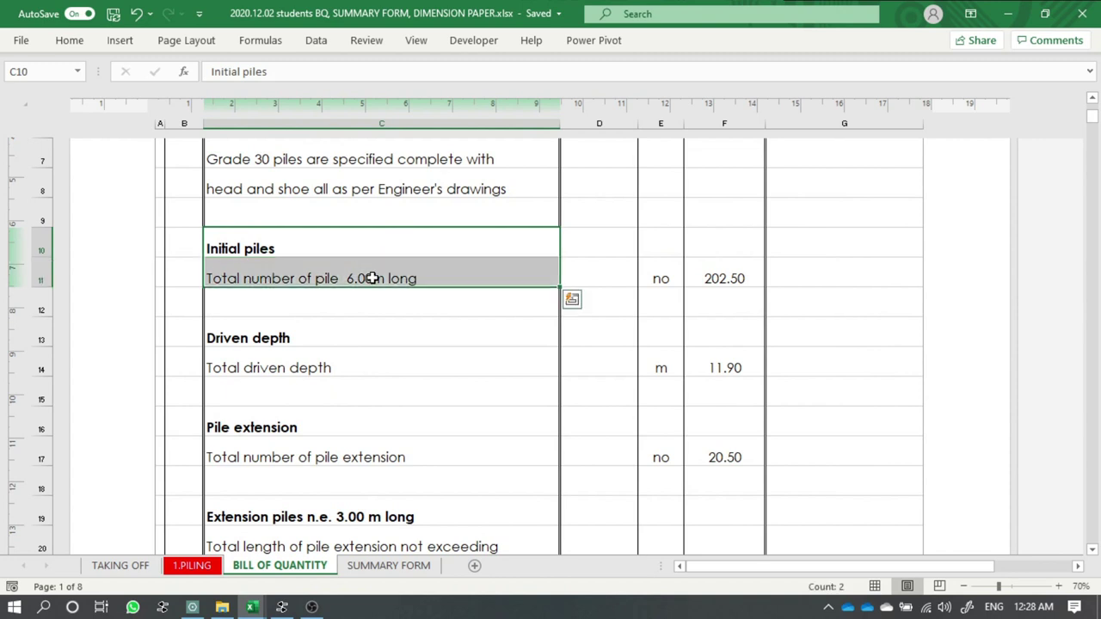
pyautogui.hotkey('ctrl', 'c')
pyautogui.click(184, 570)
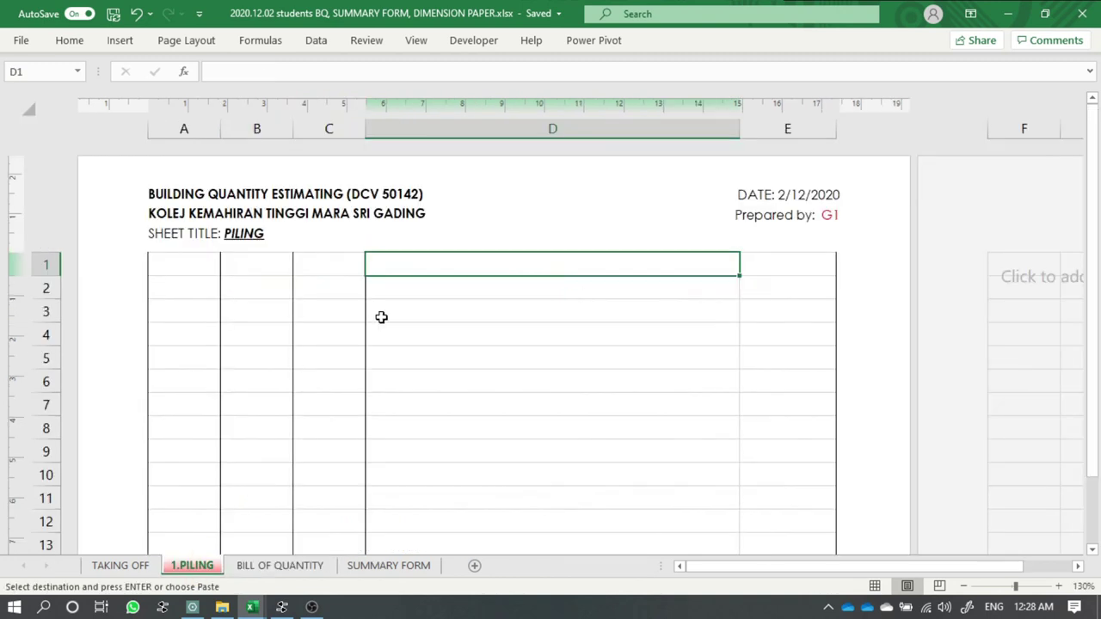
pyautogui.click(405, 291)
pyautogui.hotkey('ctrl', 'v')
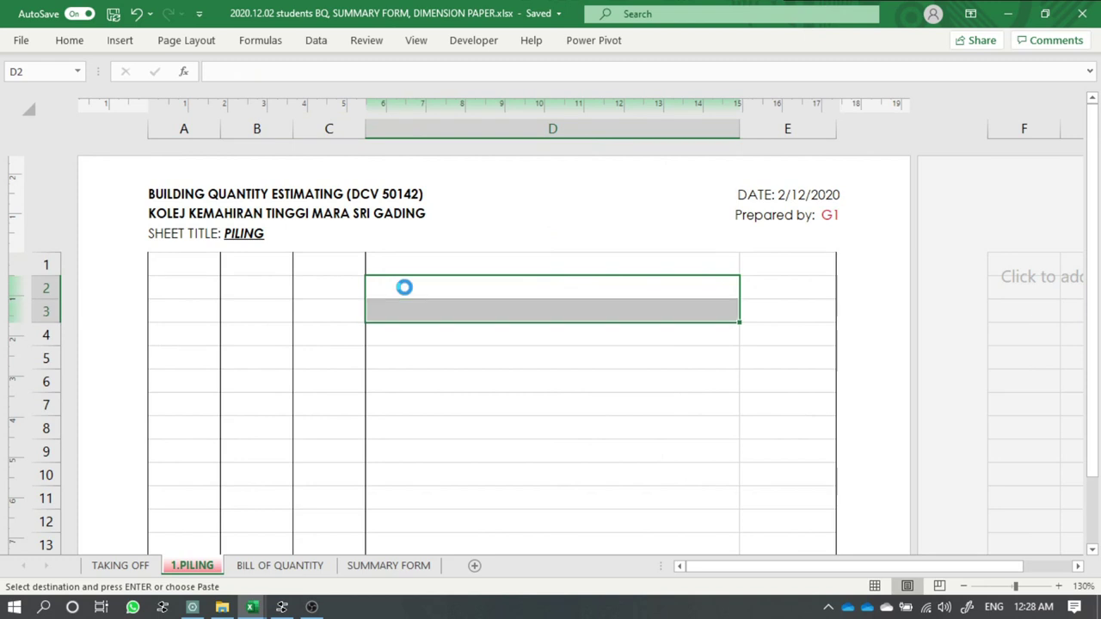
# - Redo the paste into D2 as plain values instead of formatted cells
pyautogui.click(783, 353)
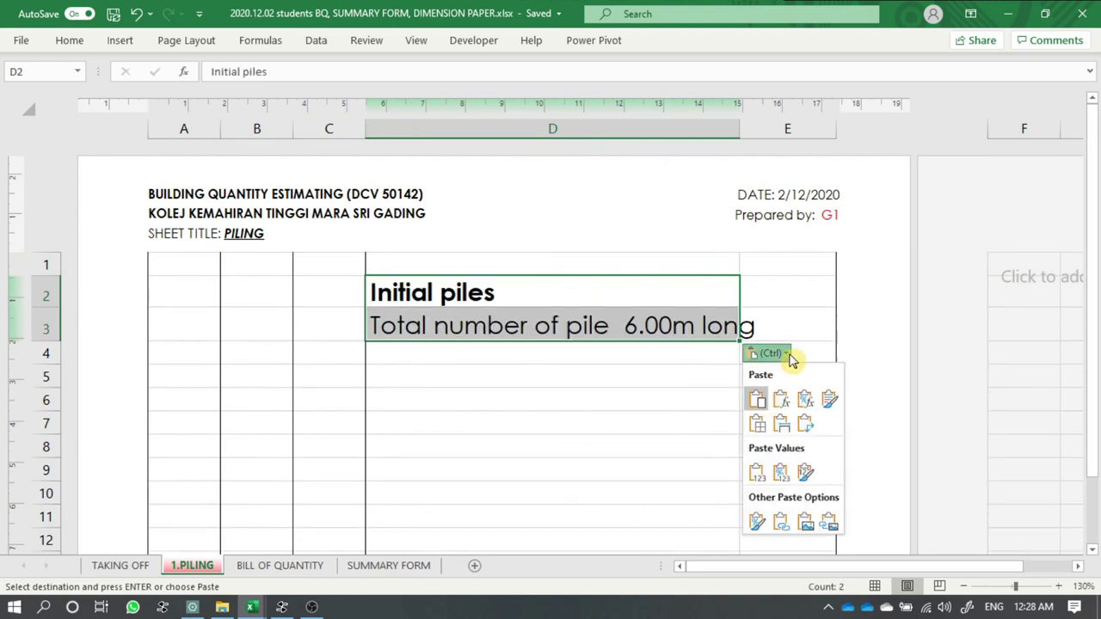
pyautogui.click(609, 297)
pyautogui.hotkey('ctrl', 'z')
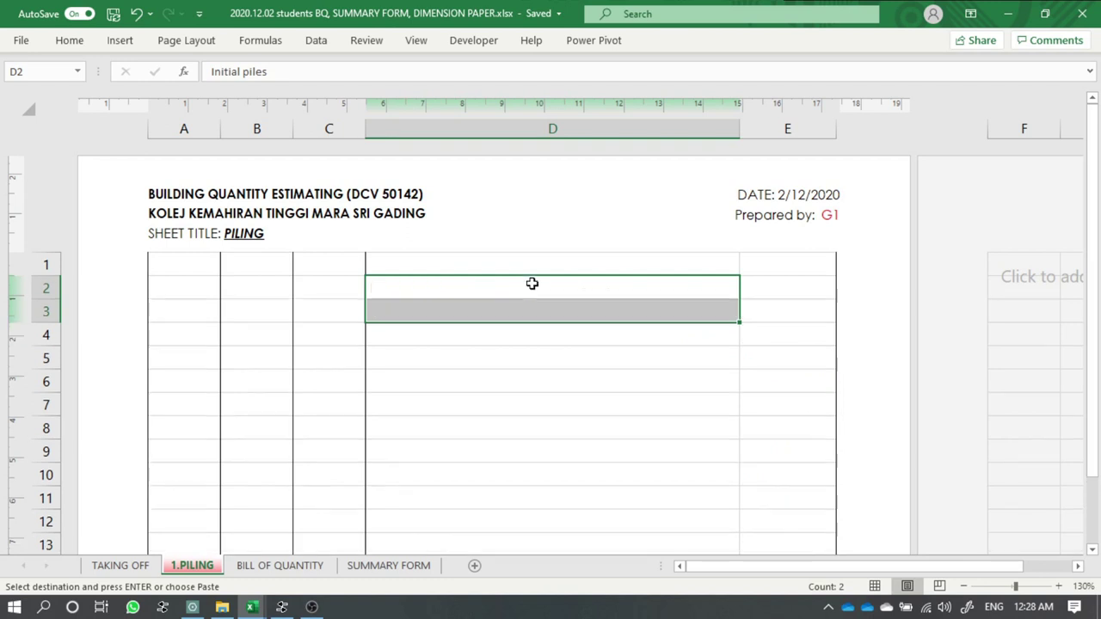
pyautogui.rightClick(505, 286)
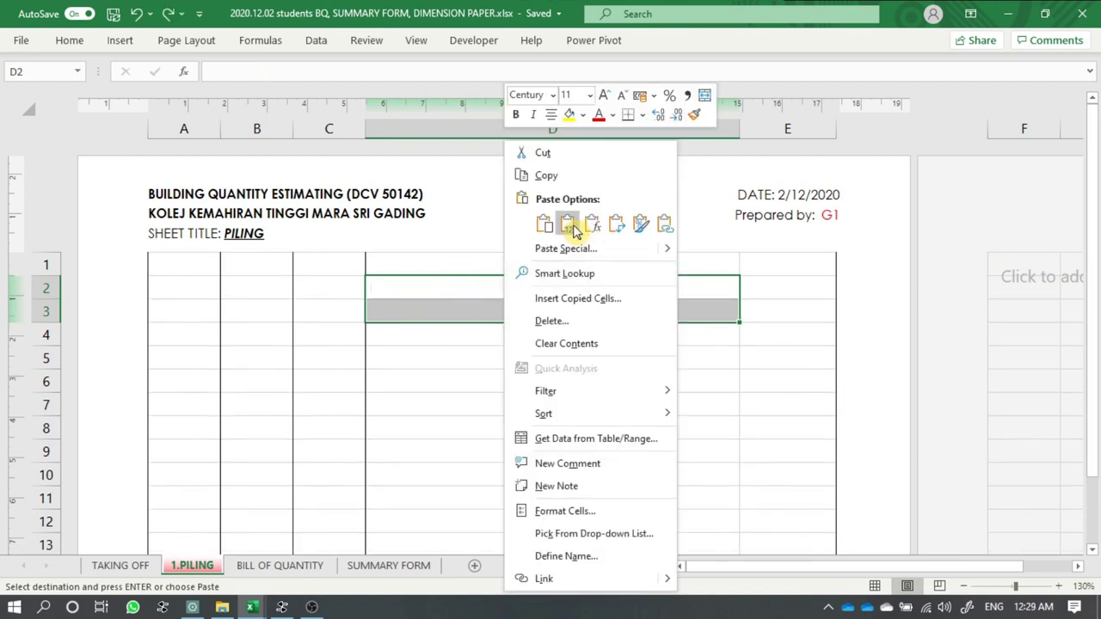
pyautogui.click(568, 223)
pyautogui.click(530, 363)
pyautogui.click(502, 286)
pyautogui.click(426, 317)
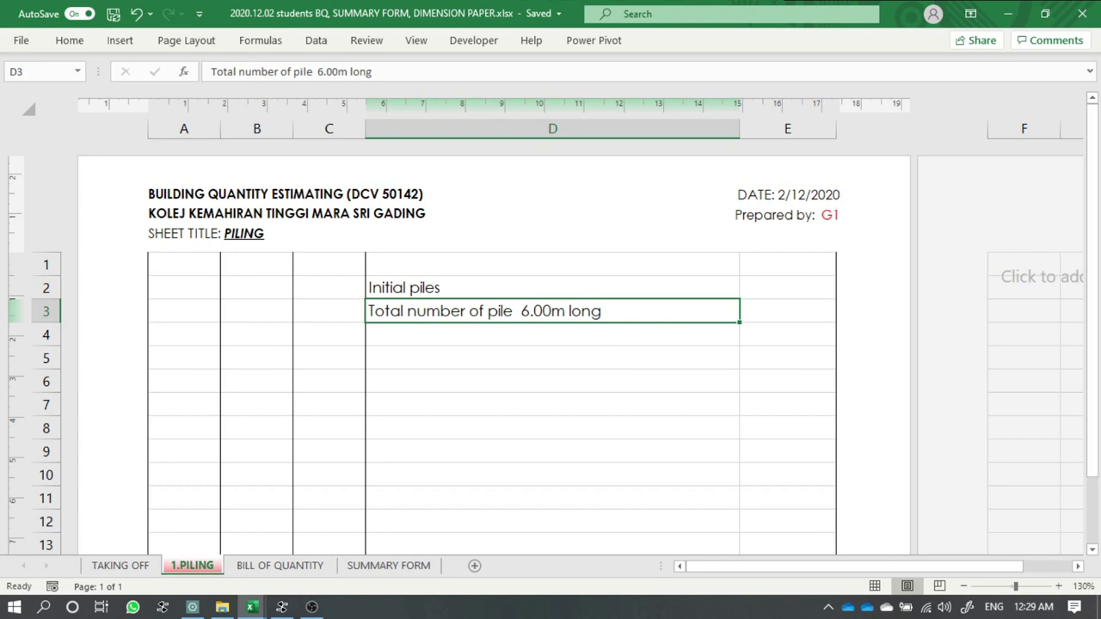
# - Append '200 mm x 200 mm' to the 6.00m long pile description
pyautogui.press('F2')
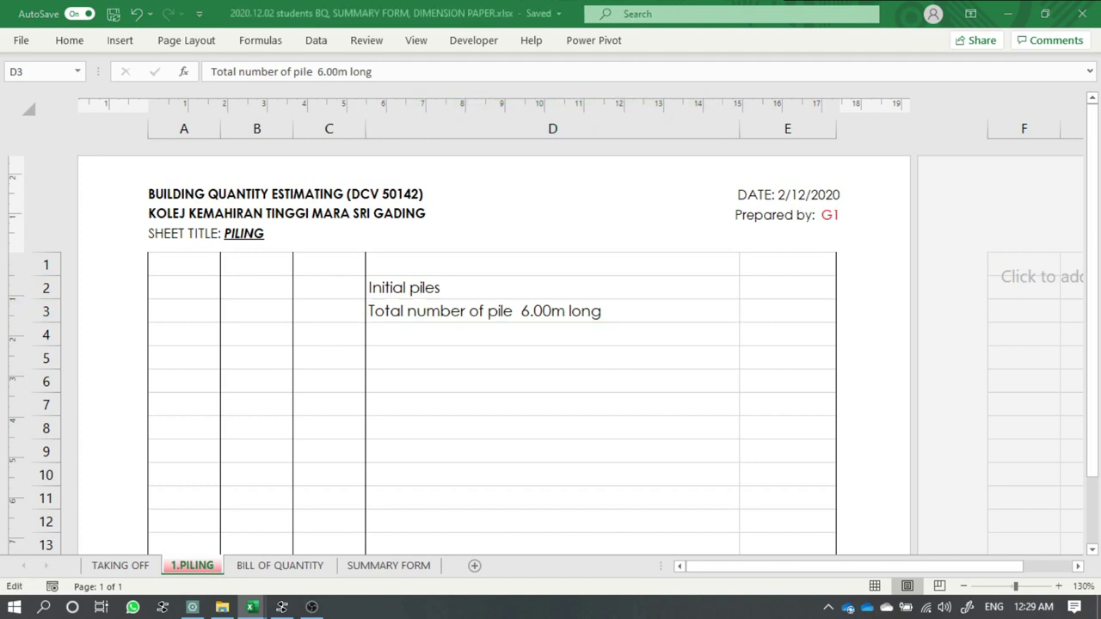
pyautogui.doubleClick(628, 313)
pyautogui.write('c/w')
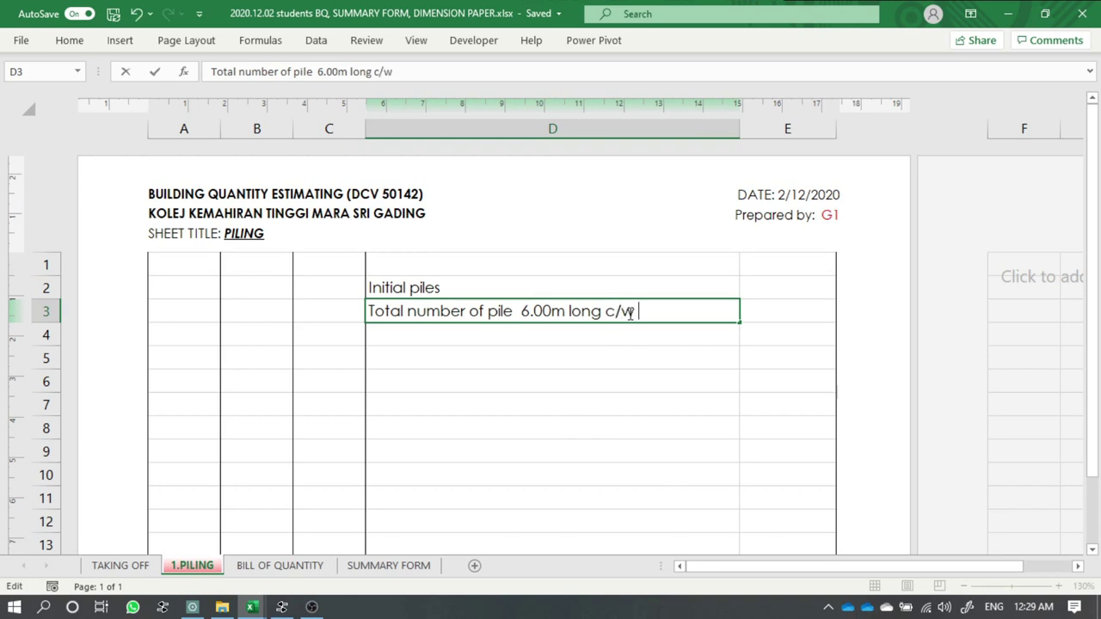
pyautogui.write('200 mm x 200 mm')
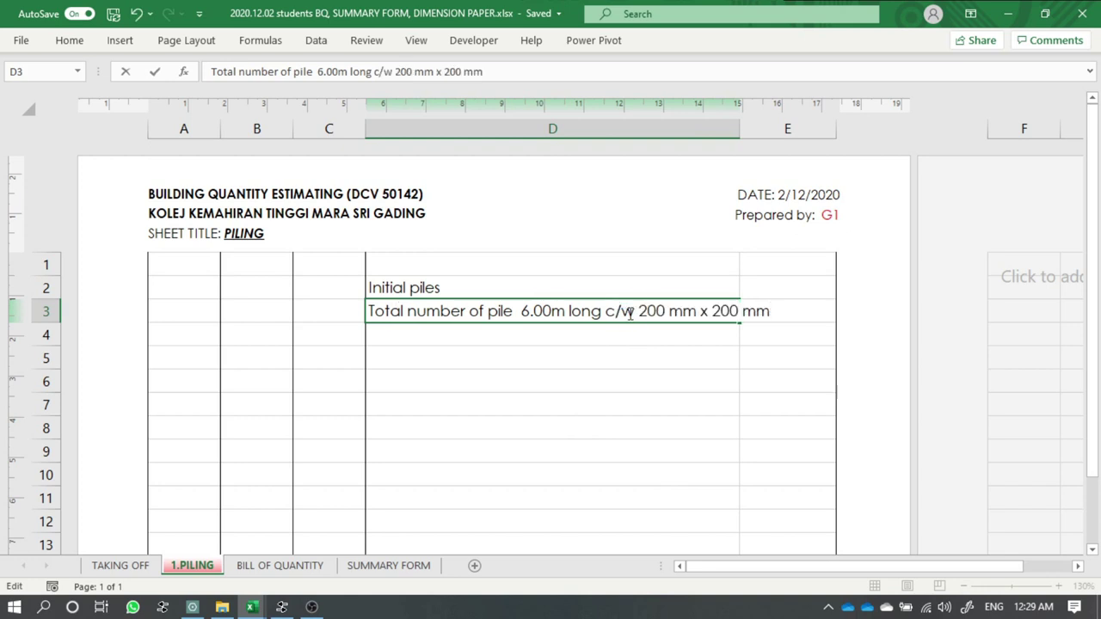
pyautogui.click(626, 355)
# - Move the '200 mm x 200 mm' dimensions out of the description into row 4
pyautogui.doubleClick(657, 311)
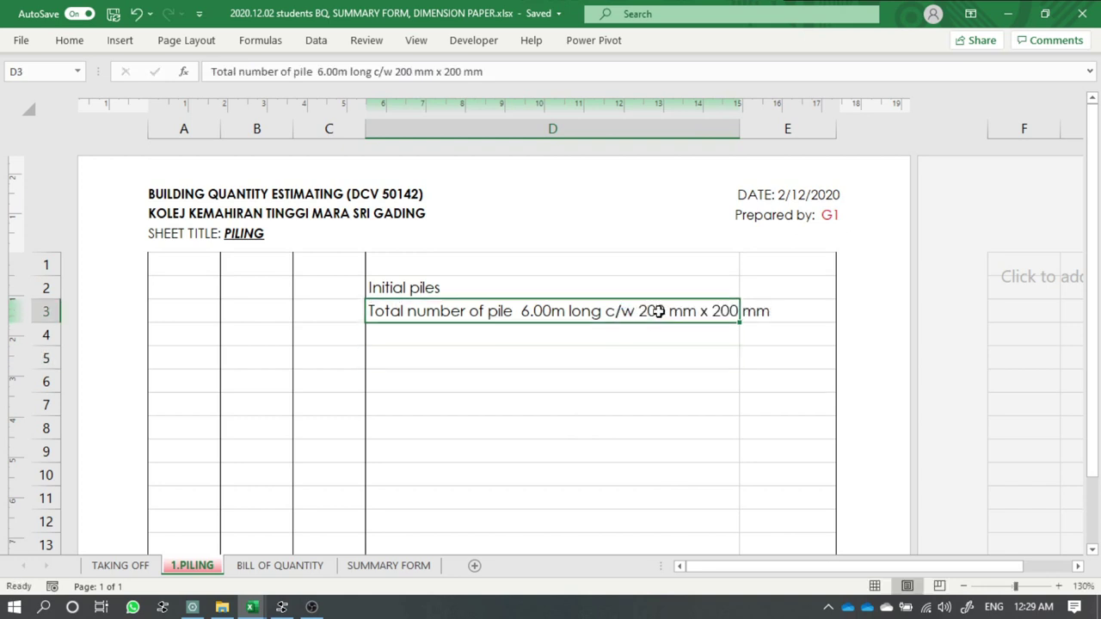
pyautogui.moveTo(644, 311); pyautogui.dragTo(796, 335)
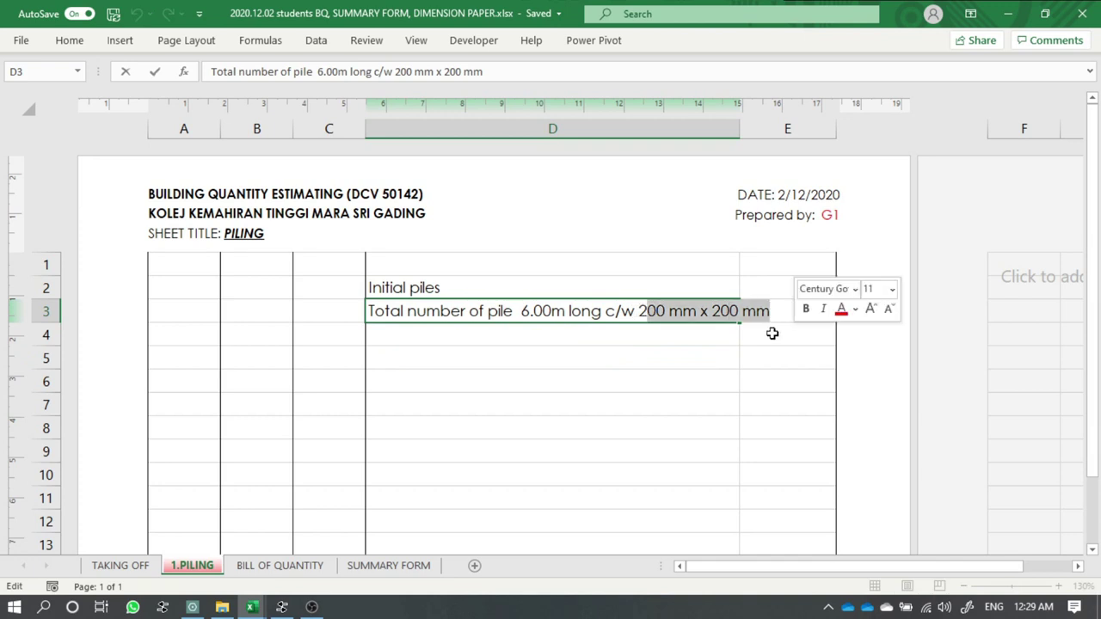
pyautogui.click(639, 315)
pyautogui.moveTo(638, 315); pyautogui.dragTo(816, 330)
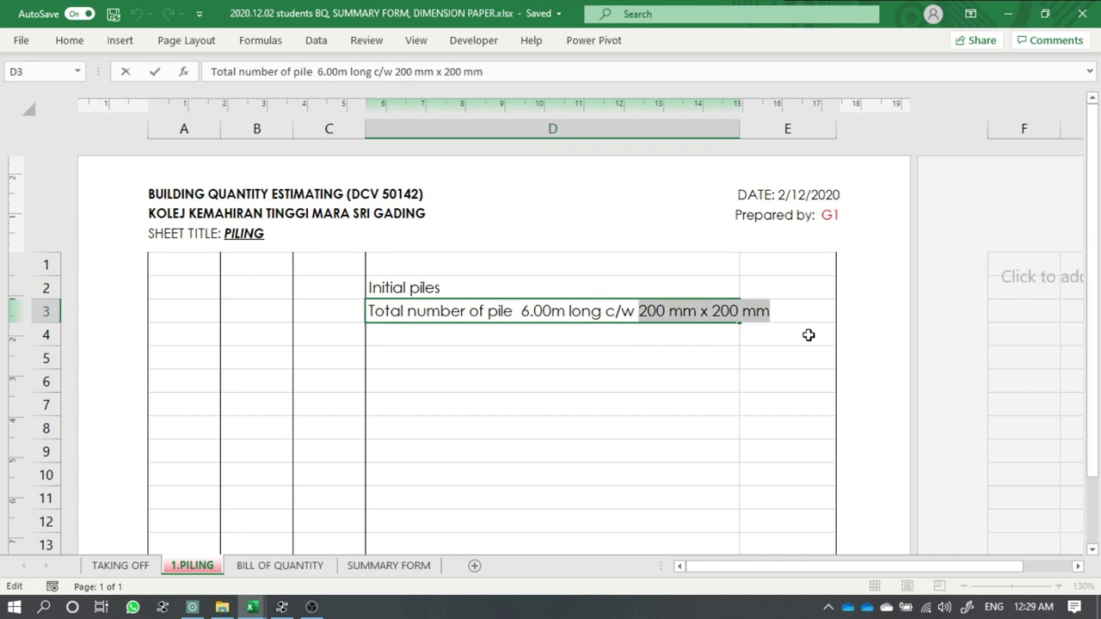
pyautogui.hotkey('ctrl', 'x')
pyautogui.click(519, 348)
pyautogui.click(460, 334)
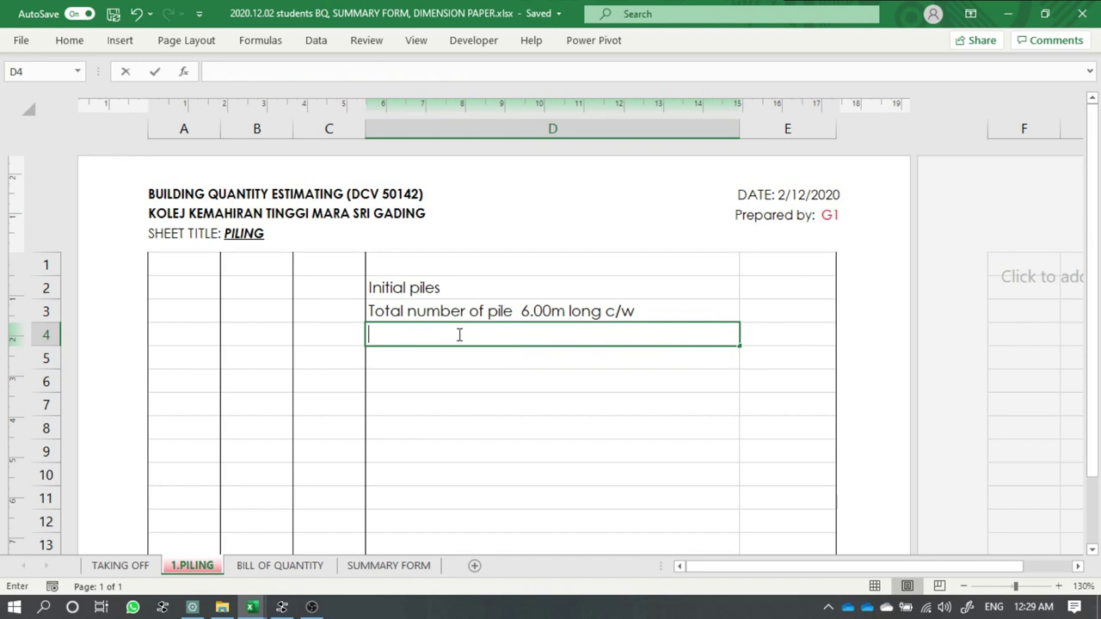
pyautogui.hotkey('ctrl', 'v')
pyautogui.click(500, 408)
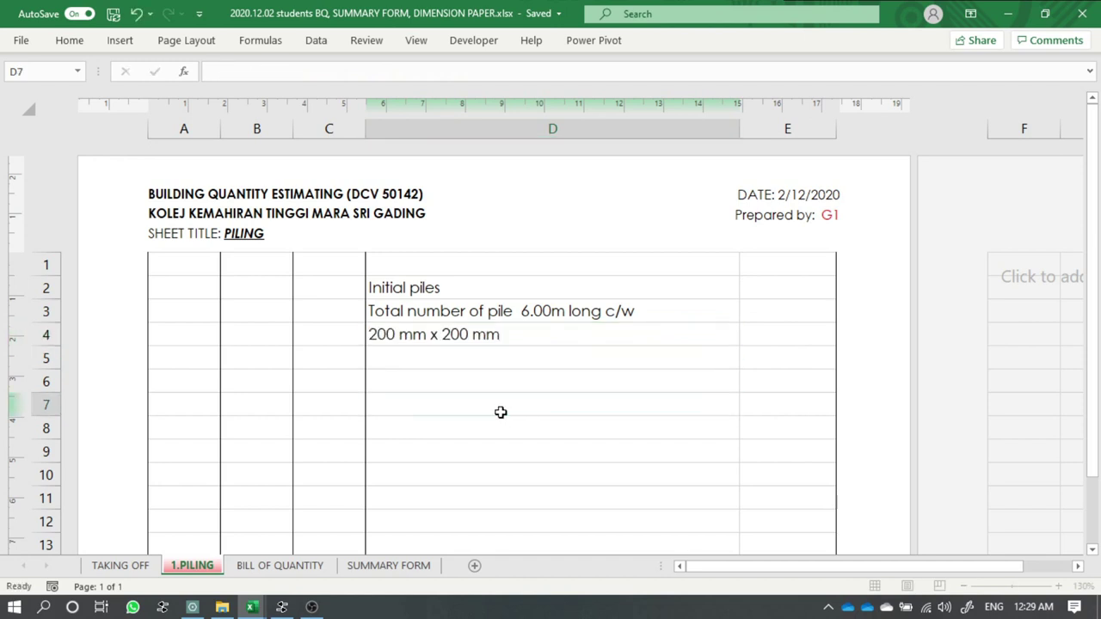
pyautogui.click(477, 296)
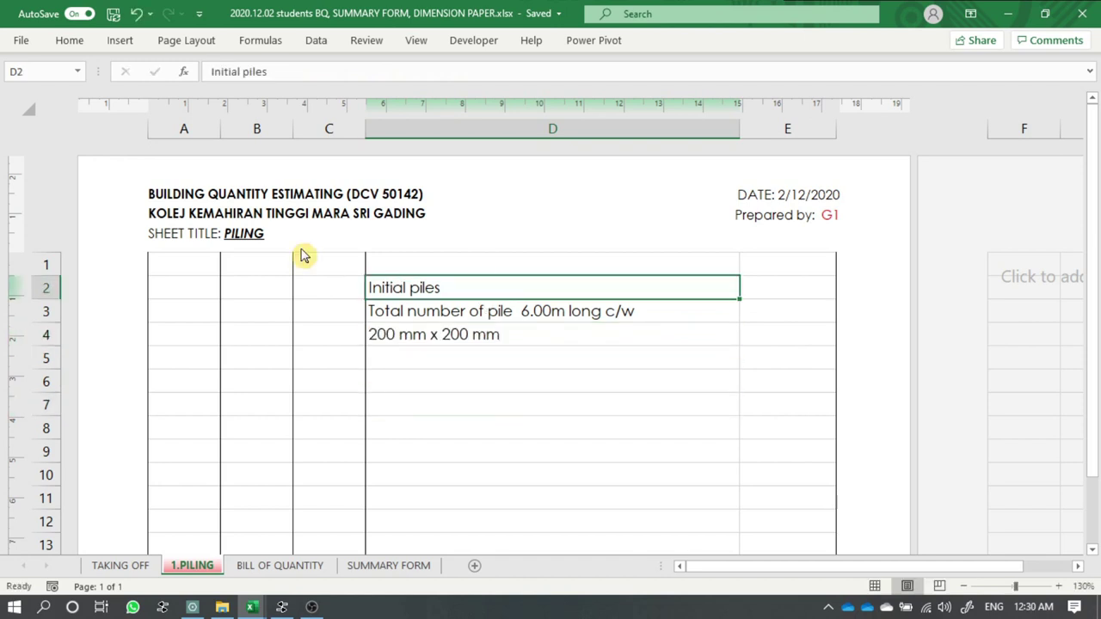
# - Bold the Initial piles heading and number it as item 1
pyautogui.click(70, 41)
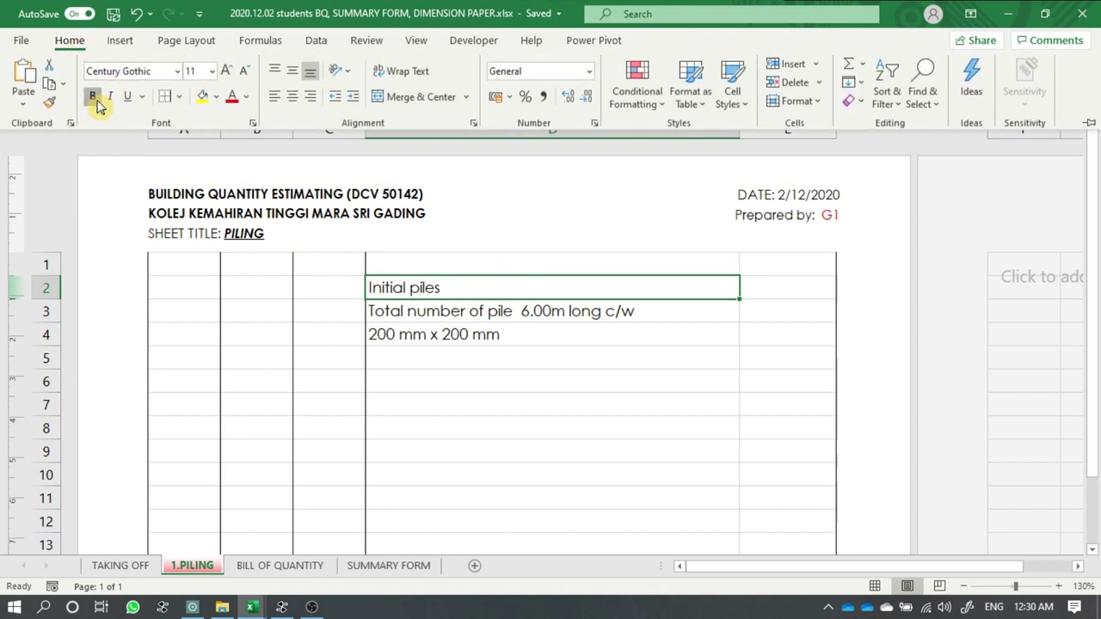
pyautogui.click(92, 95)
pyautogui.click(335, 287)
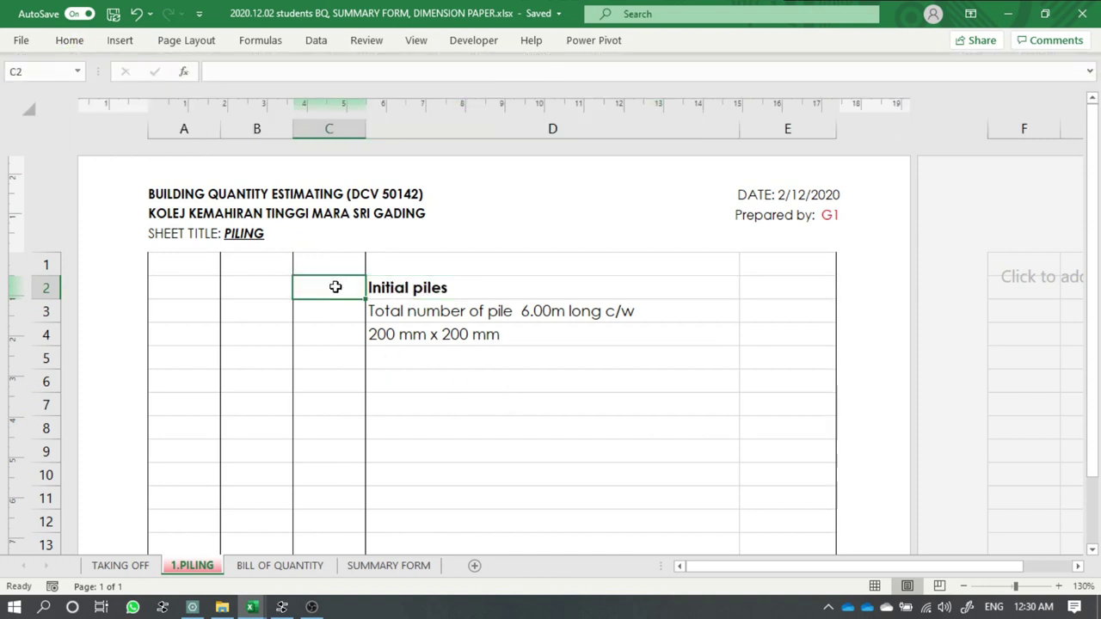
pyautogui.write('1')
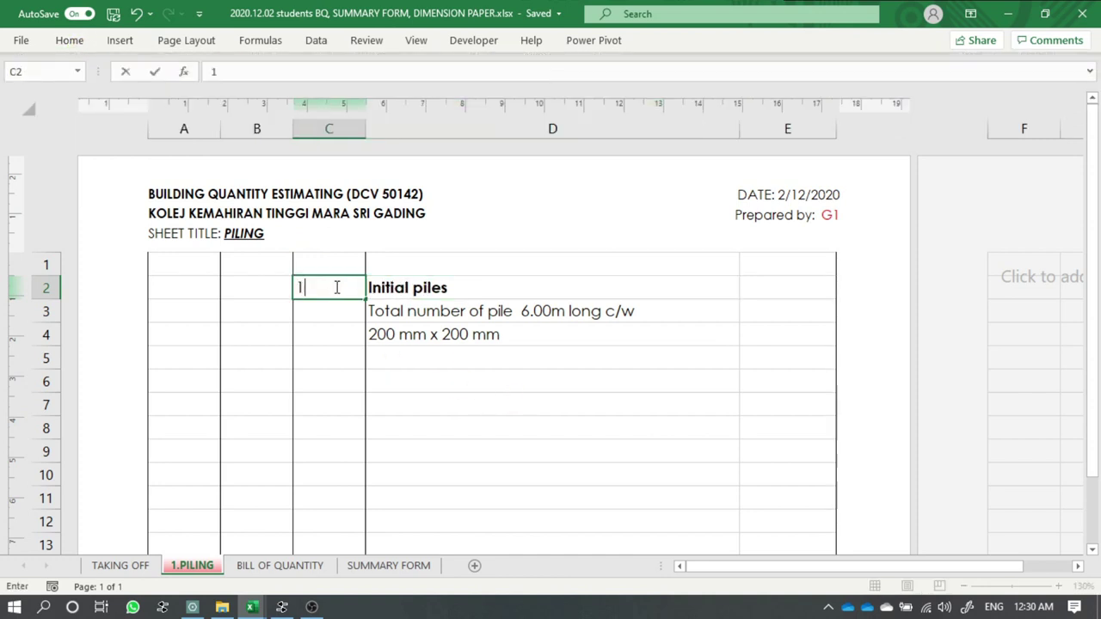
pyautogui.press('Return')
# - Centre the item number 1 and select cell D5
pyautogui.click(336, 287)
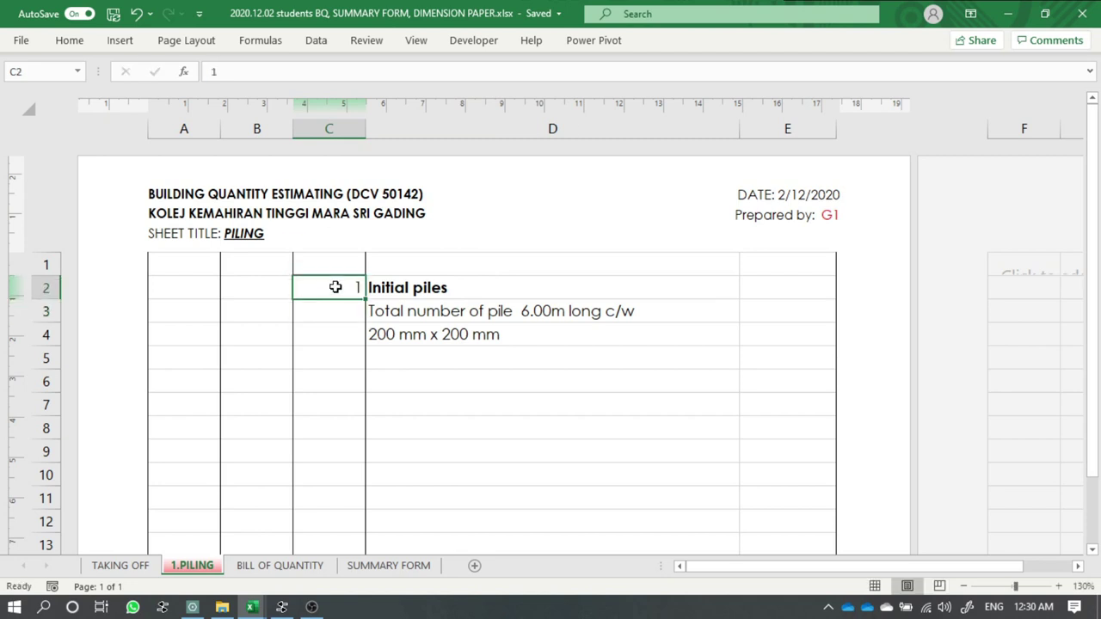
pyautogui.click(74, 47)
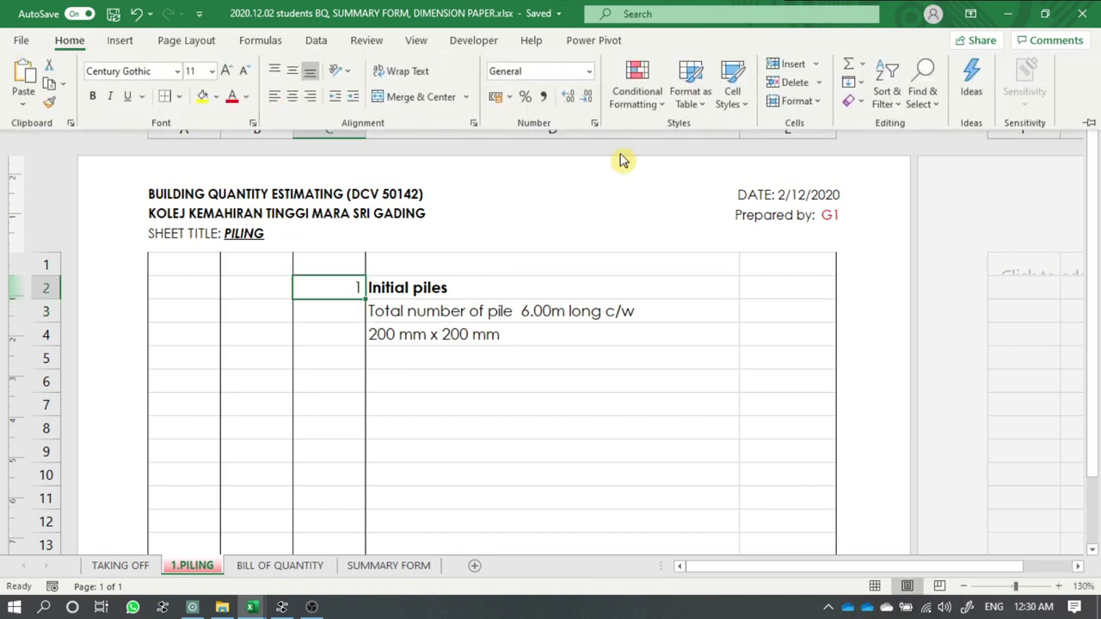
pyautogui.click(293, 96)
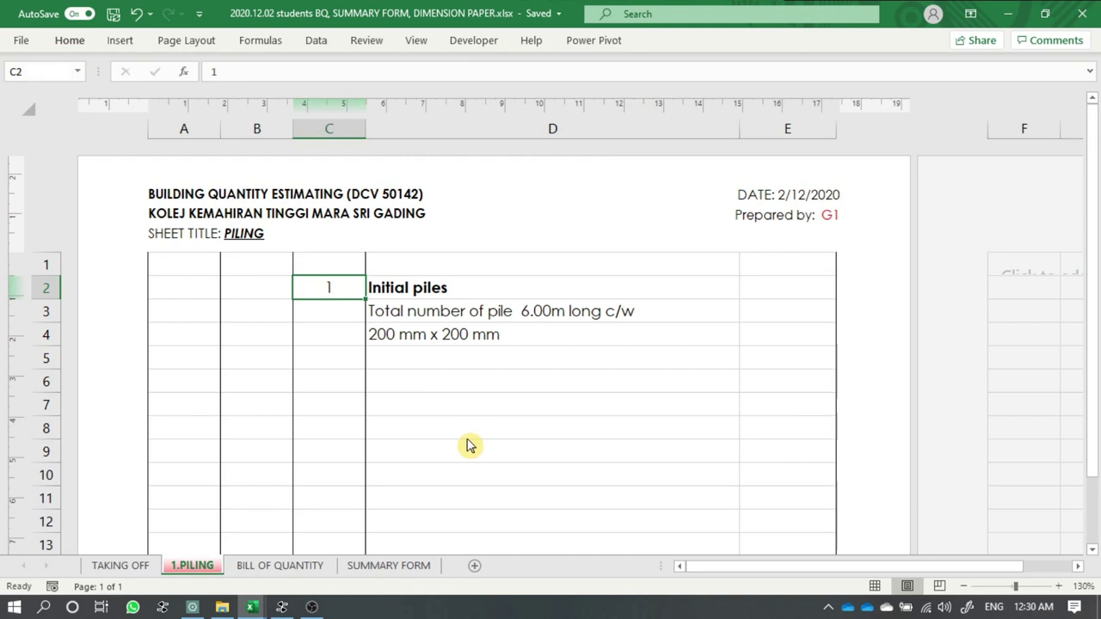
pyautogui.click(442, 394)
pyautogui.click(344, 295)
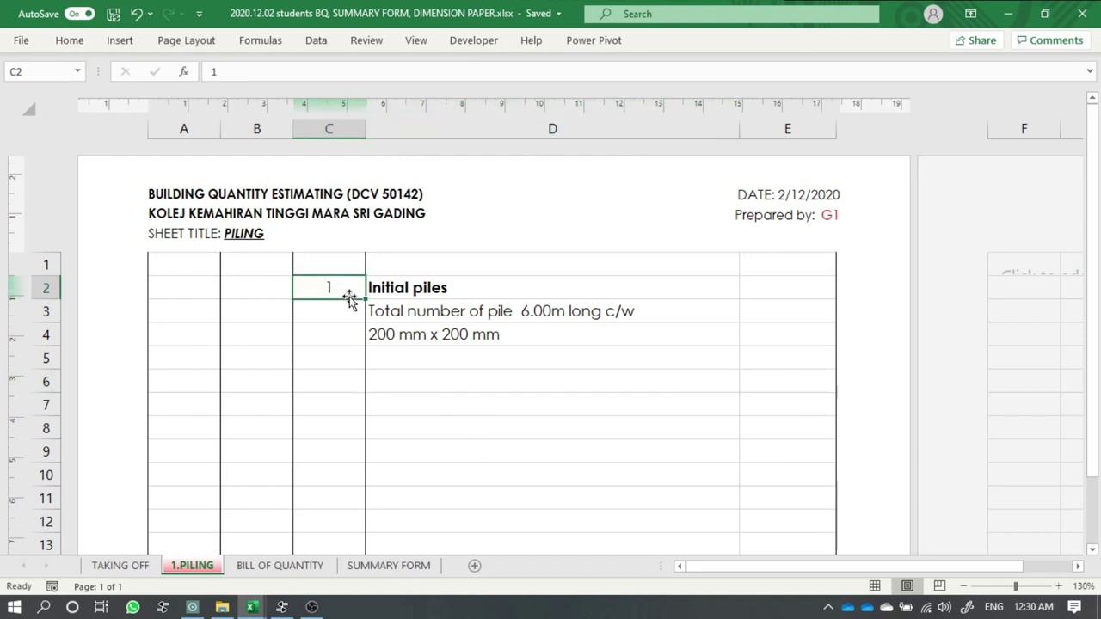
pyautogui.click(499, 353)
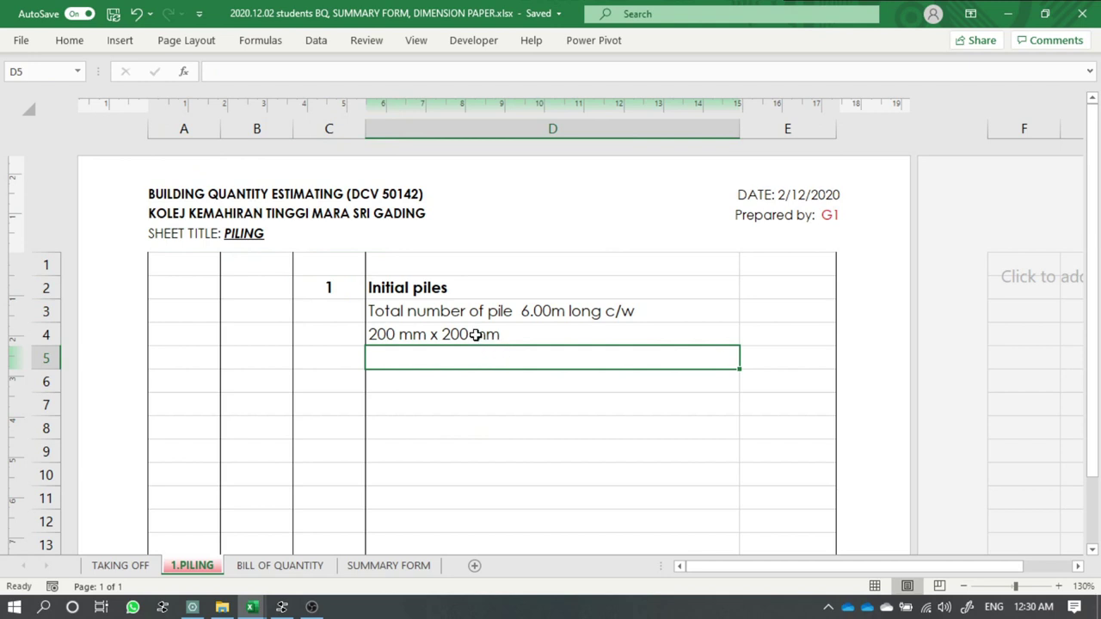
# - Label row 6 as pile group F1 after checking the piling layout drawing
pyautogui.click(437, 382)
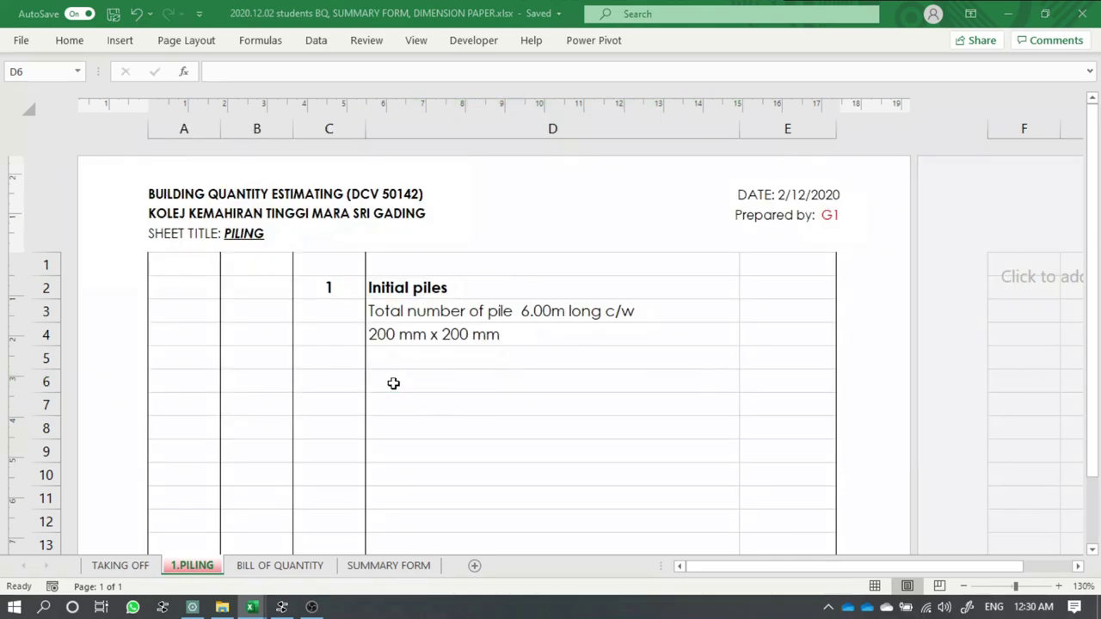
pyautogui.hotkey('alt', 'Tab')
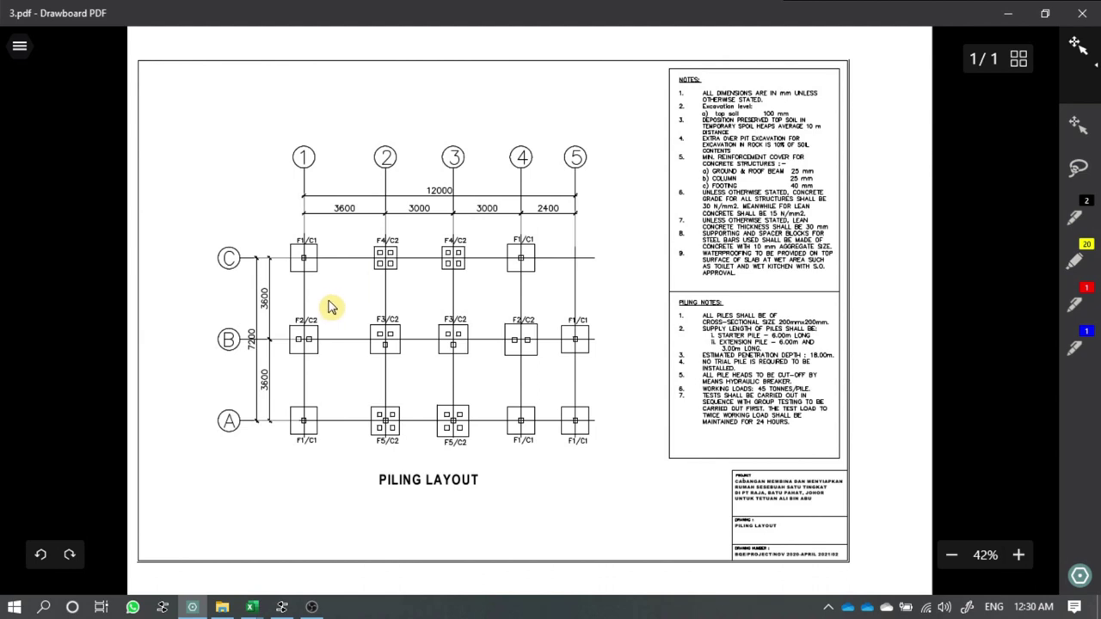
pyautogui.hotkey('alt', 'Tab')
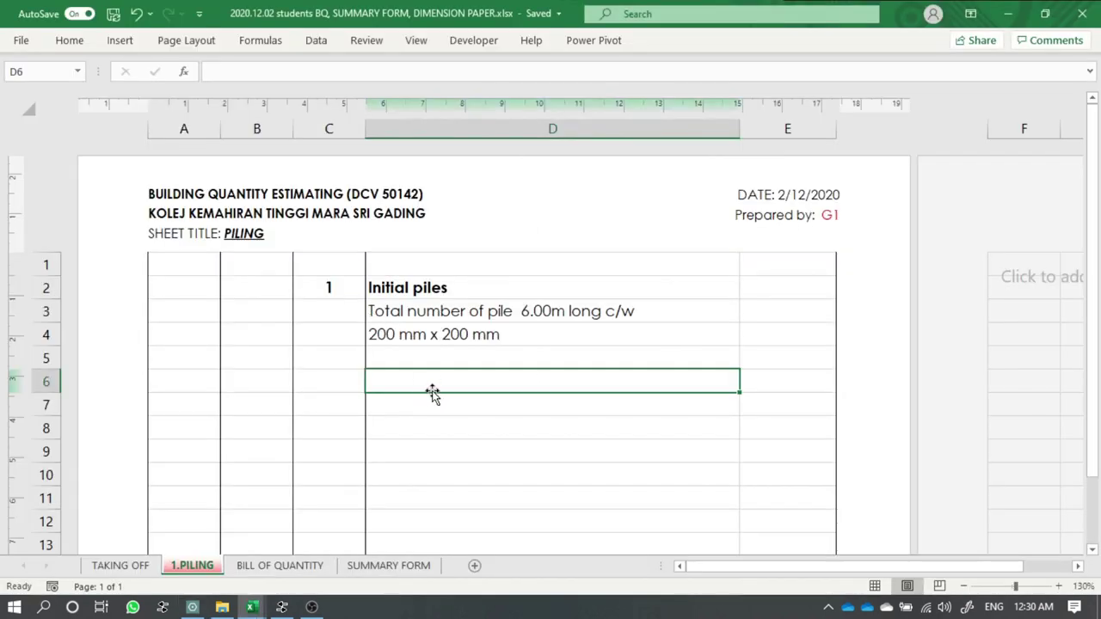
pyautogui.write('f1')
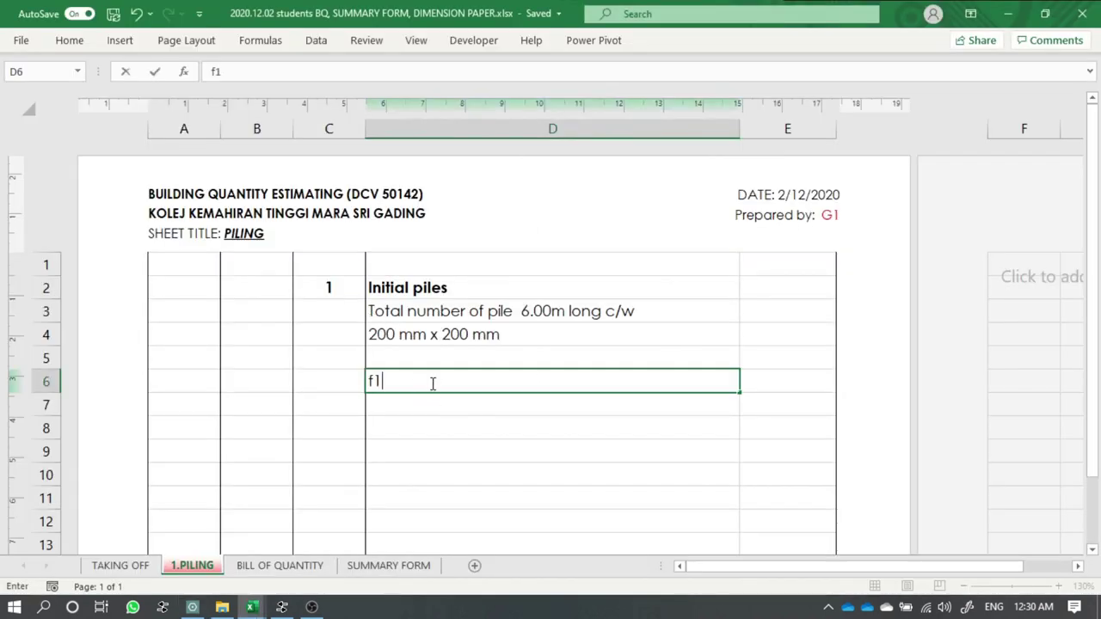
pyautogui.press('Return')
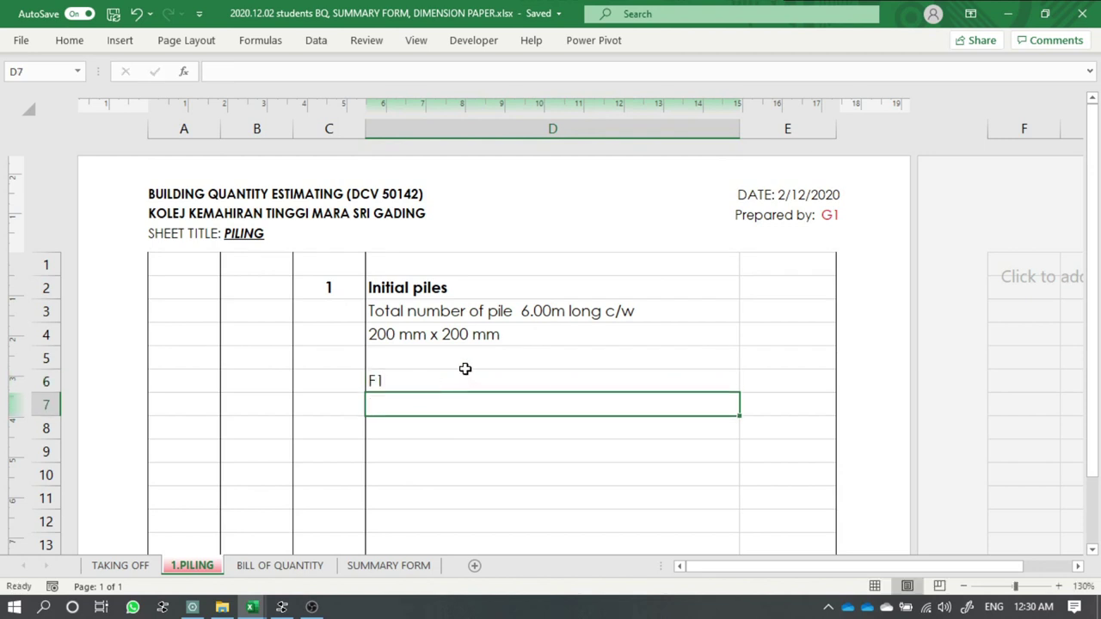
pyautogui.click(415, 383)
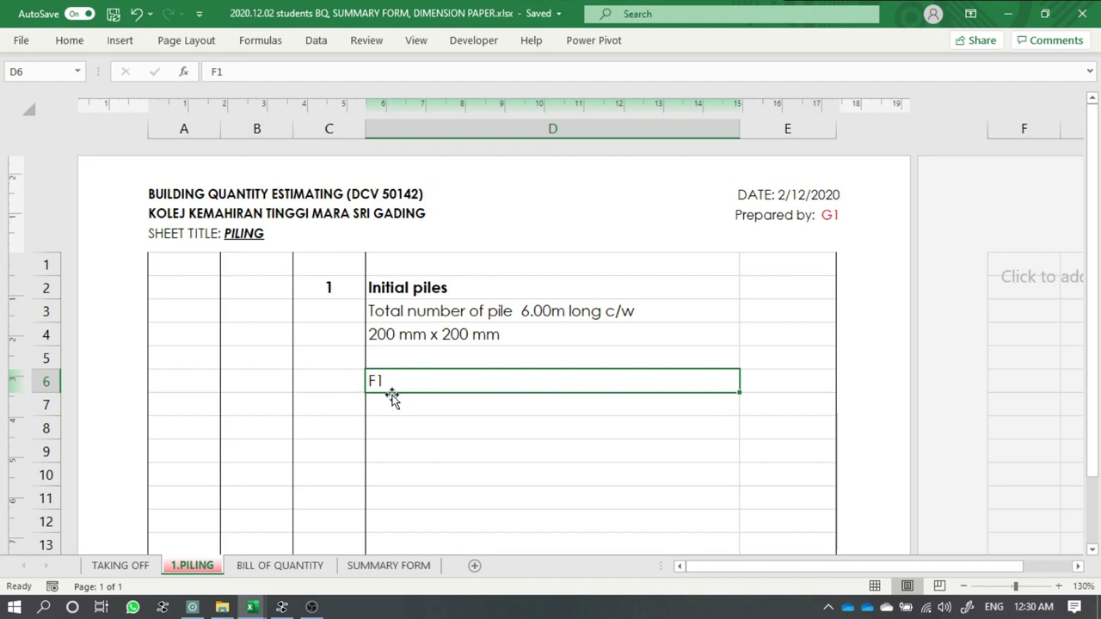
# - Enter a pile count of 1 in A6 for F1
pyautogui.hotkey('alt', 'Tab')
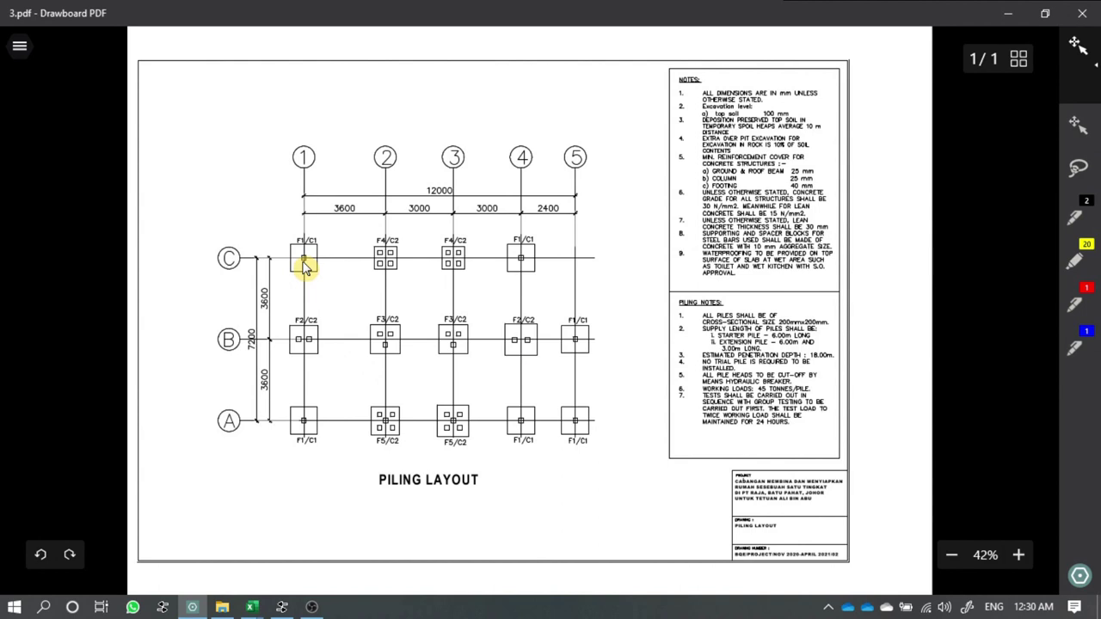
pyautogui.hotkey('alt', 'Tab')
pyautogui.click(206, 372)
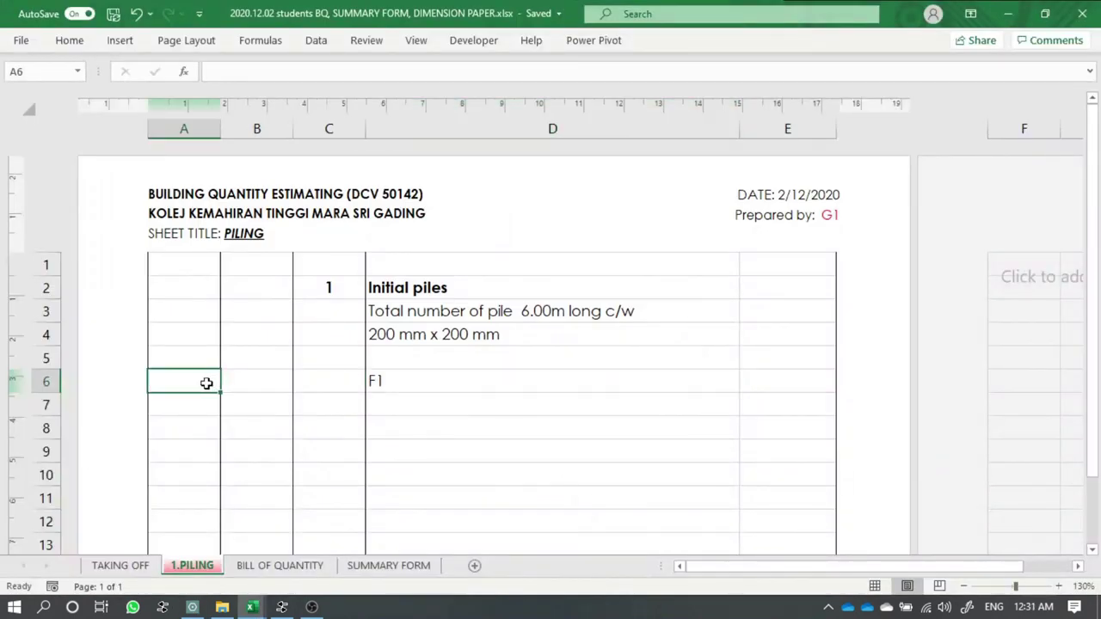
pyautogui.write('1')
pyautogui.press('Return')
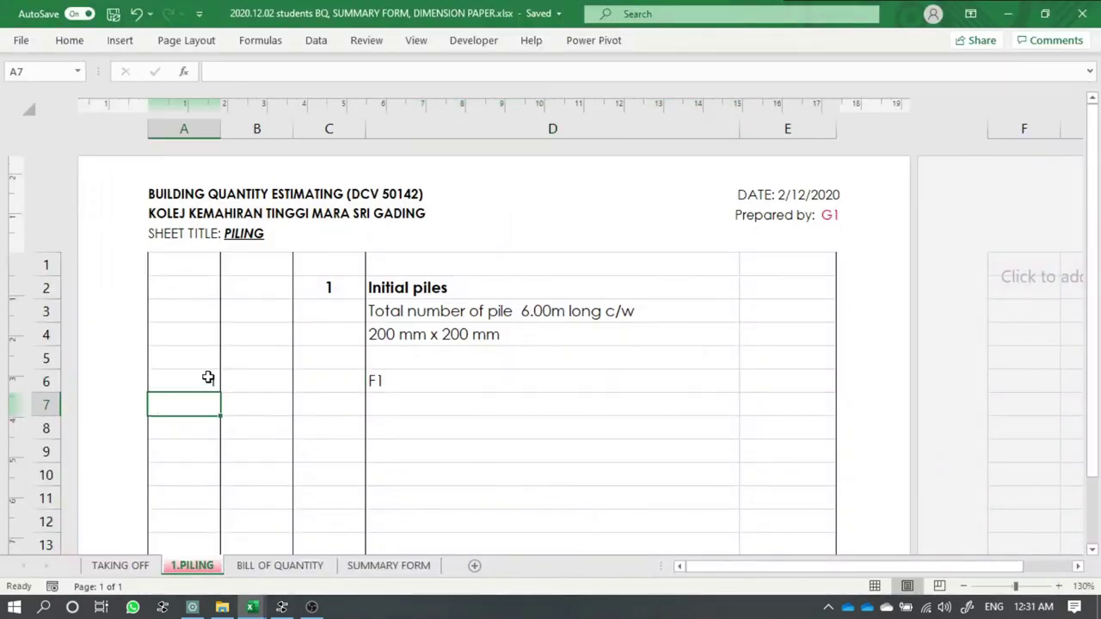
pyautogui.click(206, 372)
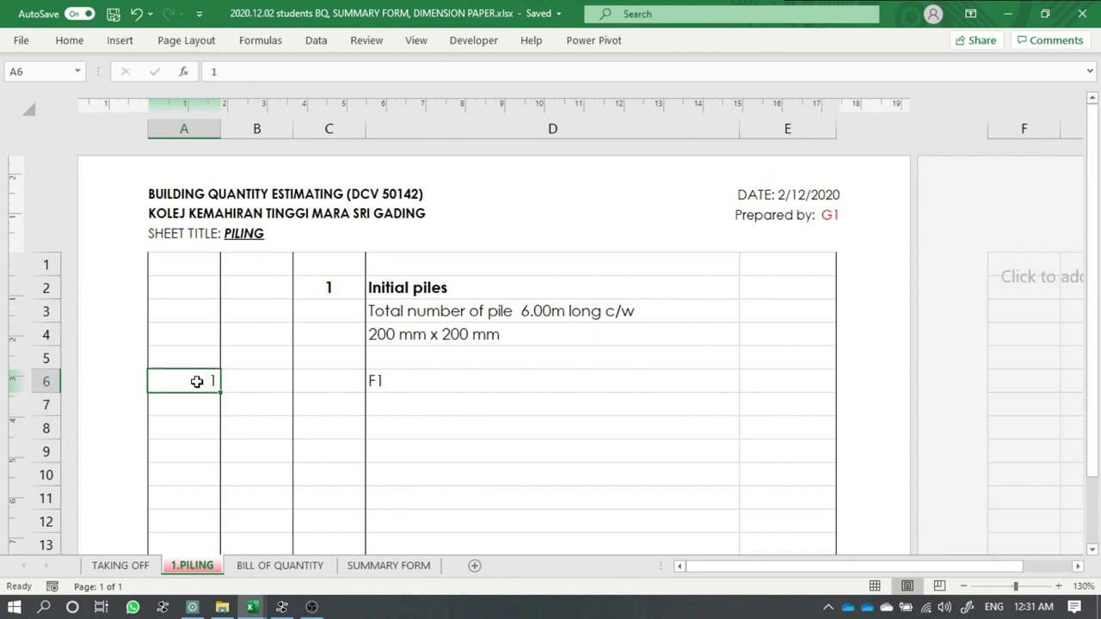
pyautogui.click(215, 269)
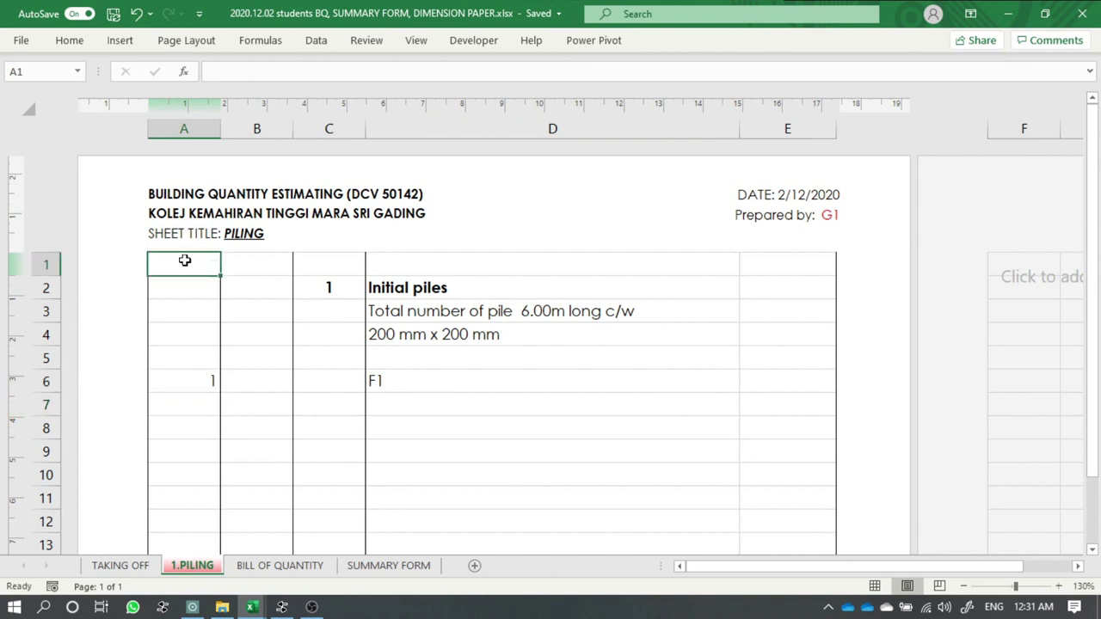
# - Give A6 the custom number format 0"/" so the count shows as 1/
pyautogui.rightClick(192, 265)
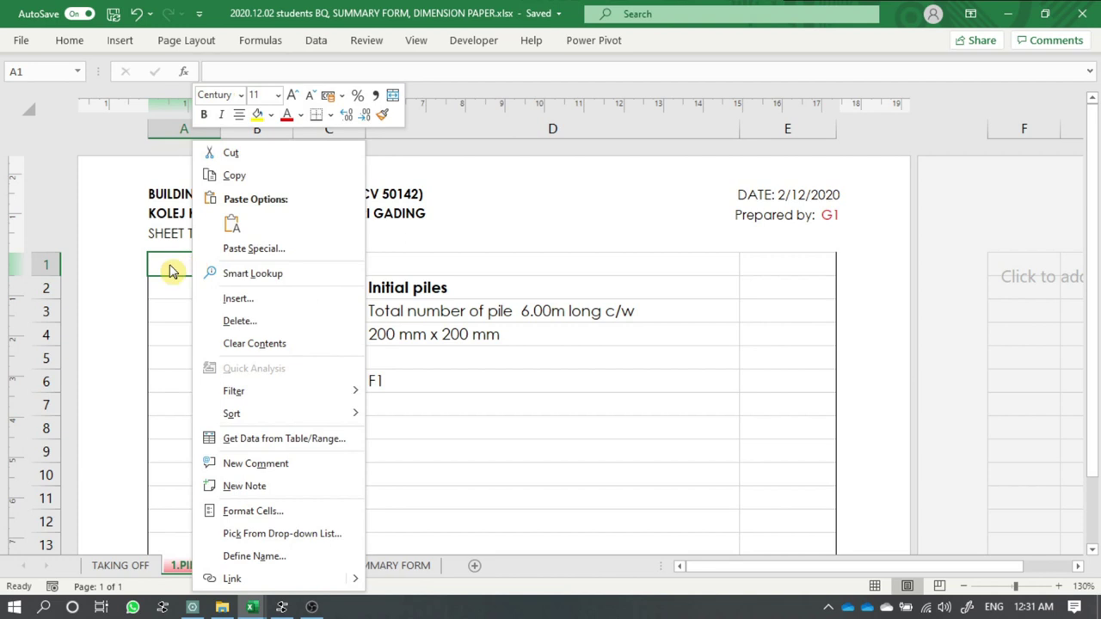
pyautogui.click(164, 264)
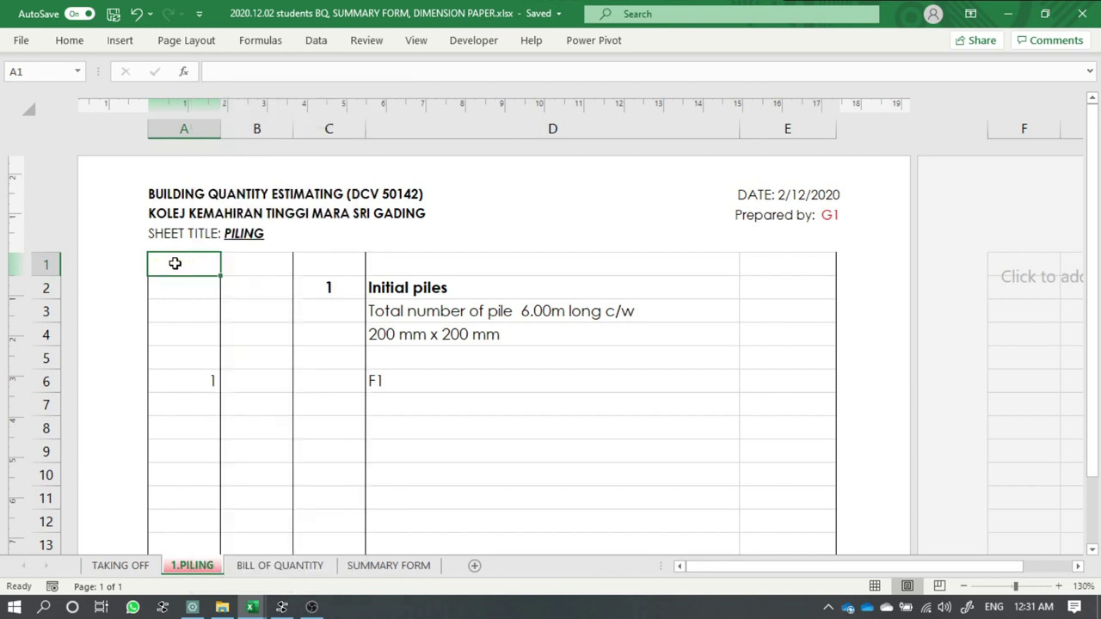
pyautogui.rightClick(199, 383)
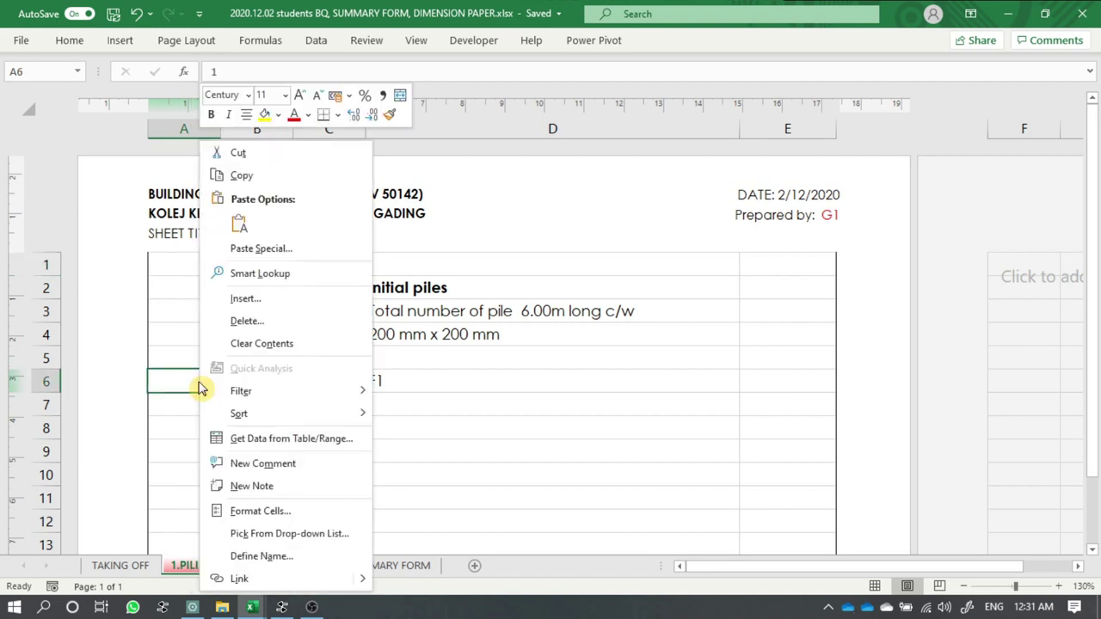
pyautogui.click(319, 516)
pyautogui.click(172, 391)
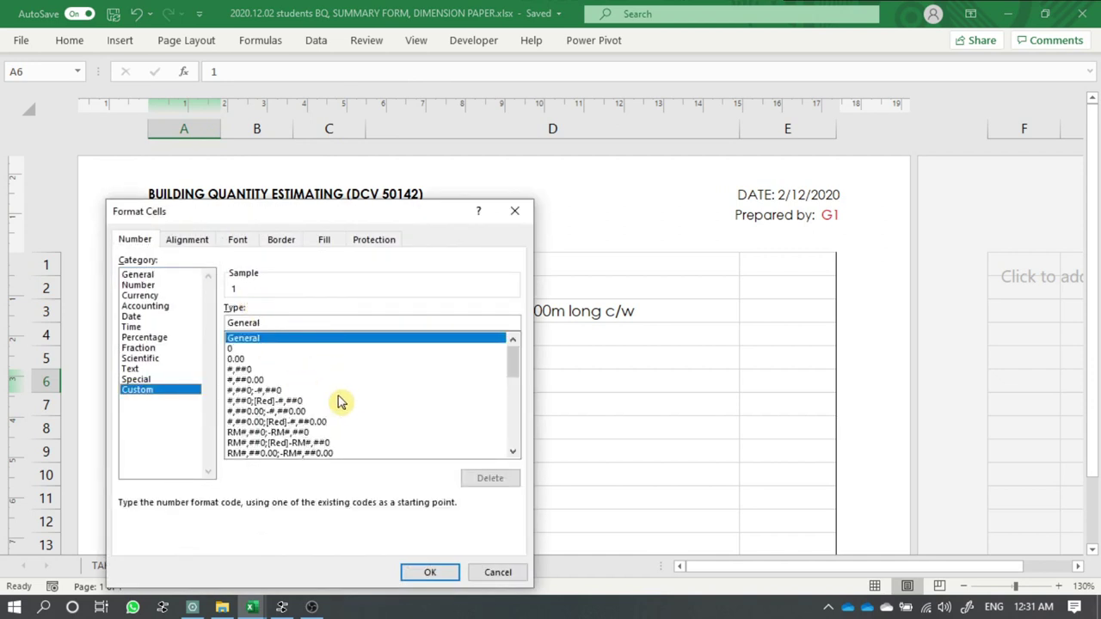
pyautogui.moveTo(512, 360)
pyautogui.mouseDown()
pyautogui.moveTo(513, 428)
pyautogui.moveTo(511, 381)
pyautogui.mouseUp()
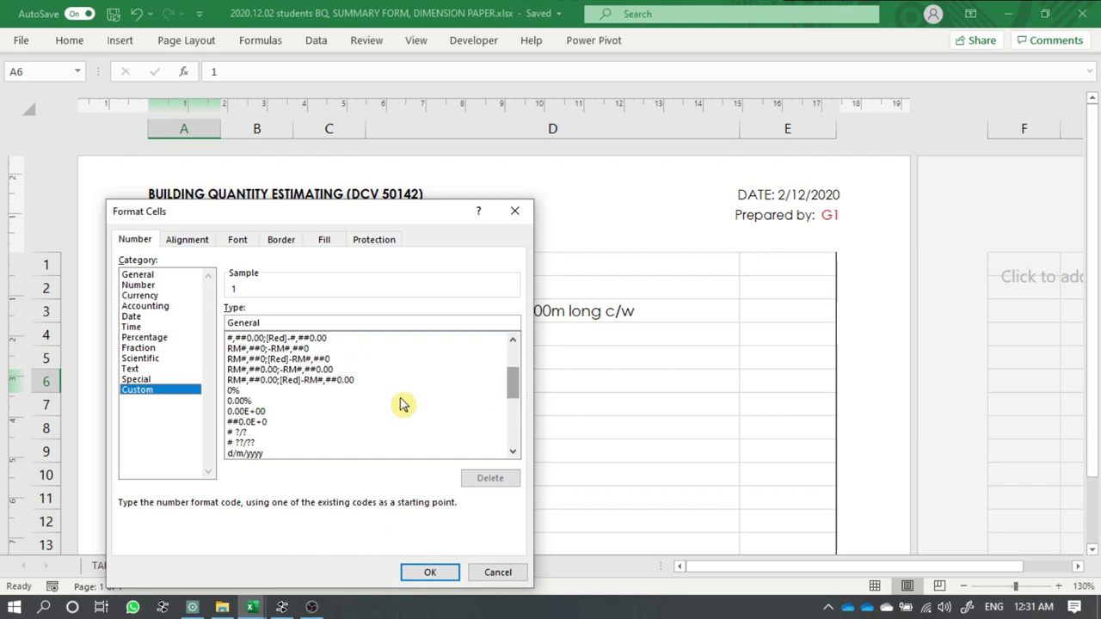
pyautogui.click(234, 392)
pyautogui.click(264, 322)
pyautogui.press('BackSpace')
pyautogui.press('BackSpace')
pyautogui.write('0')
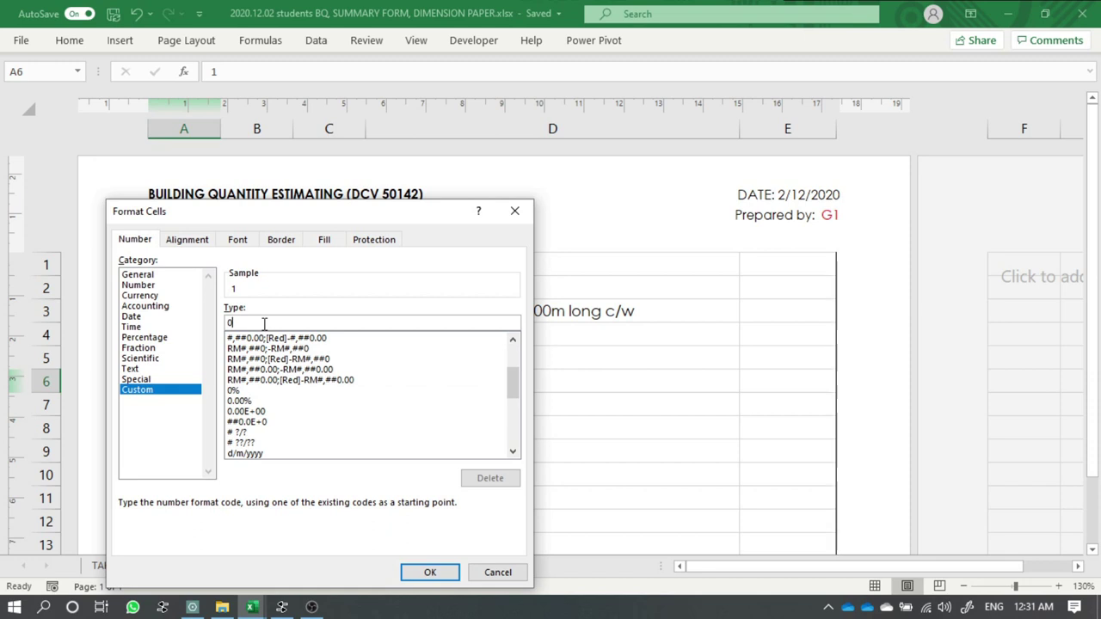
pyautogui.write('"/"')
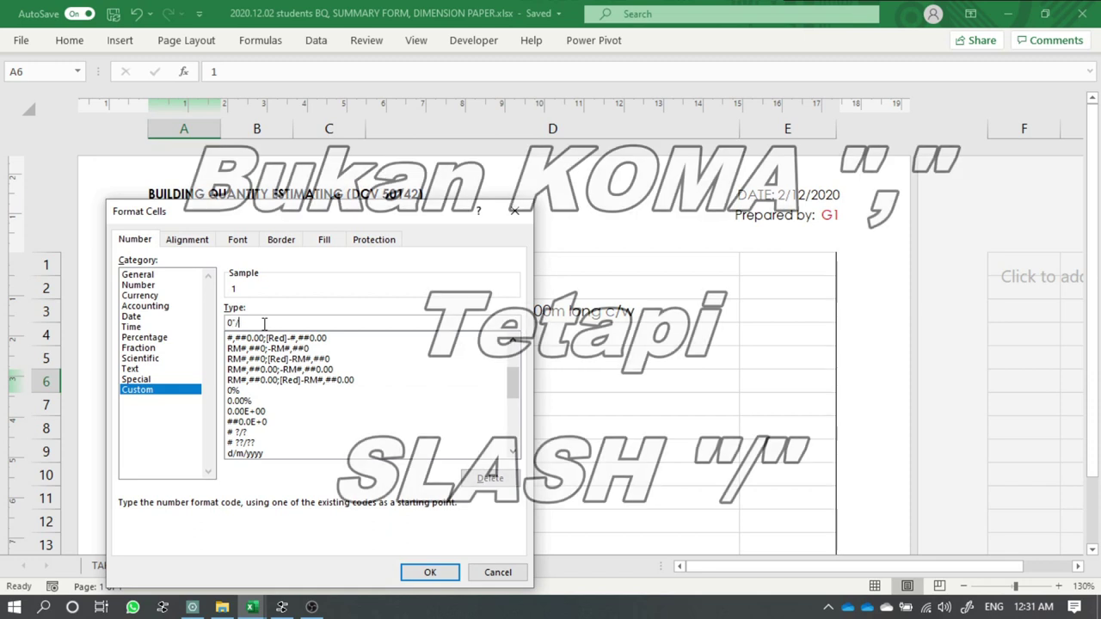
pyautogui.click(431, 572)
# - Check that A6 now displays 1/ beside the F1 entry
pyautogui.click(249, 405)
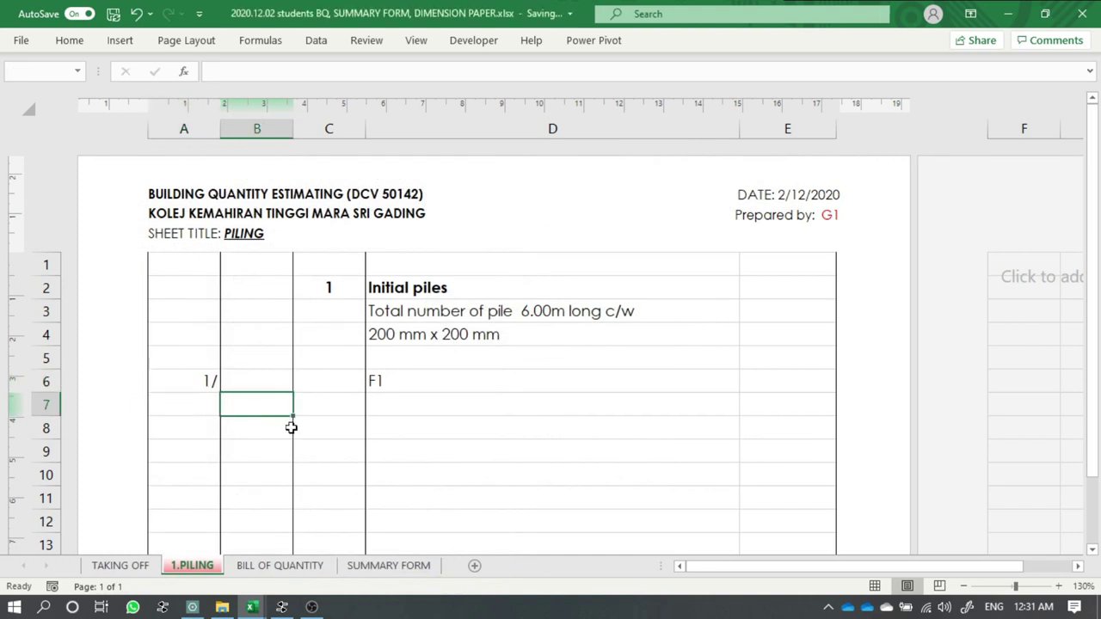
pyautogui.click(208, 380)
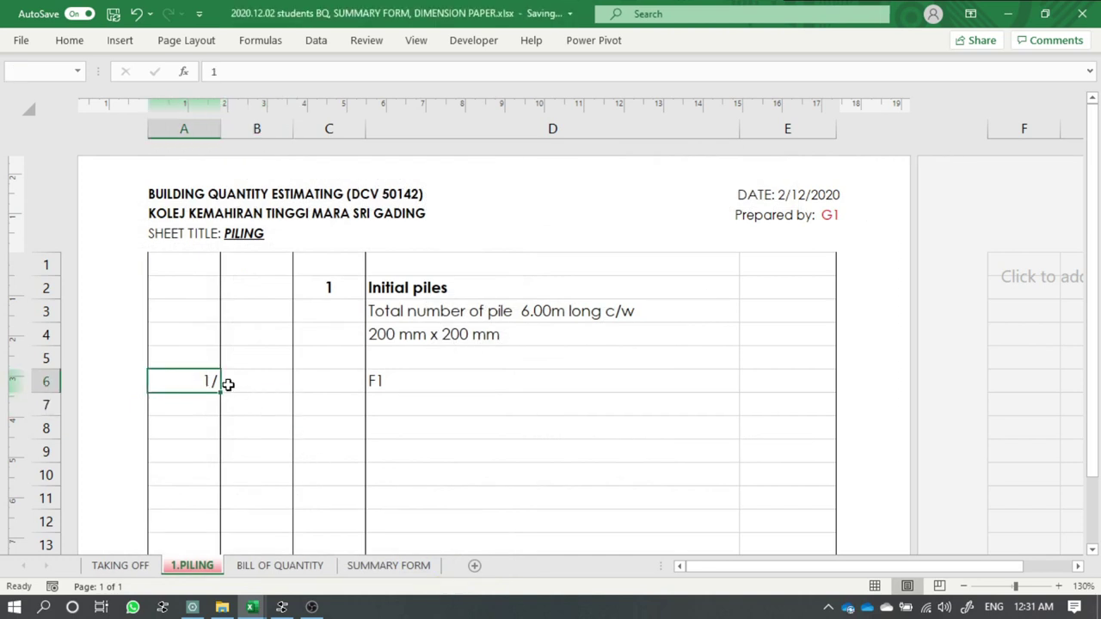
pyautogui.click(422, 379)
pyautogui.click(180, 378)
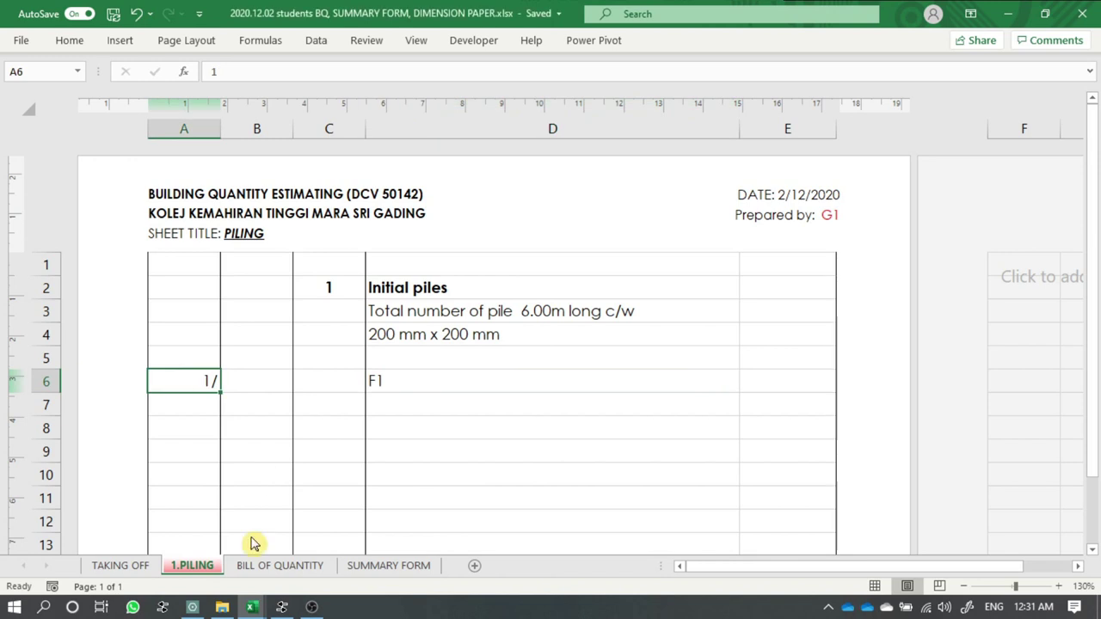
# - Enter a pile length of 6 in B6 after consulting the layout drawing
pyautogui.hotkey('alt', 'Tab')
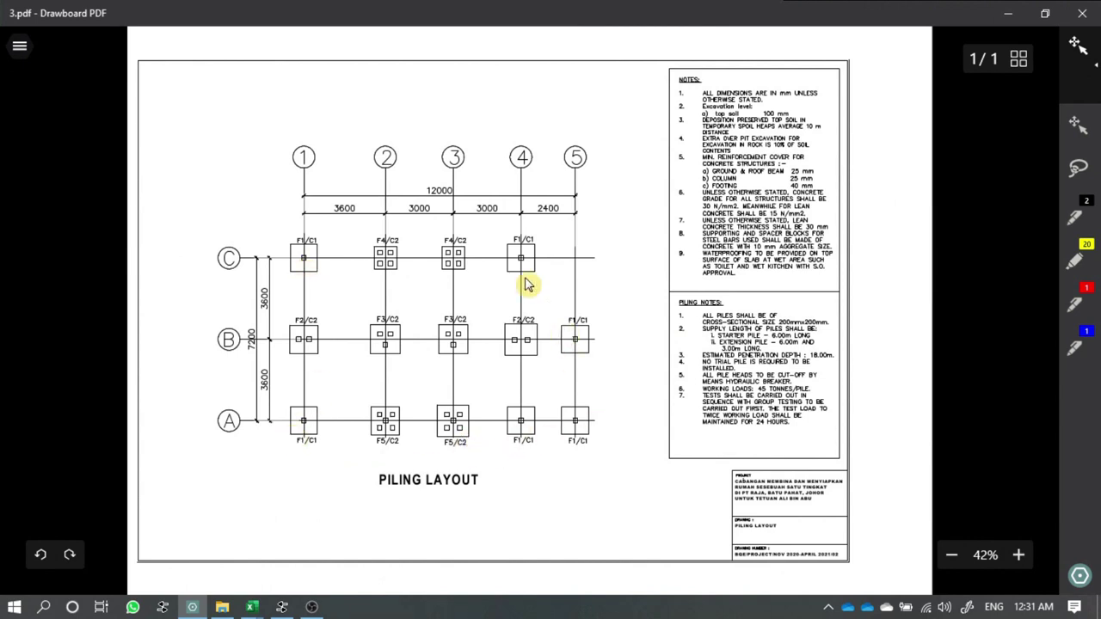
pyautogui.hotkey('alt', 'Tab')
pyautogui.click(246, 403)
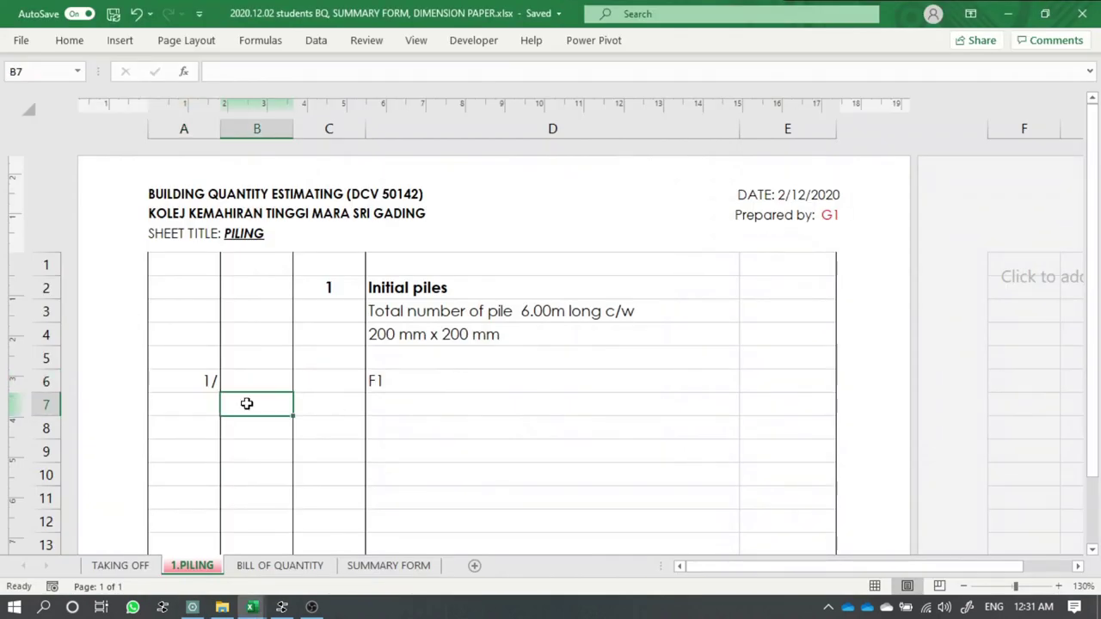
pyautogui.click(247, 386)
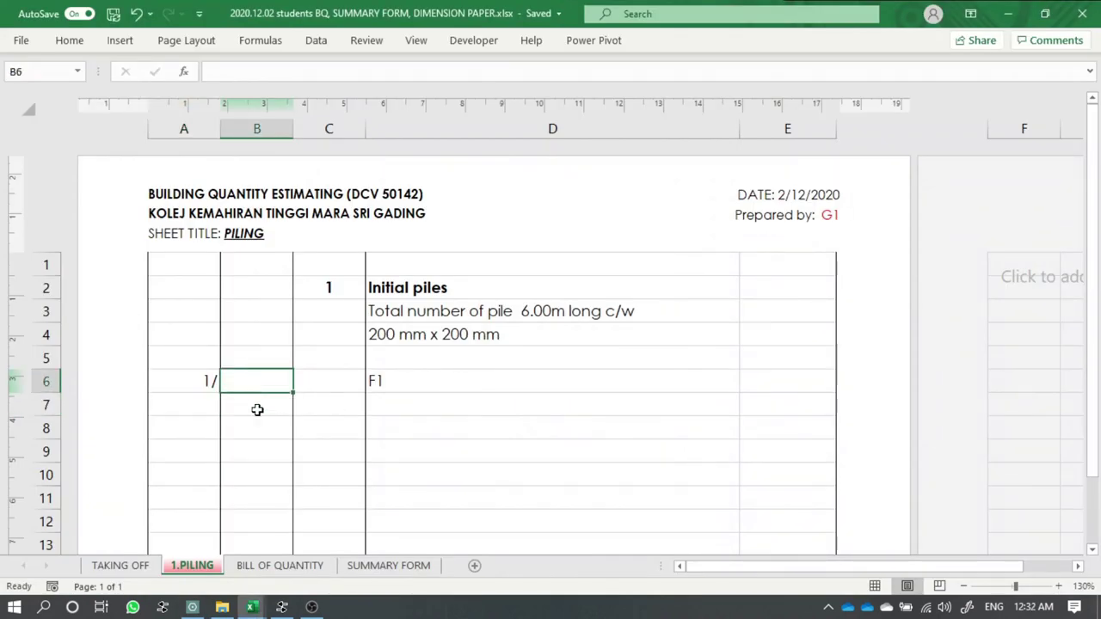
pyautogui.write('6')
pyautogui.press('Return')
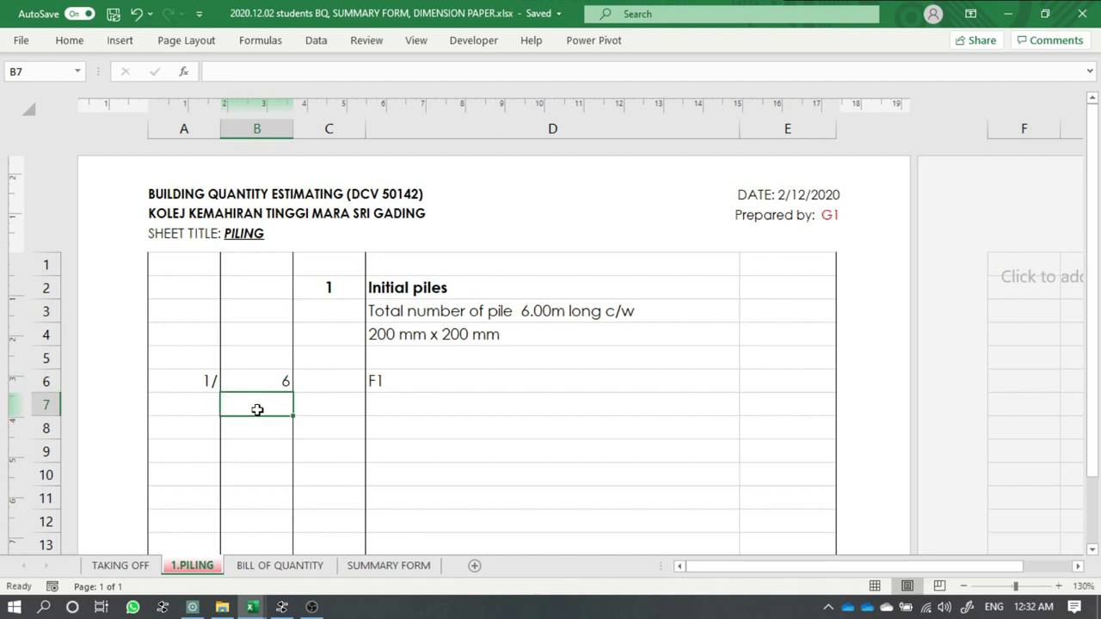
# - Put the formula =A6*B6 in C7 so the F1 total reads 6
pyautogui.click(334, 403)
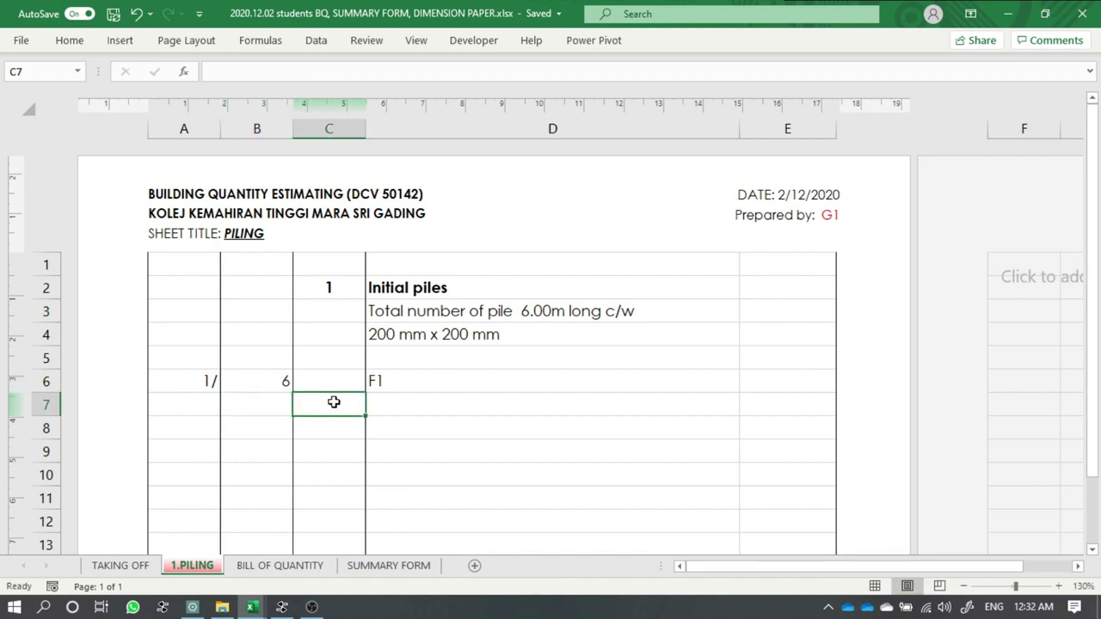
pyautogui.write('=')
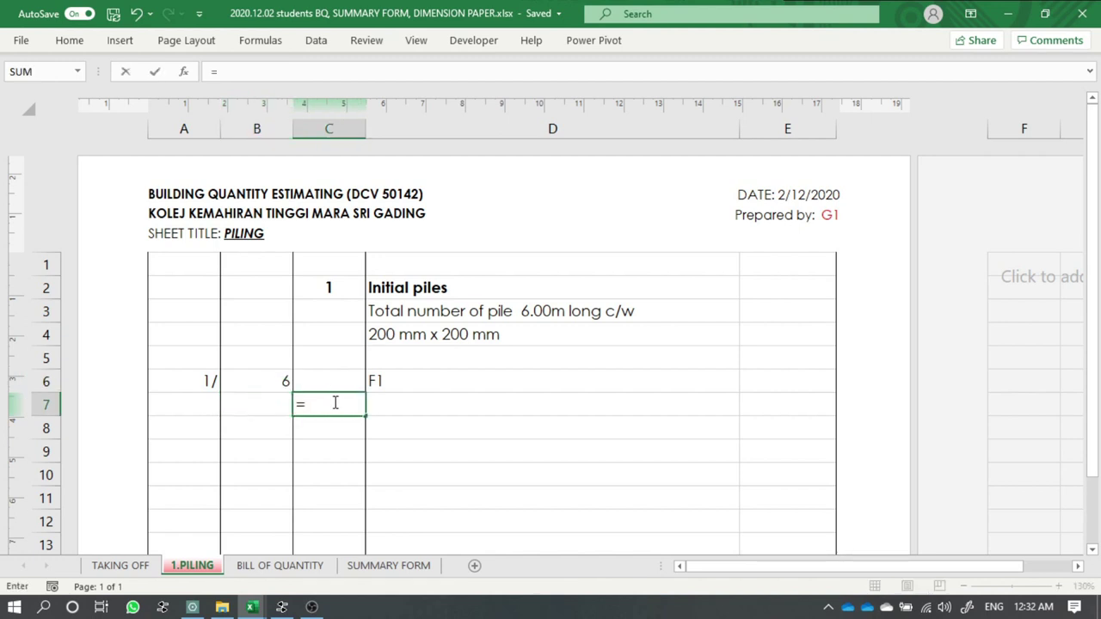
pyautogui.click(184, 381)
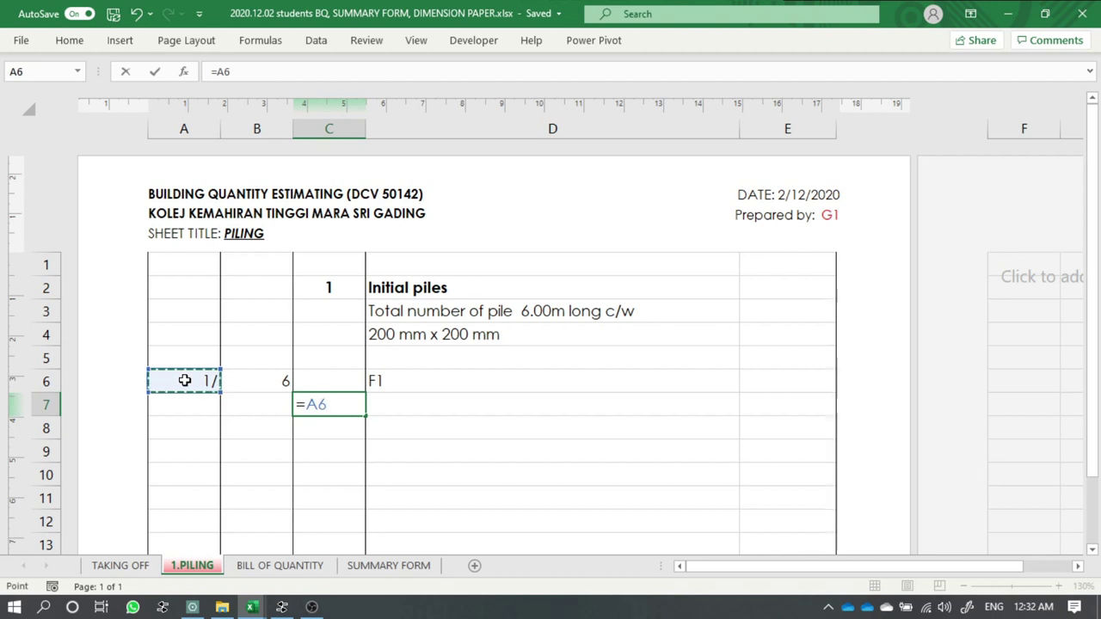
pyautogui.write('*')
pyautogui.click(263, 381)
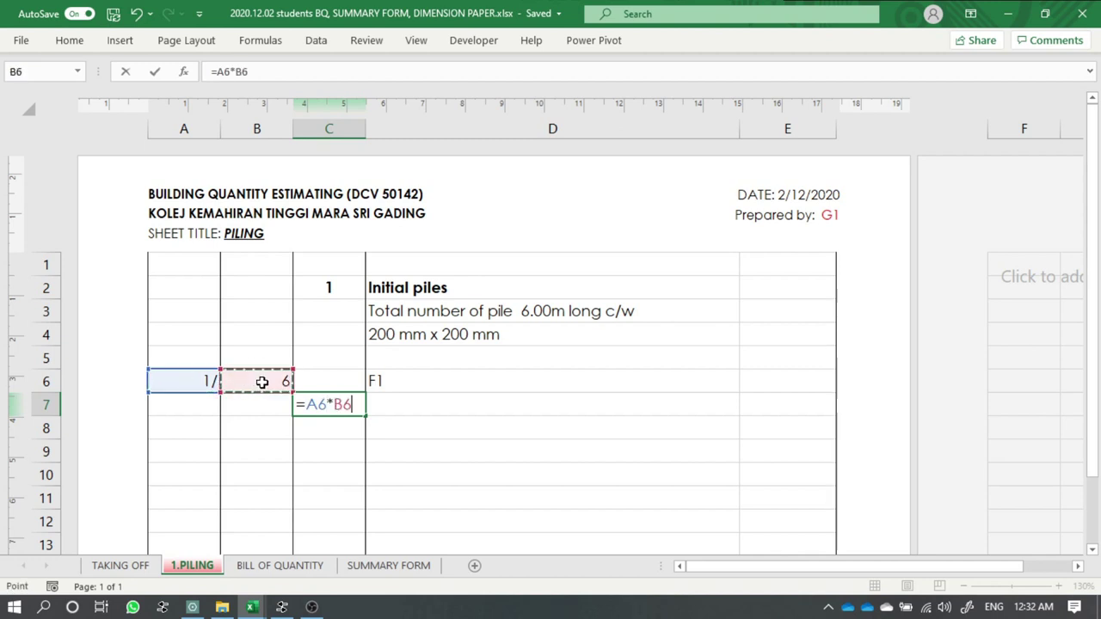
pyautogui.press('Return')
pyautogui.click(316, 400)
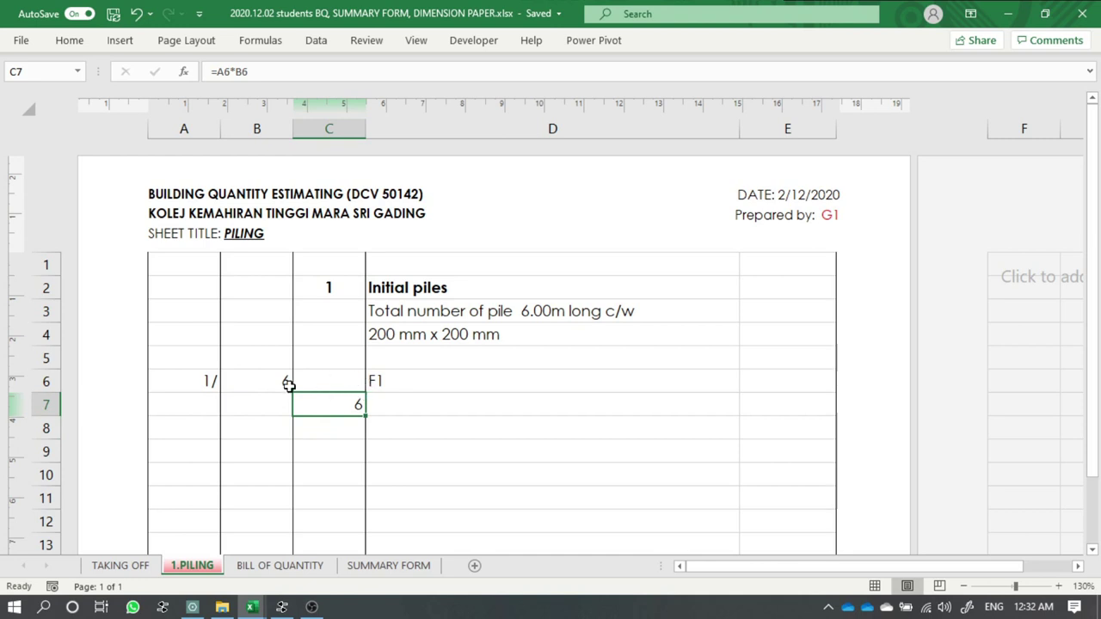
pyautogui.click(284, 381)
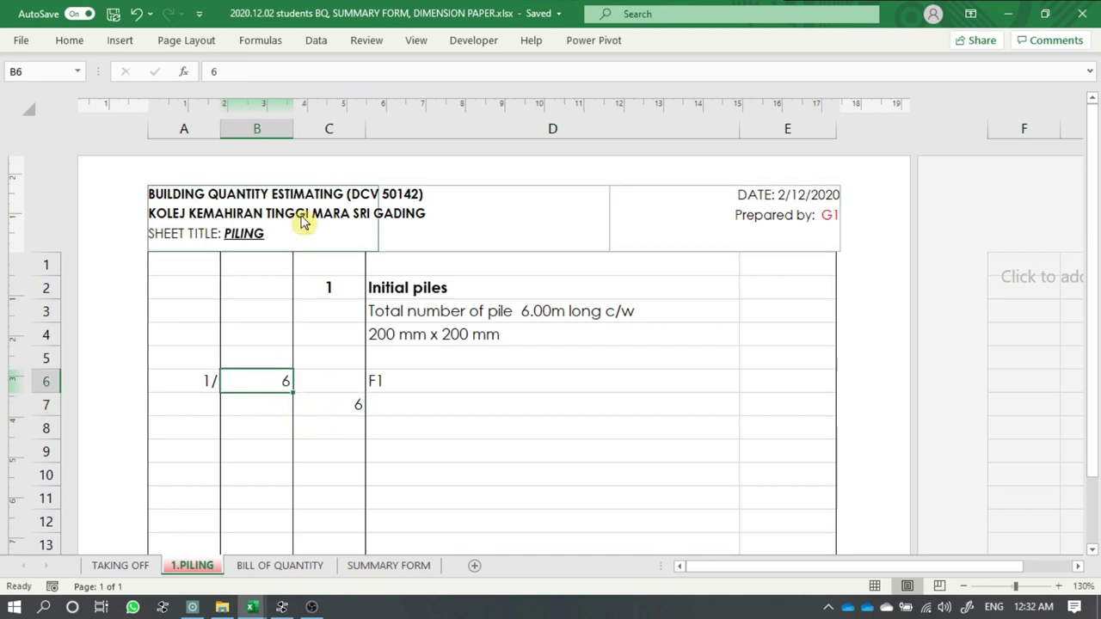
# - Centre-align the values in columns B and C
pyautogui.moveTo(261, 129); pyautogui.dragTo(328, 133)
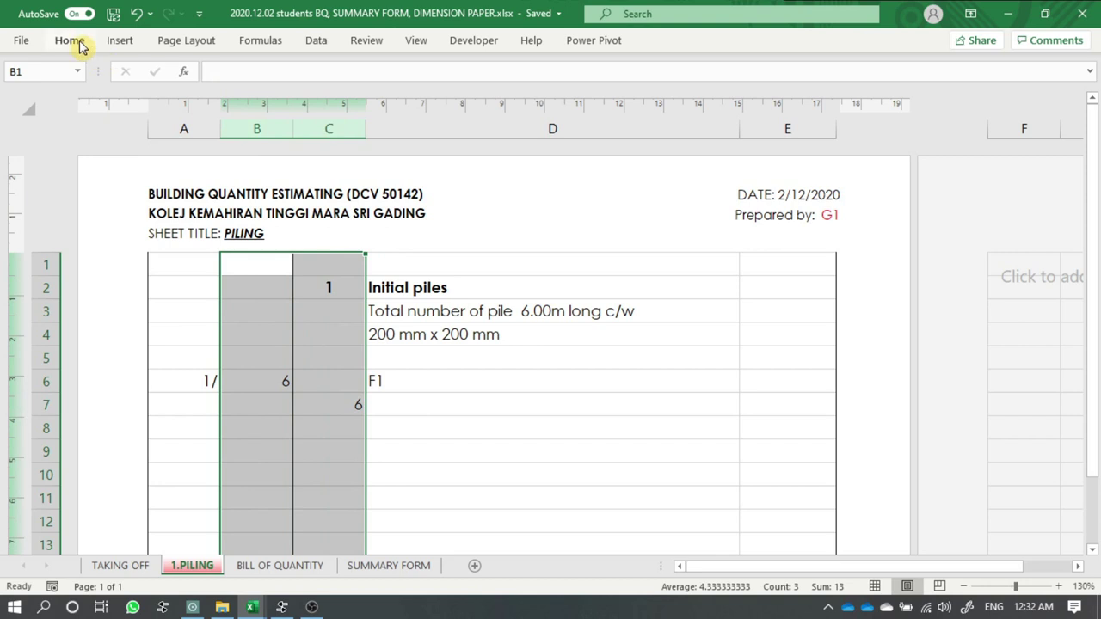
pyautogui.click(73, 41)
pyautogui.click(293, 96)
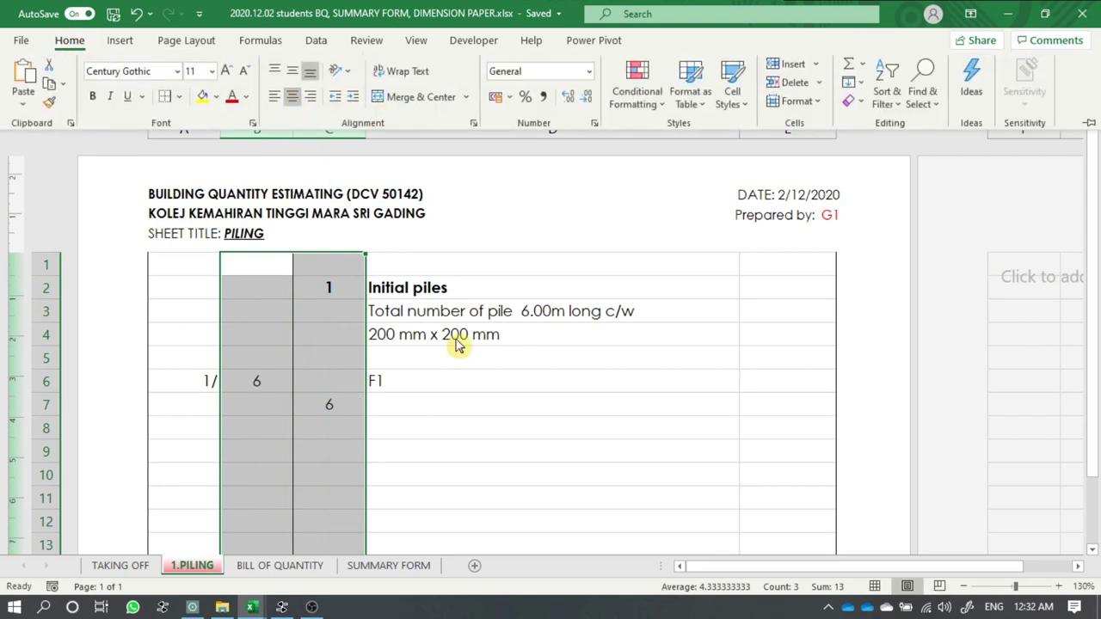
pyautogui.click(501, 445)
pyautogui.click(392, 444)
pyautogui.click(414, 426)
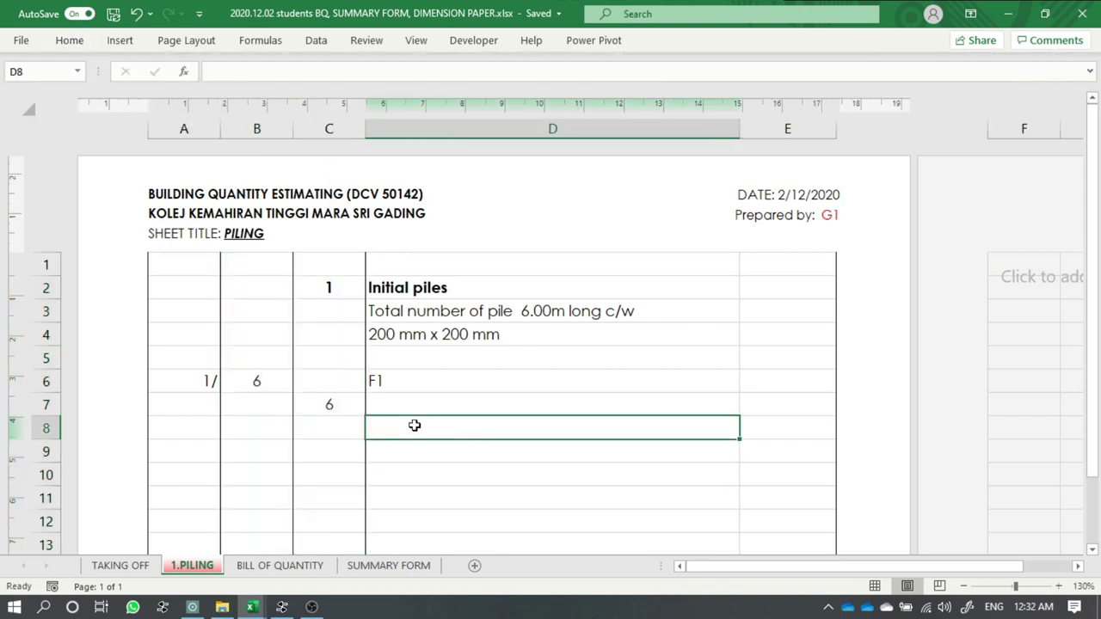
pyautogui.click(331, 401)
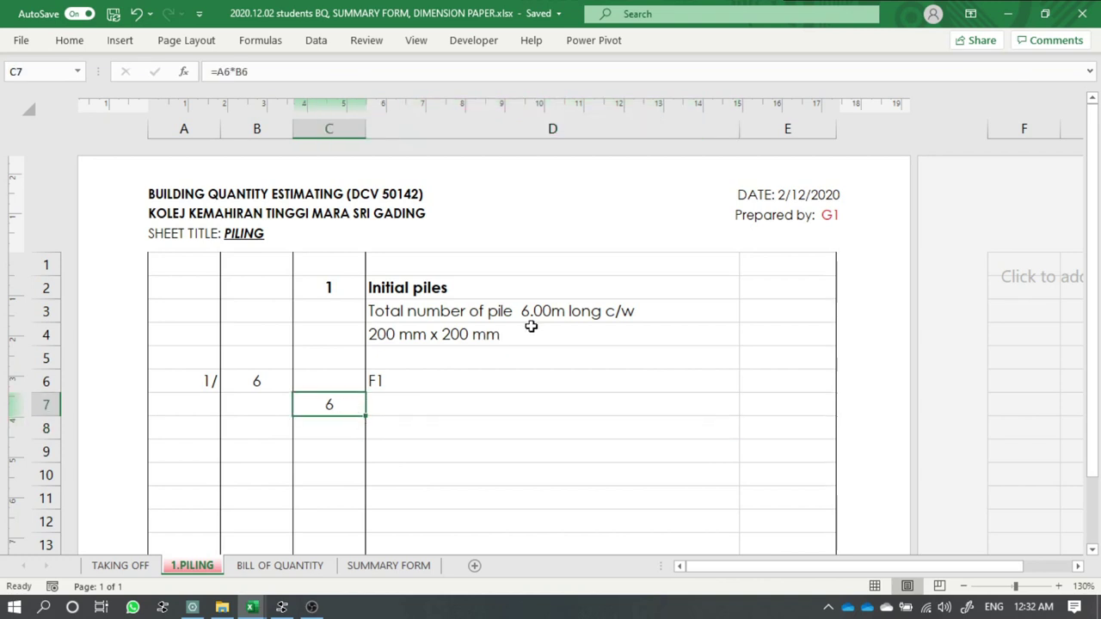
pyautogui.click(428, 388)
# - Copy the F1 block A6:D7 and paste it at A9, then undo that paste
pyautogui.scroll(-3, 398, 374)
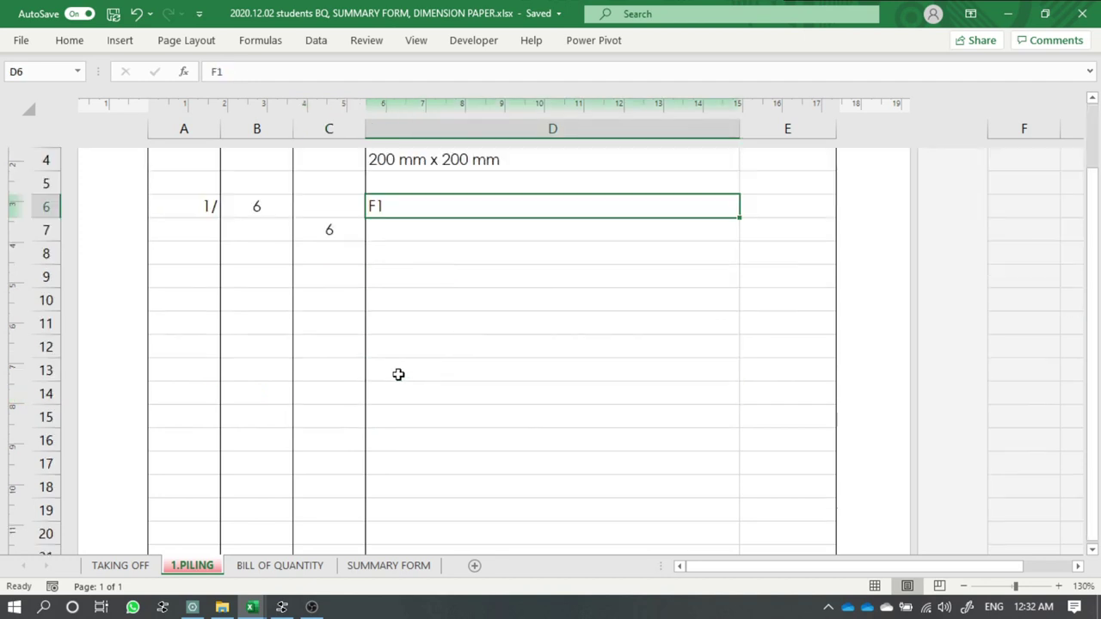
pyautogui.moveTo(190, 208); pyautogui.dragTo(442, 229)
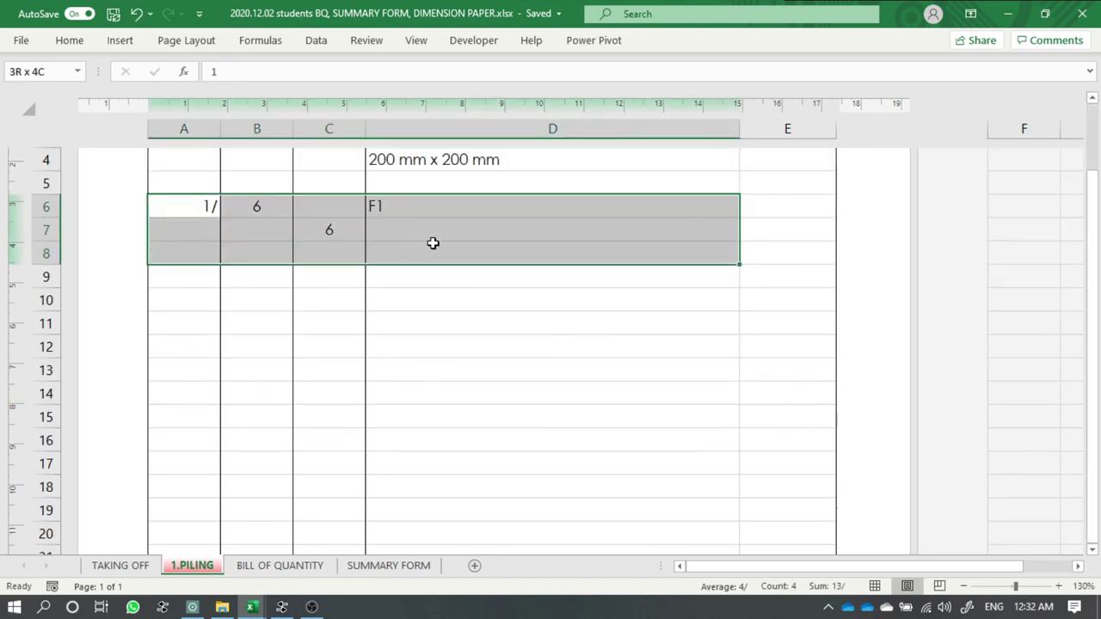
pyautogui.moveTo(281, 201)
pyautogui.mouseDown()
pyautogui.moveTo(347, 229)
pyautogui.moveTo(426, 236)
pyautogui.mouseUp()
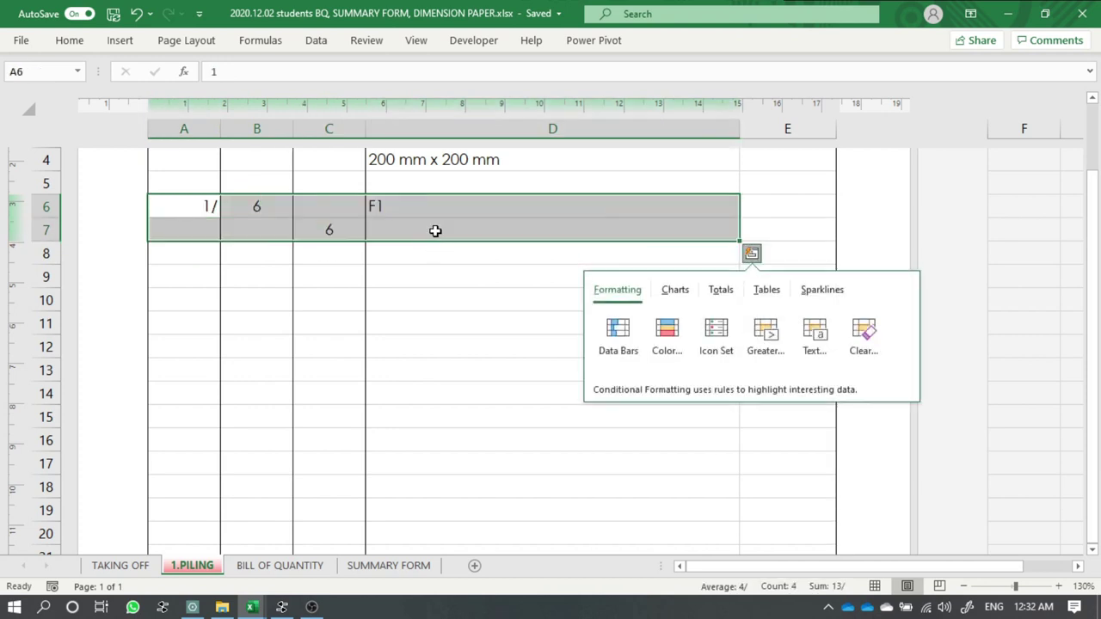
pyautogui.rightClick(435, 231)
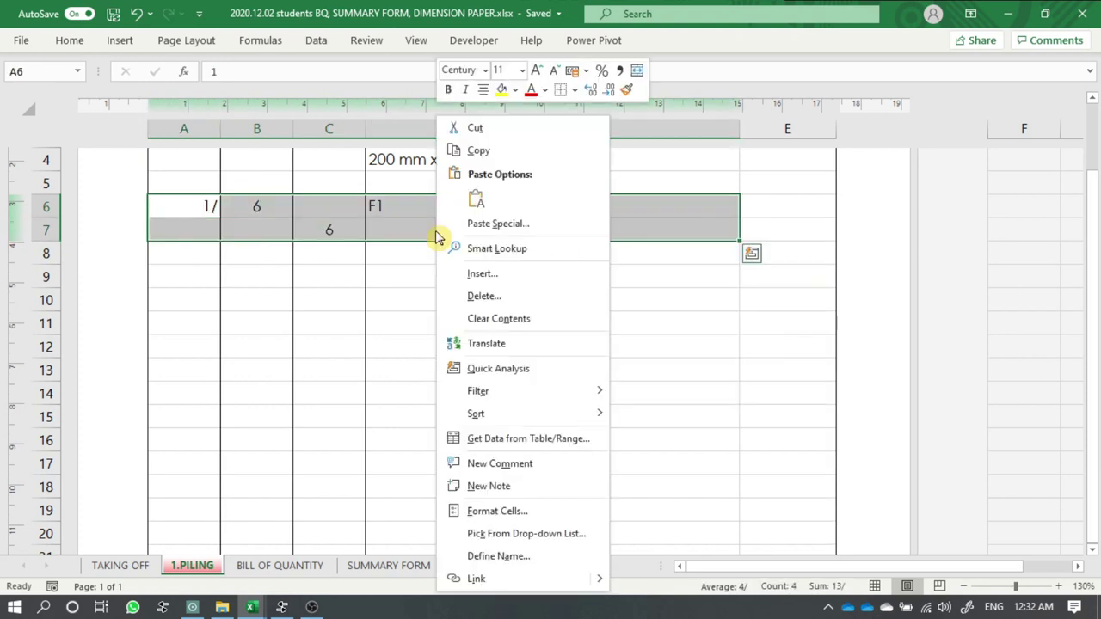
pyautogui.click(488, 152)
pyautogui.click(200, 275)
pyautogui.rightClick(197, 274)
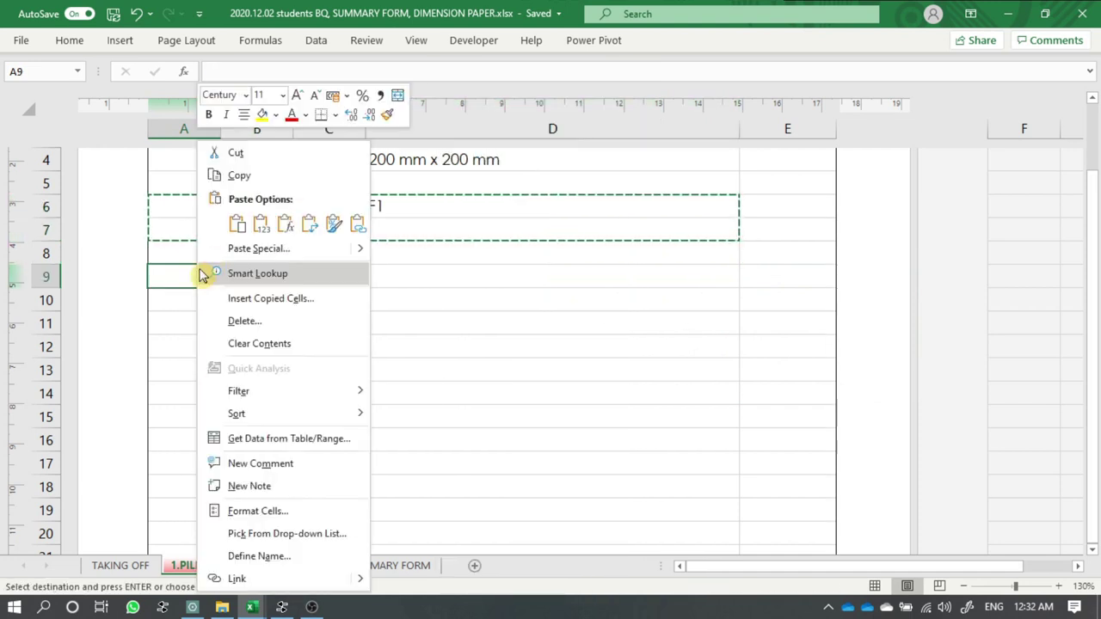
pyautogui.click(236, 224)
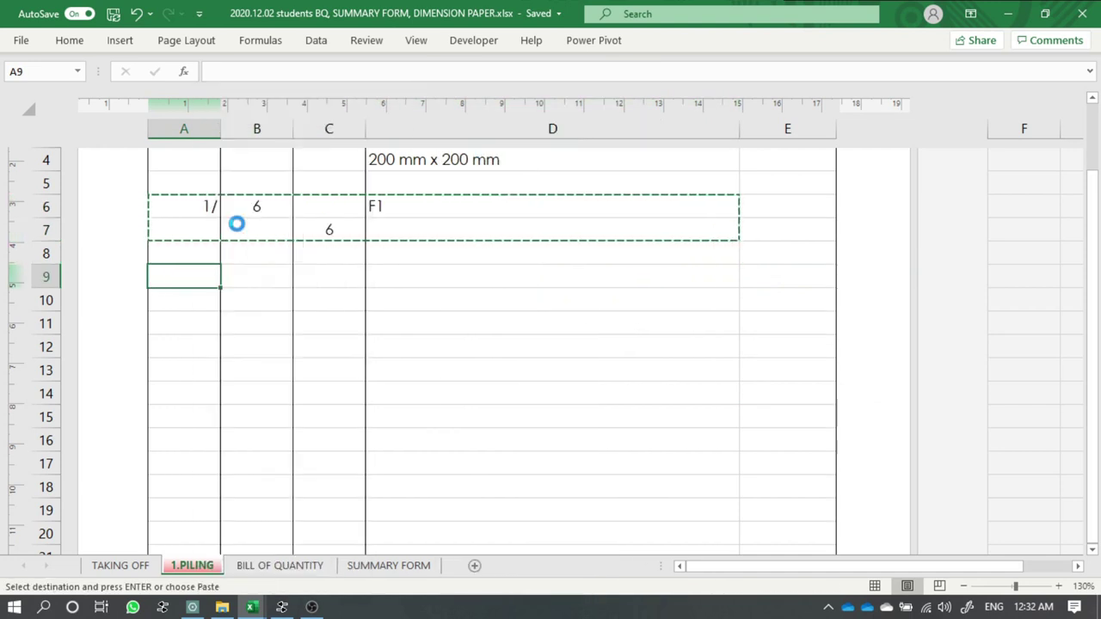
pyautogui.click(404, 339)
pyautogui.hotkey('ctrl', 'z')
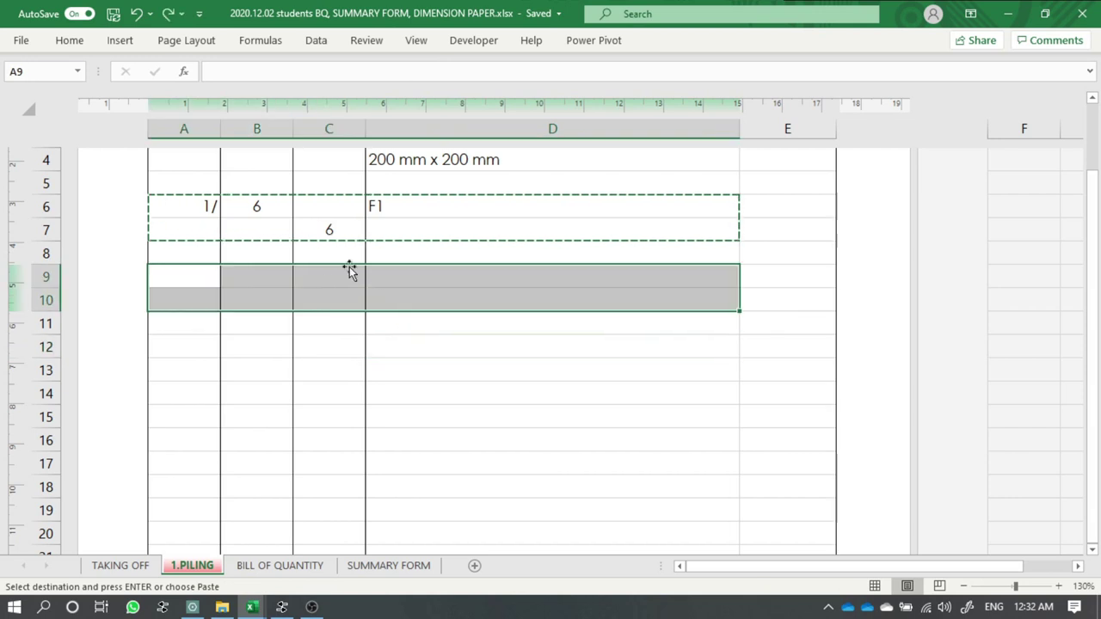
# - Drag a copy of the F1 block A6:D7 into rows 9–10 and start editing the D9 label
pyautogui.click(396, 232)
pyautogui.moveTo(185, 209); pyautogui.dragTo(595, 236)
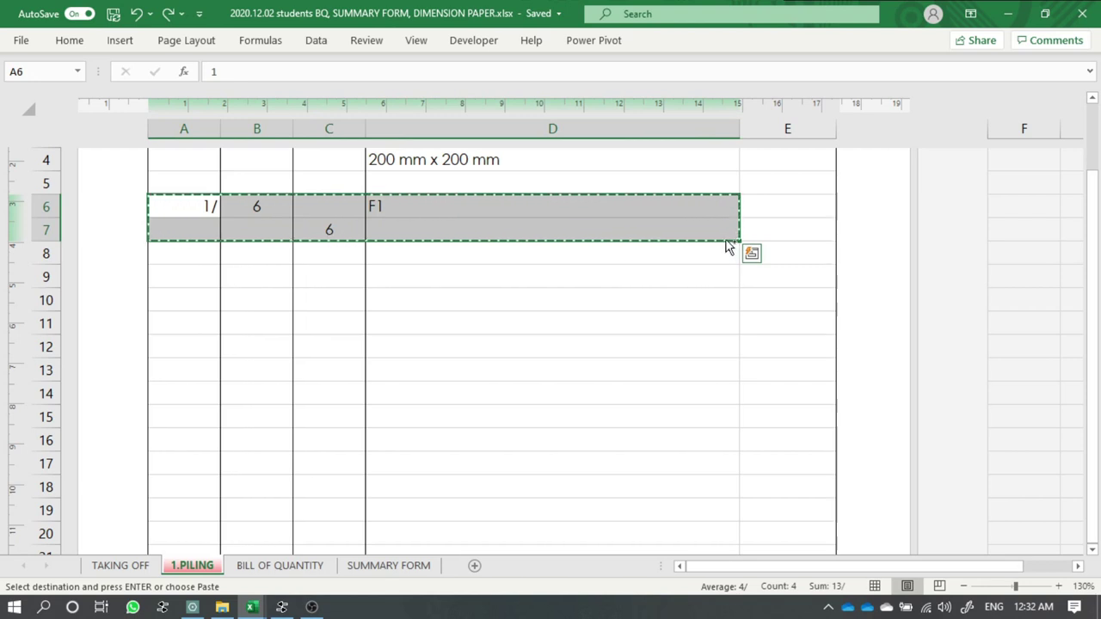
pyautogui.moveTo(726, 246); pyautogui.dragTo(721, 311)
pyautogui.click(431, 368)
pyautogui.doubleClick(450, 276)
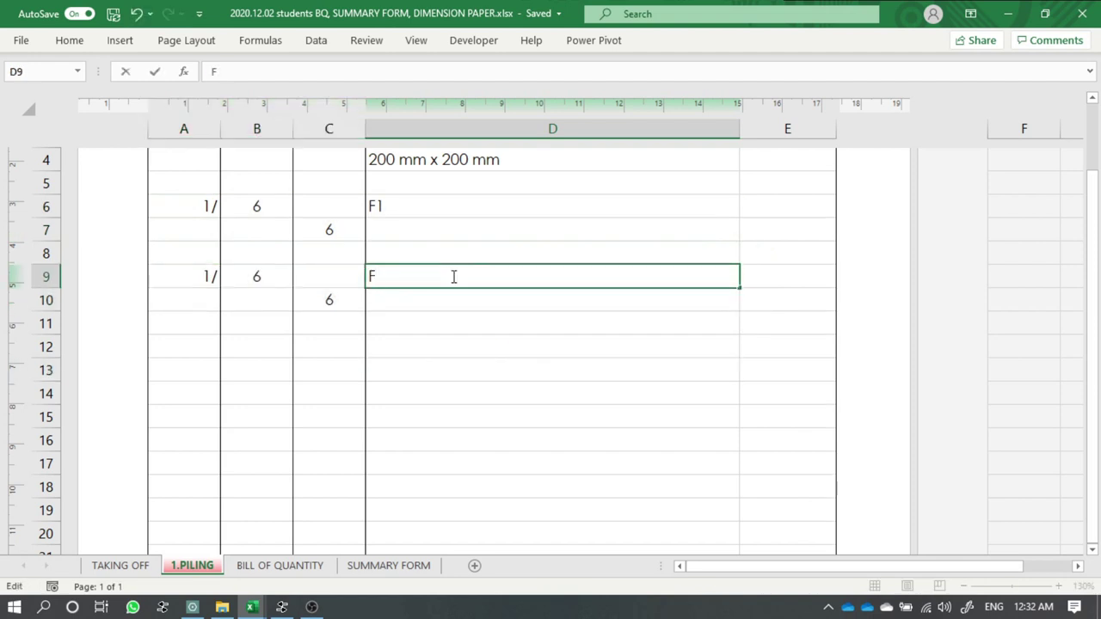
# - Confirm the F2 label in D9 and enter the 2/ multiplier in A9
pyautogui.press('Return')
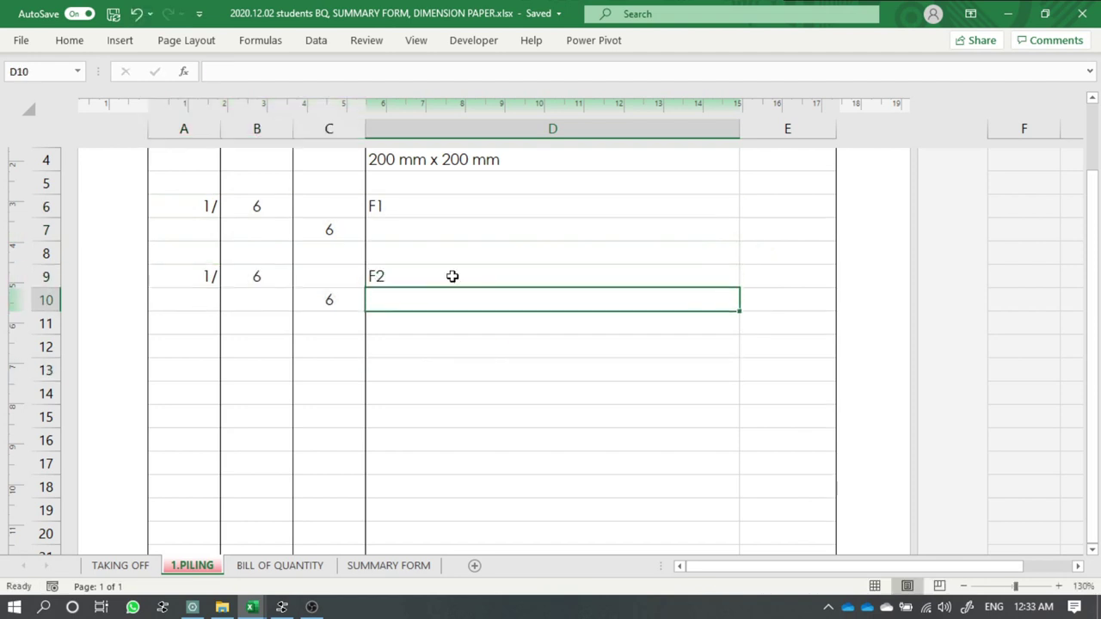
pyautogui.click(249, 305)
pyautogui.click(204, 273)
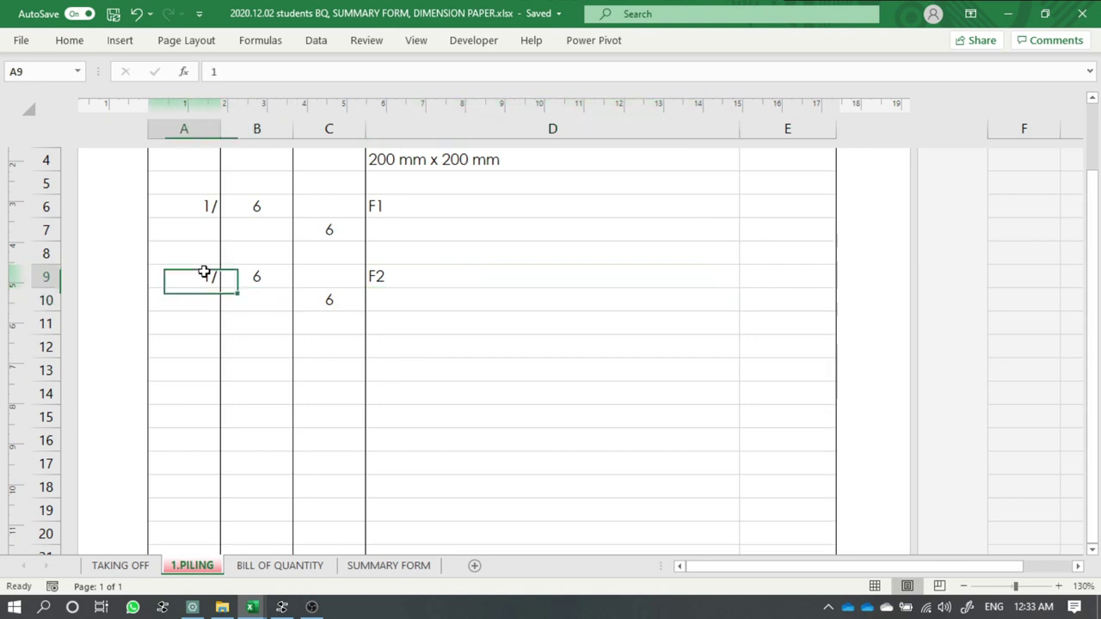
pyautogui.write('2')
pyautogui.press('Tab')
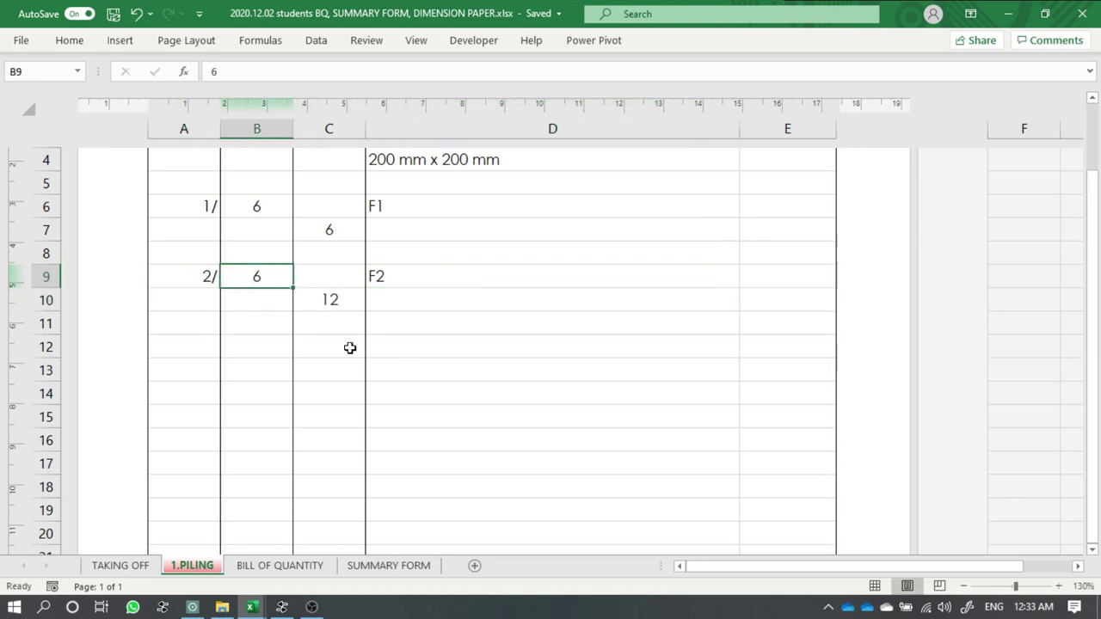
# - Enter 2 piles in B9 from the piling layout, then copy the F2 block to rows 12–13
pyautogui.hotkey('alt', 'Tab')
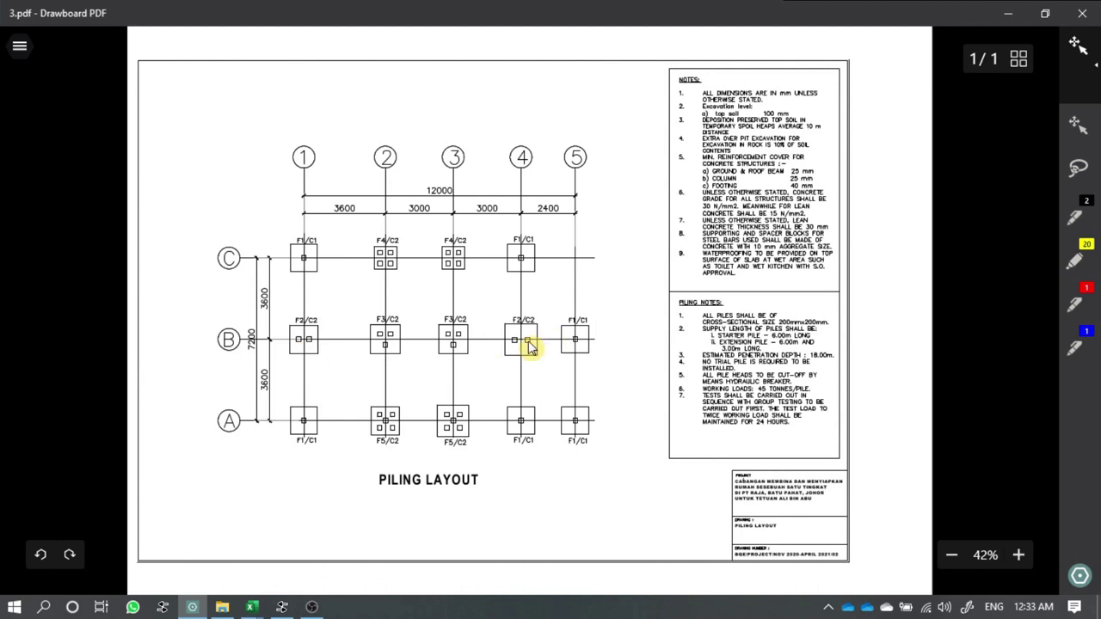
pyautogui.hotkey('alt', 'Tab')
pyautogui.write('2')
pyautogui.press('Return')
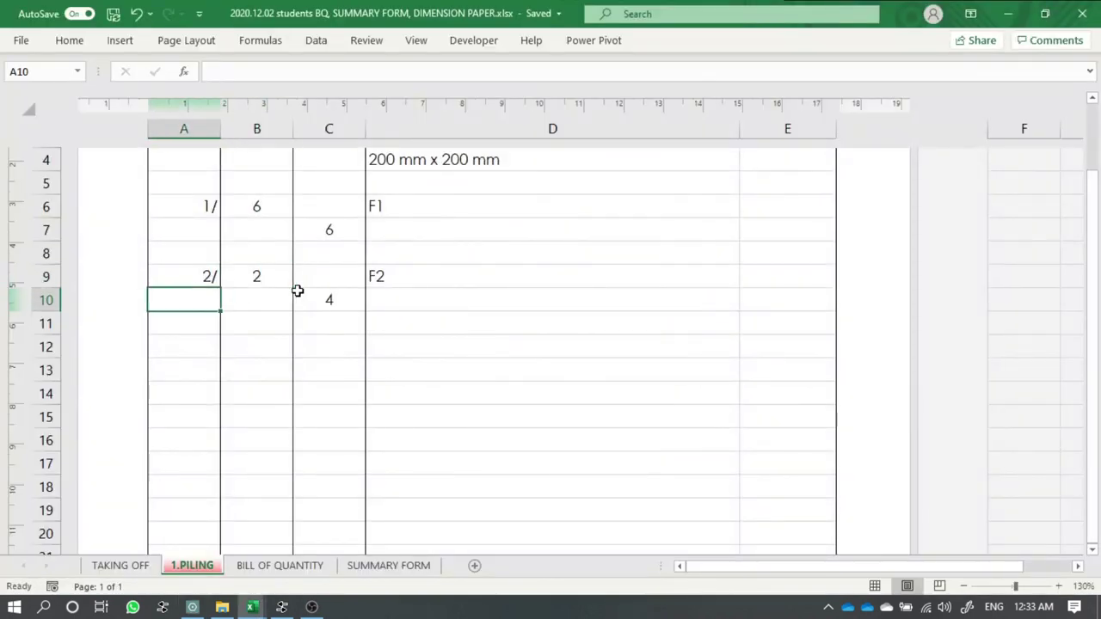
pyautogui.moveTo(172, 275)
pyautogui.mouseDown()
pyautogui.moveTo(408, 290)
pyautogui.moveTo(424, 379)
pyautogui.mouseUp()
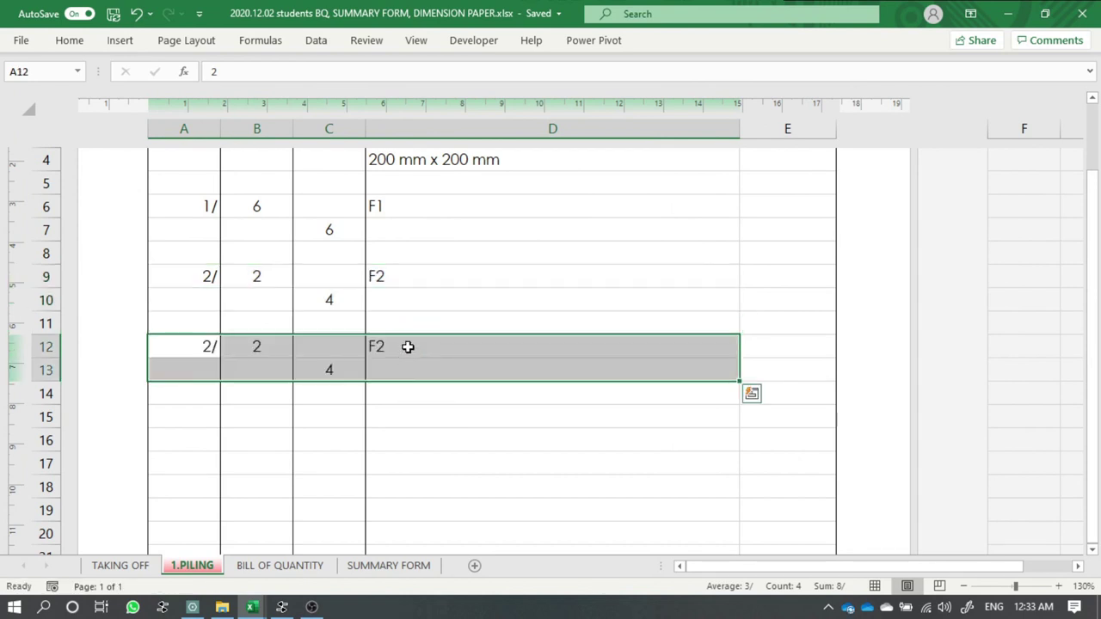
# - Relabel the third entry F3 and set its A12 multiplier to 3/
pyautogui.doubleClick(409, 347)
pyautogui.press('BackSpace')
pyautogui.write('3')
pyautogui.press('Return')
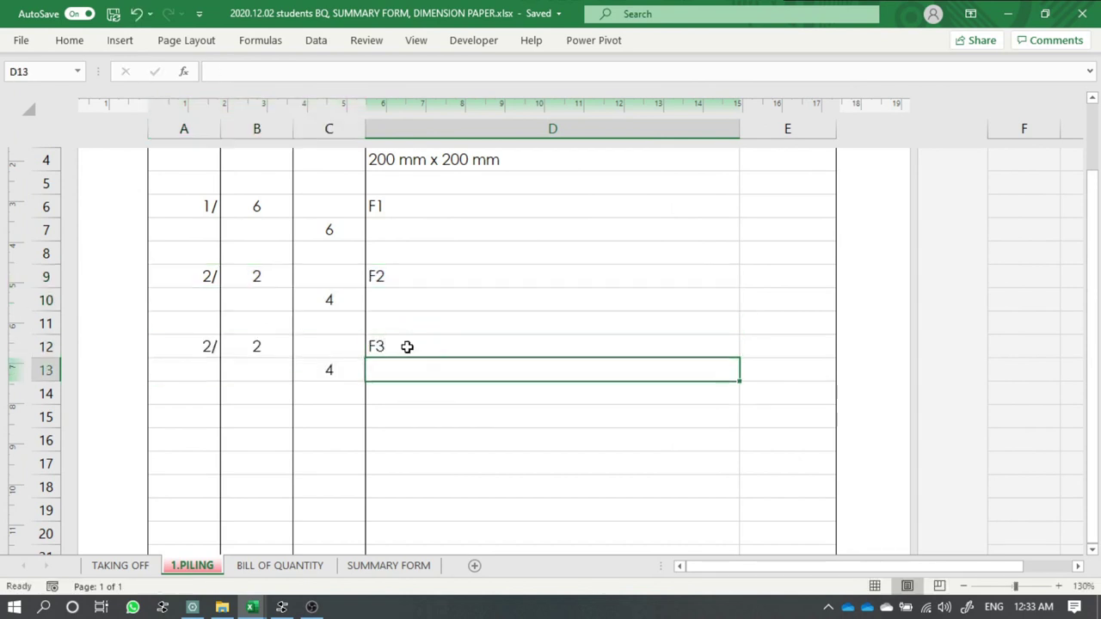
pyautogui.click(194, 349)
pyautogui.write('3')
pyautogui.press('Return')
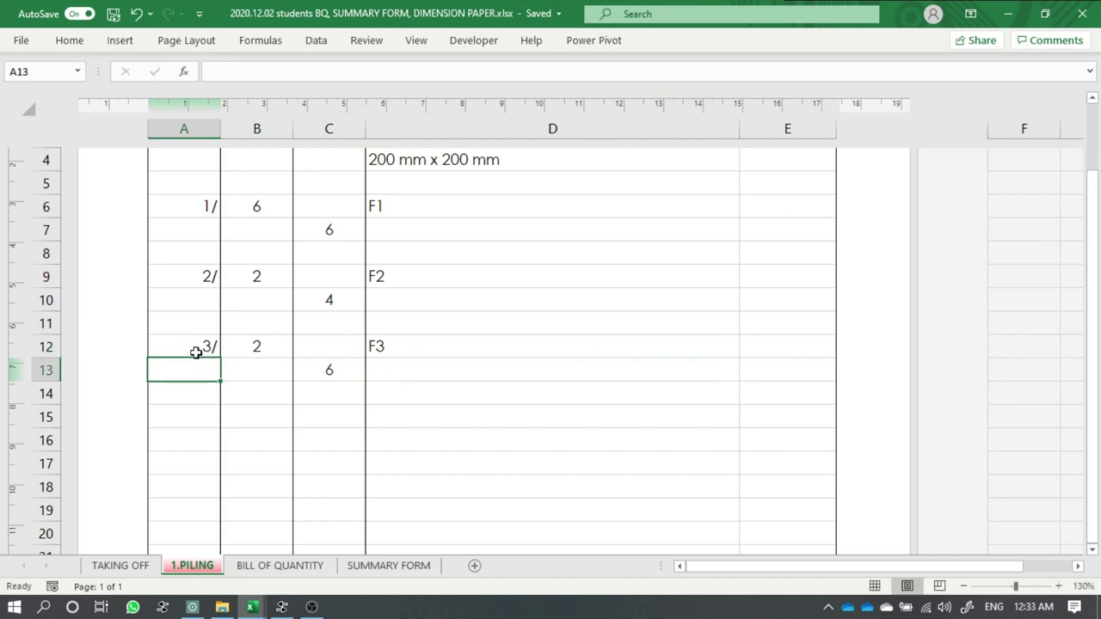
# - Enter 6 piles in B12 from the layout drawing, then copy the F3 block to rows 15–16
pyautogui.click(258, 347)
pyautogui.hotkey('alt', 'Tab')
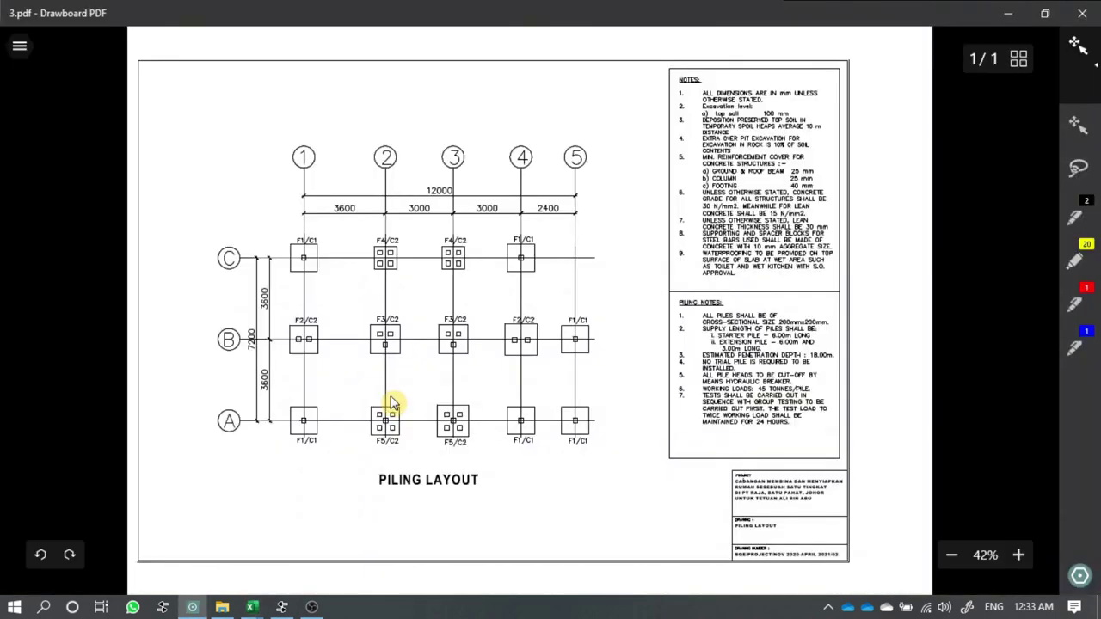
pyautogui.hotkey('alt', 'Tab')
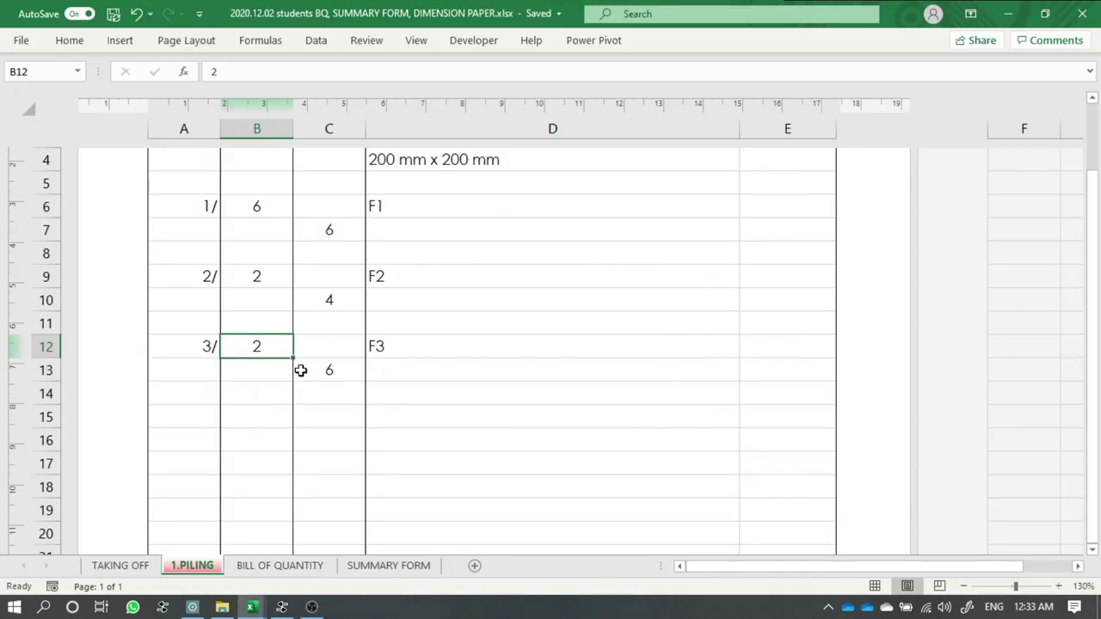
pyautogui.write('6')
pyautogui.press('Return')
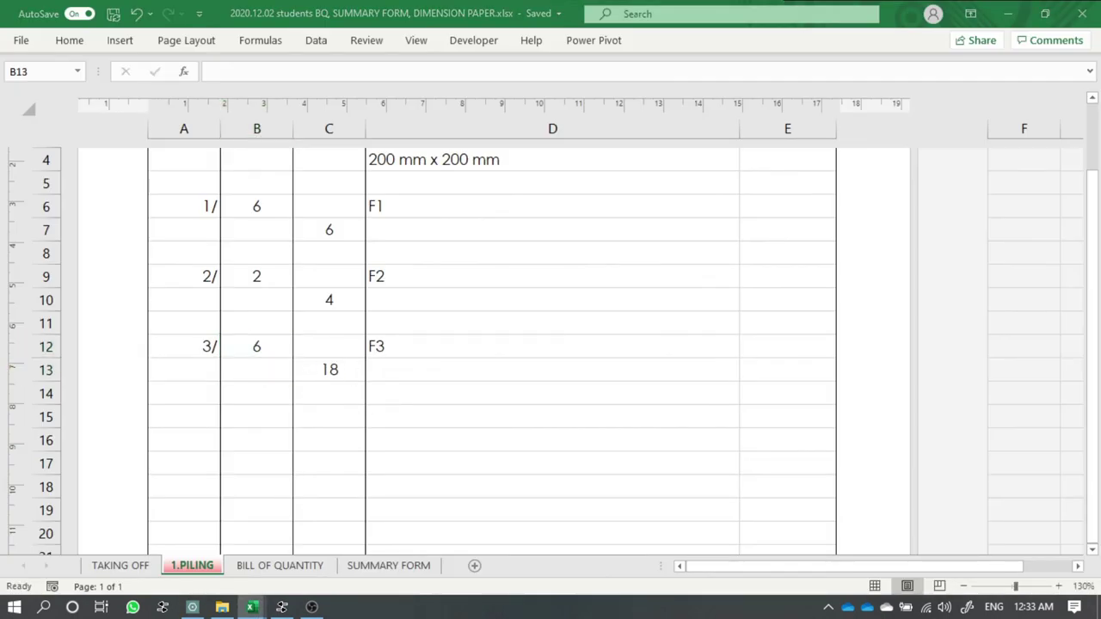
pyautogui.moveTo(179, 347)
pyautogui.mouseDown()
pyautogui.moveTo(329, 369)
pyautogui.moveTo(455, 371)
pyautogui.mouseUp()
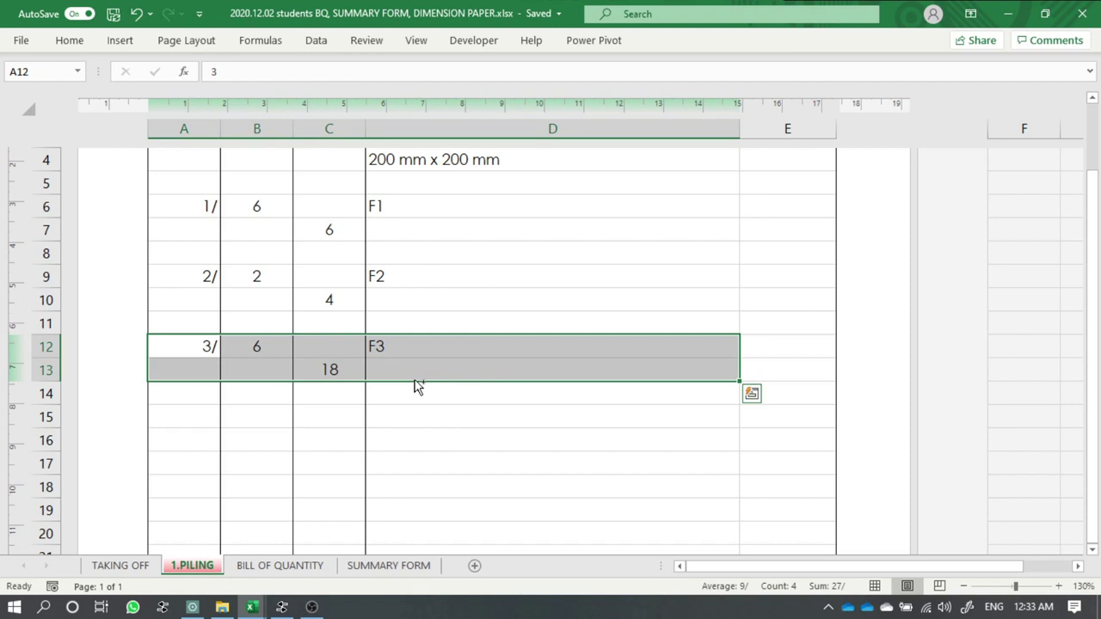
pyautogui.moveTo(415, 384); pyautogui.dragTo(421, 456)
# - Relabel the copied entry F4 and set its A15 multiplier to 4/
pyautogui.doubleClick(415, 419)
pyautogui.press('BackSpace')
pyautogui.write('4')
pyautogui.press('Return')
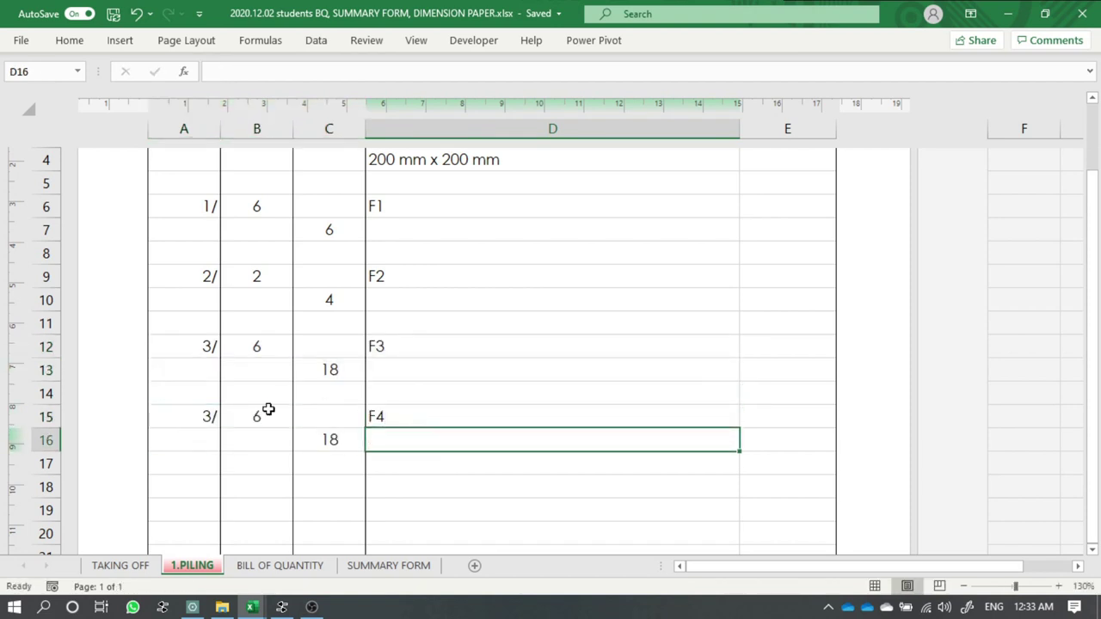
pyautogui.click(210, 419)
pyautogui.write('4')
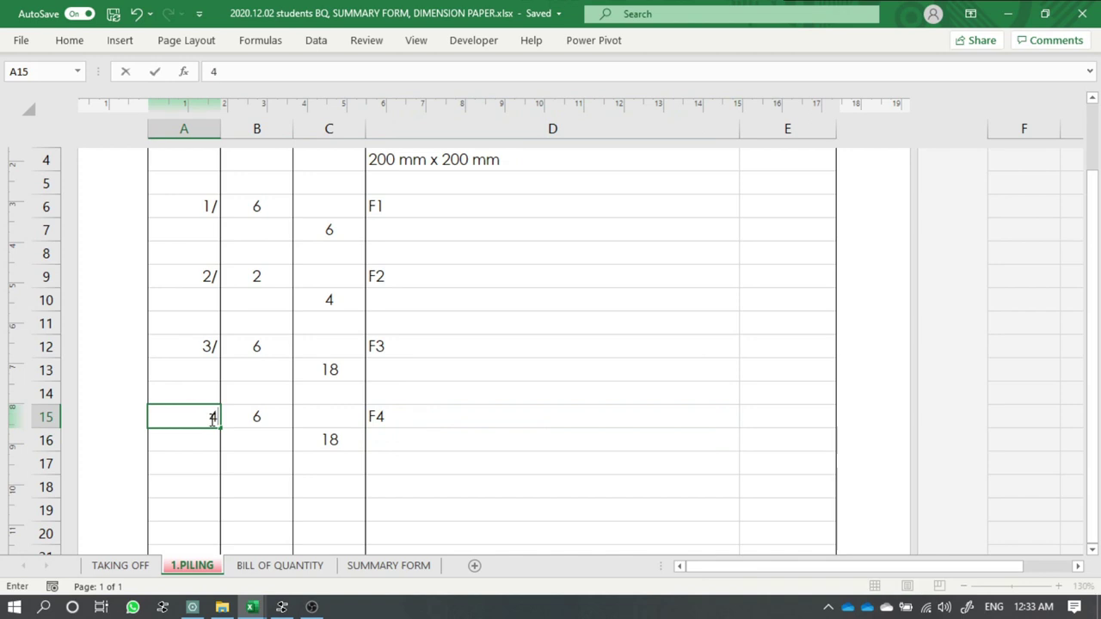
pyautogui.press('Tab')
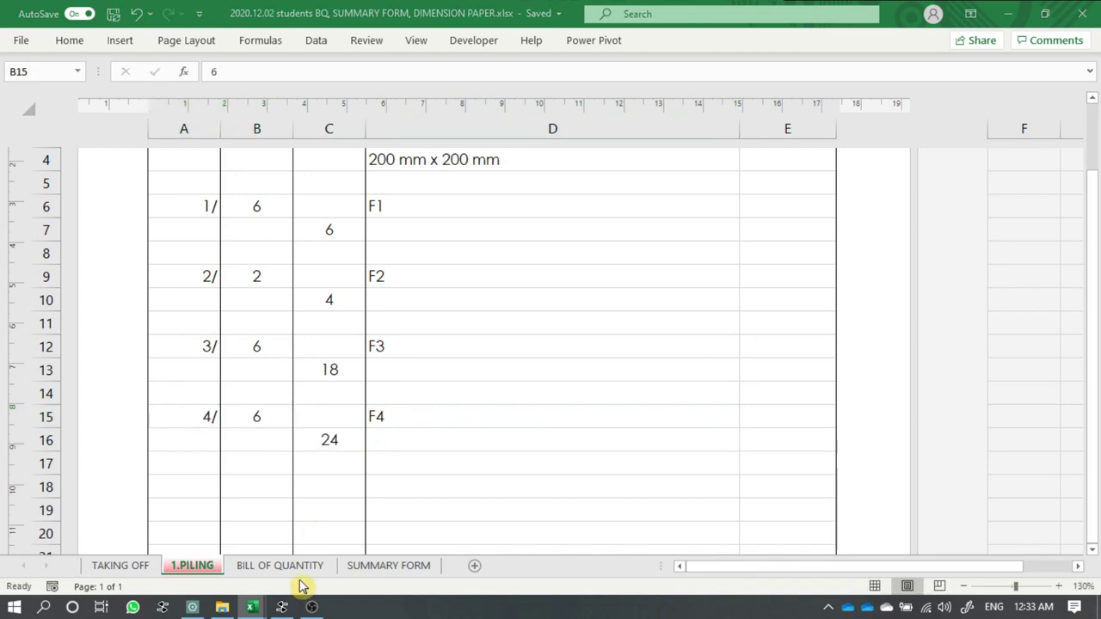
# - Enter 2 piles in B15 from the layout drawing, then copy the F4 block to rows 18–19
pyautogui.click(192, 608)
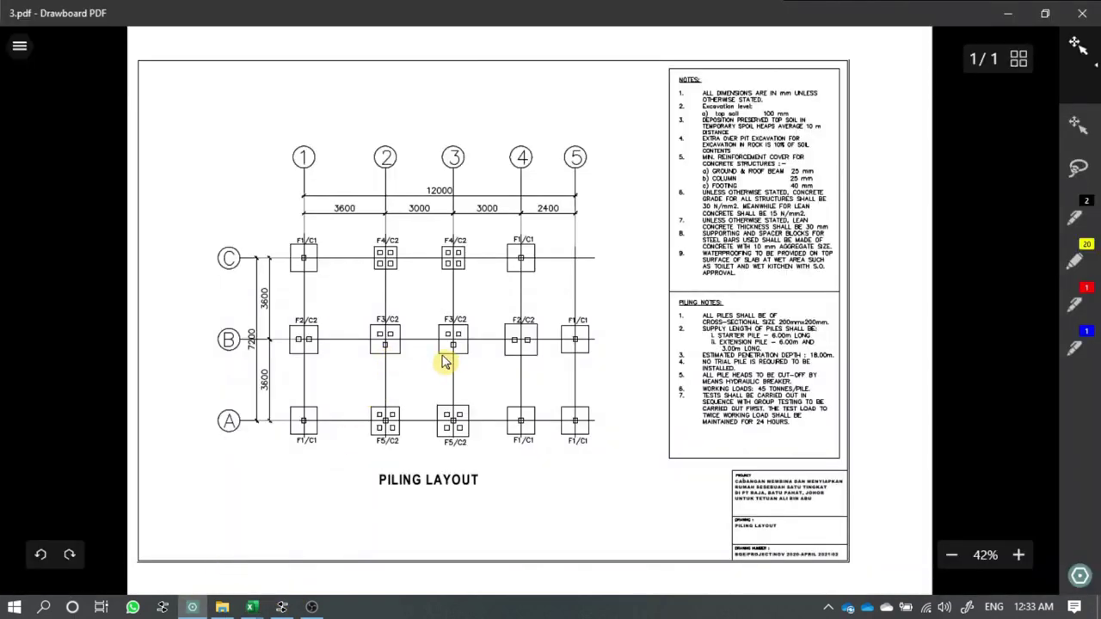
pyautogui.hotkey('alt', 'Tab')
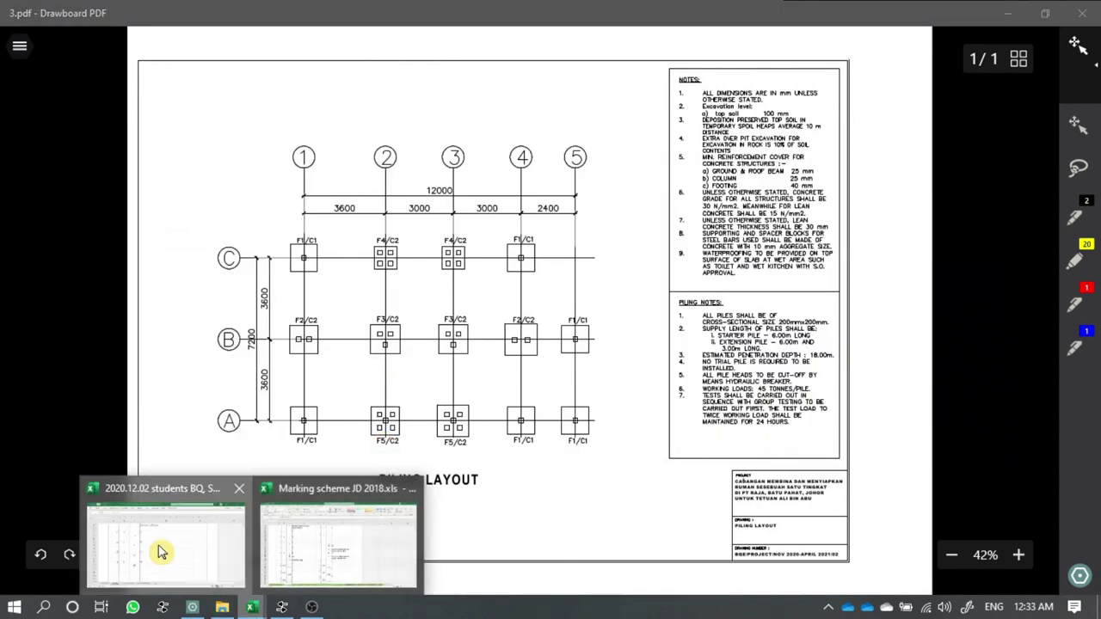
pyautogui.click(162, 550)
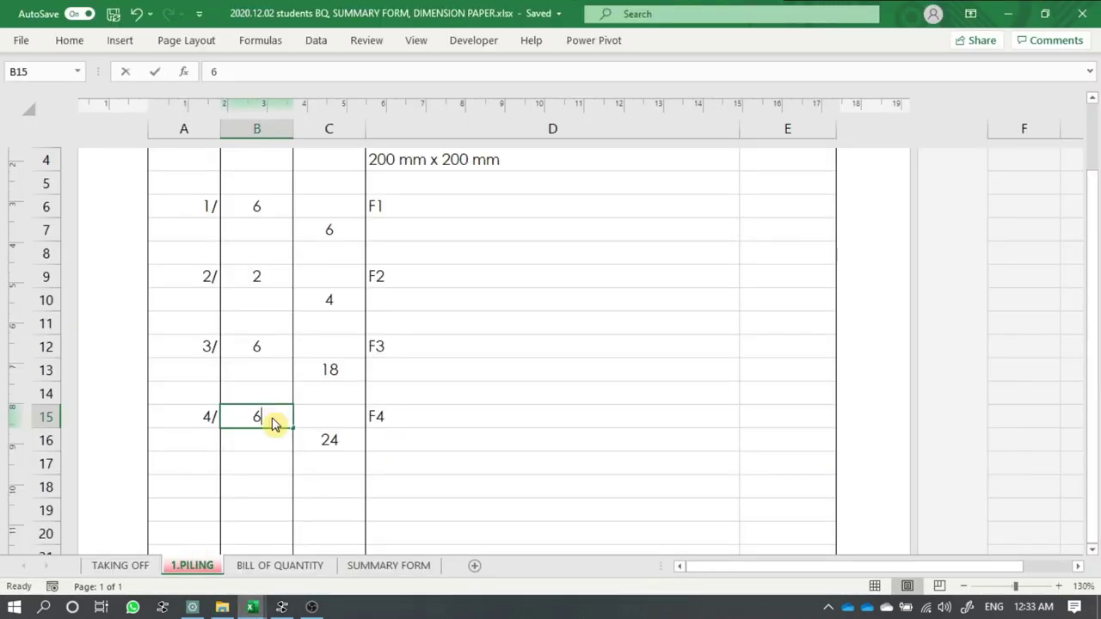
pyautogui.write('2')
pyautogui.press('Return')
pyautogui.press('Right')
pyautogui.press('Right')
pyautogui.press('Down')
pyautogui.press('Down')
pyautogui.moveTo(198, 417)
pyautogui.mouseDown()
pyautogui.moveTo(376, 444)
pyautogui.moveTo(386, 512)
pyautogui.mouseUp()
pyautogui.doubleClick(422, 487)
# - Relabel the last entry F5 with a 5/ multiplier, checking its 2 piles against the layout
pyautogui.press('BackSpace')
pyautogui.write('5')
pyautogui.press('Return')
pyautogui.scroll(-2, 404, 430)
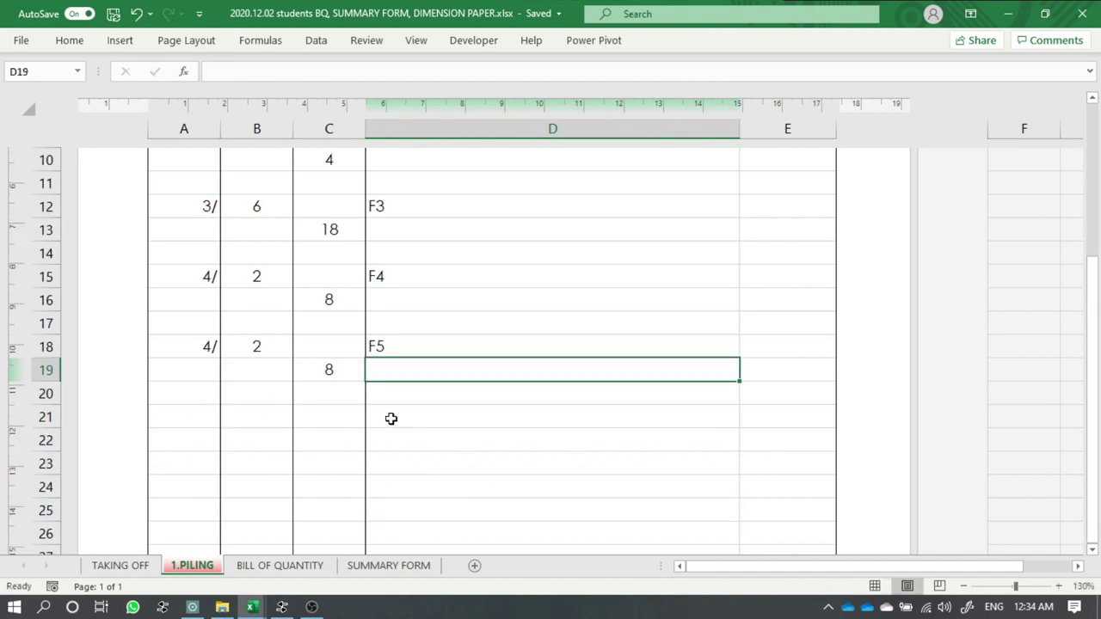
pyautogui.click(210, 344)
pyautogui.write('5')
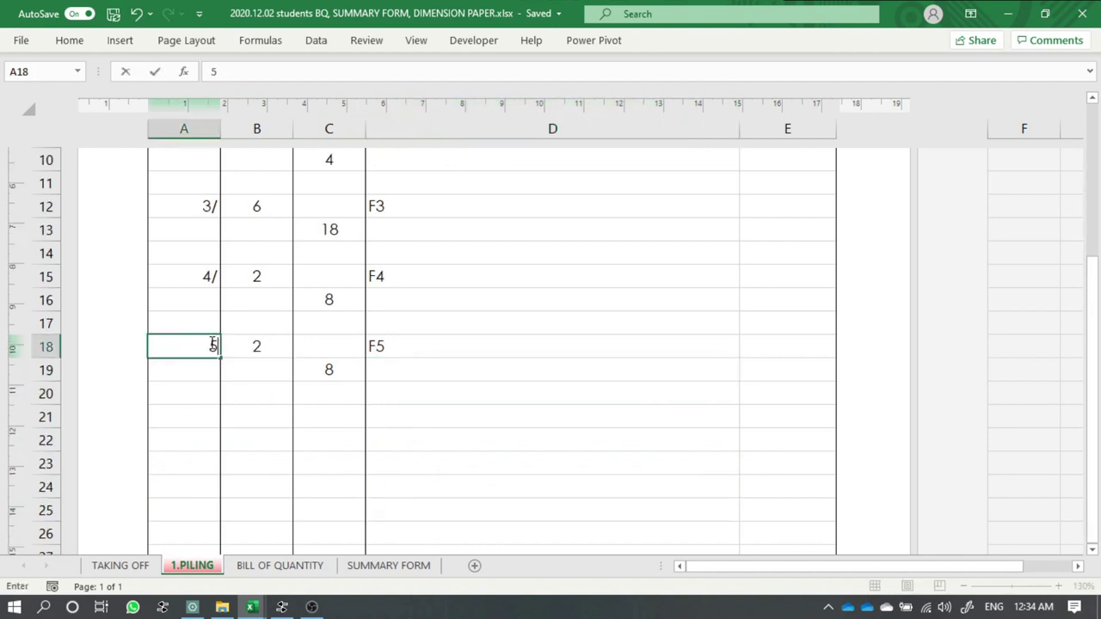
pyautogui.press('Return')
pyautogui.click(258, 350)
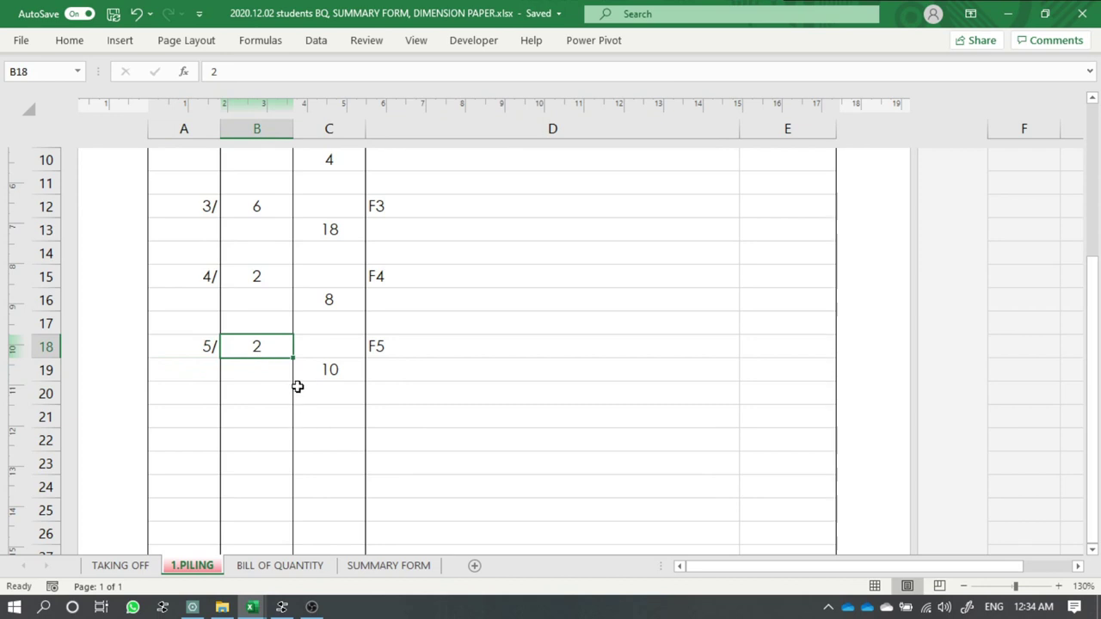
pyautogui.click(192, 608)
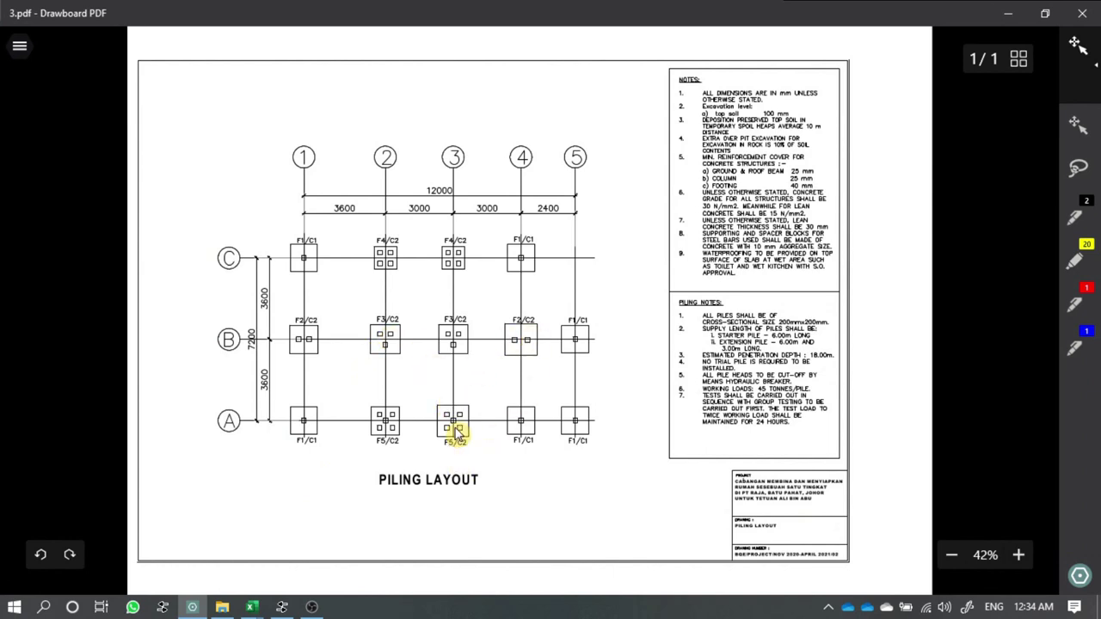
pyautogui.hotkey('alt', 'Tab')
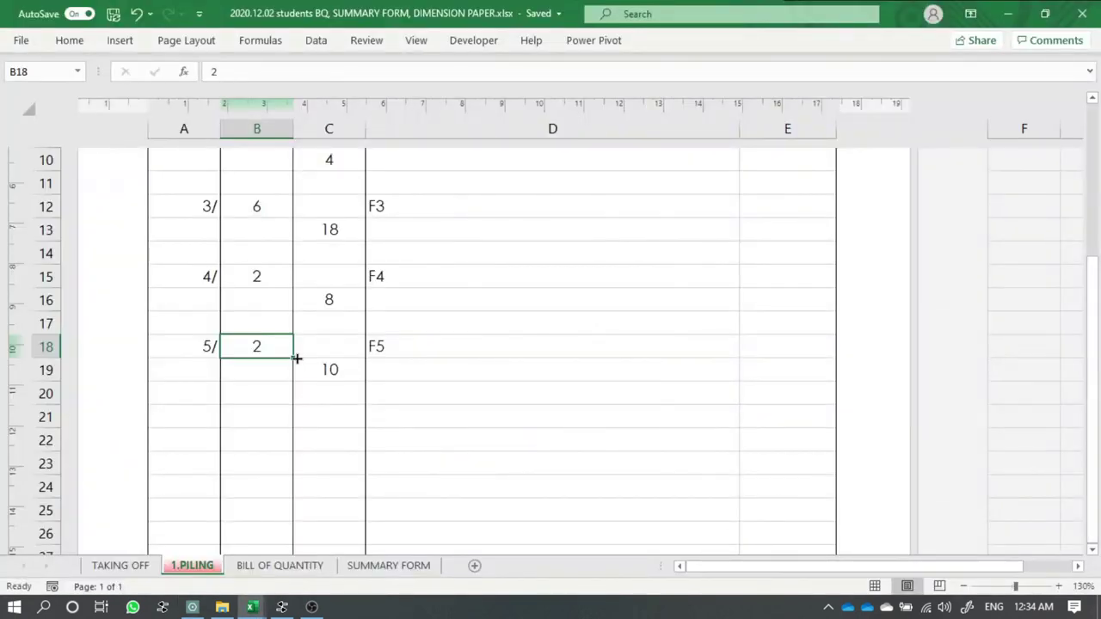
# - Review the F1 and F5 quantity formulas in C7 and C19
pyautogui.click(508, 411)
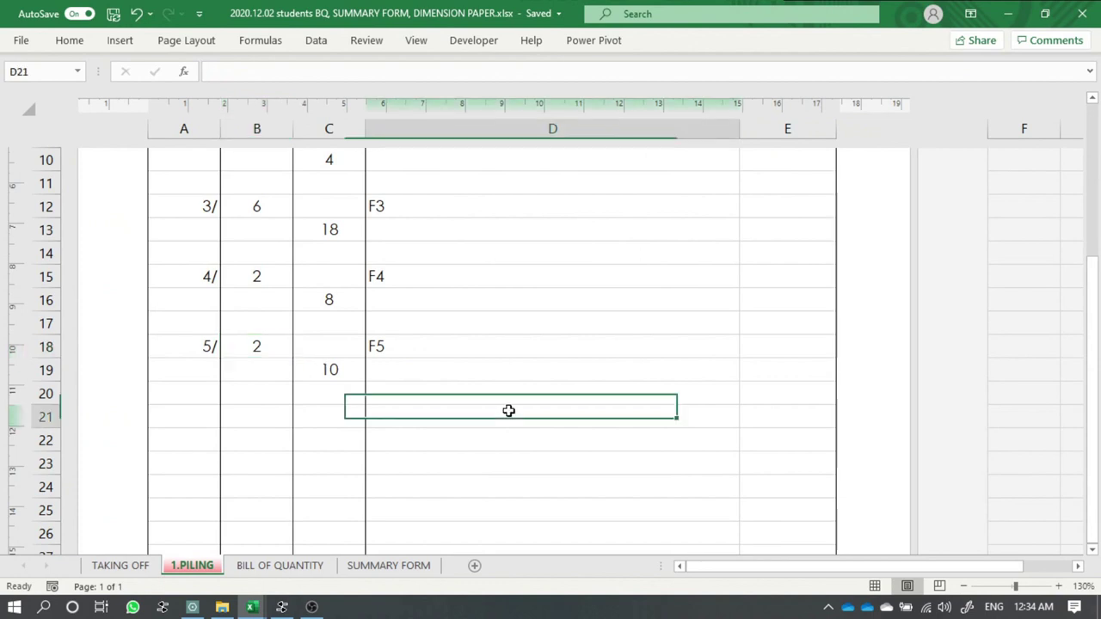
pyautogui.scroll(2, 401, 413)
pyautogui.keyDown('ctrl'); pyautogui.scroll(-1, 467, 350); pyautogui.keyUp('ctrl')
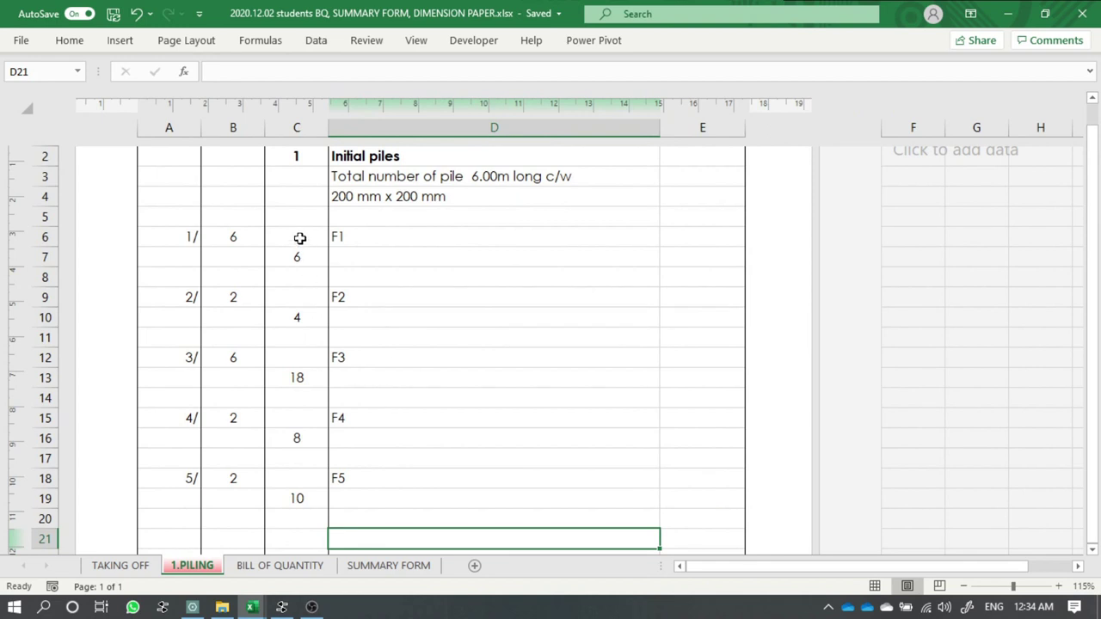
pyautogui.click(347, 238)
pyautogui.click(315, 256)
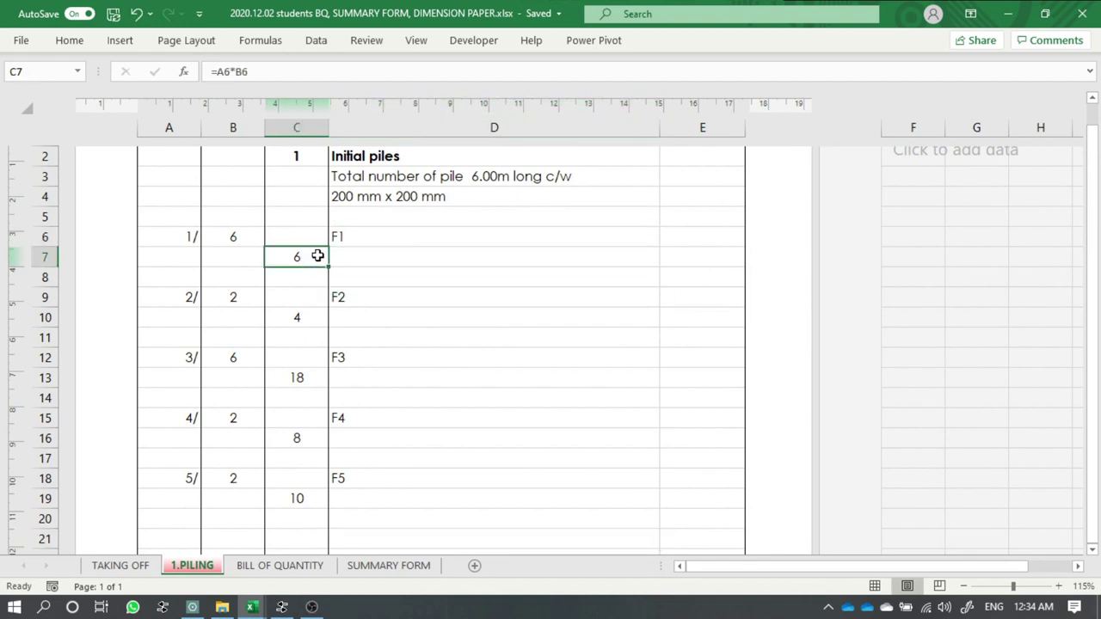
pyautogui.click(302, 497)
# - Underline the pile counts in B6, B9, B12, B15 and B18
pyautogui.click(225, 232)
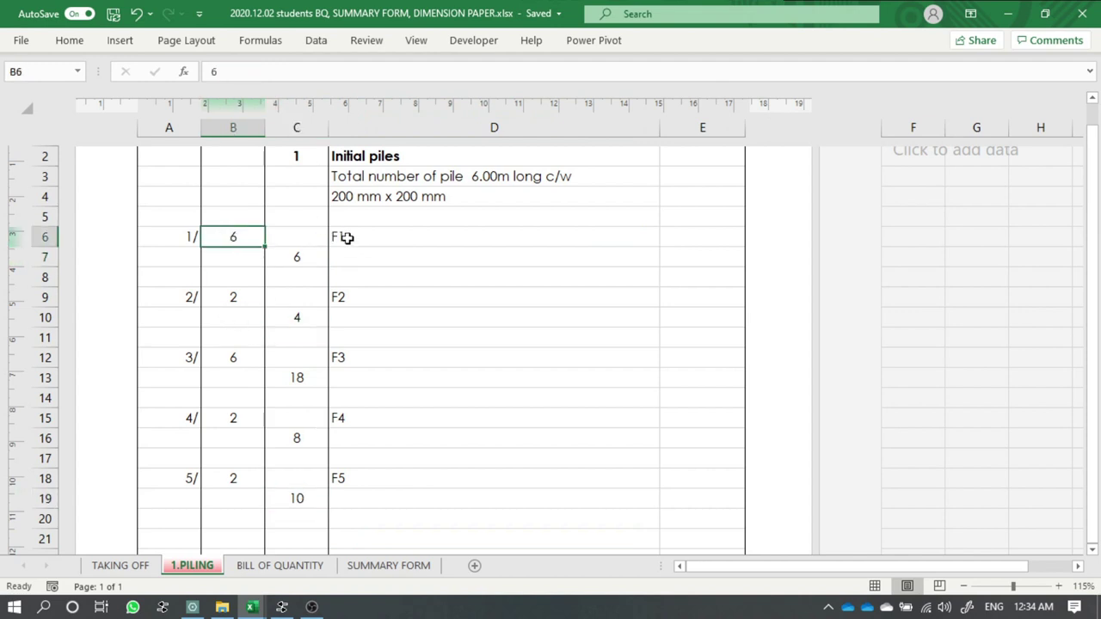
pyautogui.click(71, 40)
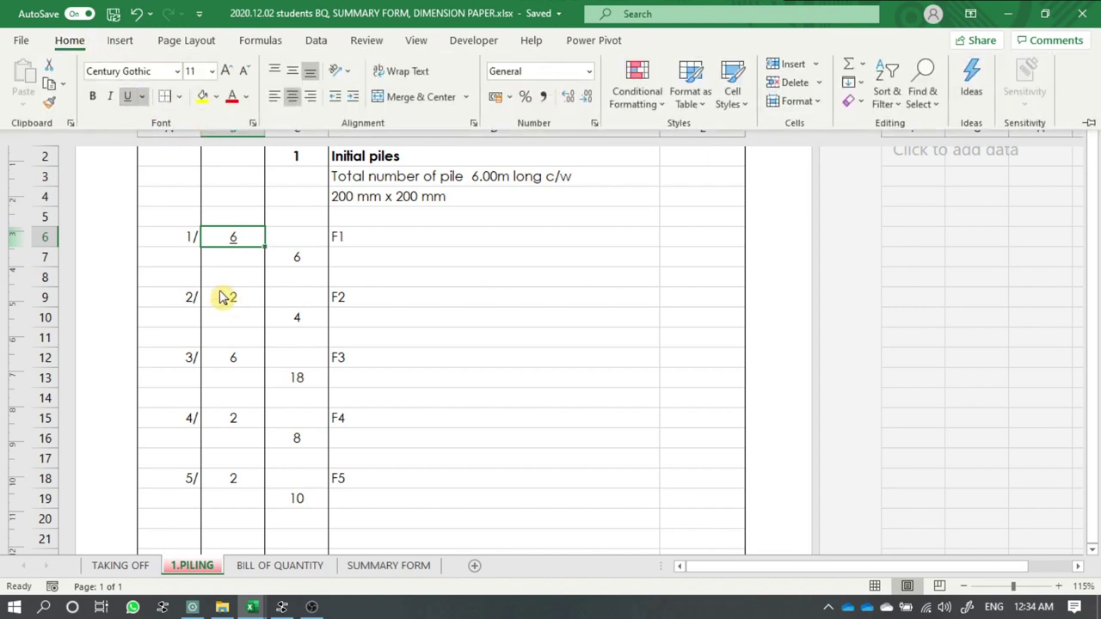
pyautogui.click(236, 297)
pyautogui.click(236, 298)
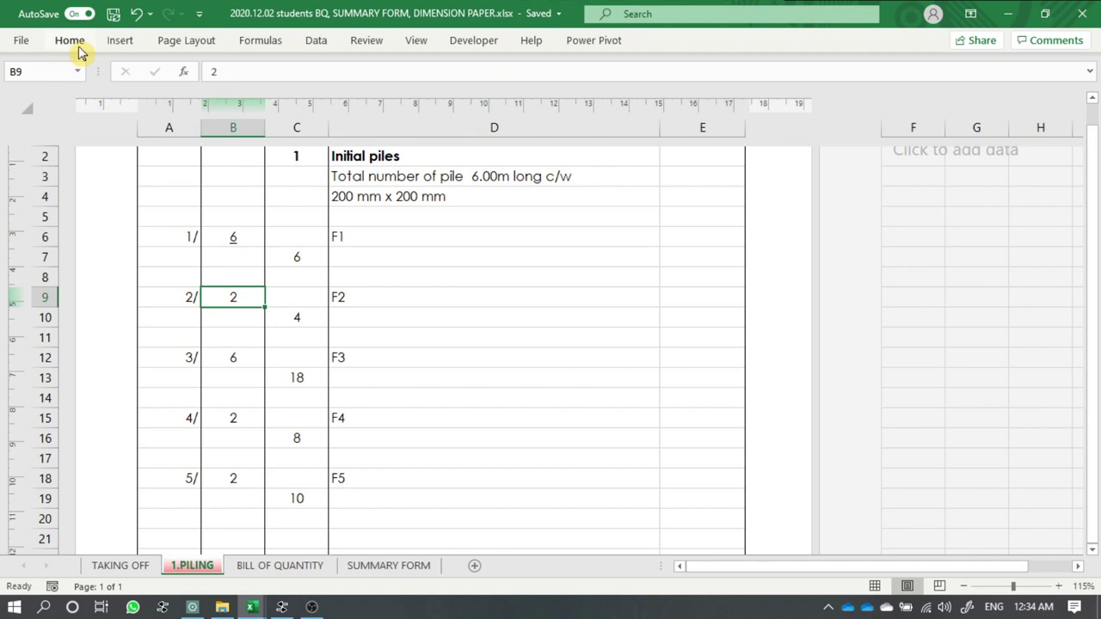
pyautogui.click(82, 48)
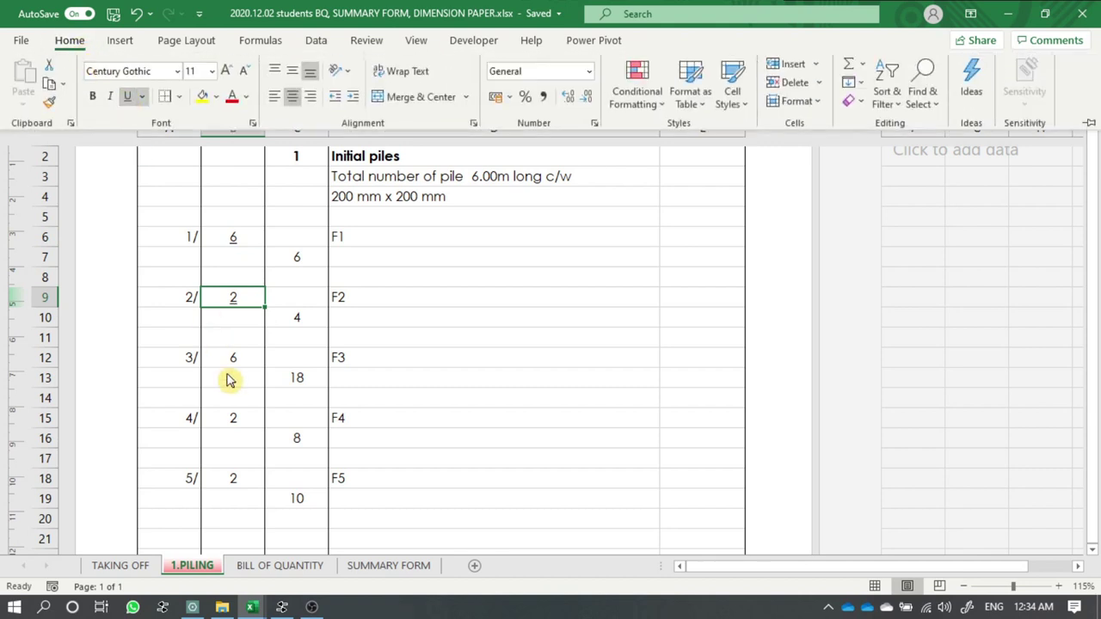
pyautogui.click(243, 365)
pyautogui.click(239, 358)
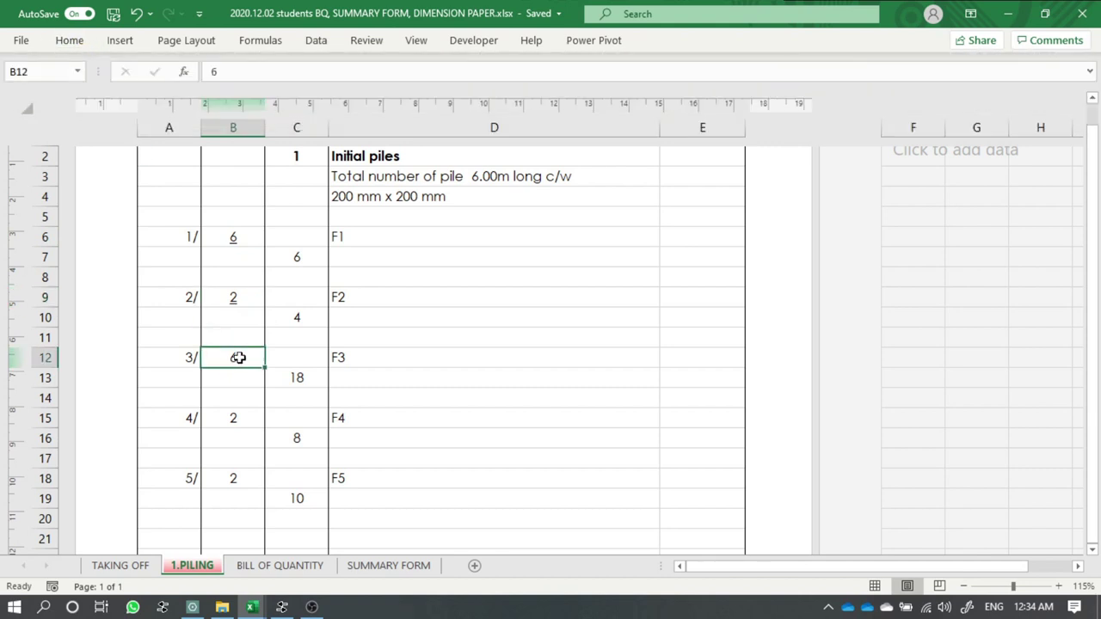
pyautogui.click(258, 421)
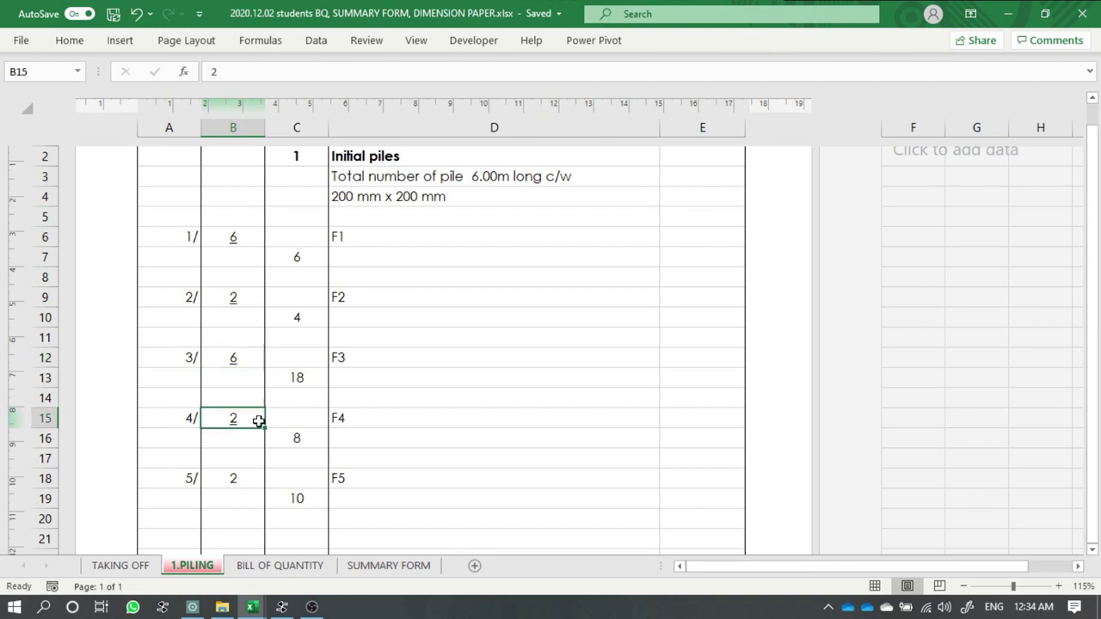
pyautogui.click(236, 473)
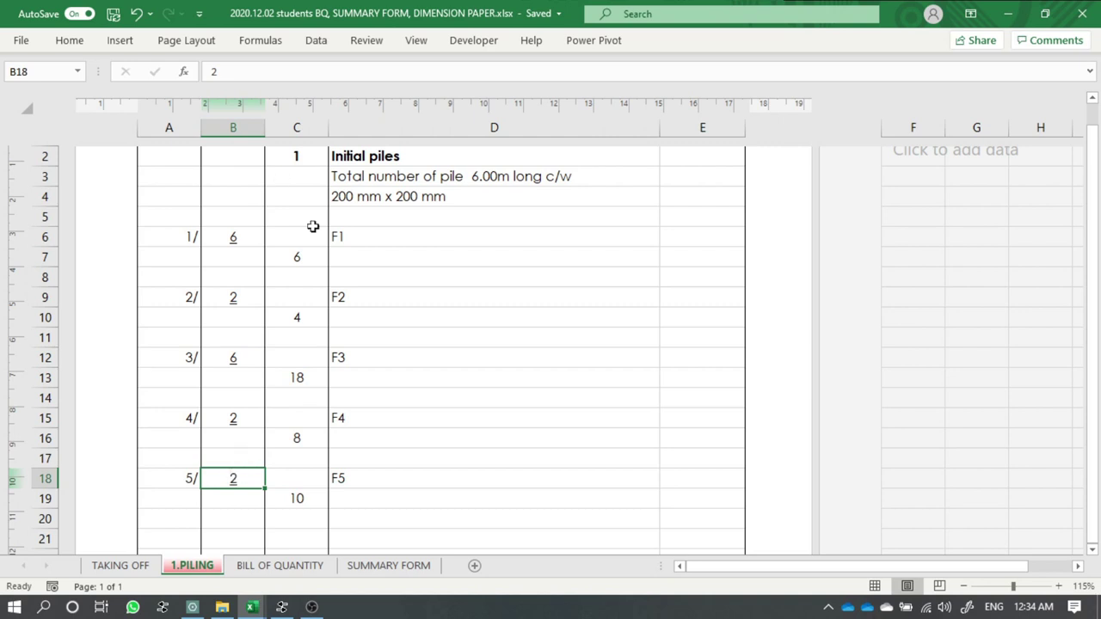
# - Review the F1 entry's heading, label, multiplier, pile count, quantity formula and item number
pyautogui.click(384, 237)
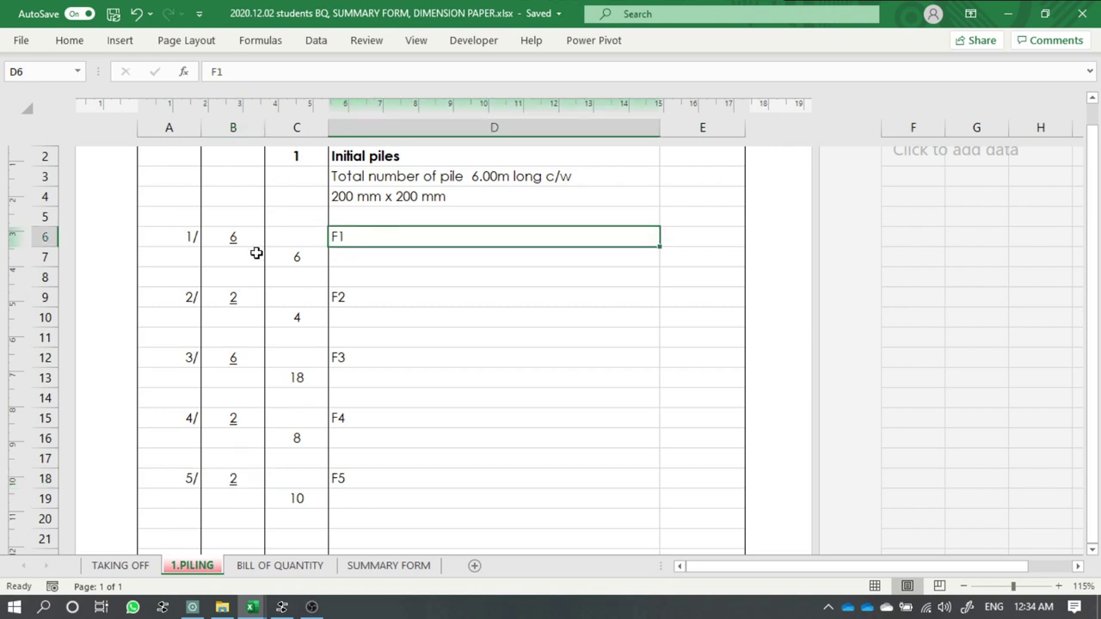
pyautogui.click(349, 163)
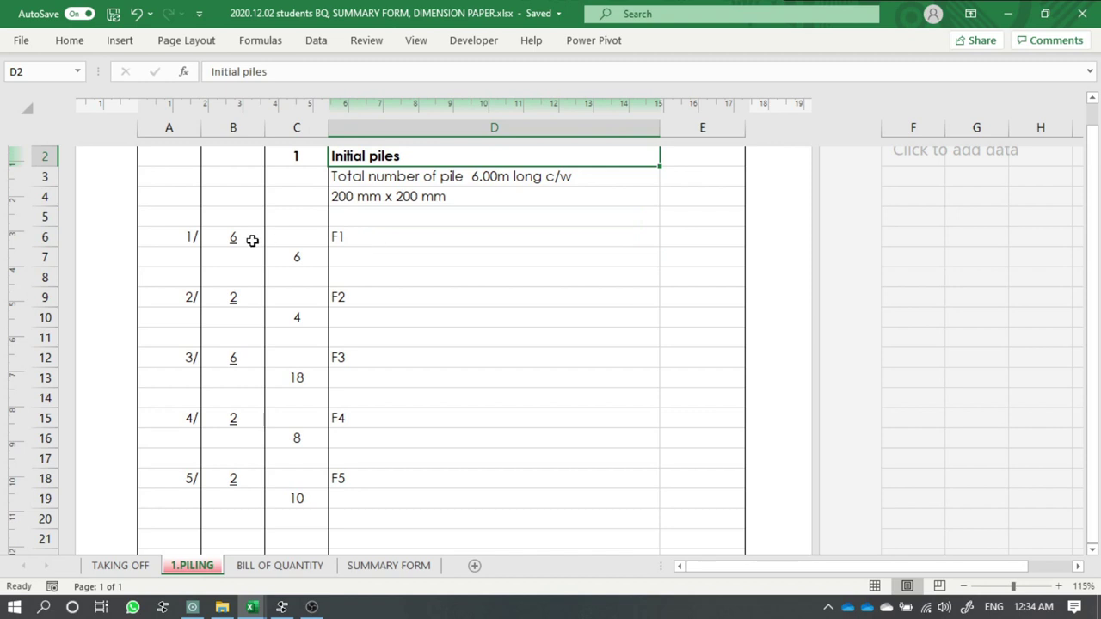
pyautogui.click(222, 234)
pyautogui.click(370, 237)
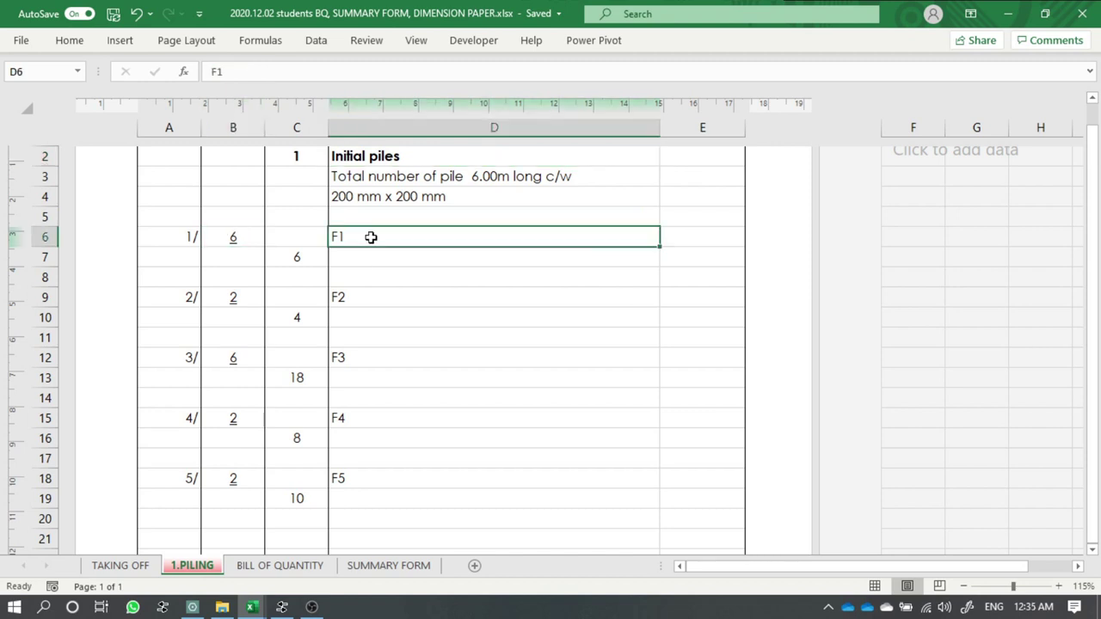
pyautogui.click(181, 231)
pyautogui.click(221, 238)
pyautogui.click(290, 267)
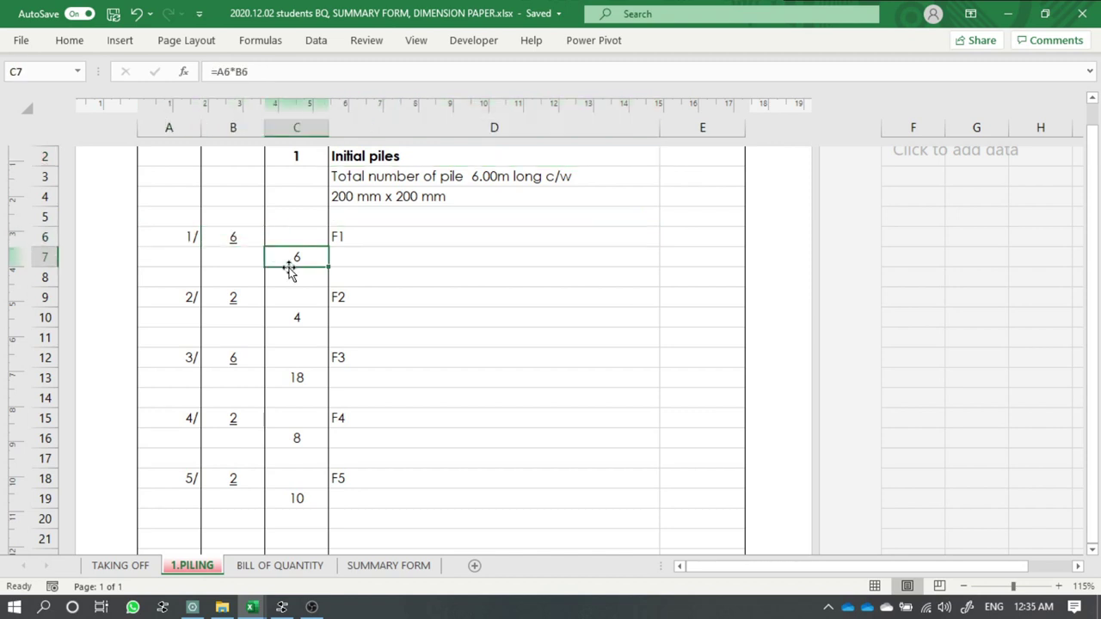
pyautogui.click(296, 160)
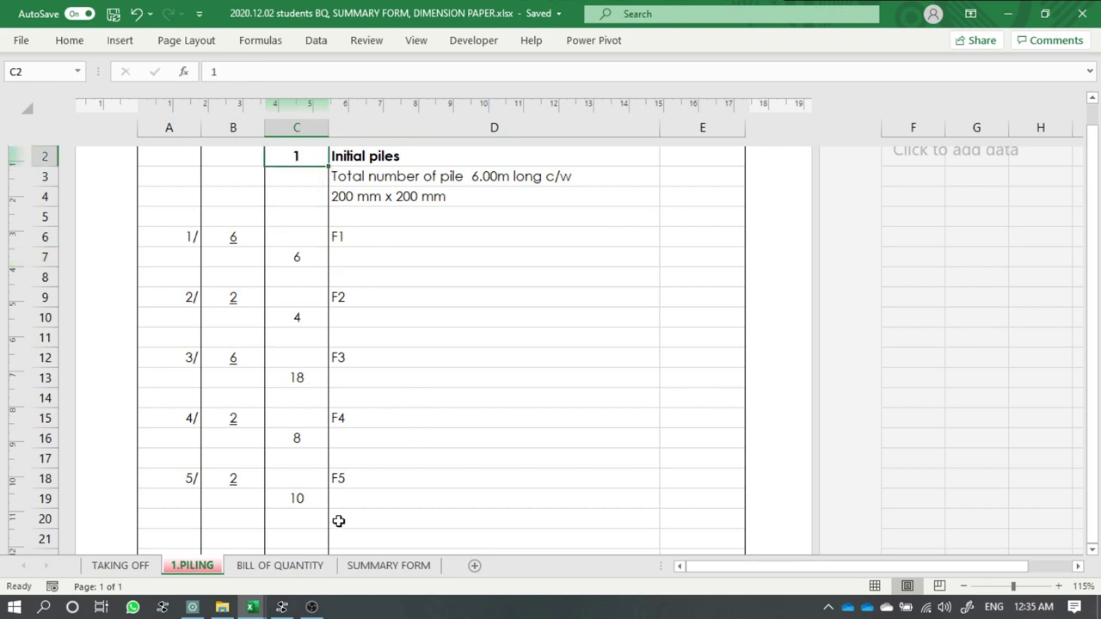
# - Underline the final quantity 10 in C19
pyautogui.click(308, 516)
pyautogui.click(309, 496)
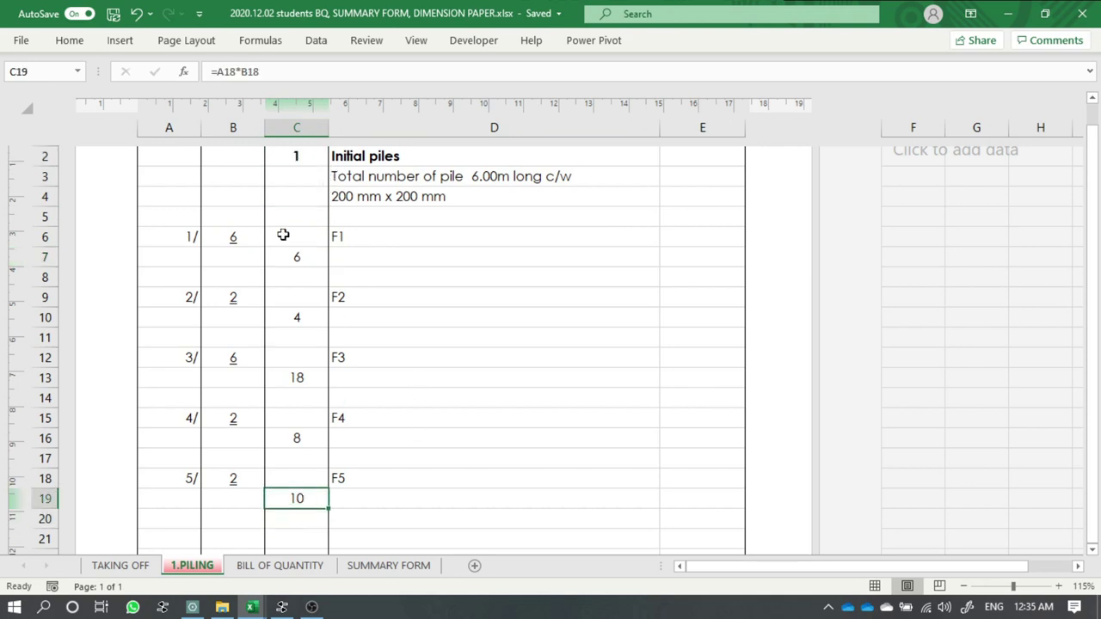
pyautogui.click(69, 40)
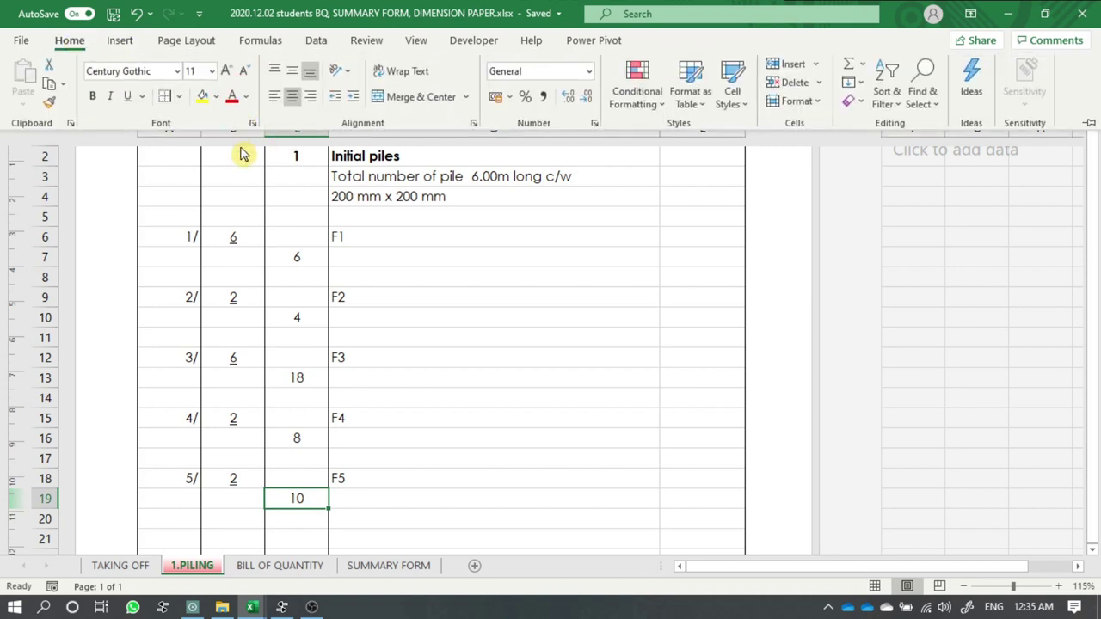
pyautogui.click(128, 97)
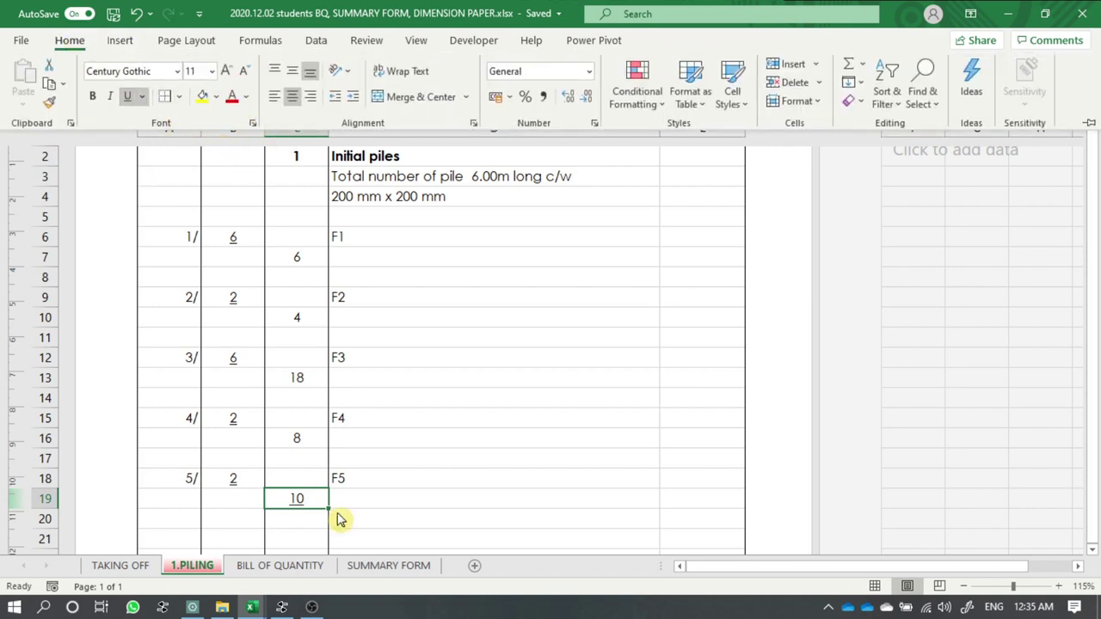
pyautogui.click(297, 518)
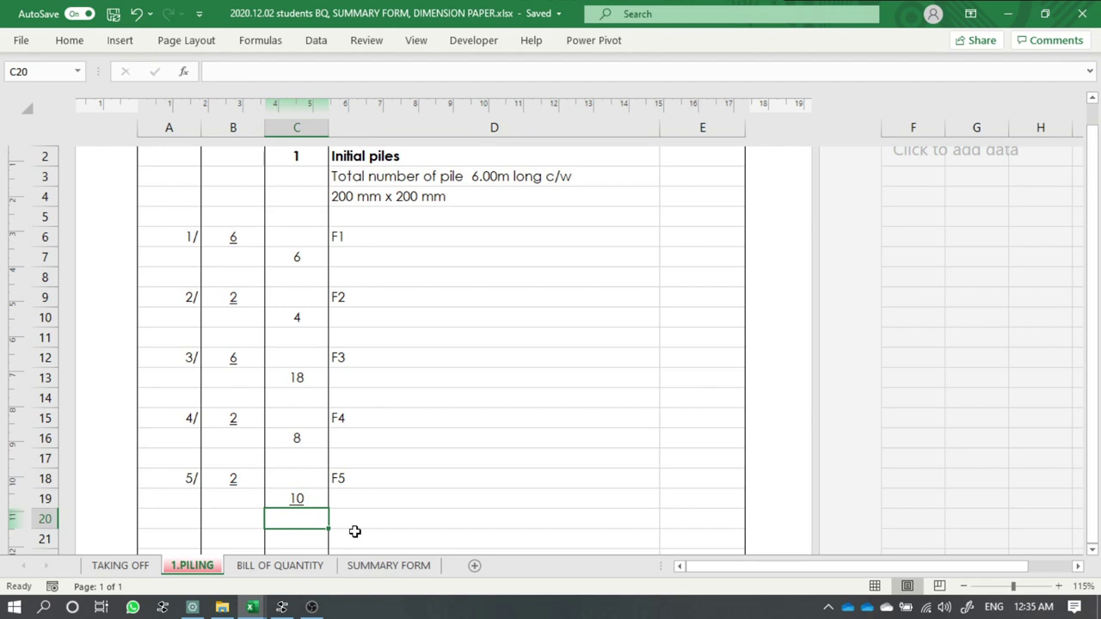
# - Enter a C20 total adding the F1–F5 quantities, which gives 46
pyautogui.write('=')
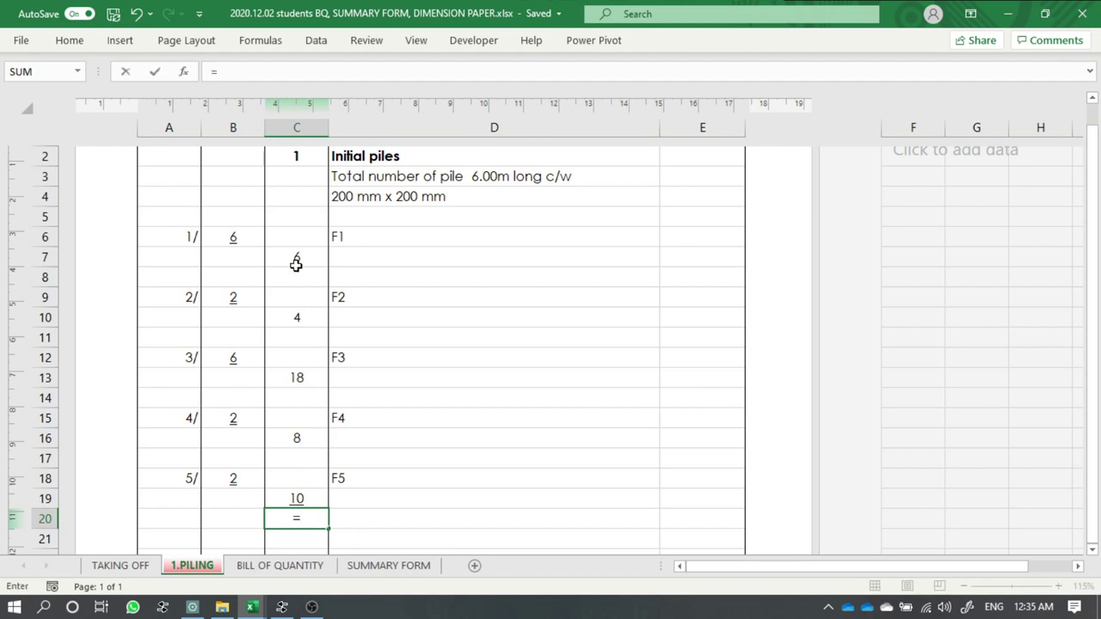
pyautogui.click(298, 263)
pyautogui.write('+')
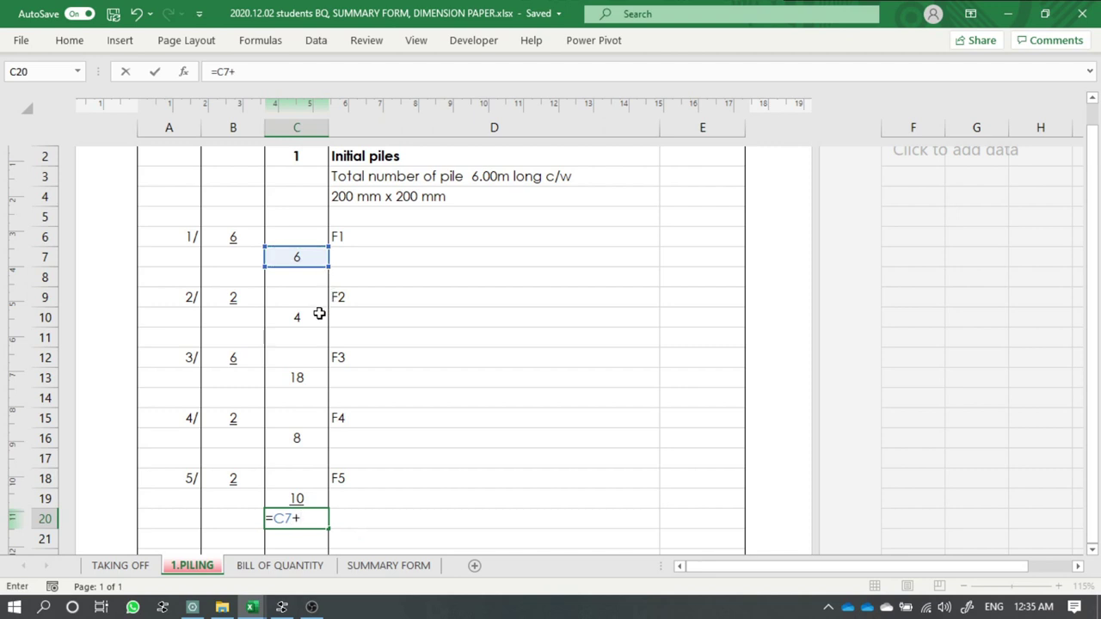
pyautogui.click(318, 315)
pyautogui.write('+')
pyautogui.click(304, 378)
pyautogui.write('+')
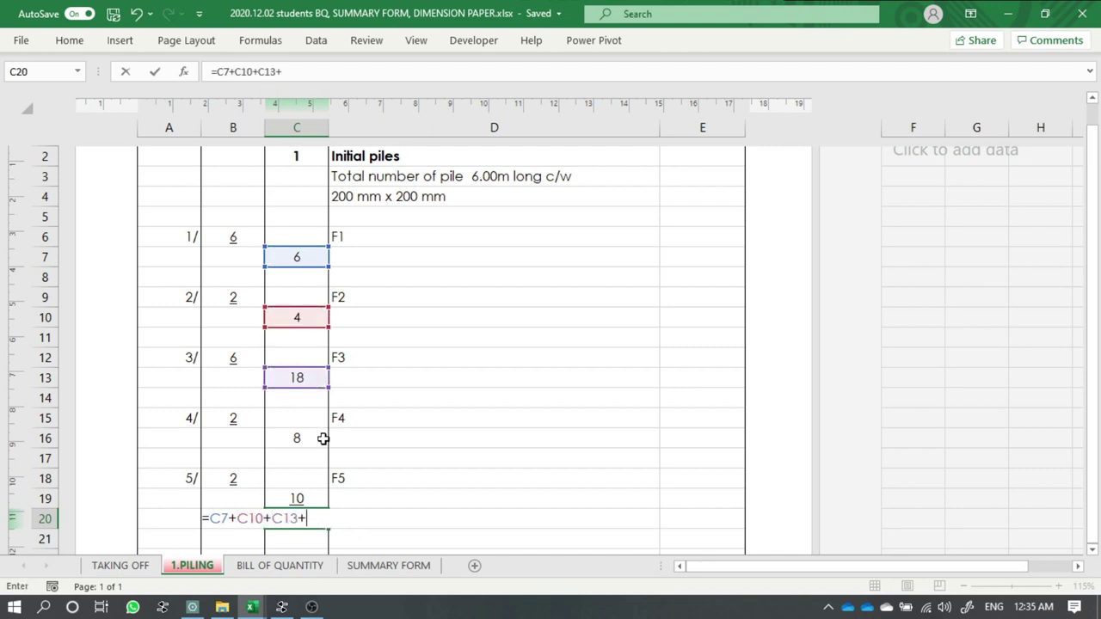
pyautogui.click(313, 438)
pyautogui.write('+')
pyautogui.click(307, 499)
pyautogui.write('+')
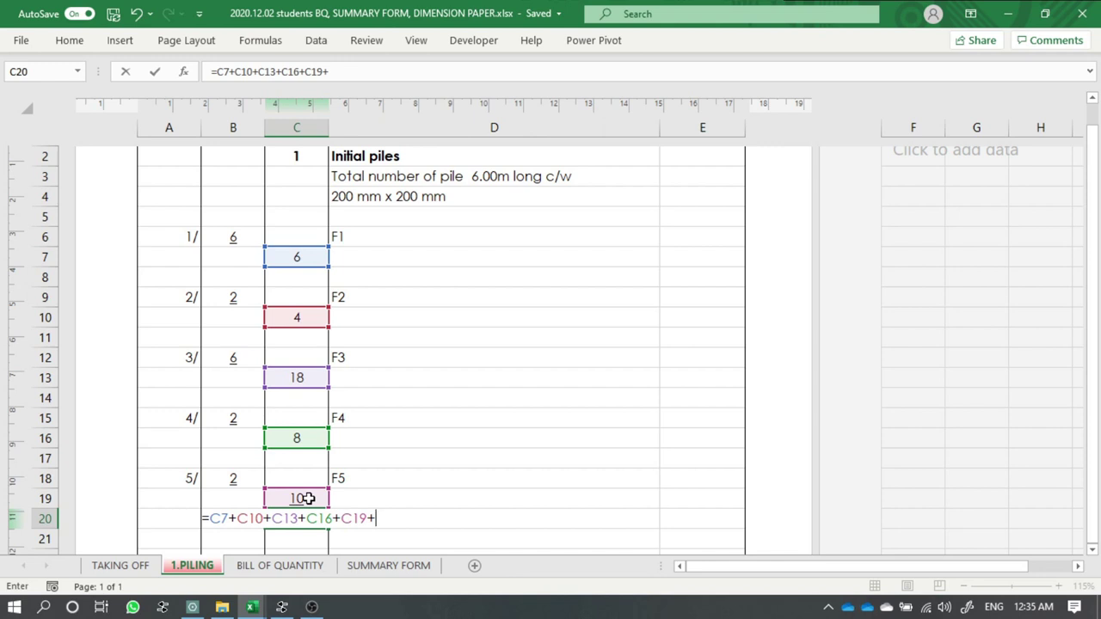
pyautogui.press('Return')
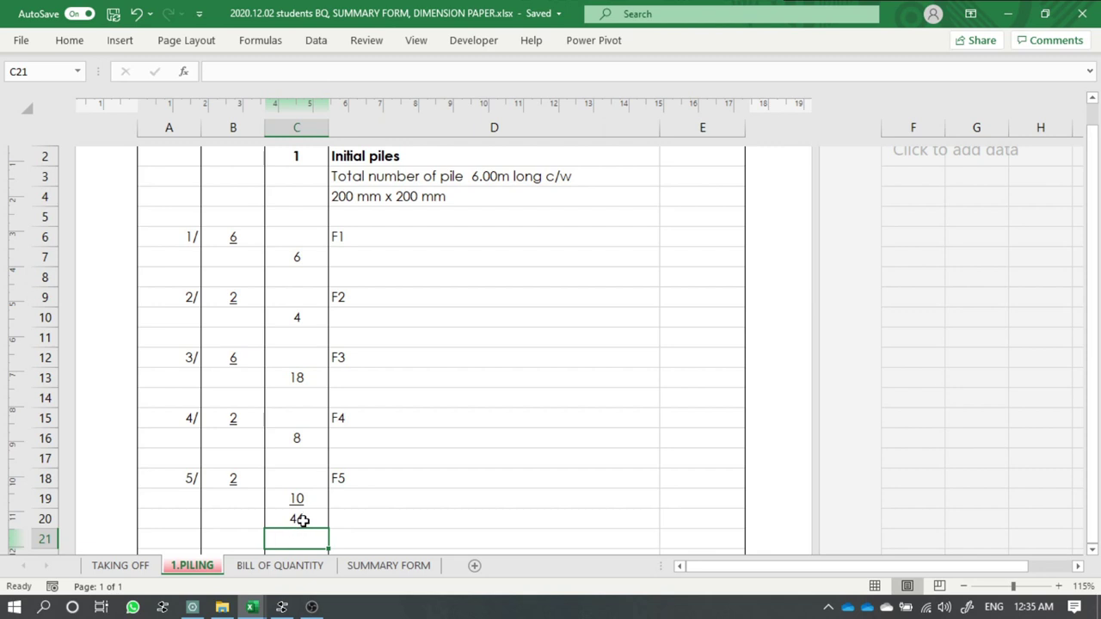
# - Check the 46 total and correct the F3 pile count from 6 to 2
pyautogui.click(303, 521)
pyautogui.doubleClick(297, 517)
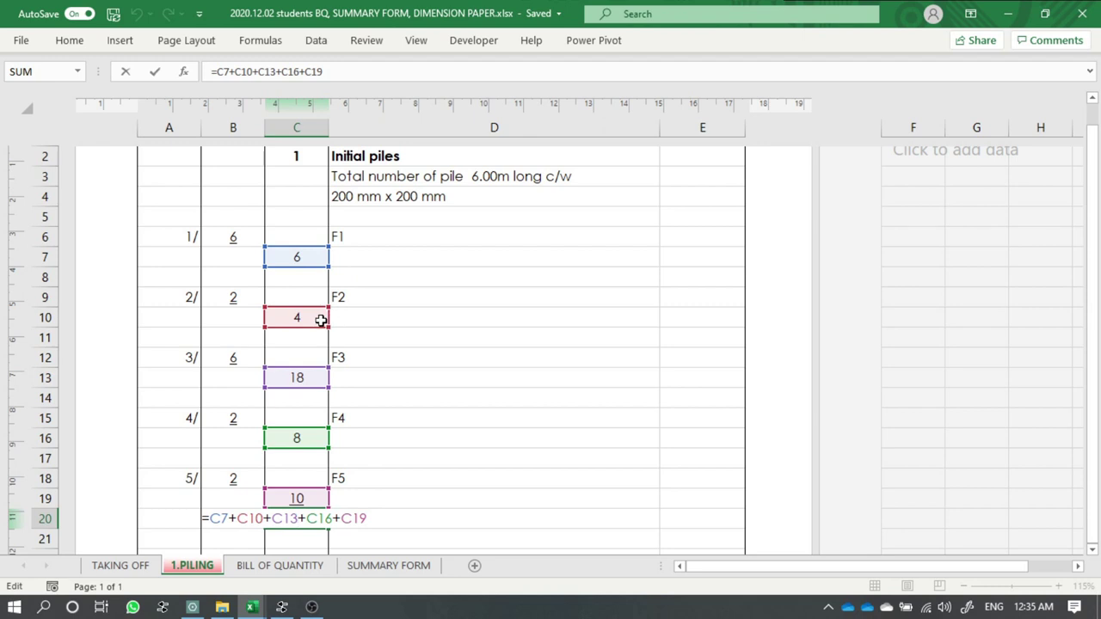
pyautogui.click(233, 360)
pyautogui.click(284, 380)
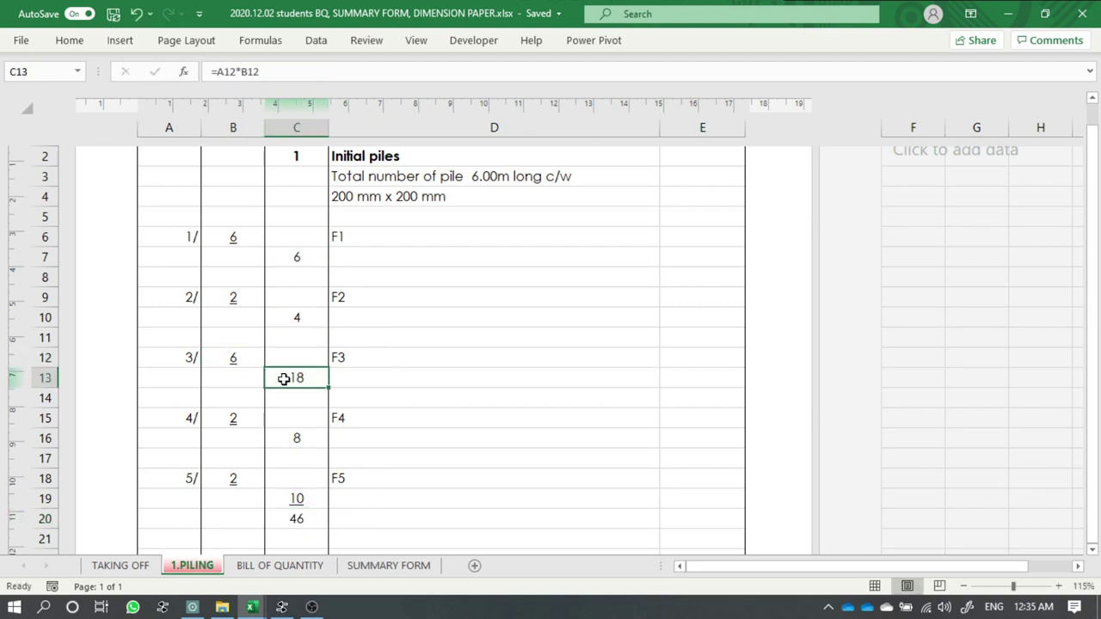
pyautogui.click(232, 361)
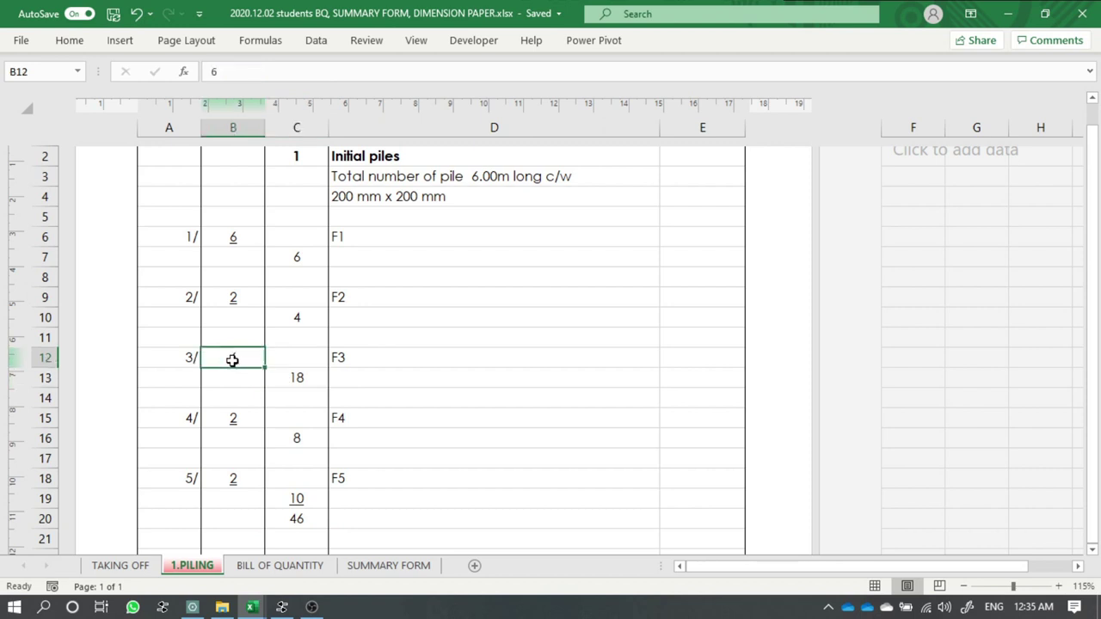
pyautogui.write('2')
pyautogui.press('Return')
# - Replace the C20 total with =SUM(C6:C19), giving 34
pyautogui.click(308, 524)
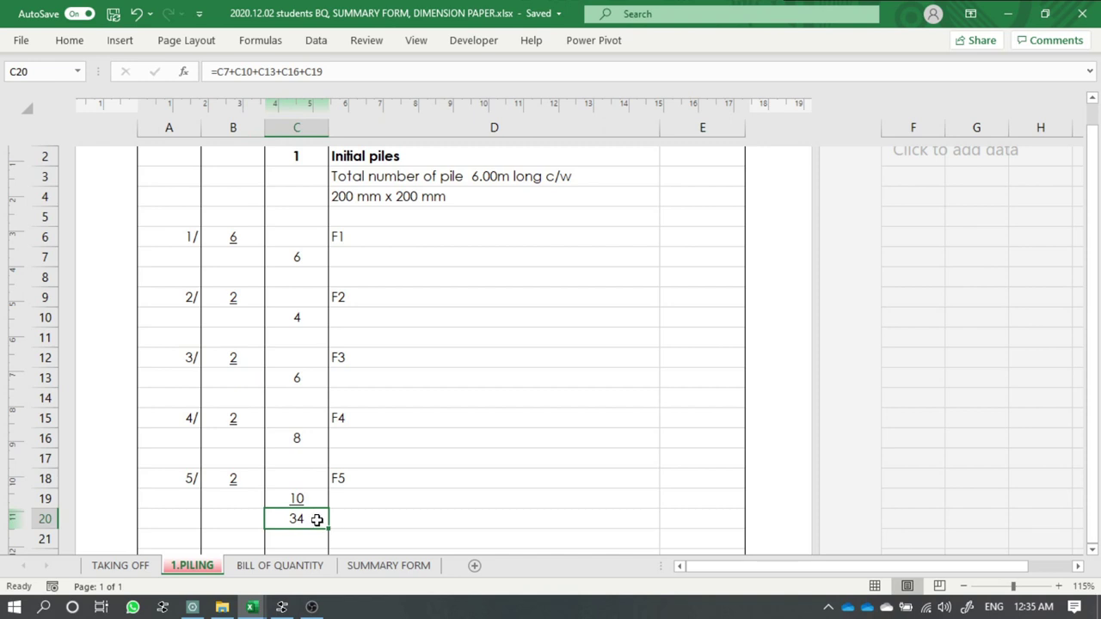
pyautogui.doubleClick(317, 519)
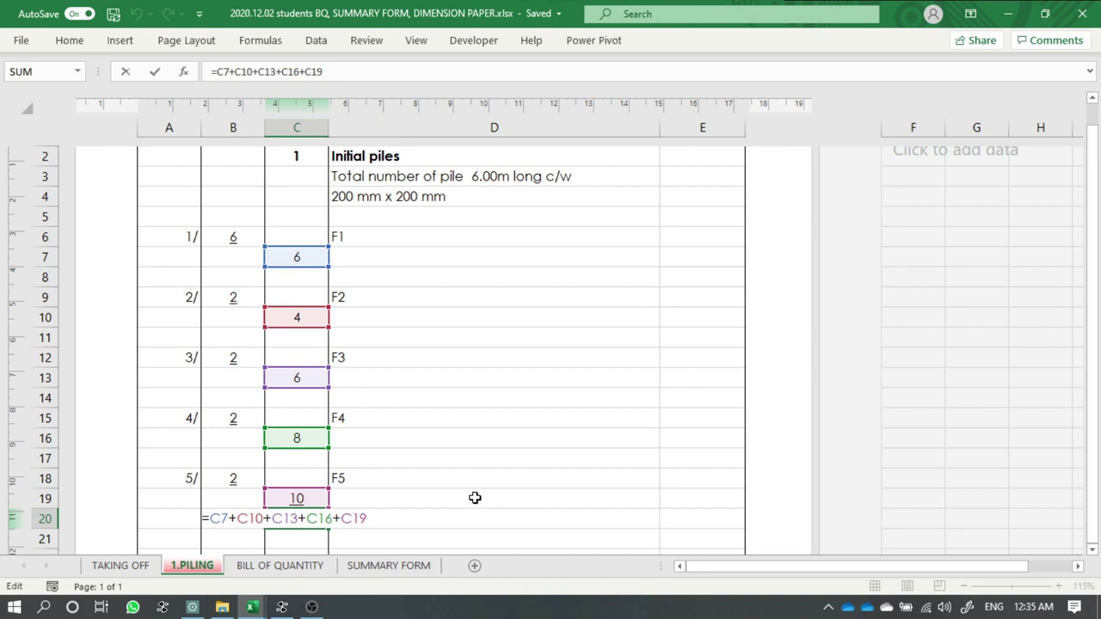
pyautogui.press('Escape')
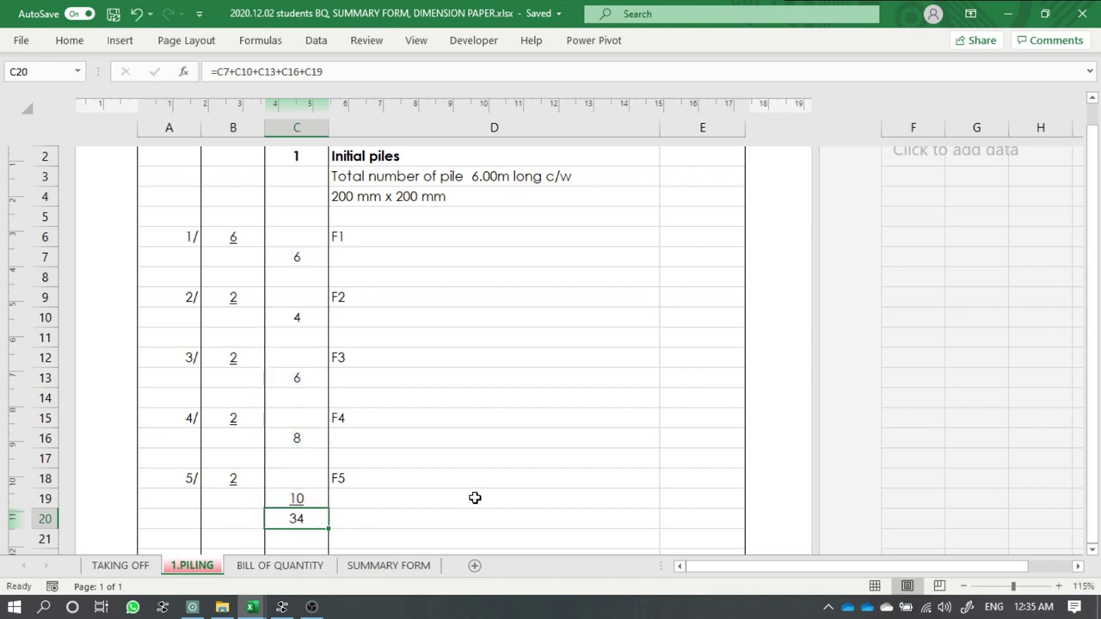
pyautogui.write('=SUM')
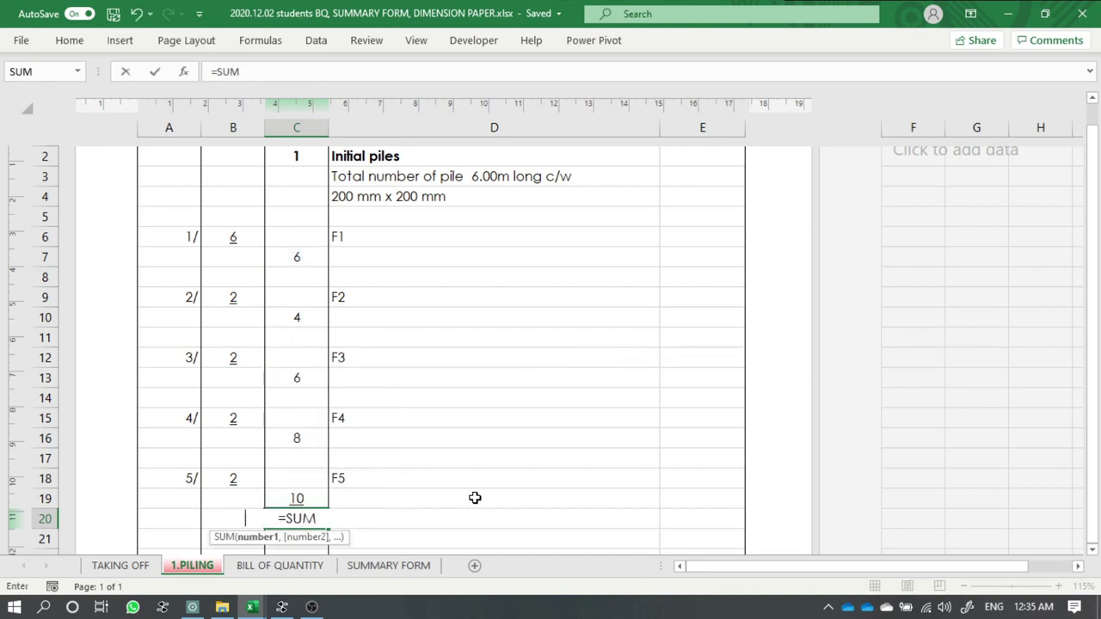
pyautogui.write('(')
pyautogui.moveTo(296, 238); pyautogui.dragTo(295, 496)
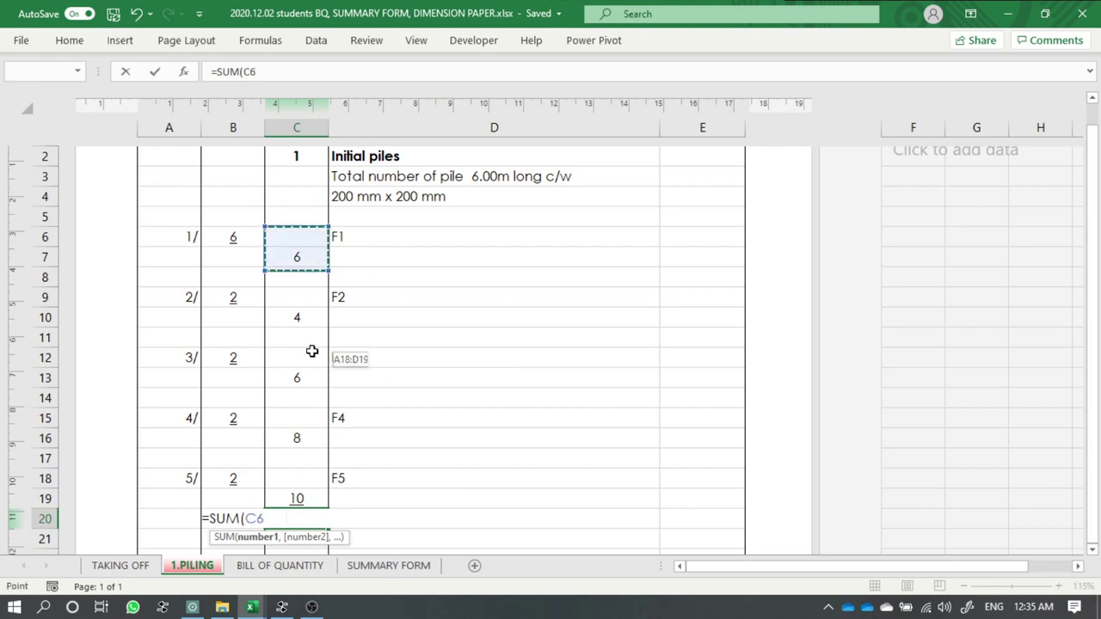
pyautogui.press('Return')
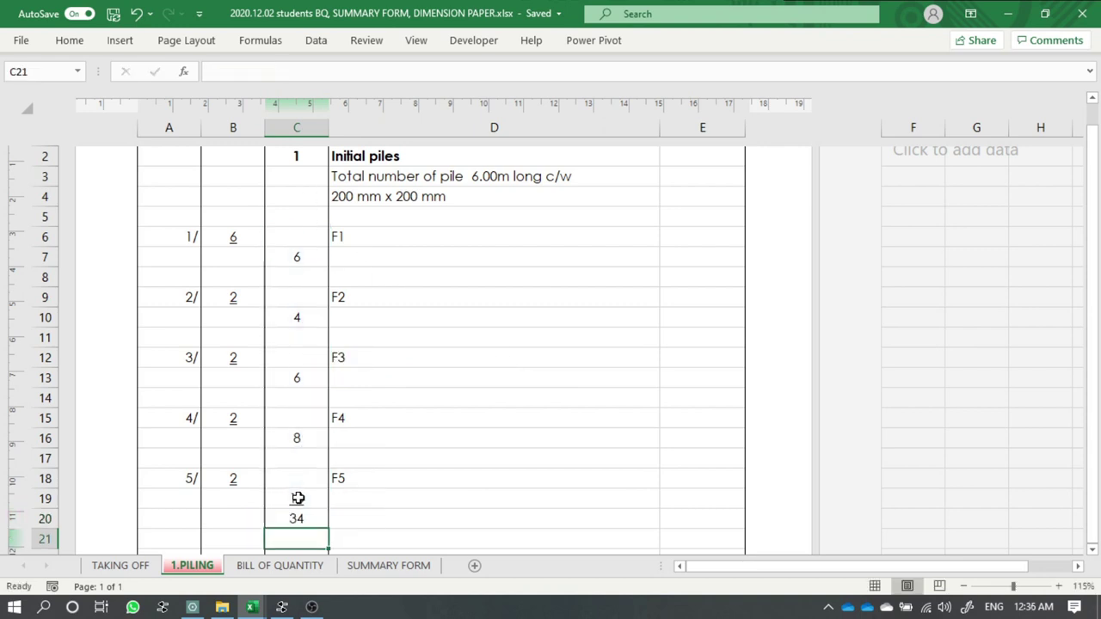
pyautogui.click(319, 522)
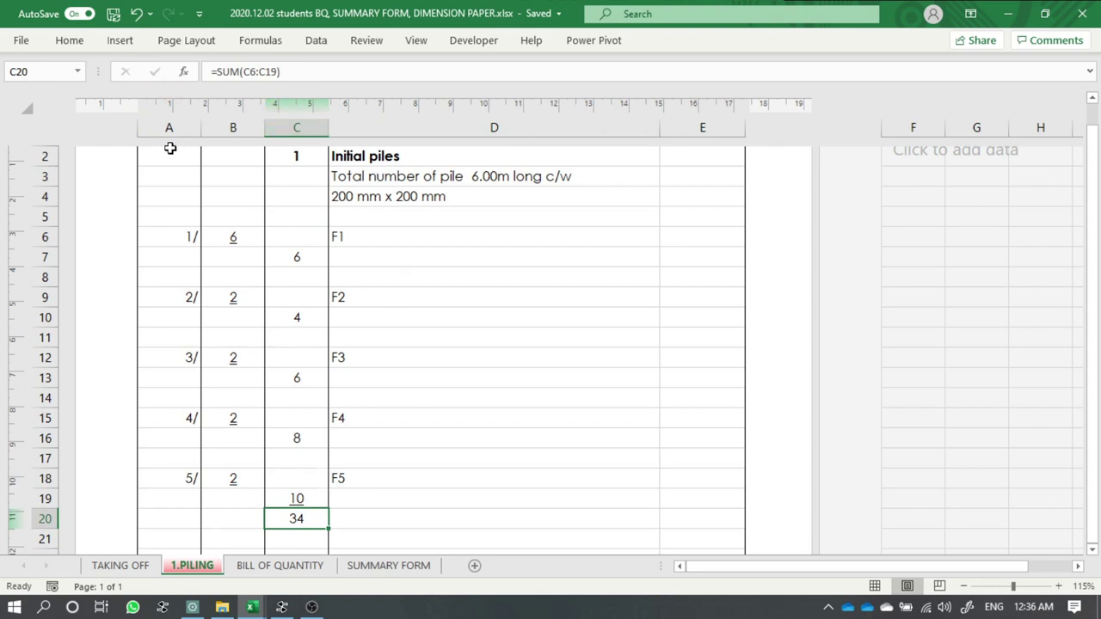
# - Make the 34 total in C20 bold with a Double Accounting underline
pyautogui.click(70, 40)
pyautogui.click(92, 95)
pyautogui.click(252, 124)
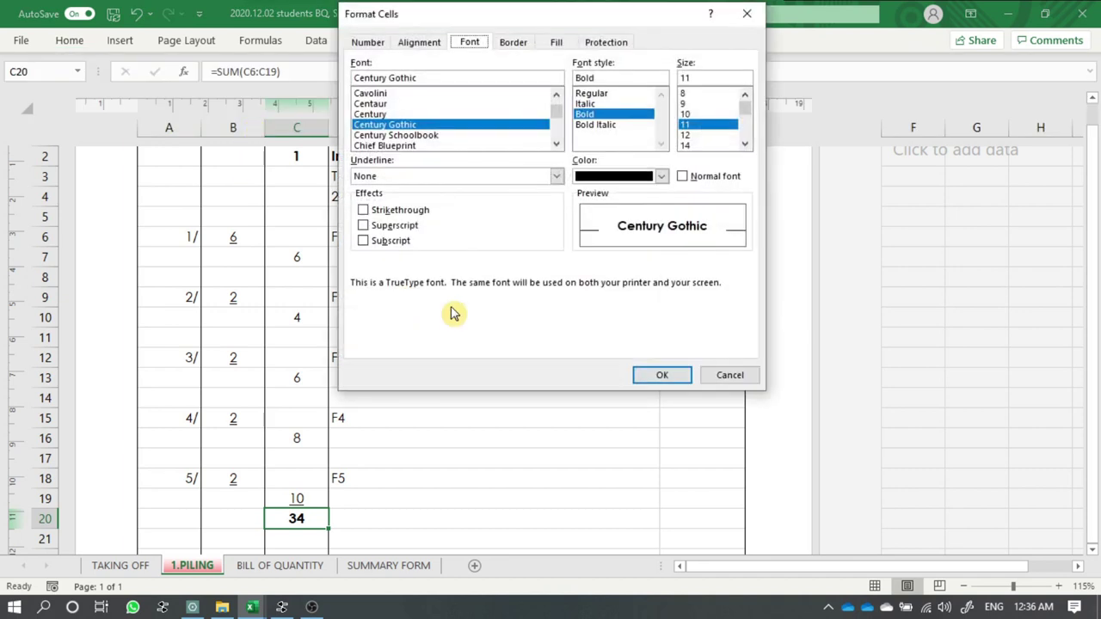
pyautogui.click(404, 177)
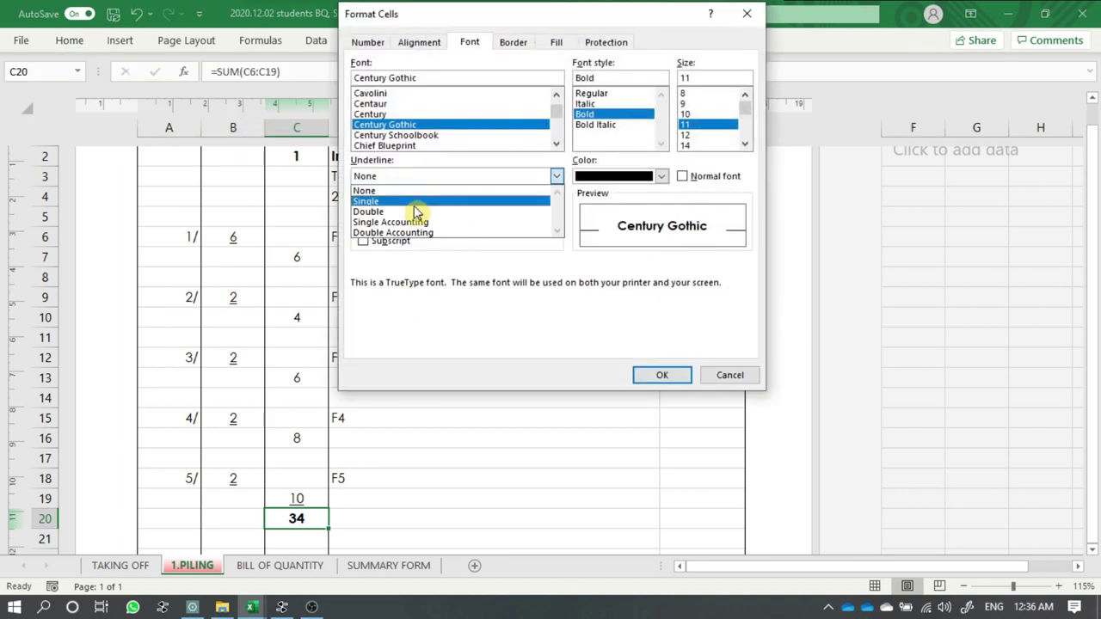
pyautogui.click(428, 233)
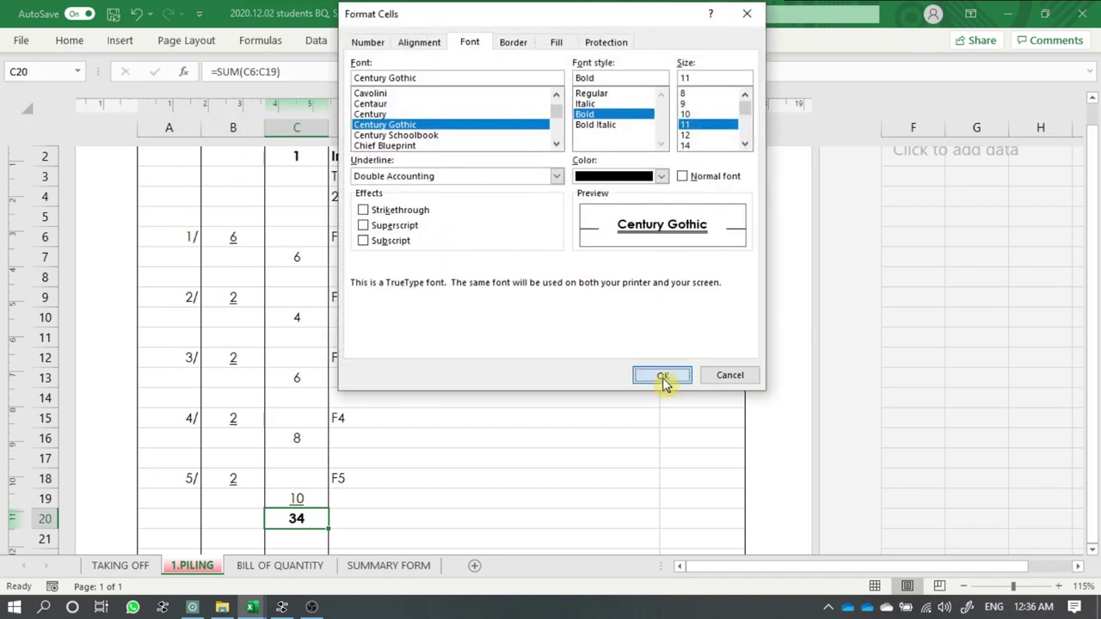
pyautogui.click(662, 376)
# - Enter the unit label nos in D20 and make it bold
pyautogui.click(464, 505)
pyautogui.click(422, 520)
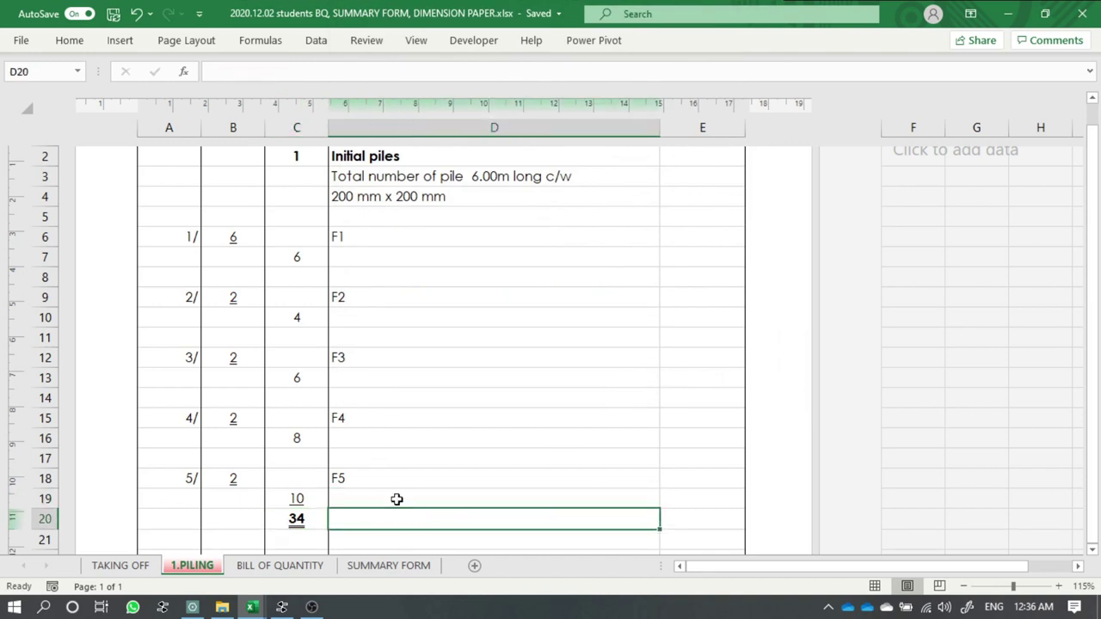
pyautogui.write('NO')
pyautogui.press('BackSpace')
pyautogui.press('BackSpace')
pyautogui.write('os')
pyautogui.press('Return')
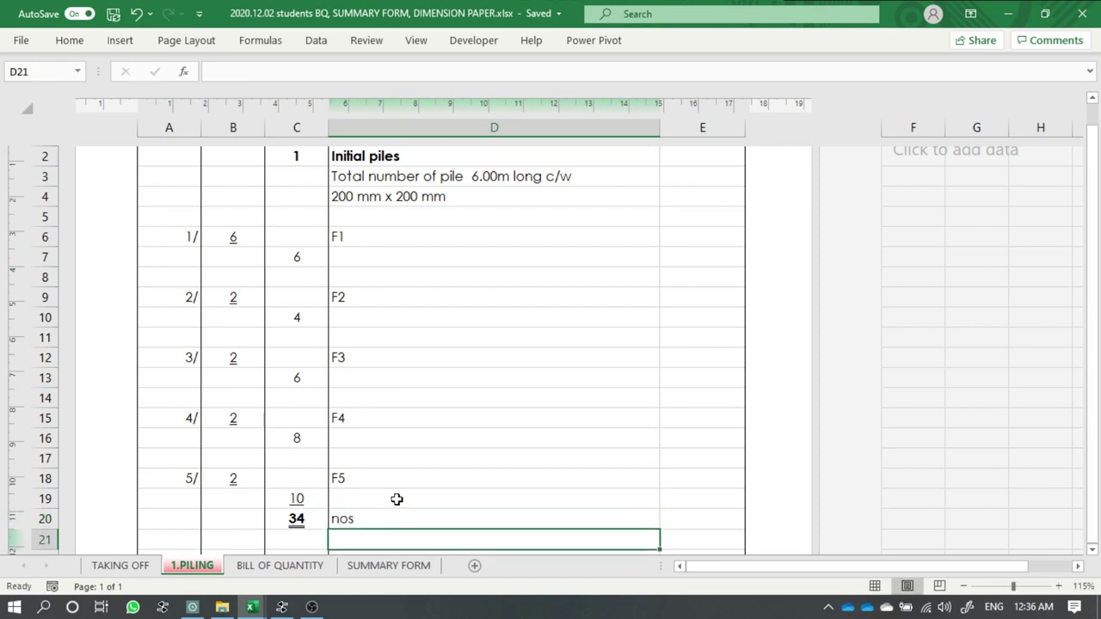
pyautogui.click(408, 519)
pyautogui.click(69, 40)
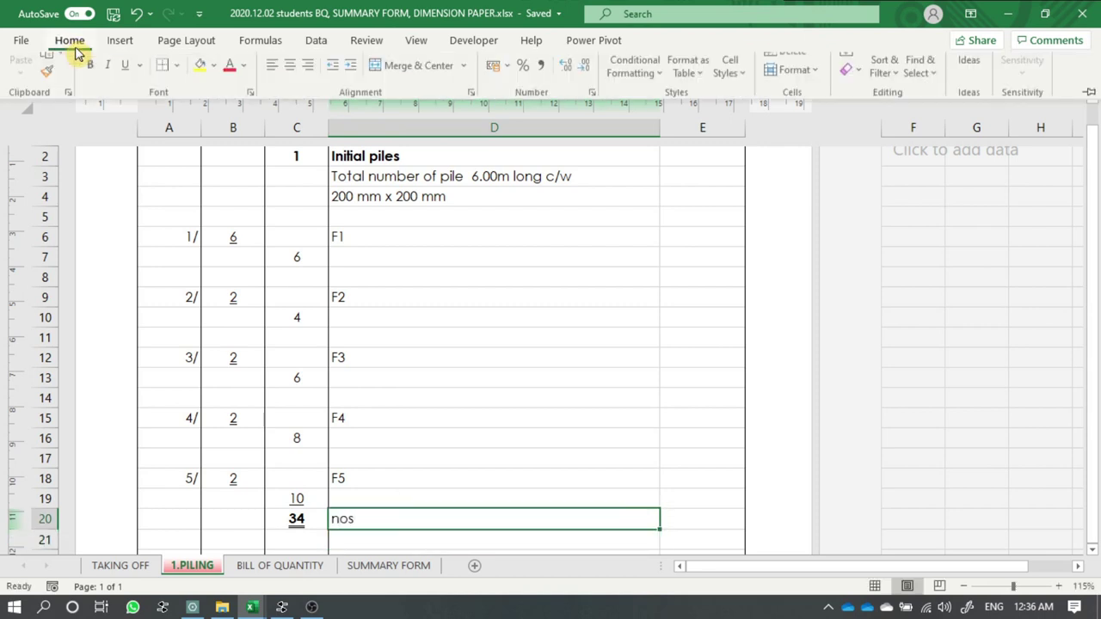
pyautogui.click(92, 95)
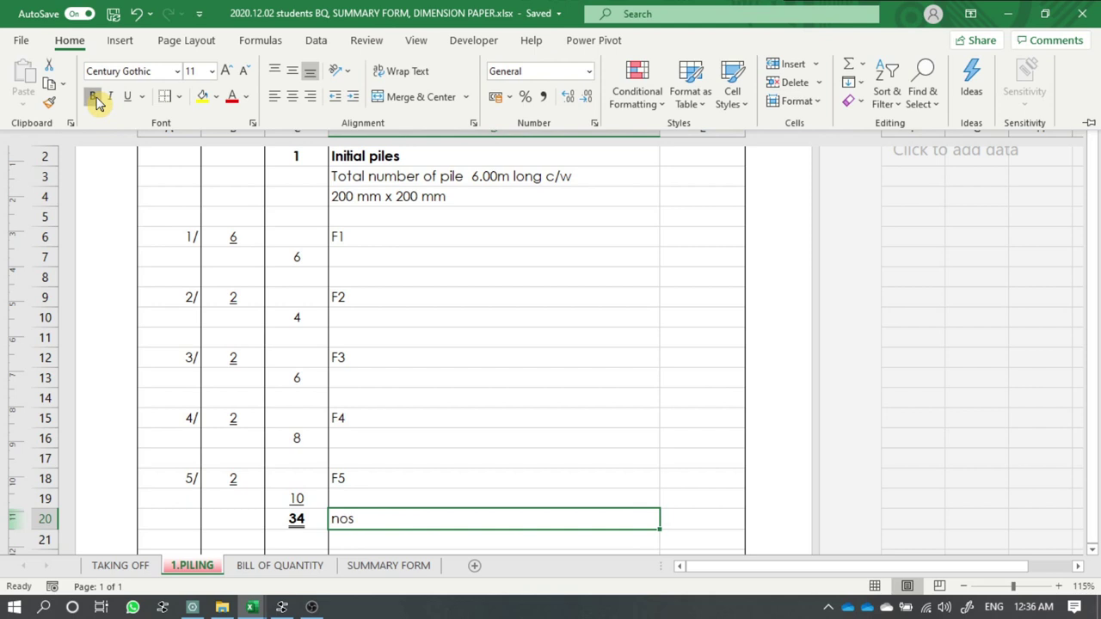
pyautogui.click(433, 315)
# - Copy C13:C14 from BILL OF QUANTITY and paste the 2 into C22 on 1.PILING
pyautogui.scroll(2, 421, 288)
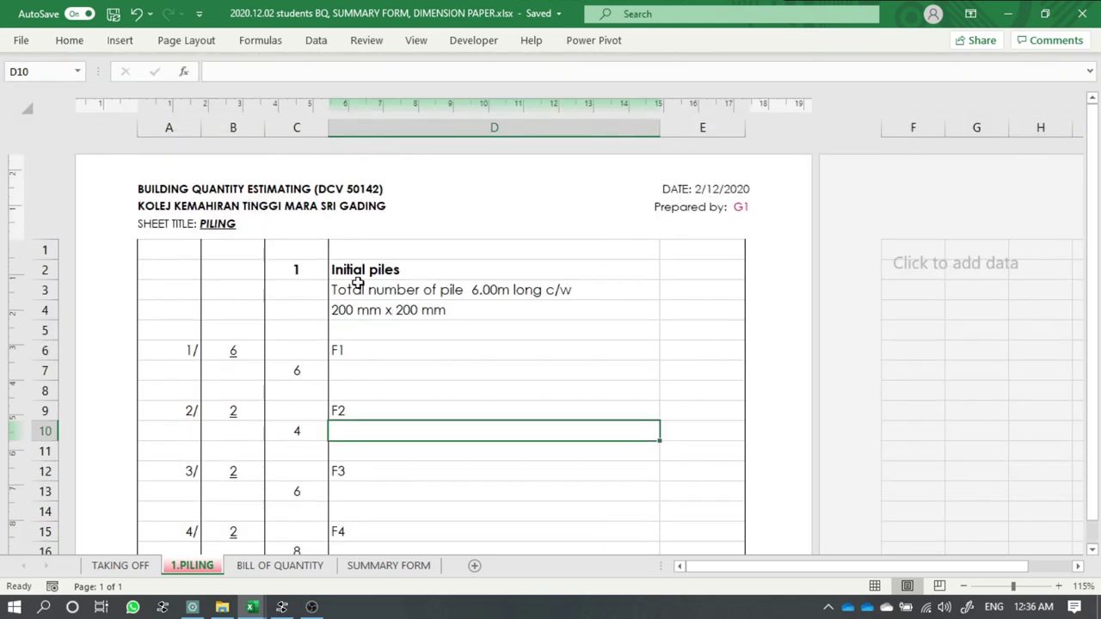
pyautogui.scroll(-4, 403, 270)
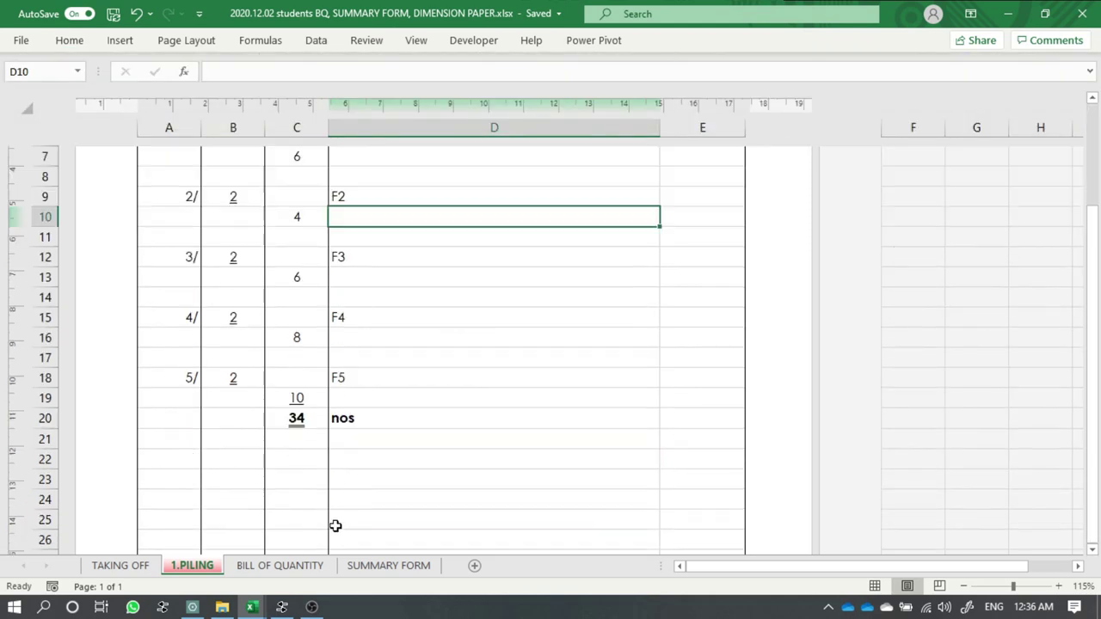
pyautogui.click(280, 566)
pyautogui.click(330, 381)
pyautogui.click(327, 336)
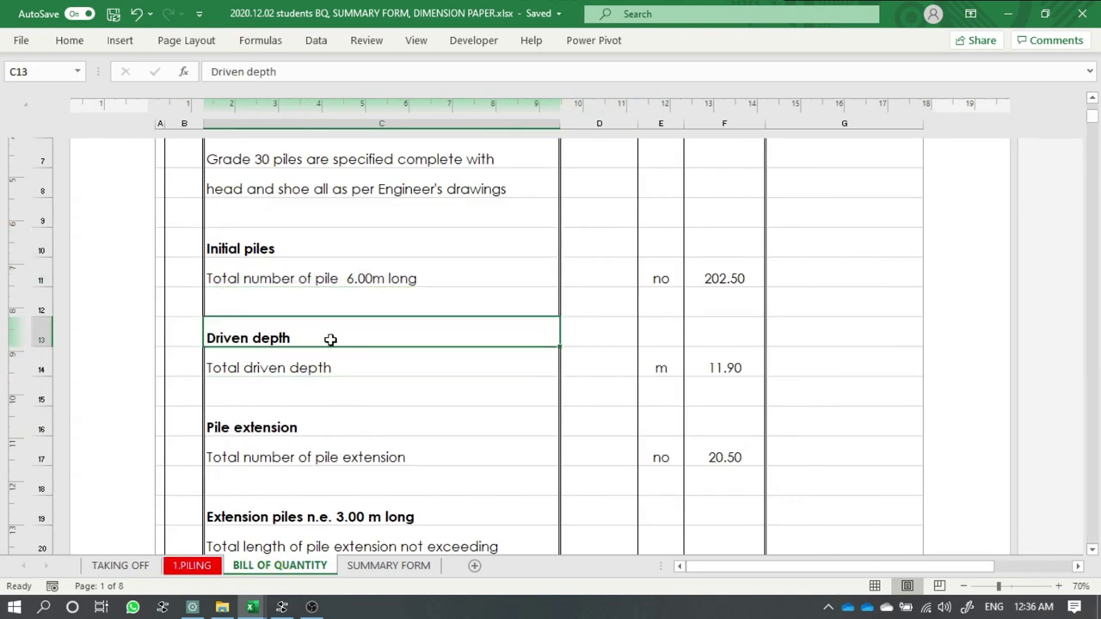
pyautogui.moveTo(330, 340); pyautogui.dragTo(340, 352)
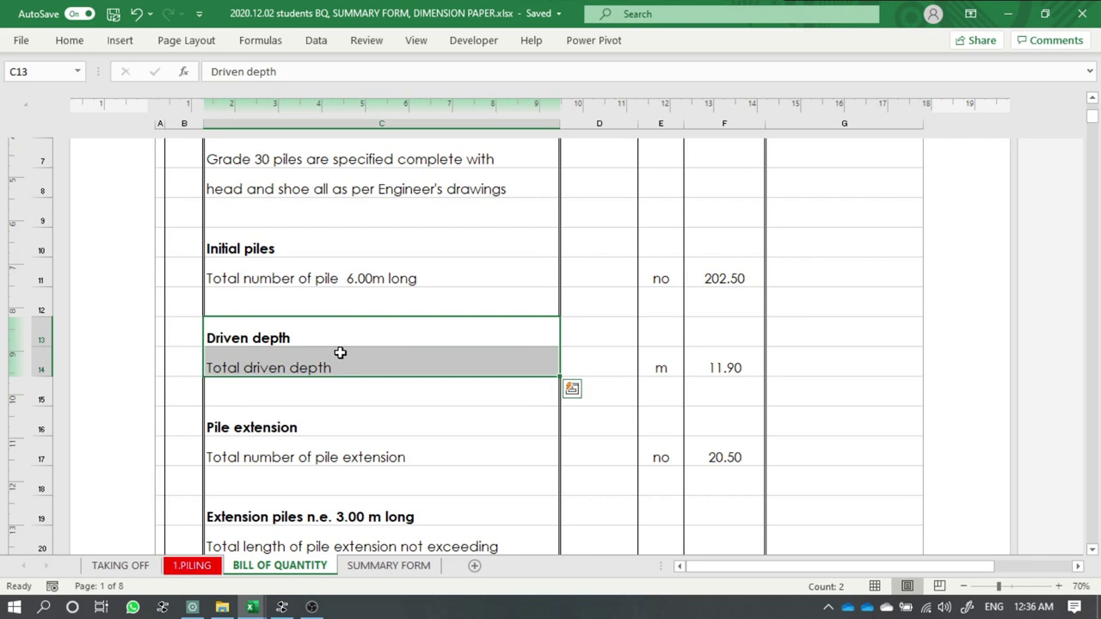
pyautogui.hotkey('ctrl', 'c')
pyautogui.click(194, 567)
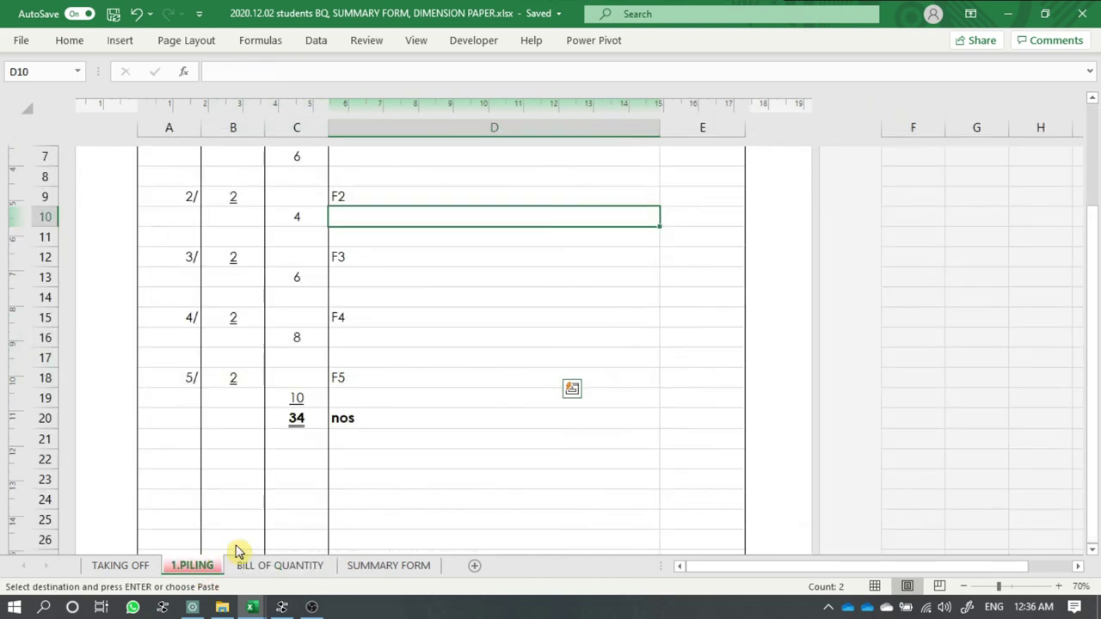
pyautogui.click(387, 456)
pyautogui.click(320, 459)
pyautogui.keyDown('ctrl'); pyautogui.scroll(3, 344, 400); pyautogui.keyUp('ctrl')
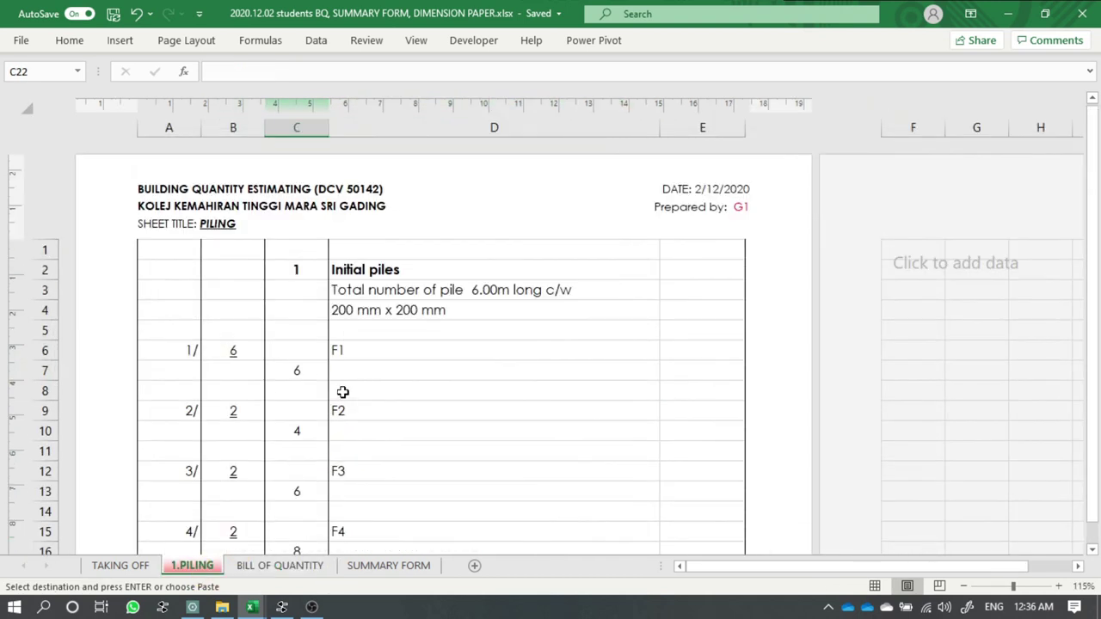
pyautogui.scroll(-3, 319, 326)
pyautogui.press('Return')
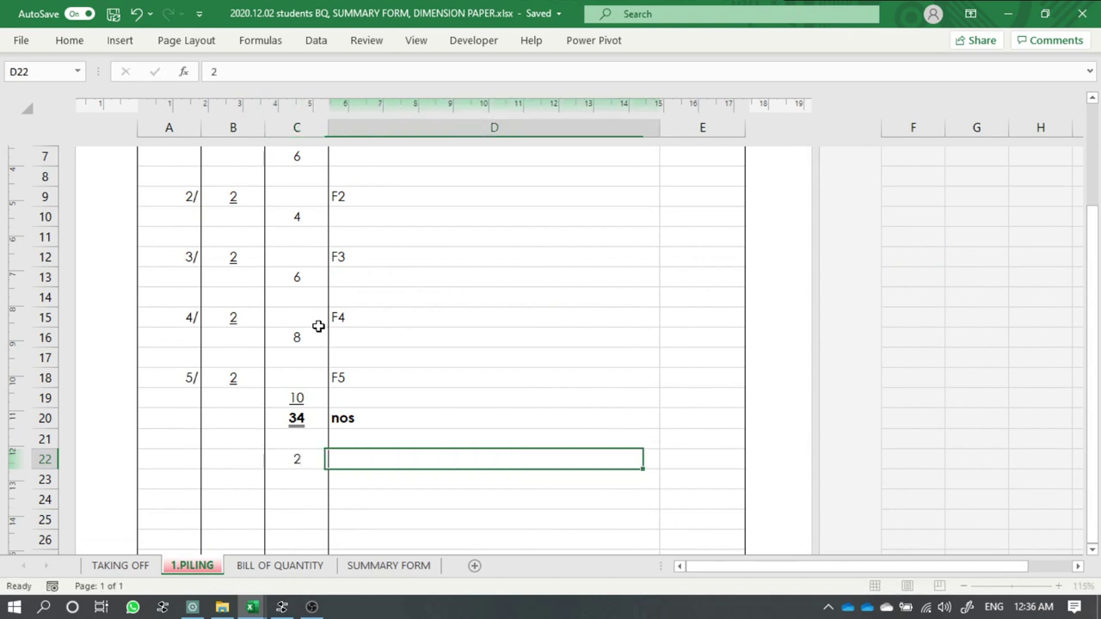
# - Recopy C13:C14 and paste the Driven depth / Total driven depth wording as values into D22, bolded
pyautogui.rightClick(377, 465)
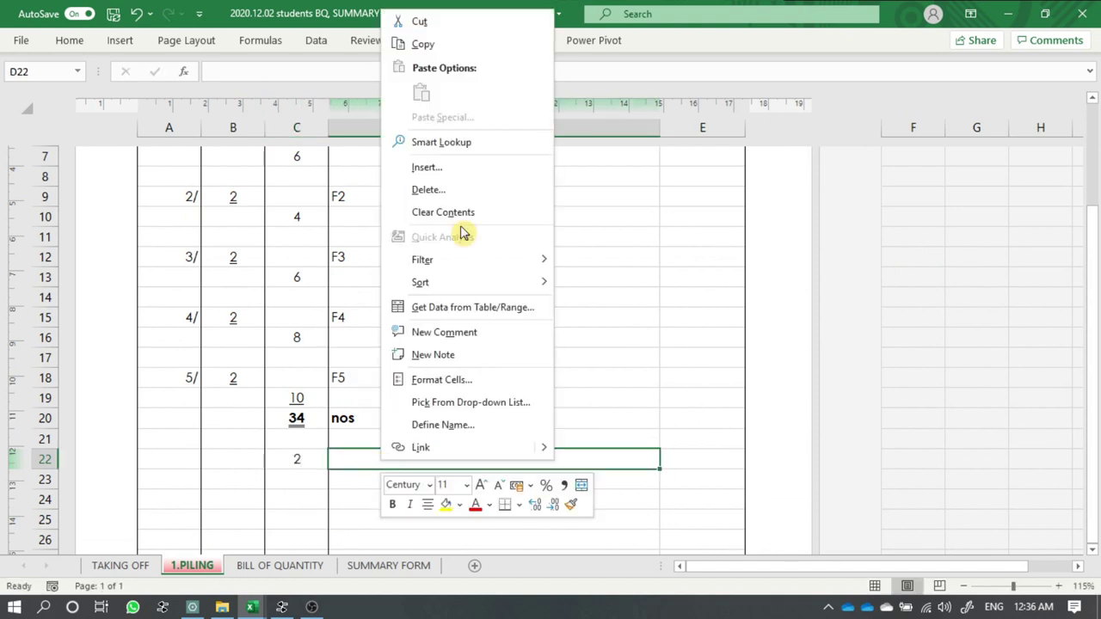
pyautogui.click(351, 461)
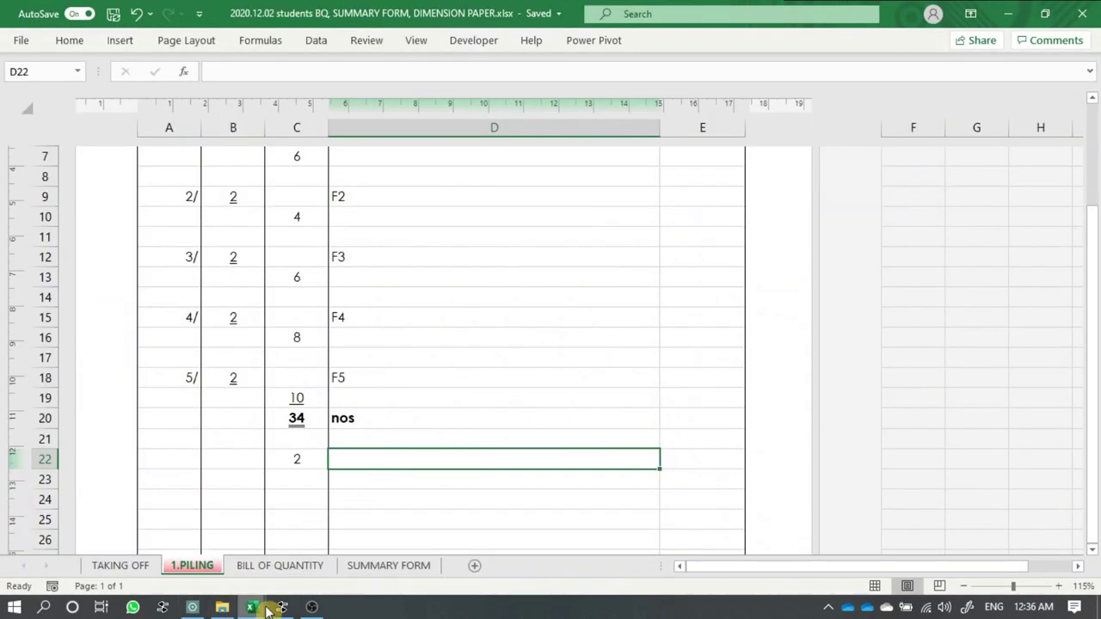
pyautogui.click(250, 607)
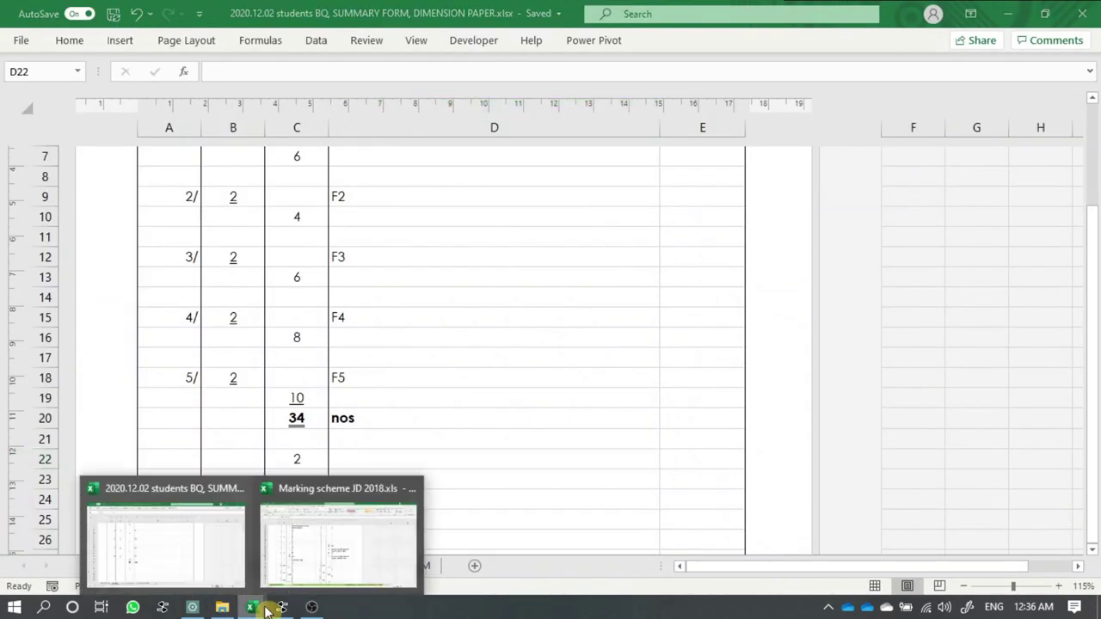
pyautogui.click(279, 566)
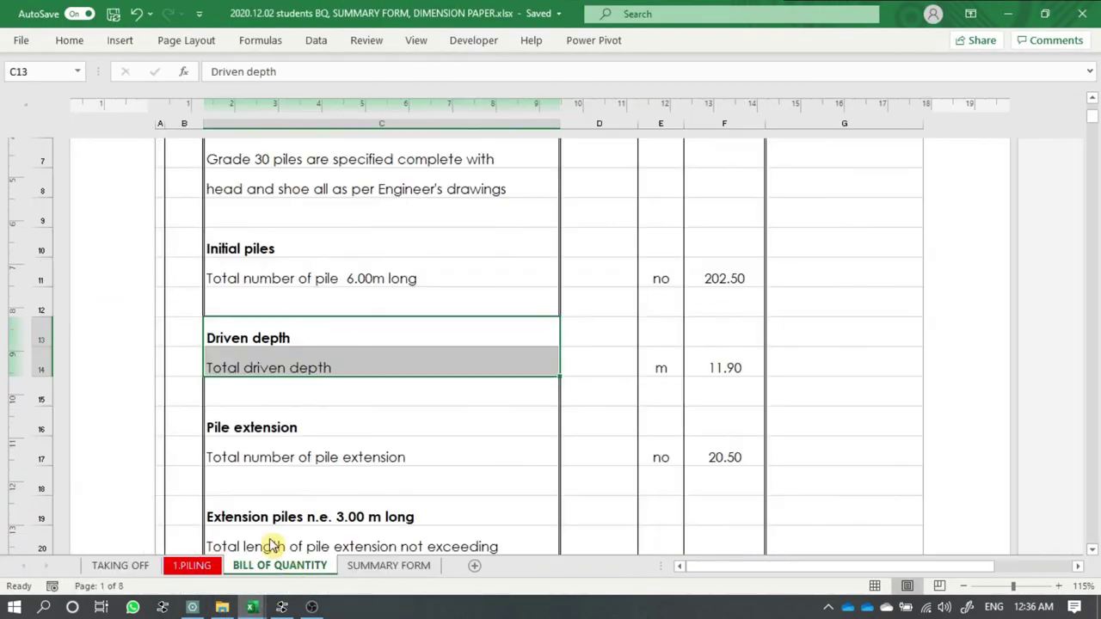
pyautogui.moveTo(353, 338); pyautogui.dragTo(364, 361)
pyautogui.hotkey('ctrl', 'c')
pyautogui.click(191, 565)
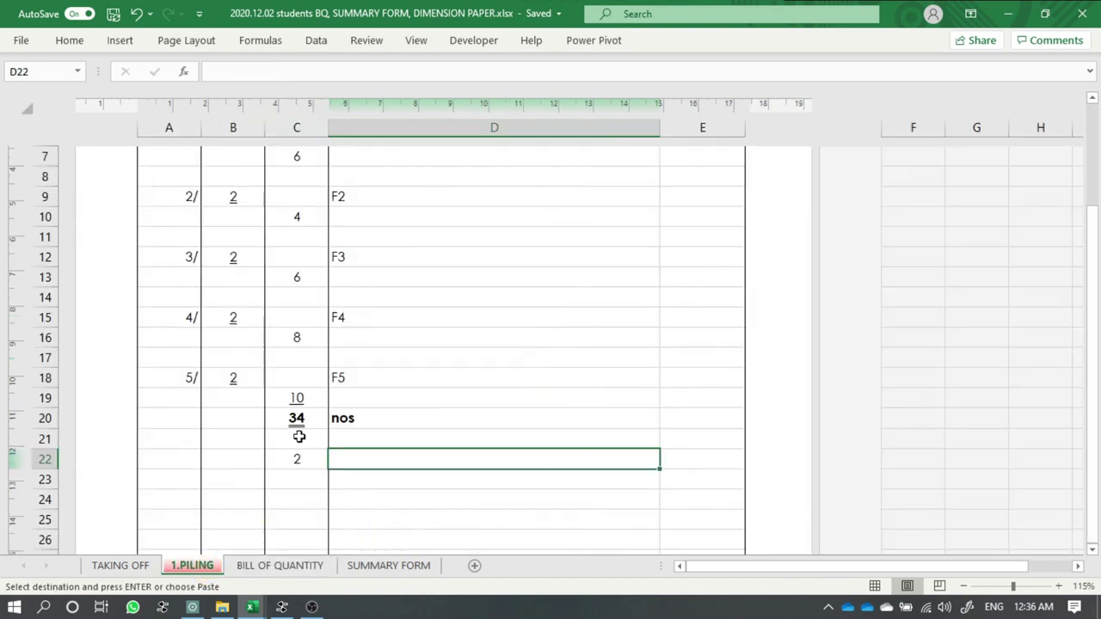
pyautogui.rightClick(365, 456)
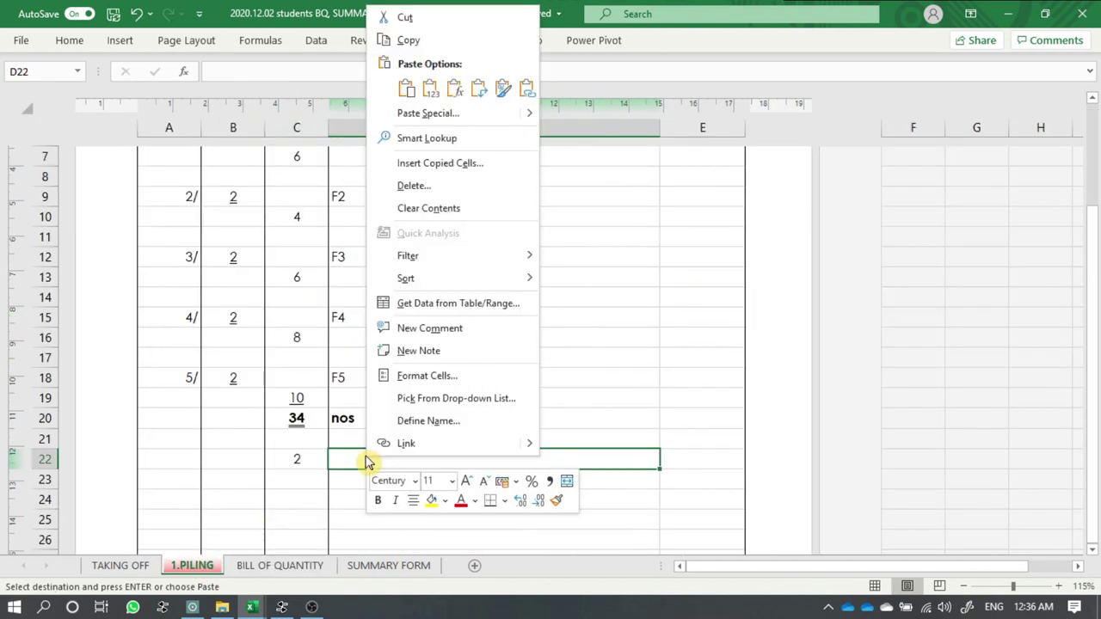
pyautogui.click(435, 95)
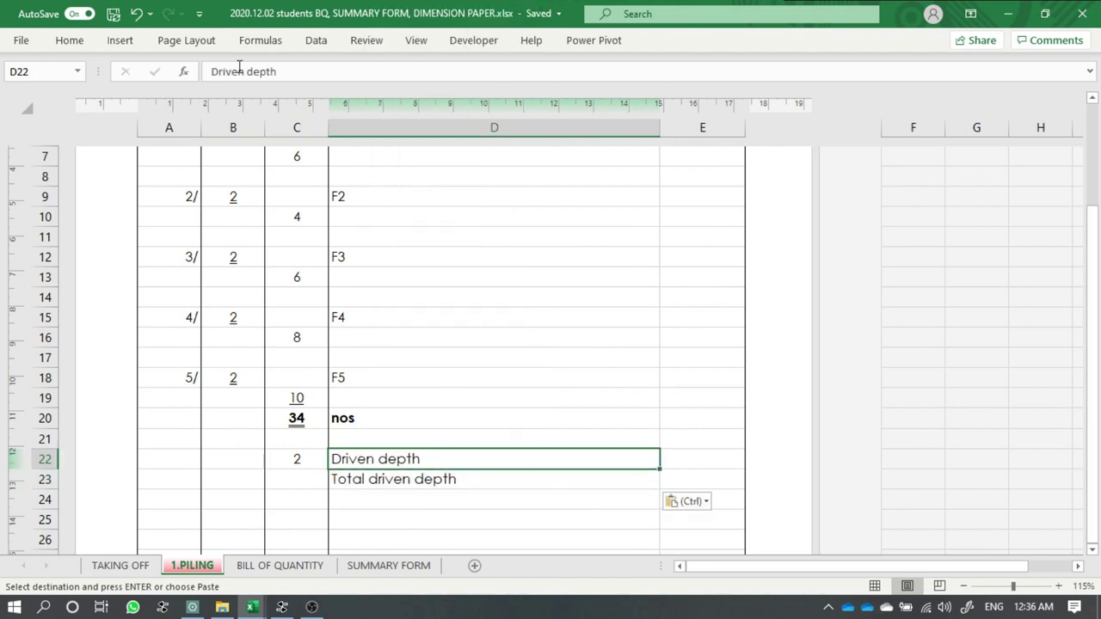
pyautogui.hotkey('ctrl', 'b')
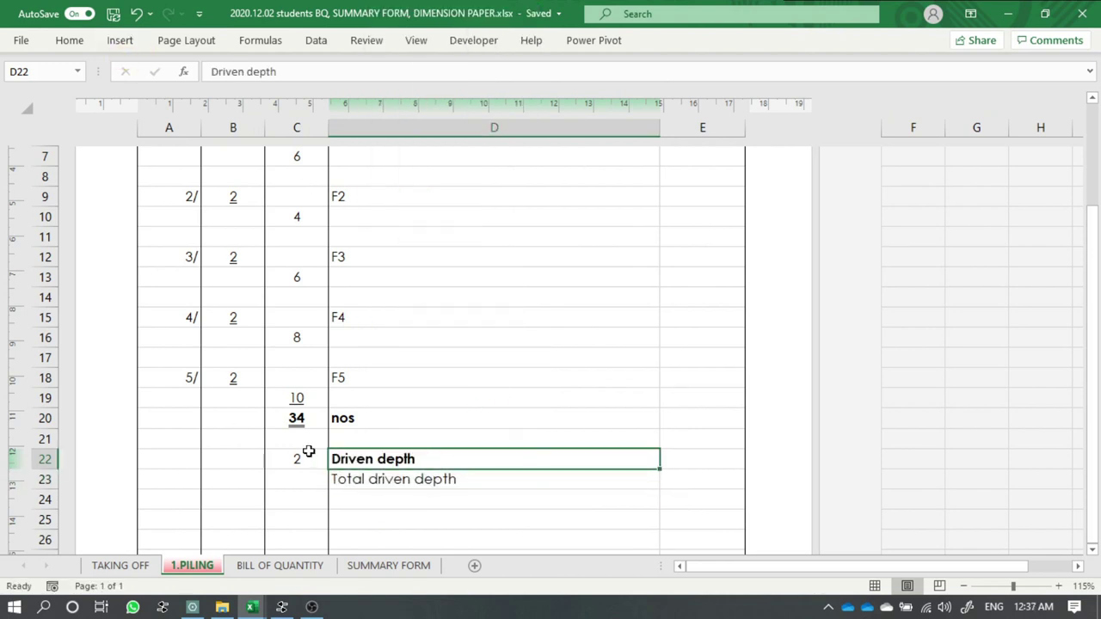
# - Make the 2 in C22 bold
pyautogui.click(308, 453)
pyautogui.hotkey('ctrl', 'b')
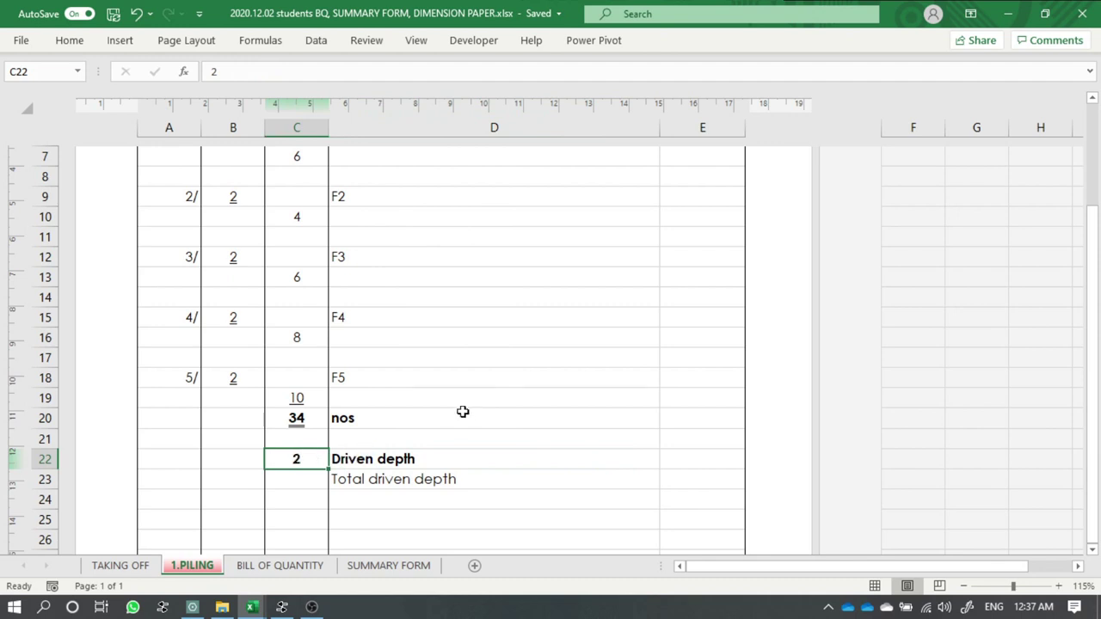
pyautogui.click(462, 413)
pyautogui.click(490, 478)
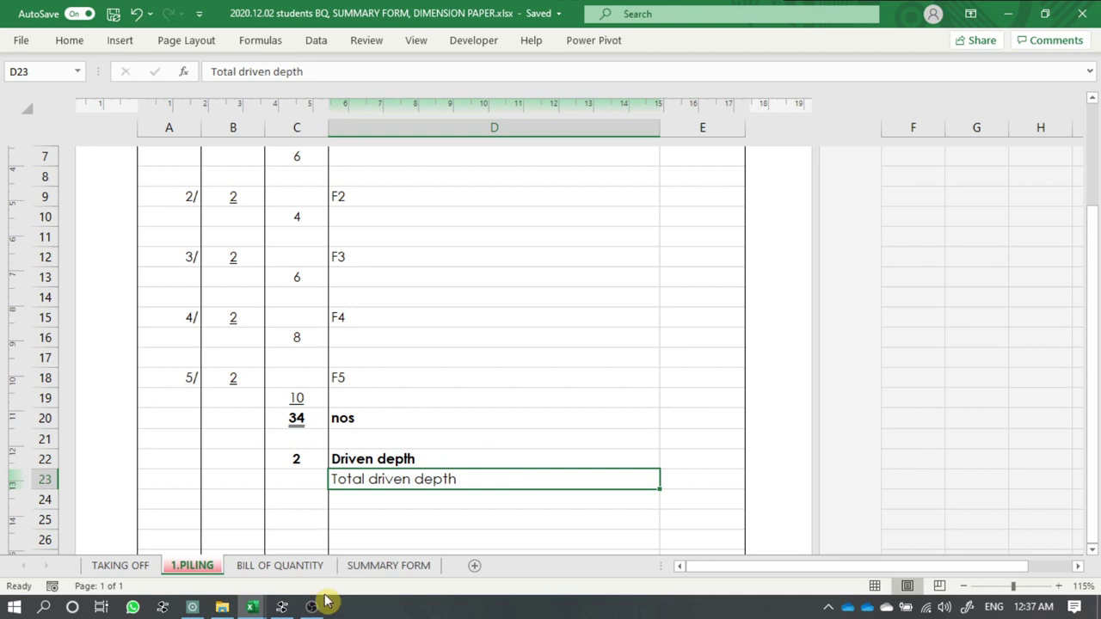
pyautogui.click(463, 365)
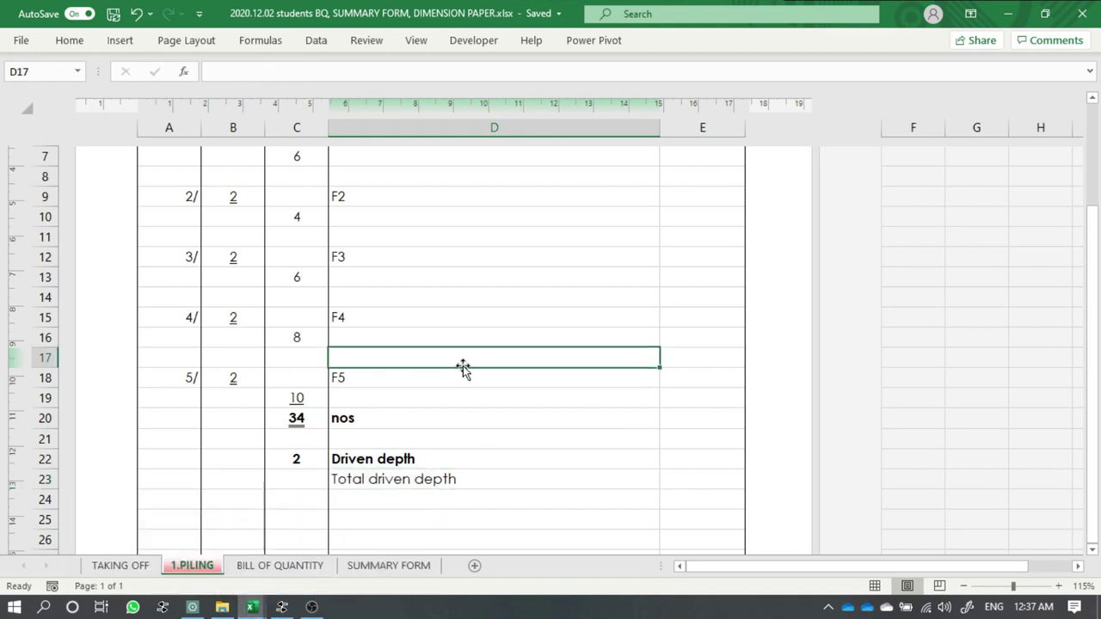
# - Enter the F1 label in D25 and check how the earlier F1 entry was laid out
pyautogui.scroll(-1, 463, 365)
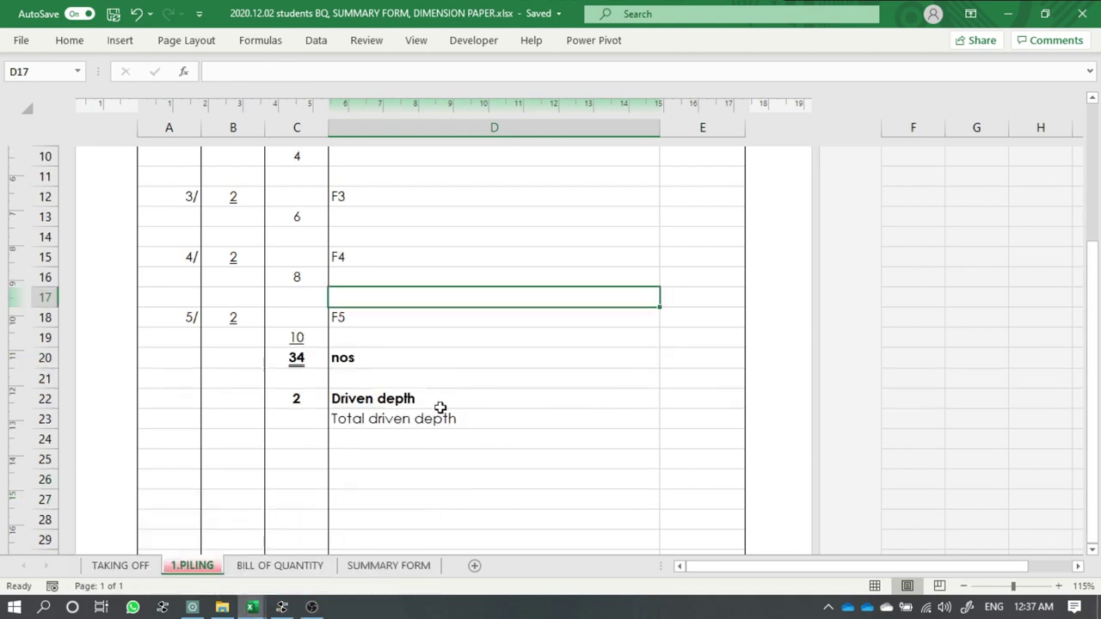
pyautogui.click(408, 451)
pyautogui.write('f')
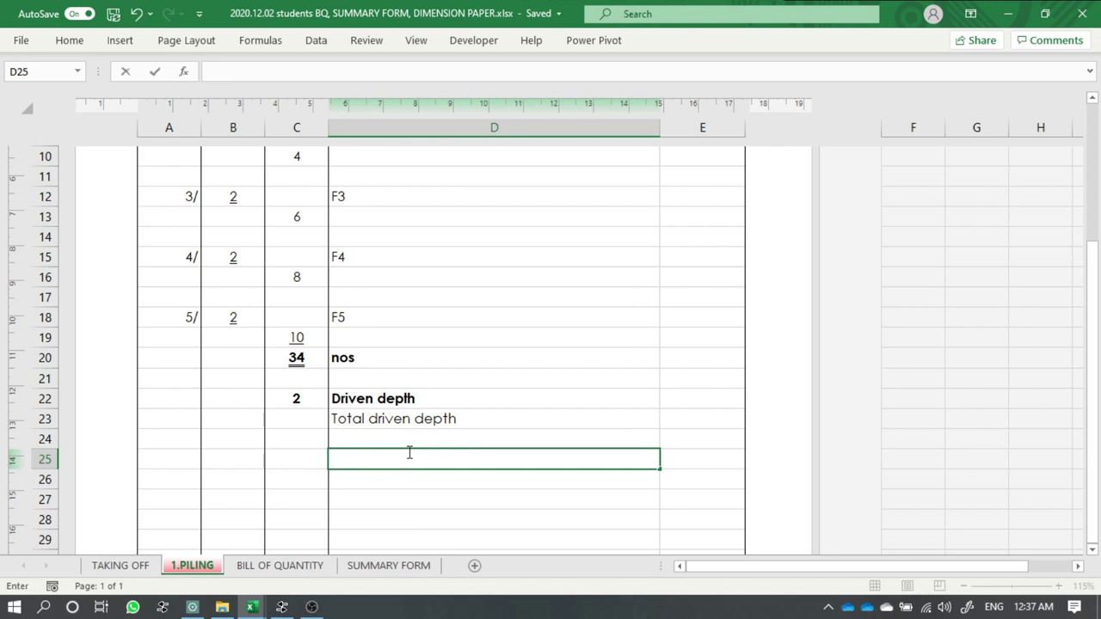
pyautogui.press('Return')
pyautogui.click(284, 456)
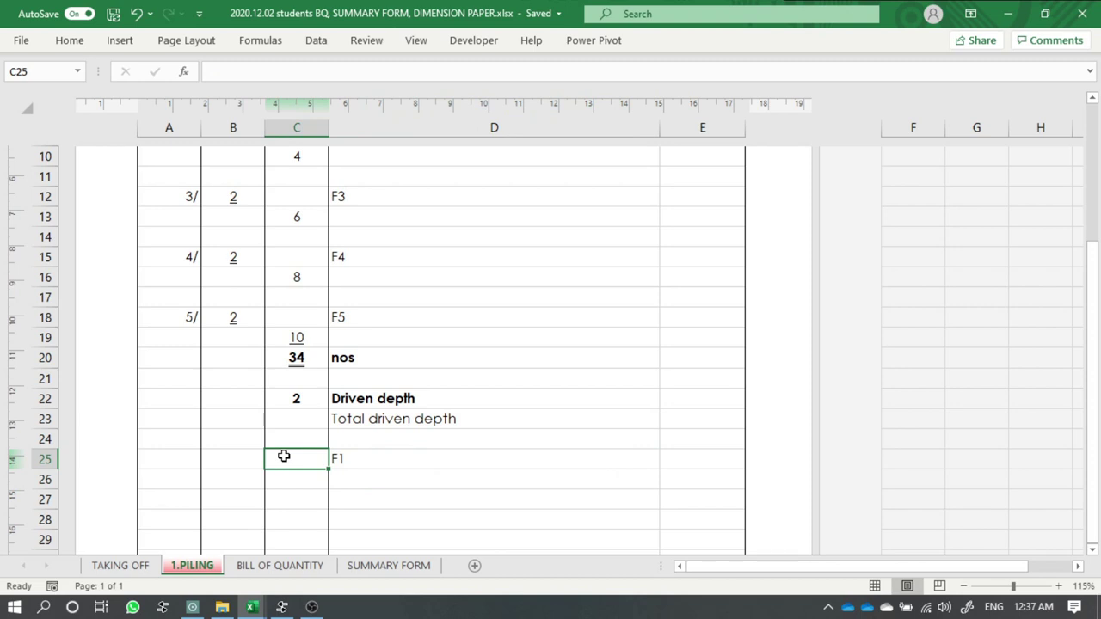
pyautogui.scroll(2, 162, 427)
pyautogui.click(180, 195)
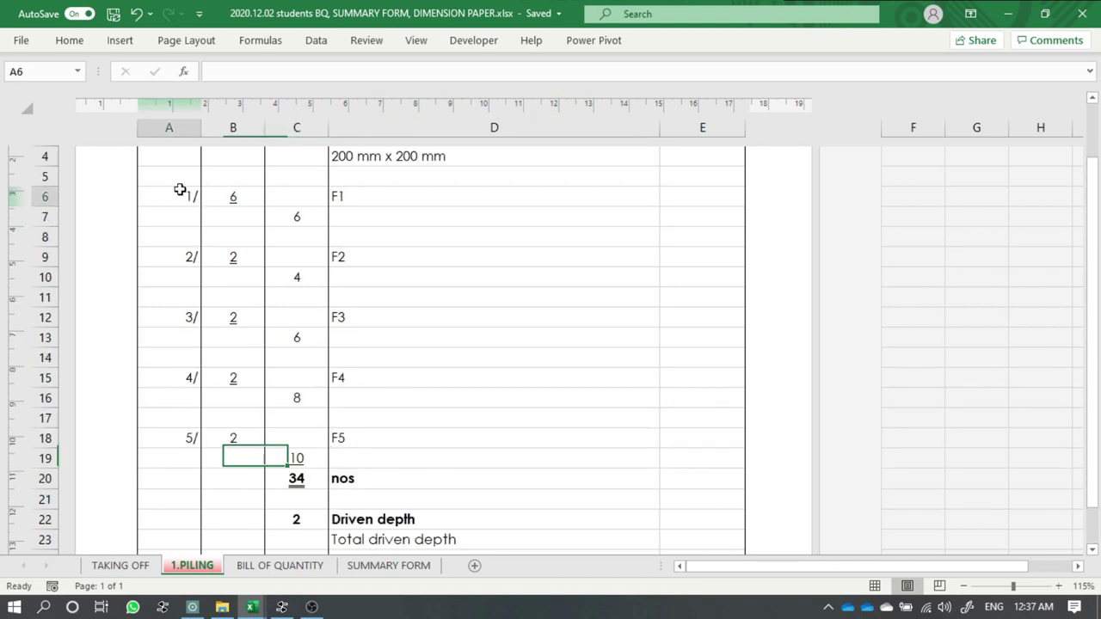
pyautogui.click(243, 196)
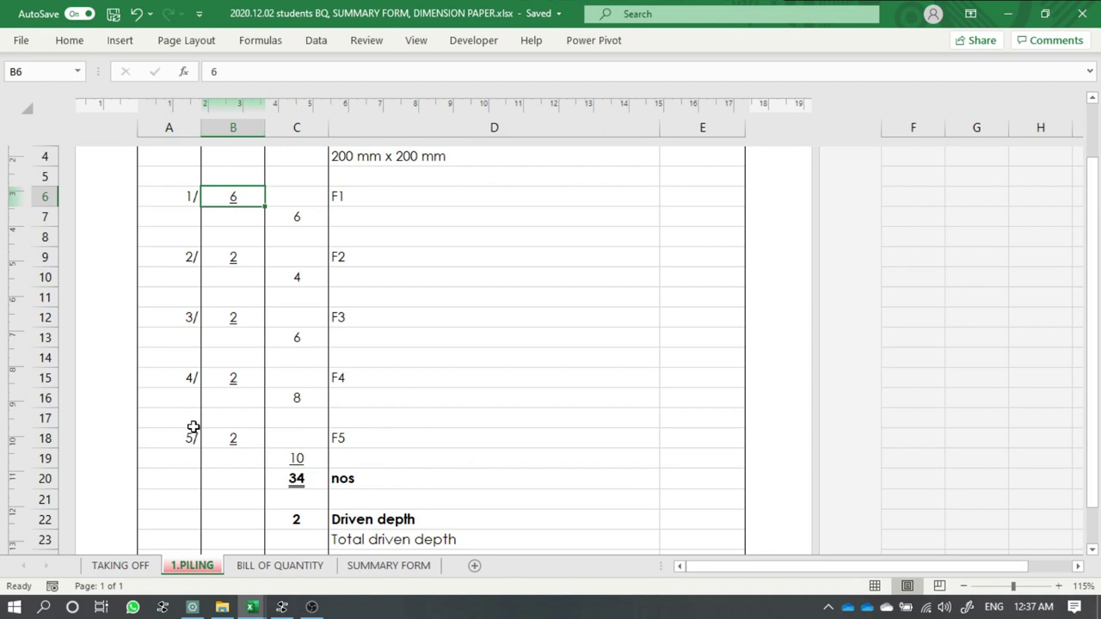
pyautogui.scroll(-1, 207, 442)
pyautogui.click(183, 458)
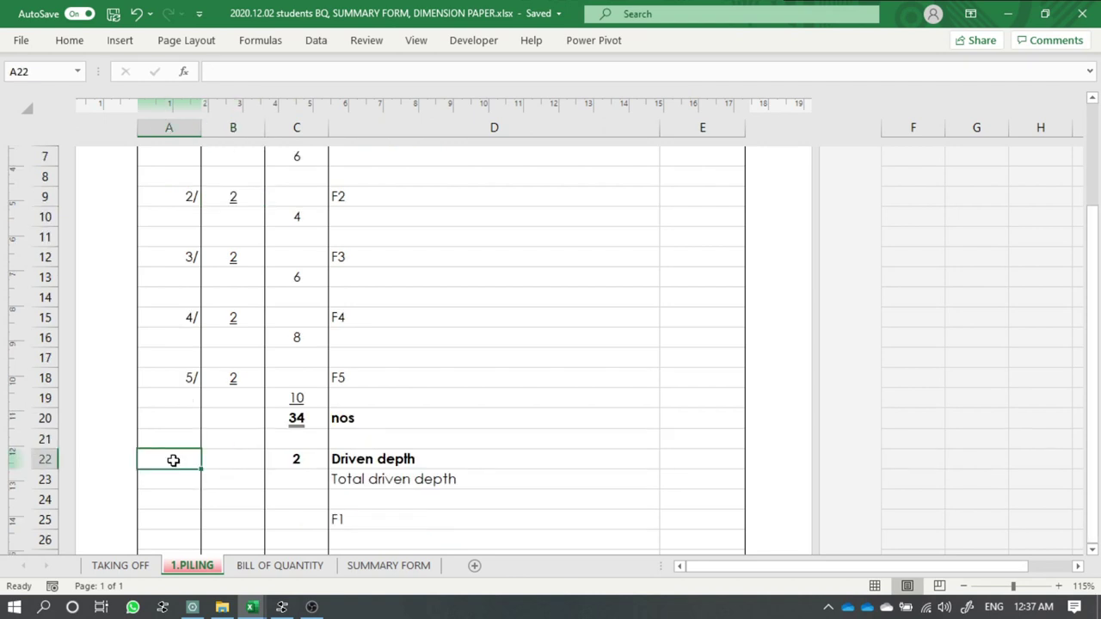
# - Enter the F1 multipliers 1/ in A25 and 6/ in A26, using the 5/ cell's format
pyautogui.click(179, 513)
pyautogui.write('1')
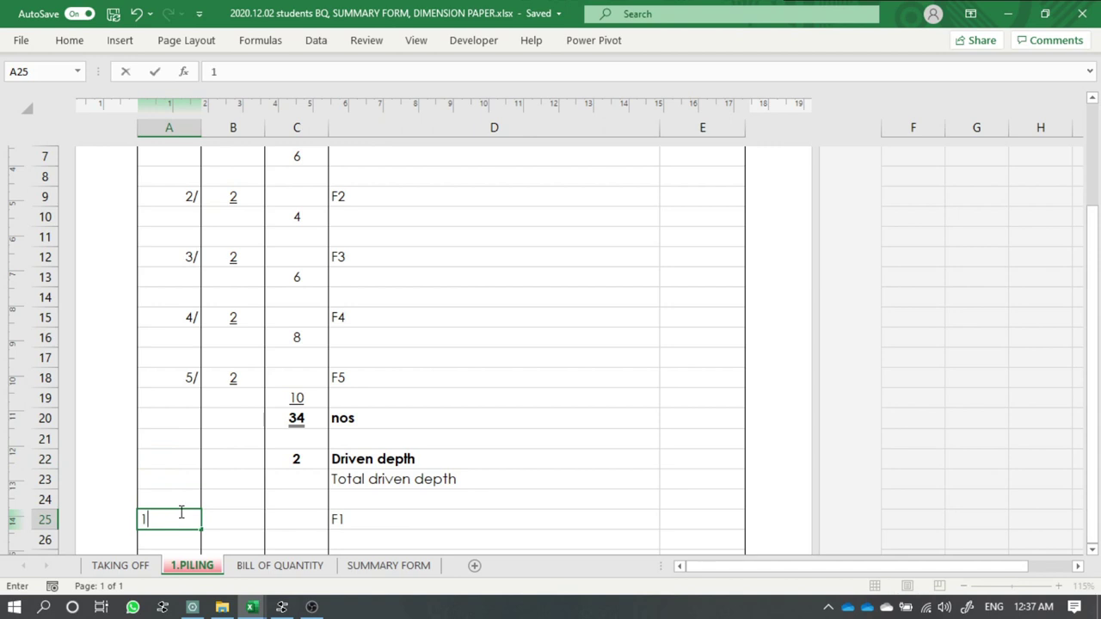
pyautogui.press('Return')
pyautogui.write('6')
pyautogui.press('Return')
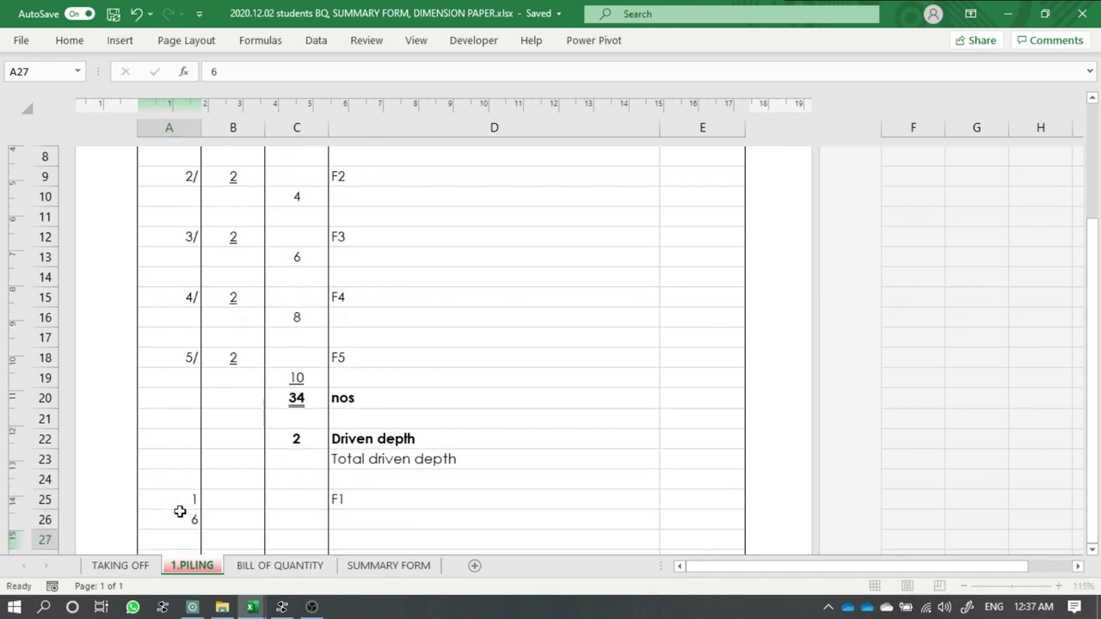
pyautogui.click(195, 358)
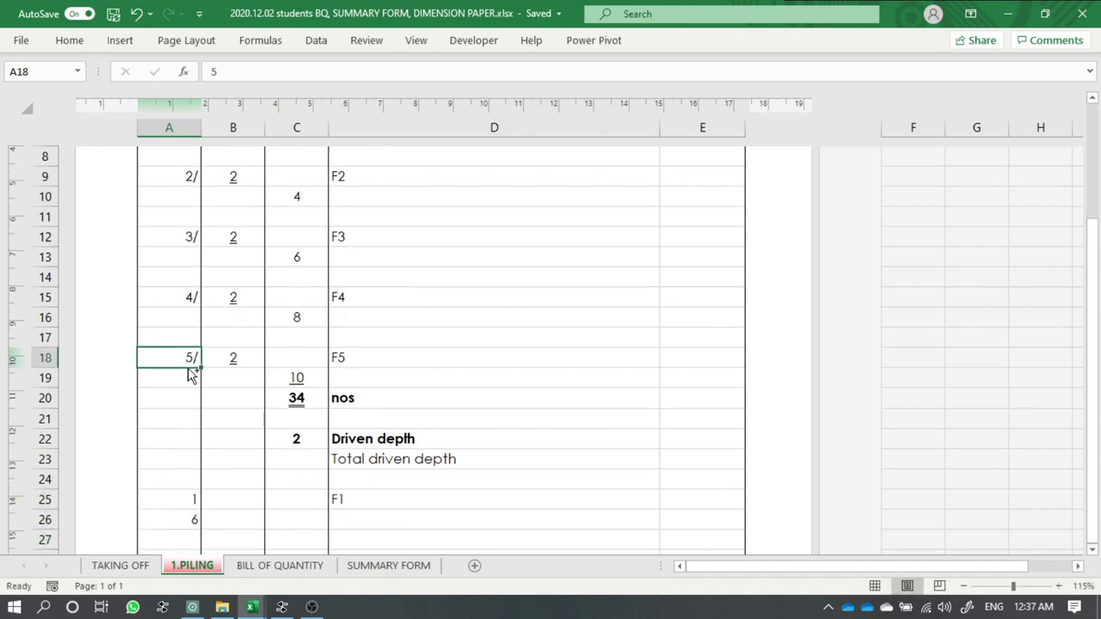
pyautogui.moveTo(191, 375); pyautogui.dragTo(178, 515)
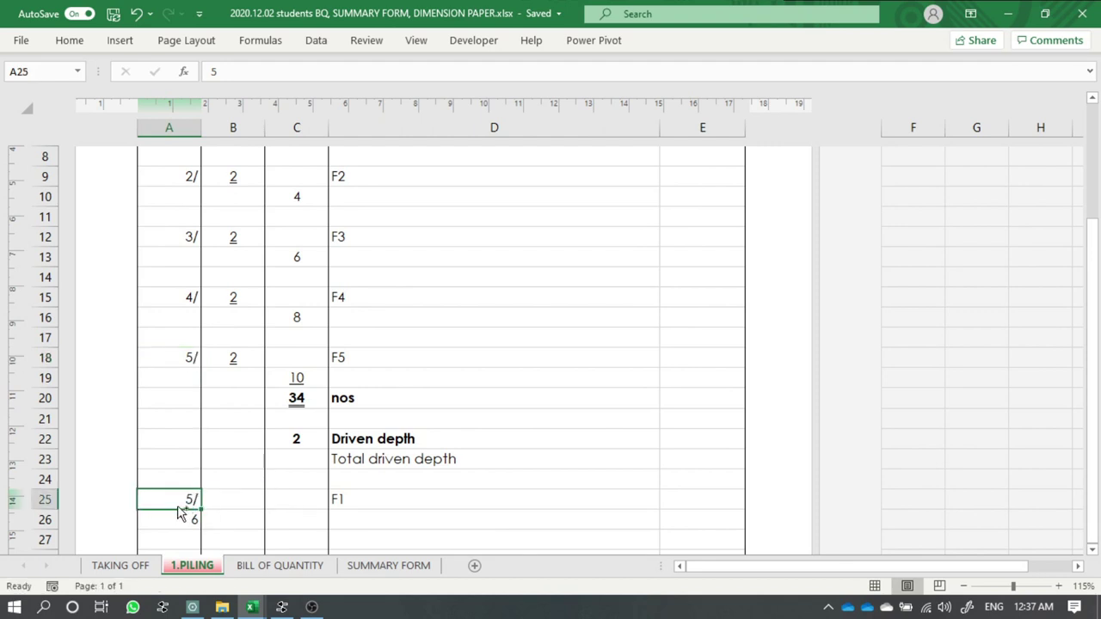
pyautogui.moveTo(183, 513); pyautogui.dragTo(187, 521)
pyautogui.click(176, 498)
pyautogui.write('1/')
pyautogui.press('Return')
pyautogui.write('6/')
pyautogui.press('Return')
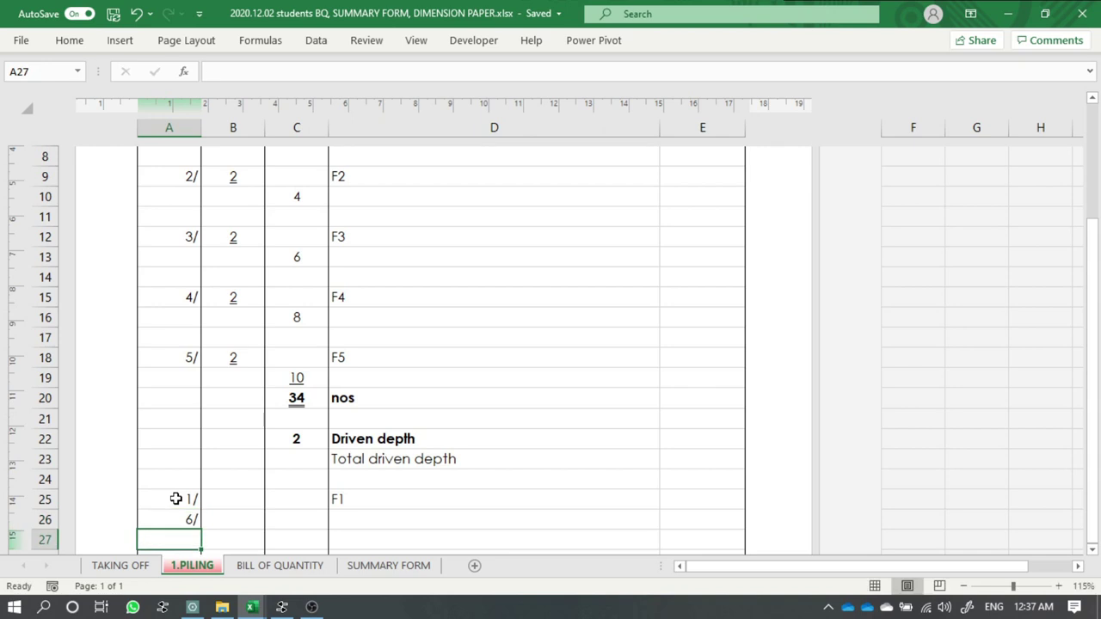
pyautogui.click(232, 517)
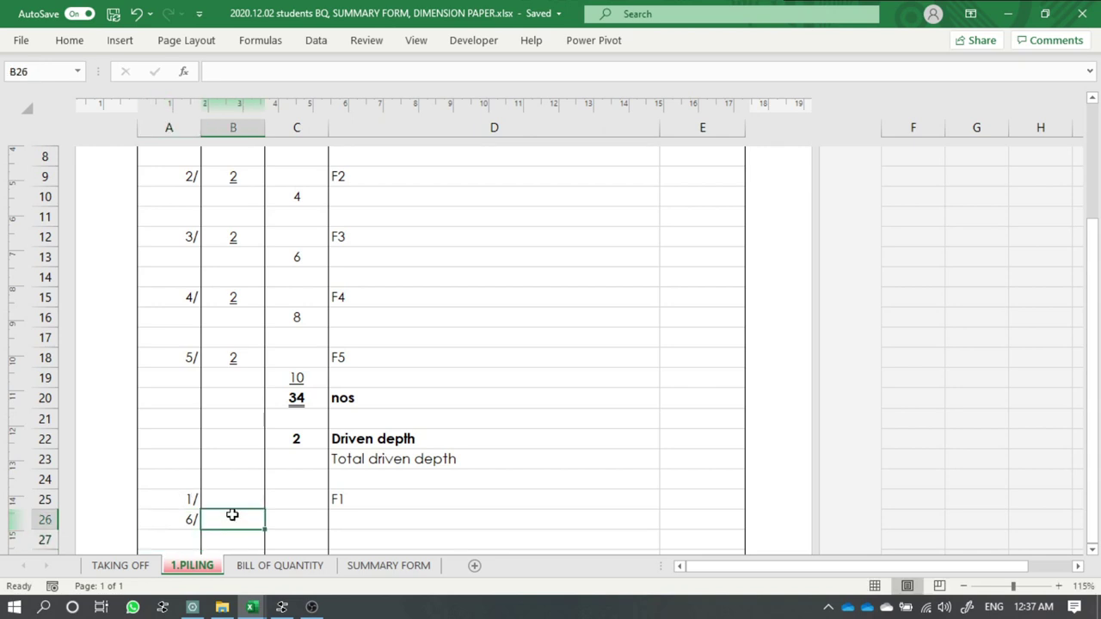
pyautogui.click(192, 607)
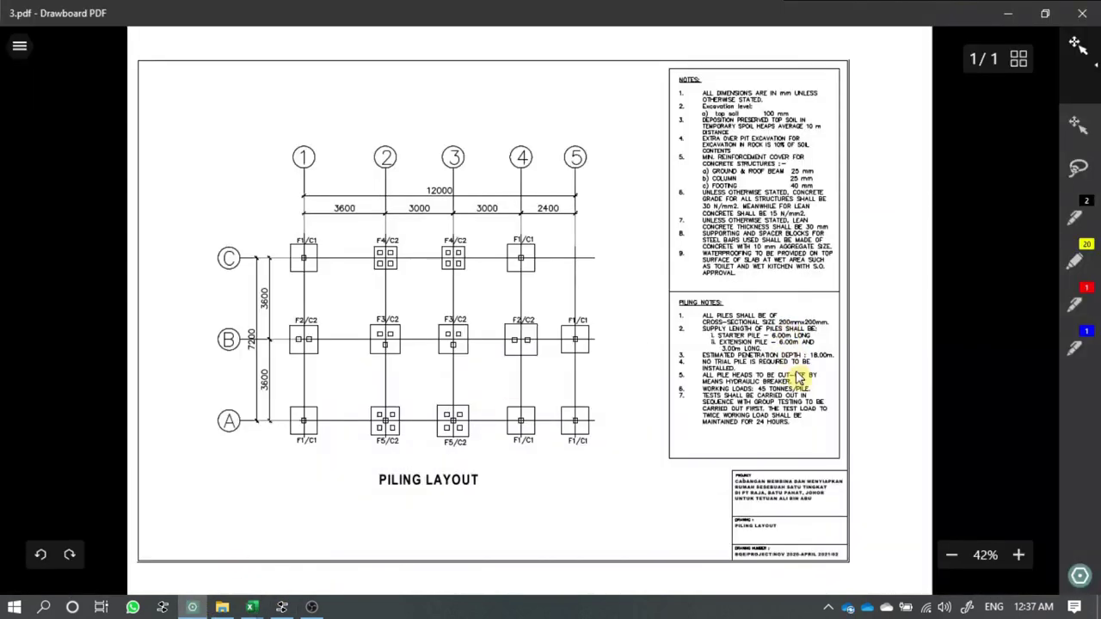
pyautogui.scroll(1, 799, 363)
pyautogui.scroll(1, 799, 363)
pyautogui.scroll(1, 886, 365)
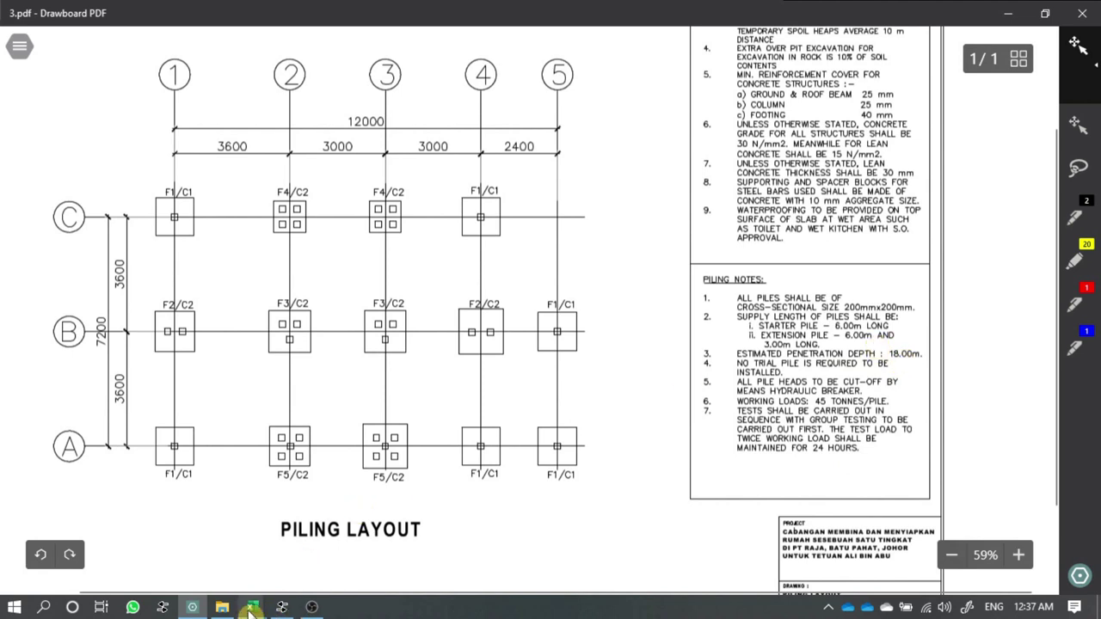
pyautogui.moveTo(251, 608)
pyautogui.click(196, 553)
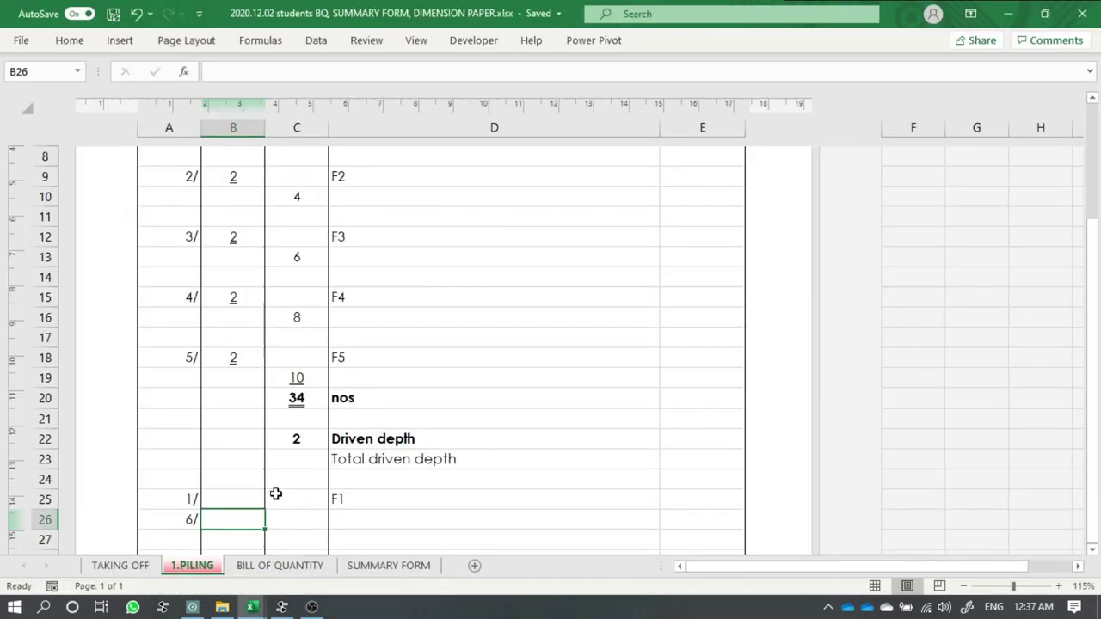
# - Enter F1's penetration depth as 18.00 in B26, shown to two decimals and underlined
pyautogui.scroll(-1, 275, 494)
pyautogui.write('18')
pyautogui.press('Return')
pyautogui.click(237, 457)
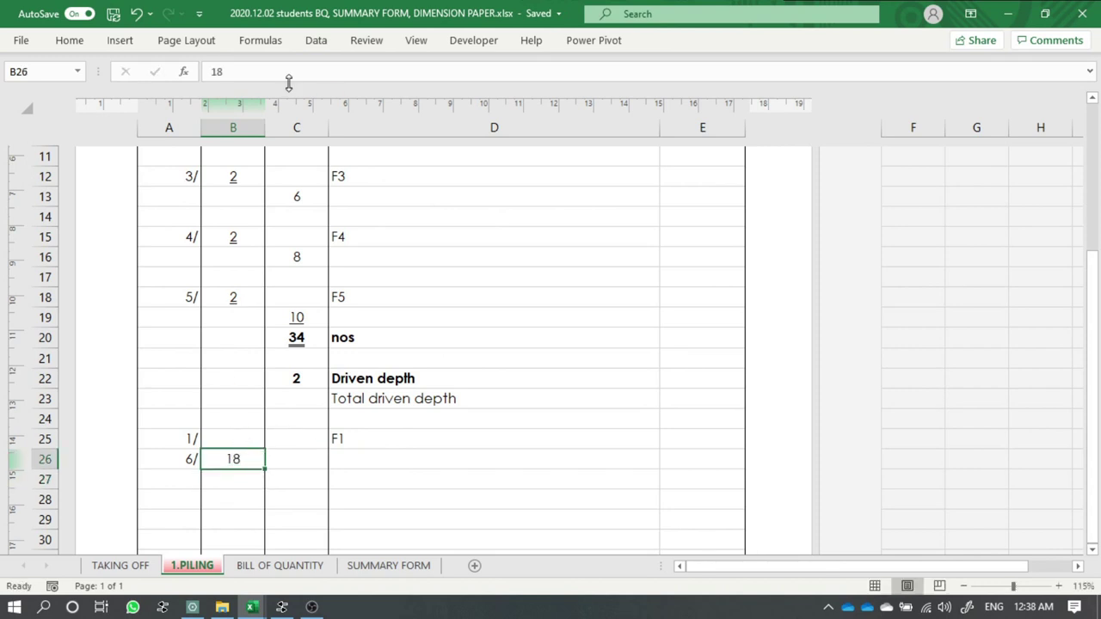
pyautogui.click(69, 41)
pyautogui.click(571, 102)
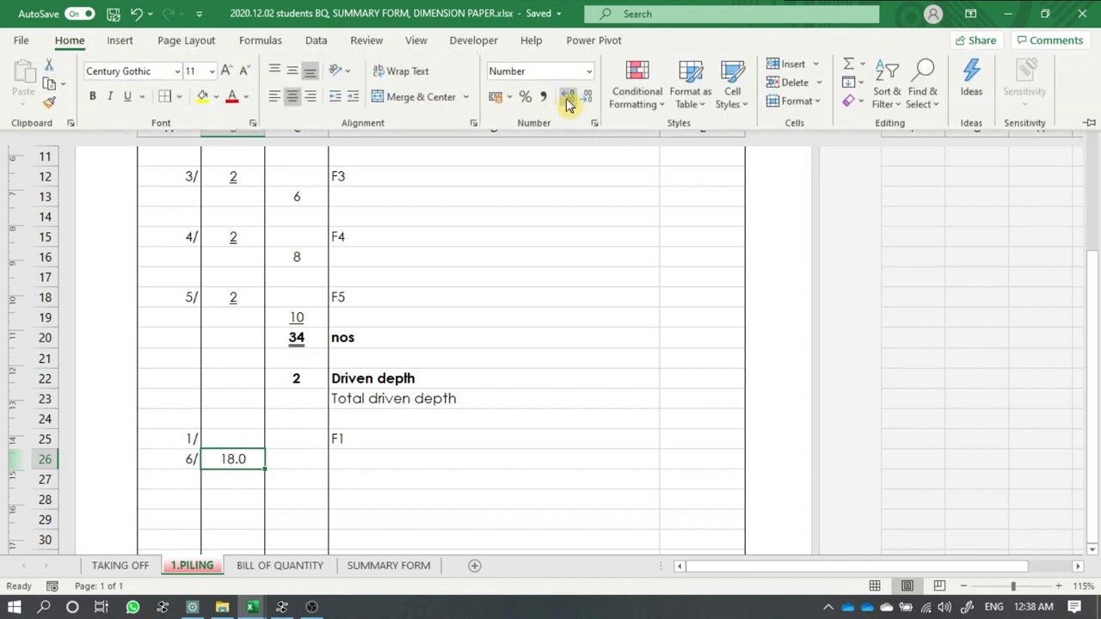
pyautogui.click(568, 101)
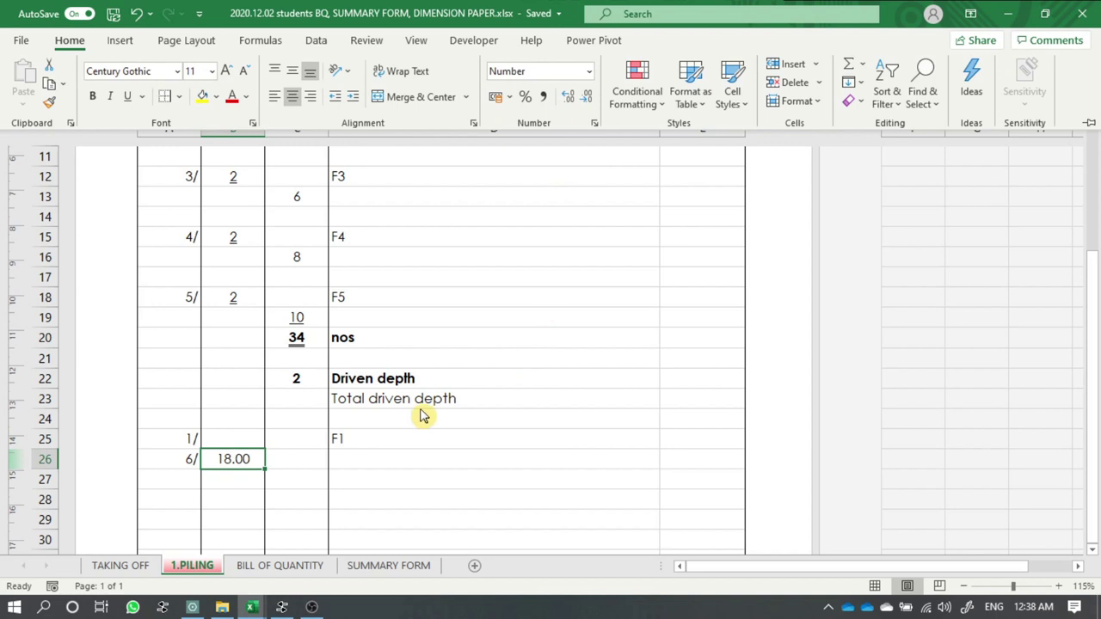
pyautogui.click(422, 460)
pyautogui.scroll(-1, 357, 420)
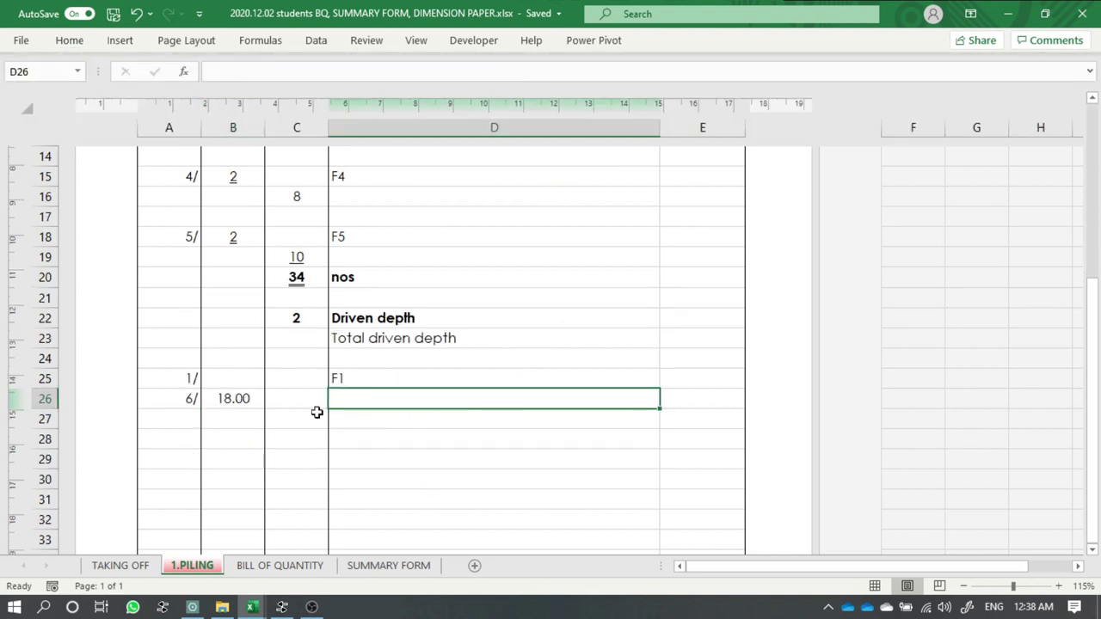
pyautogui.click(257, 415)
pyautogui.click(273, 420)
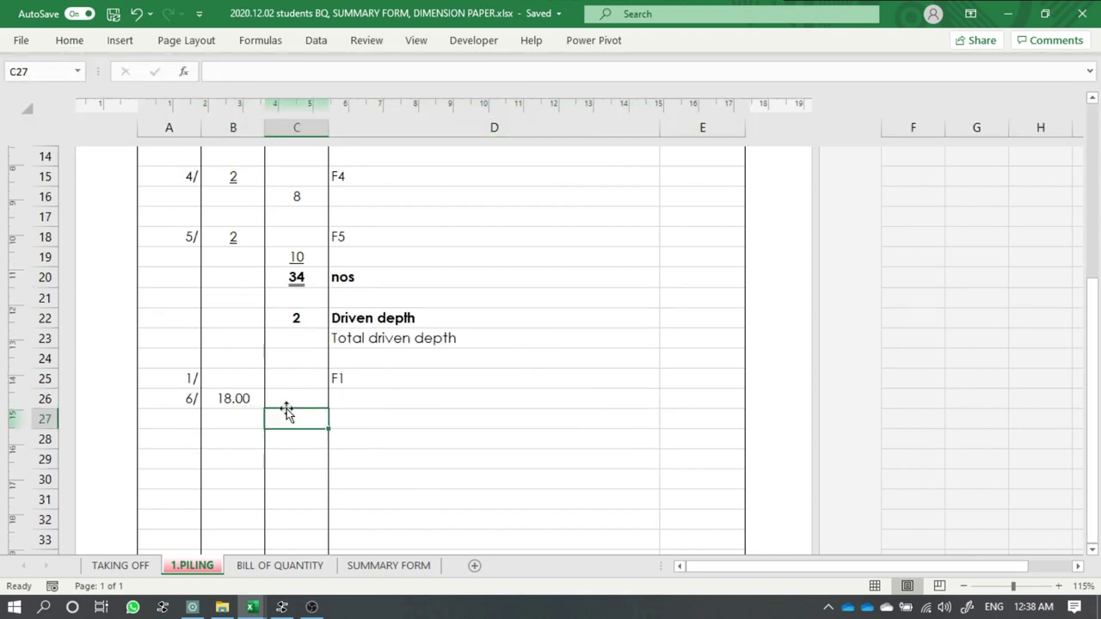
pyautogui.click(233, 400)
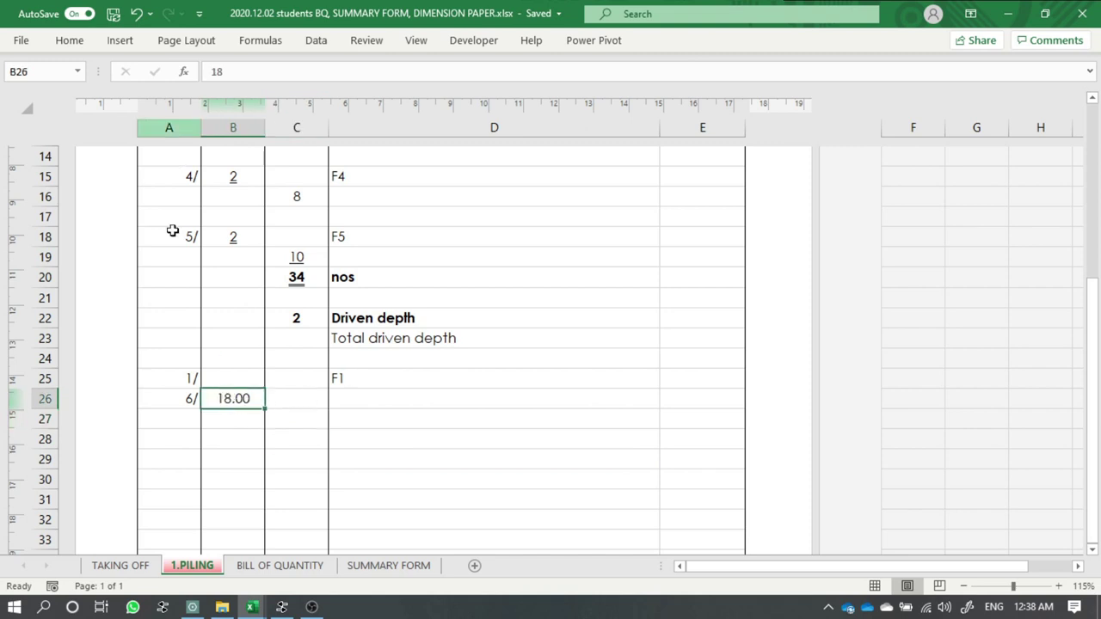
pyautogui.hotkey('ctrl', 'u')
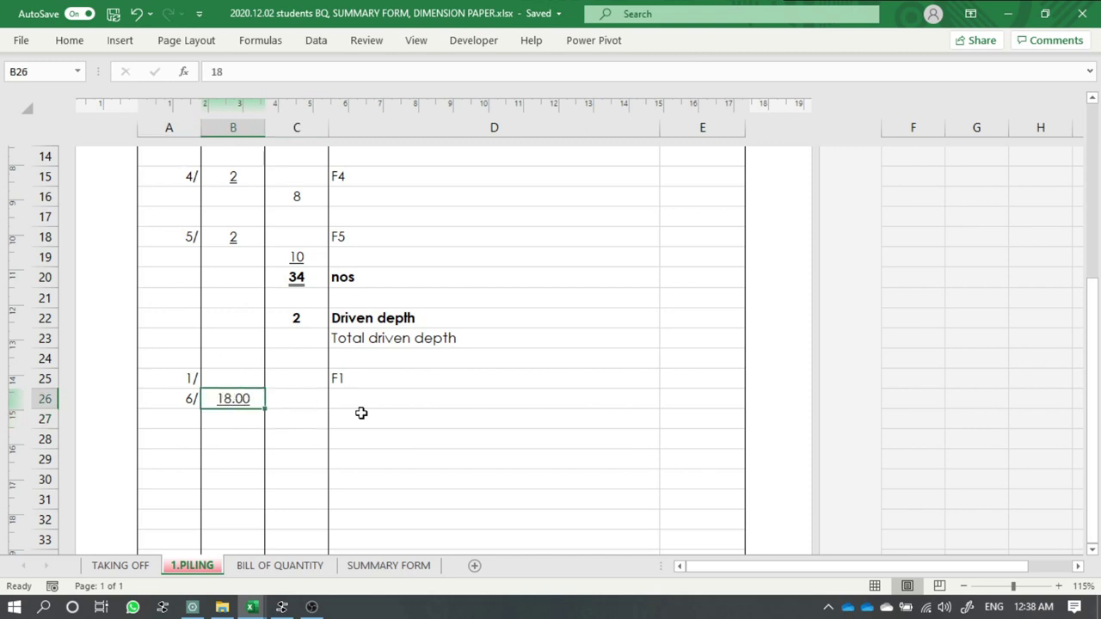
# - Calculate the F1 driven depth in C27 as =A25*A26*B26, showing 108.00
pyautogui.click(460, 438)
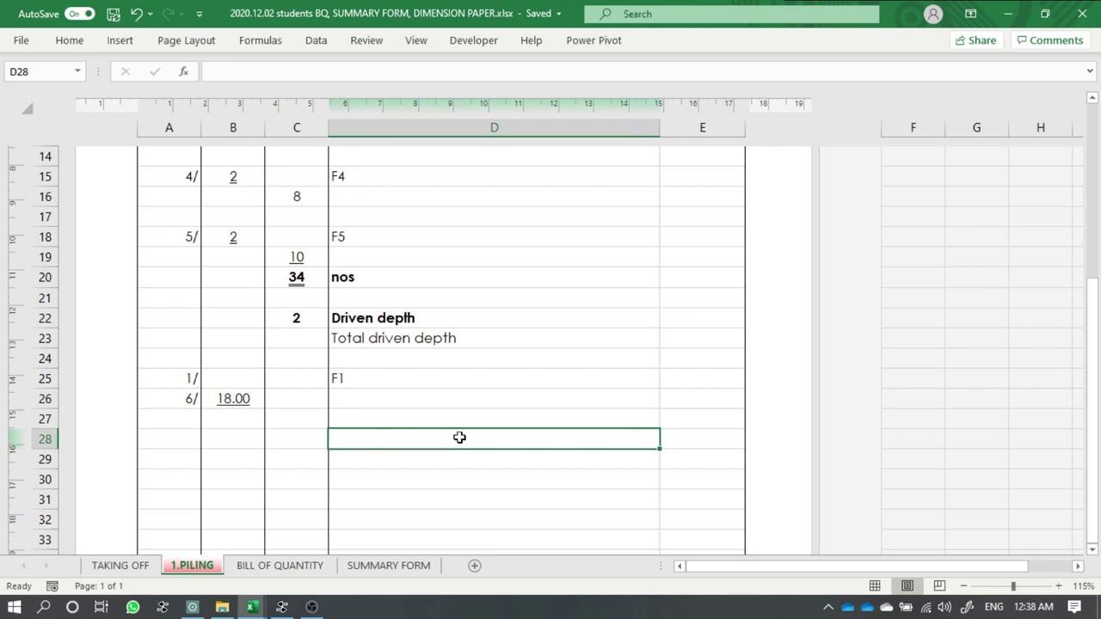
pyautogui.click(309, 419)
pyautogui.write('=')
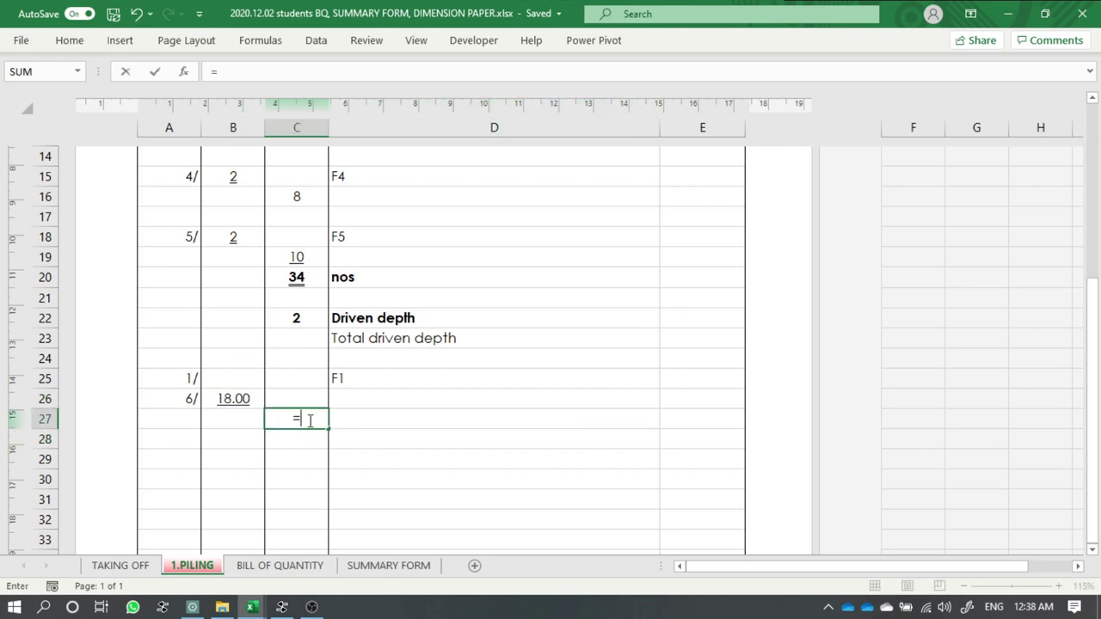
pyautogui.click(179, 380)
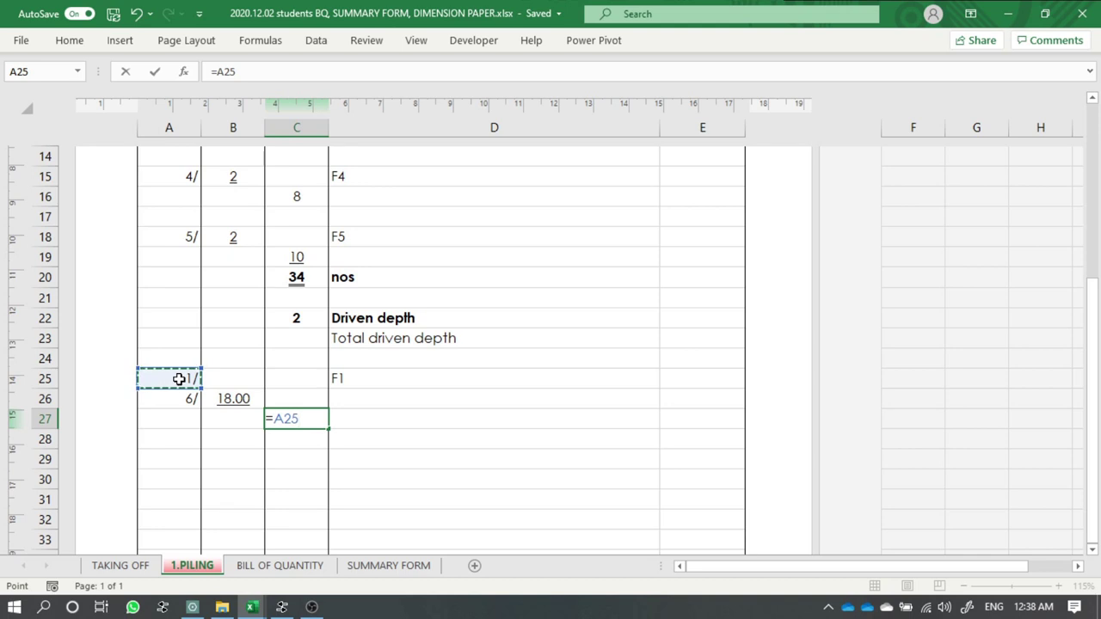
pyautogui.write('*')
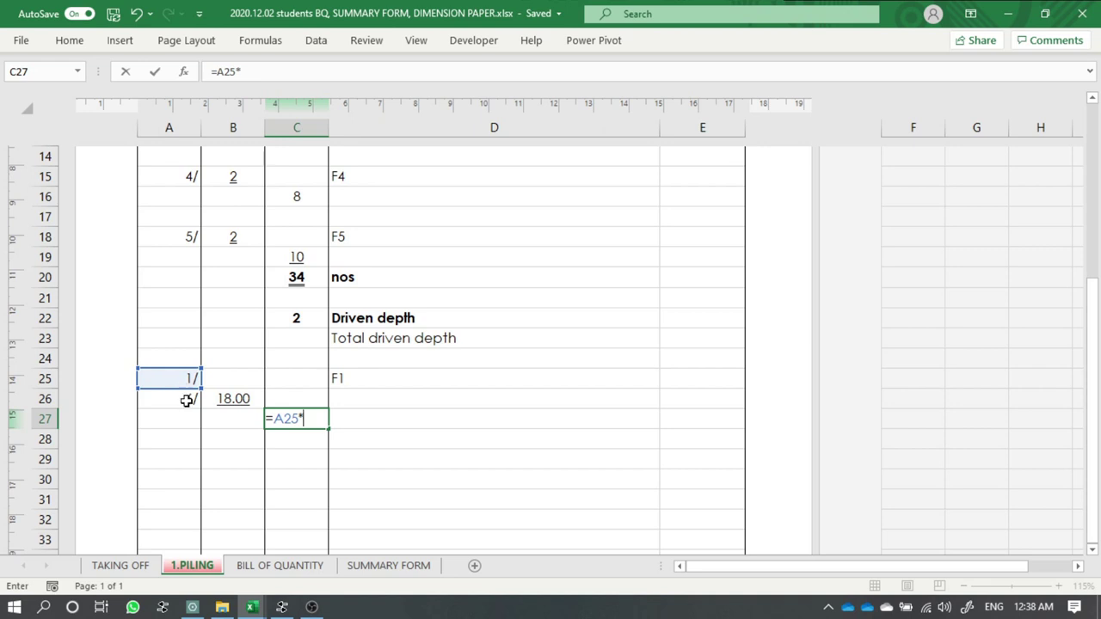
pyautogui.click(186, 401)
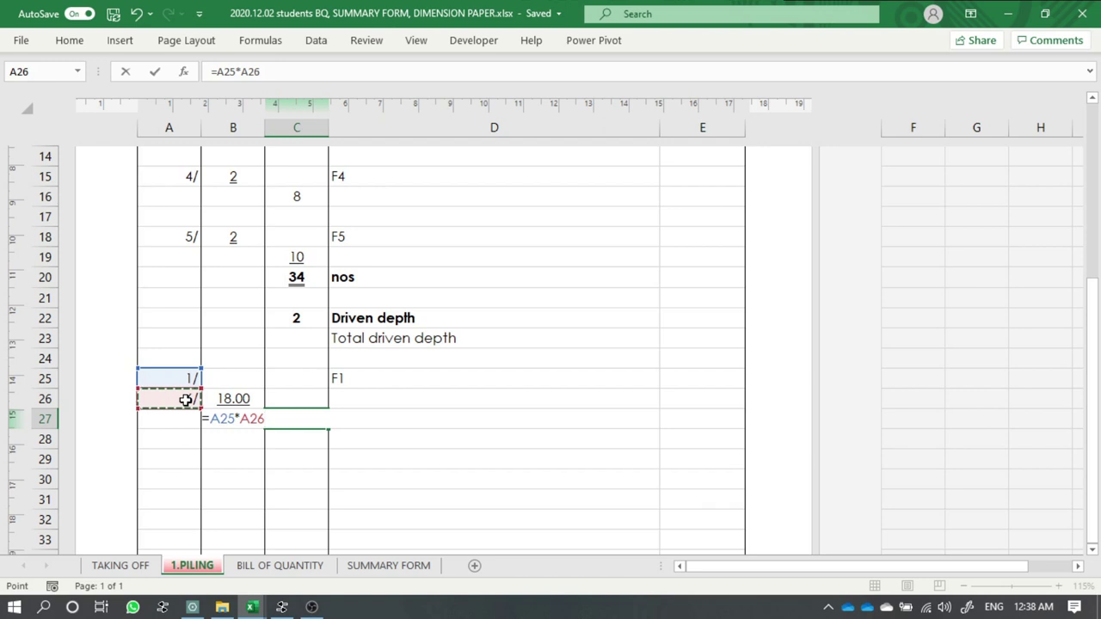
pyautogui.write('*')
pyautogui.click(236, 403)
pyautogui.press('Return')
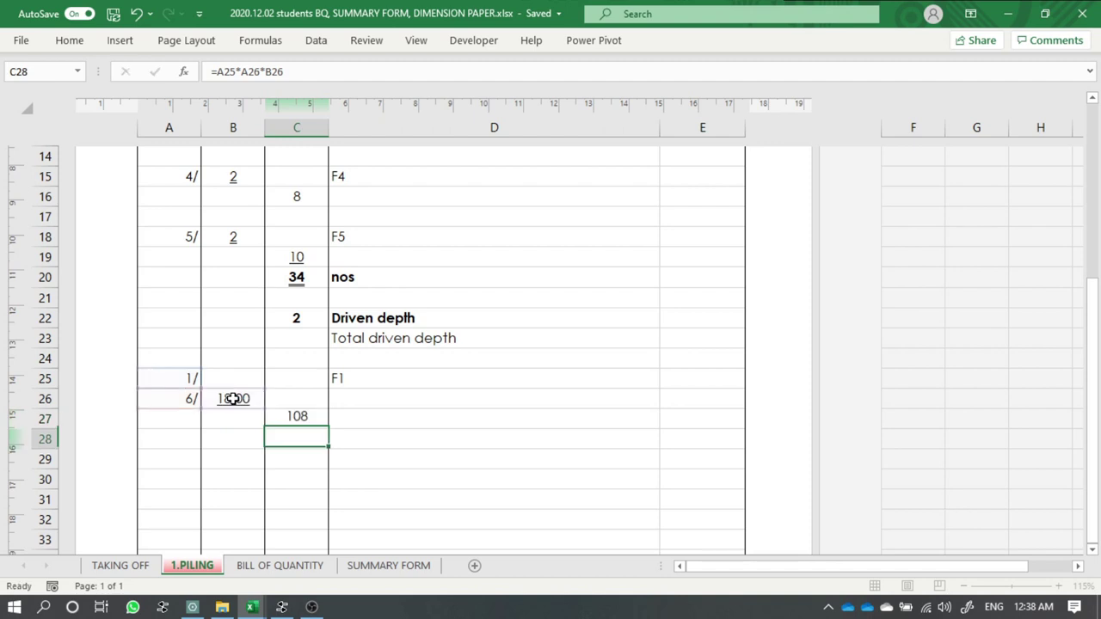
pyautogui.click(306, 420)
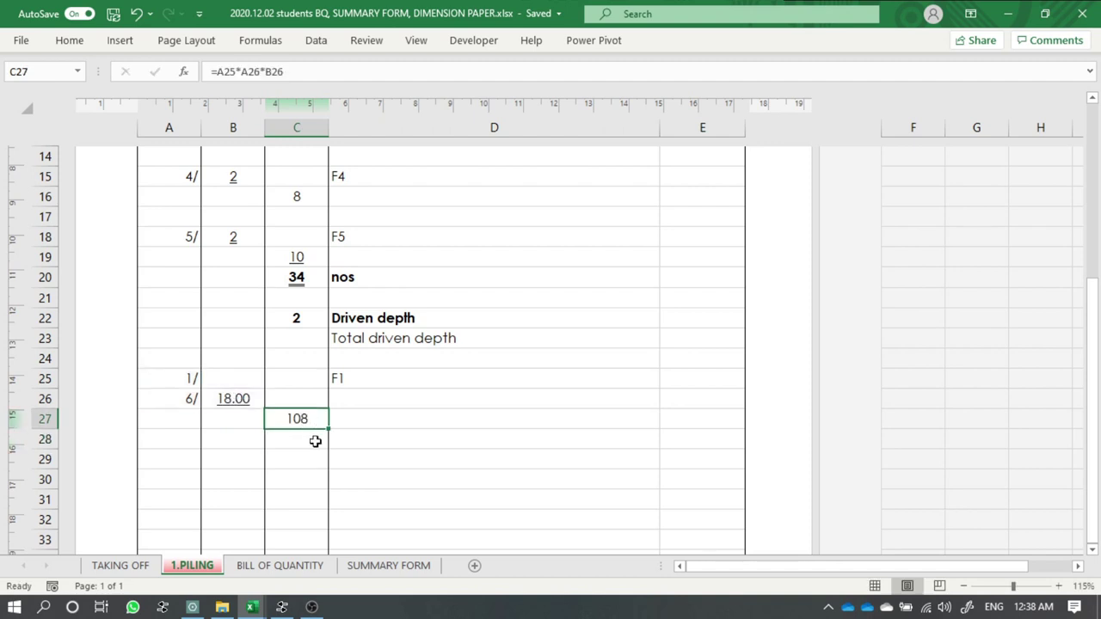
pyautogui.click(76, 41)
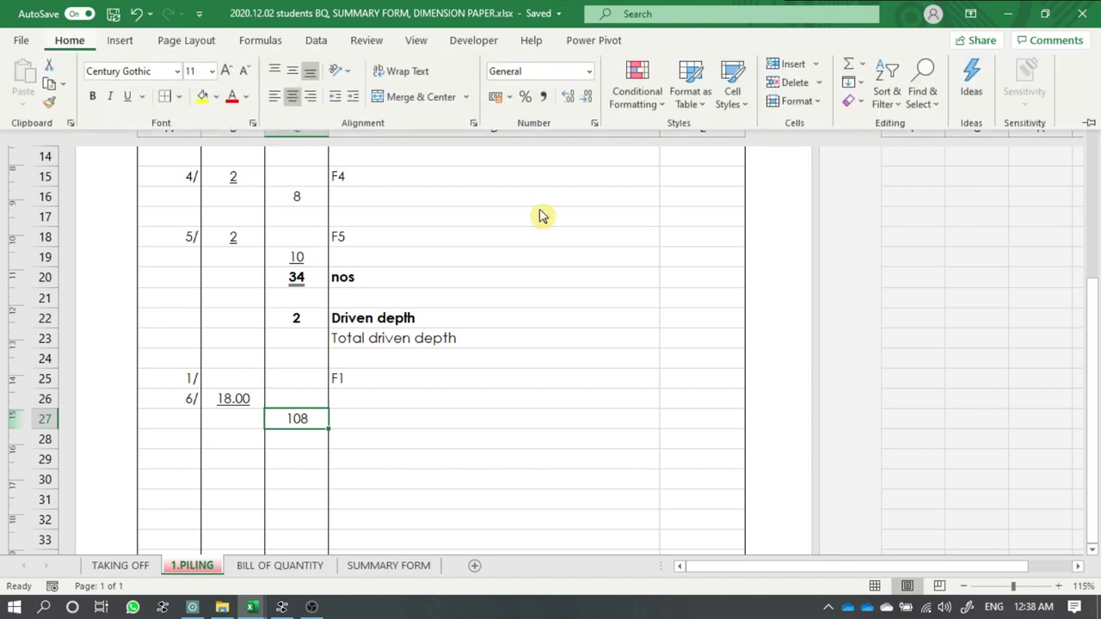
pyautogui.click(568, 96)
pyautogui.click(568, 96)
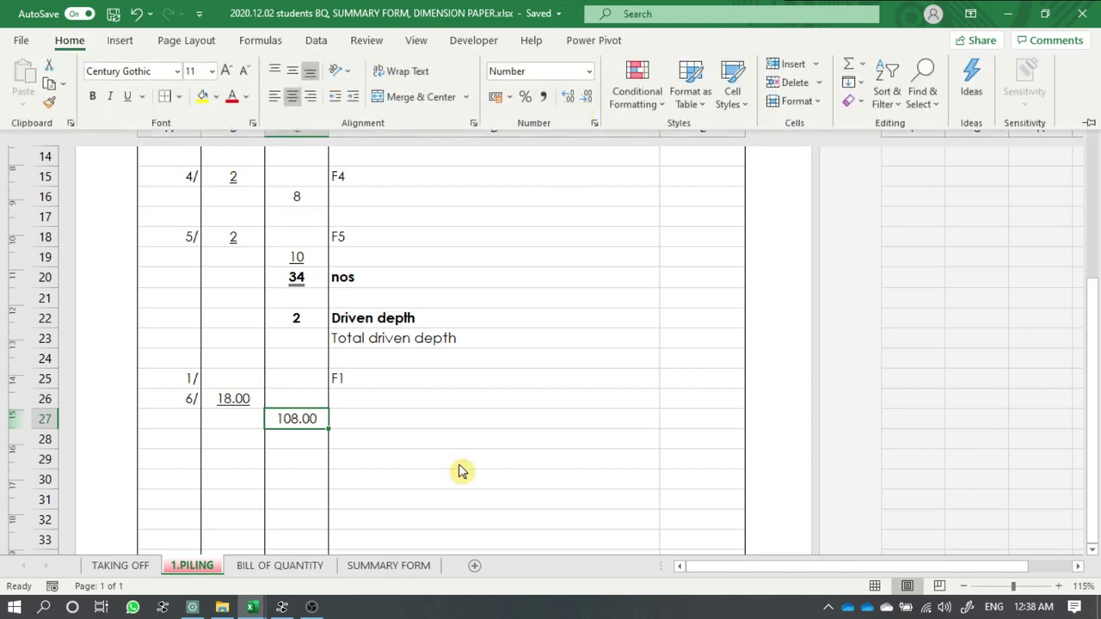
pyautogui.click(443, 459)
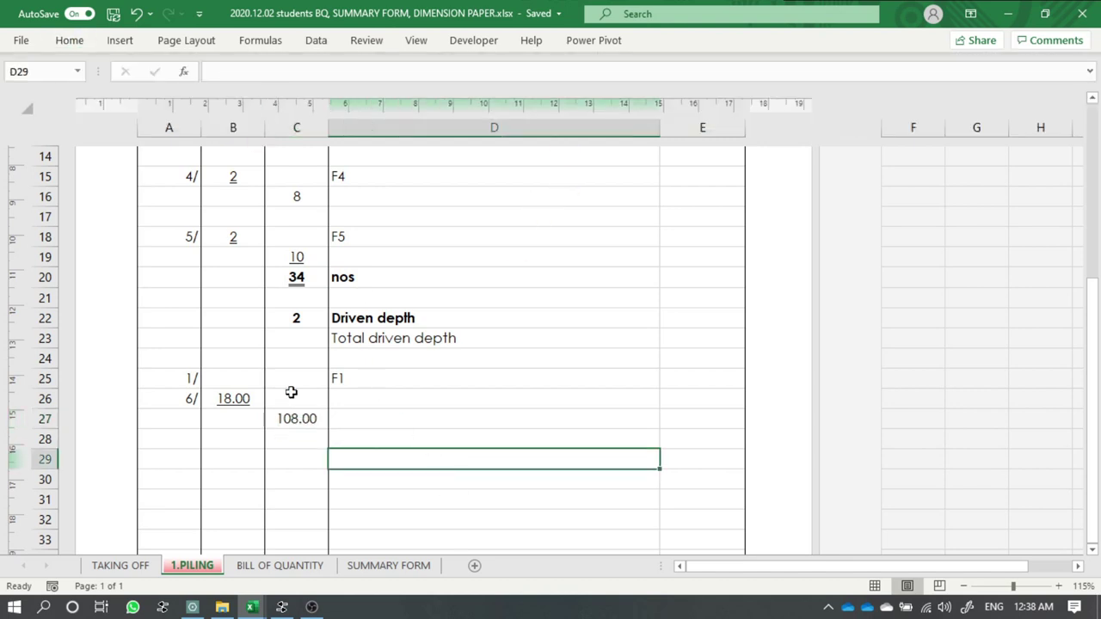
# - Copy the F1 block to rows 29–31 as F2 with counts of 2, totalling 72.00
pyautogui.moveTo(179, 369)
pyautogui.mouseDown()
pyautogui.moveTo(376, 432)
pyautogui.moveTo(360, 458)
pyautogui.mouseUp()
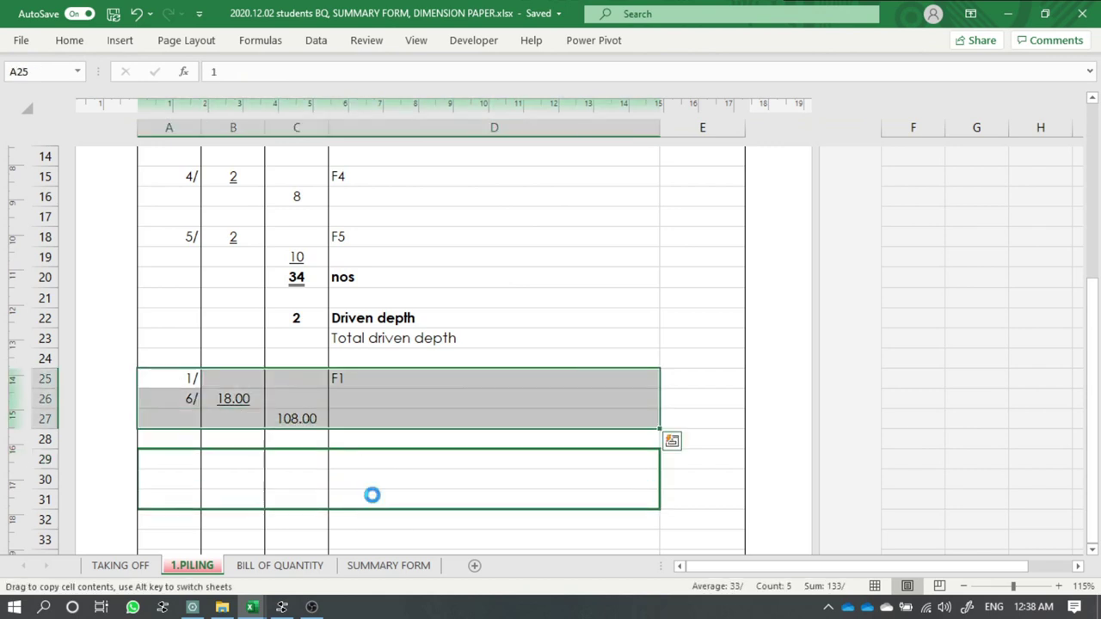
pyautogui.doubleClick(359, 458)
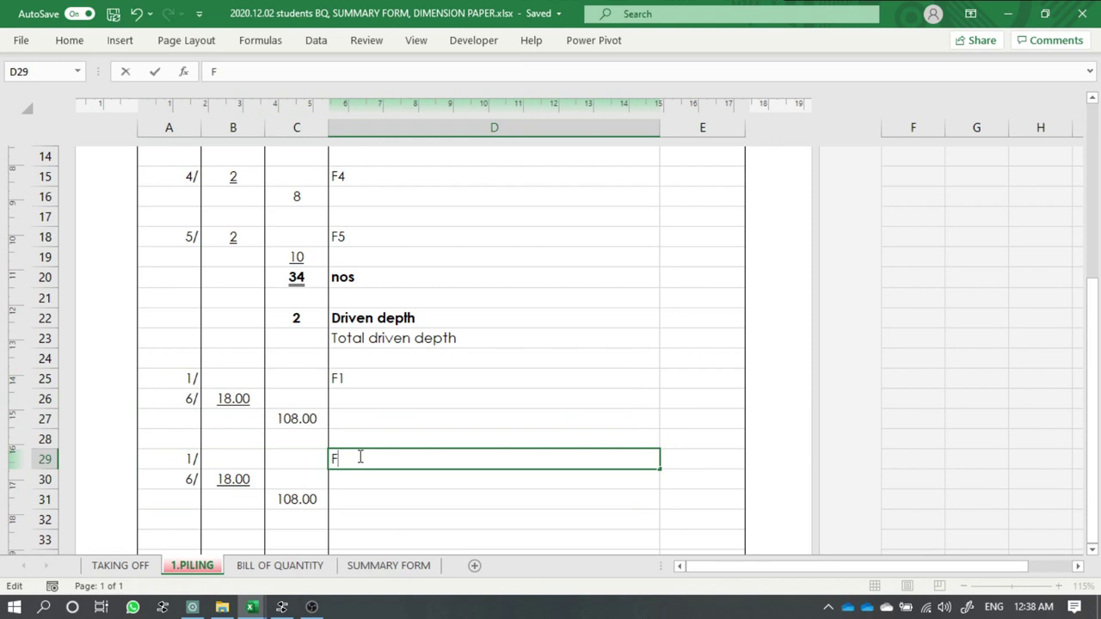
pyautogui.write('2')
pyautogui.press('Return')
pyautogui.click(169, 476)
pyautogui.scroll(1, 246, 379)
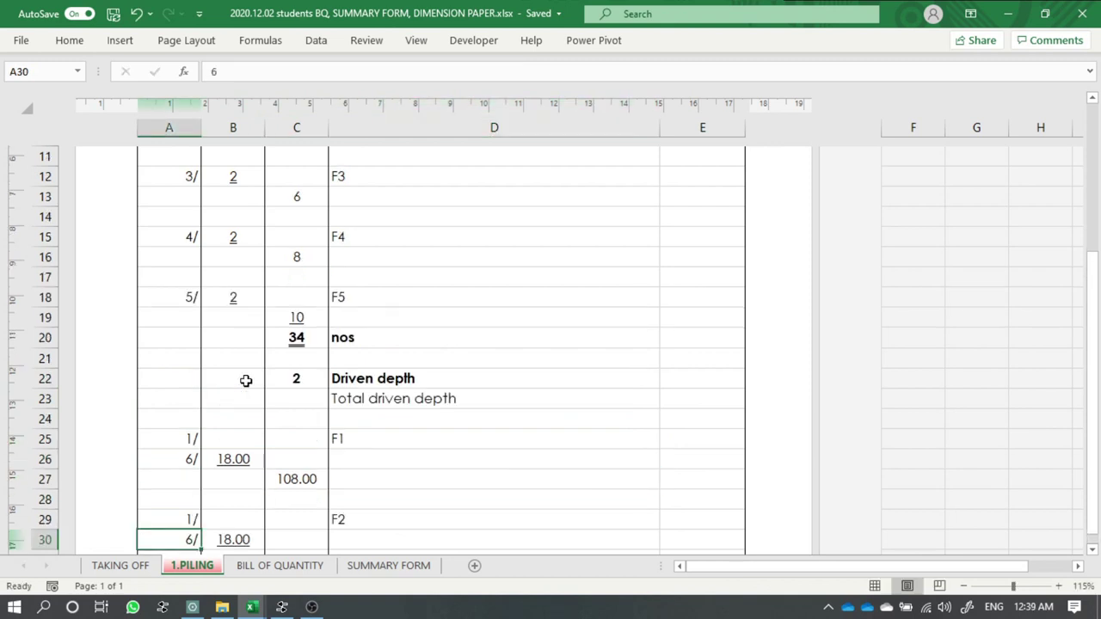
pyautogui.scroll(2, 246, 379)
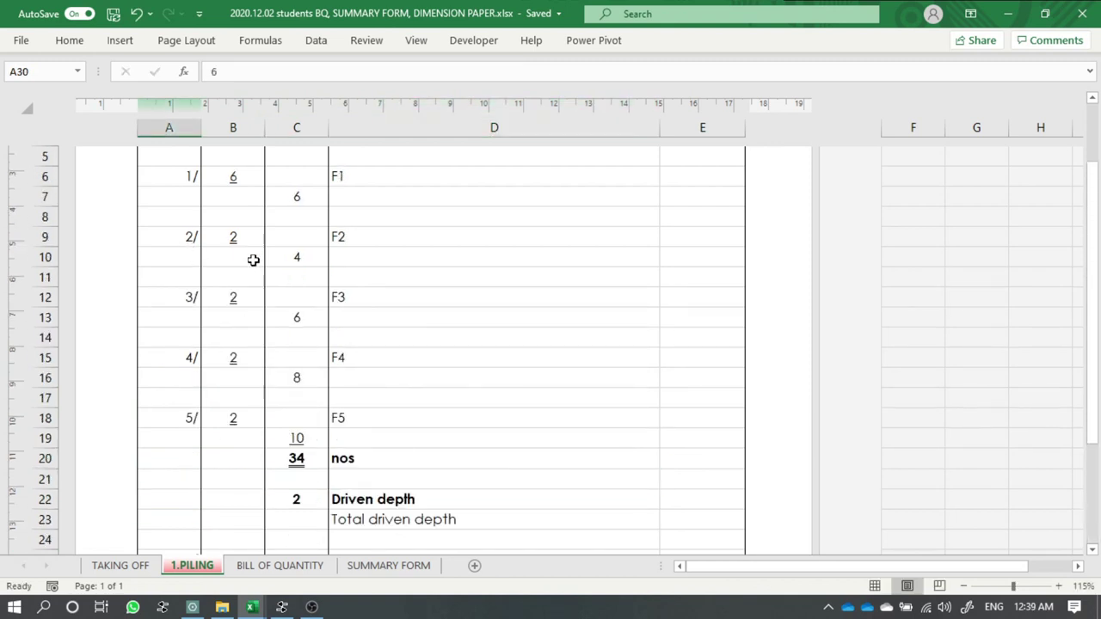
pyautogui.scroll(-3, 253, 260)
pyautogui.click(189, 459)
pyautogui.write('2')
pyautogui.press('Return')
pyautogui.write('2')
pyautogui.press('Return')
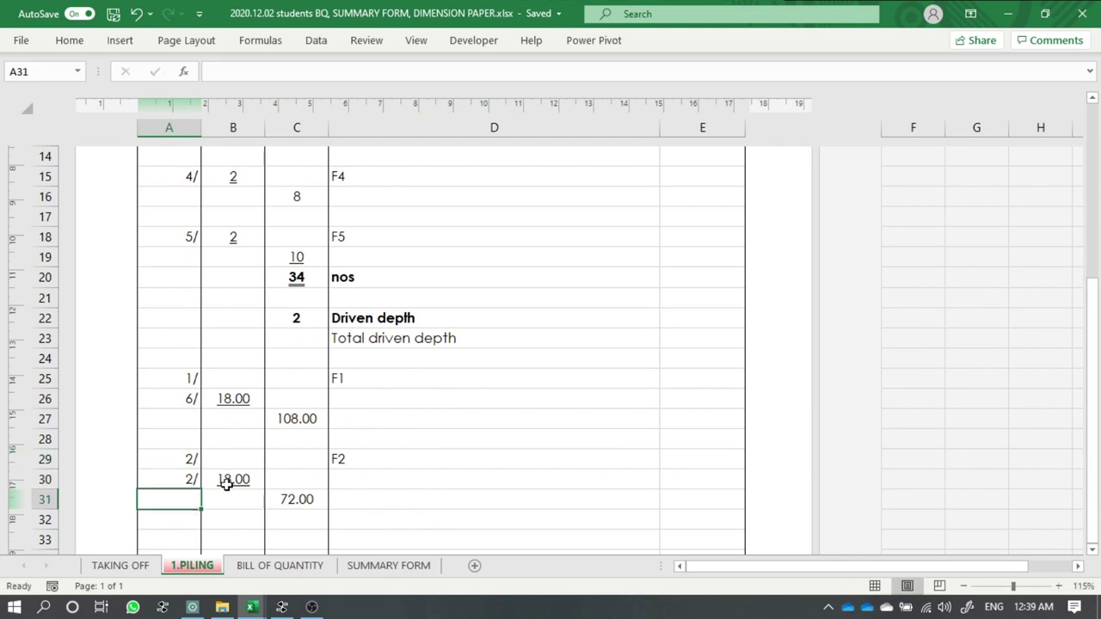
pyautogui.click(226, 485)
pyautogui.click(362, 498)
# - Copy the F2 block to rows 33–35 as F3 with count 3, totalling 108.00
pyautogui.scroll(-2, 344, 468)
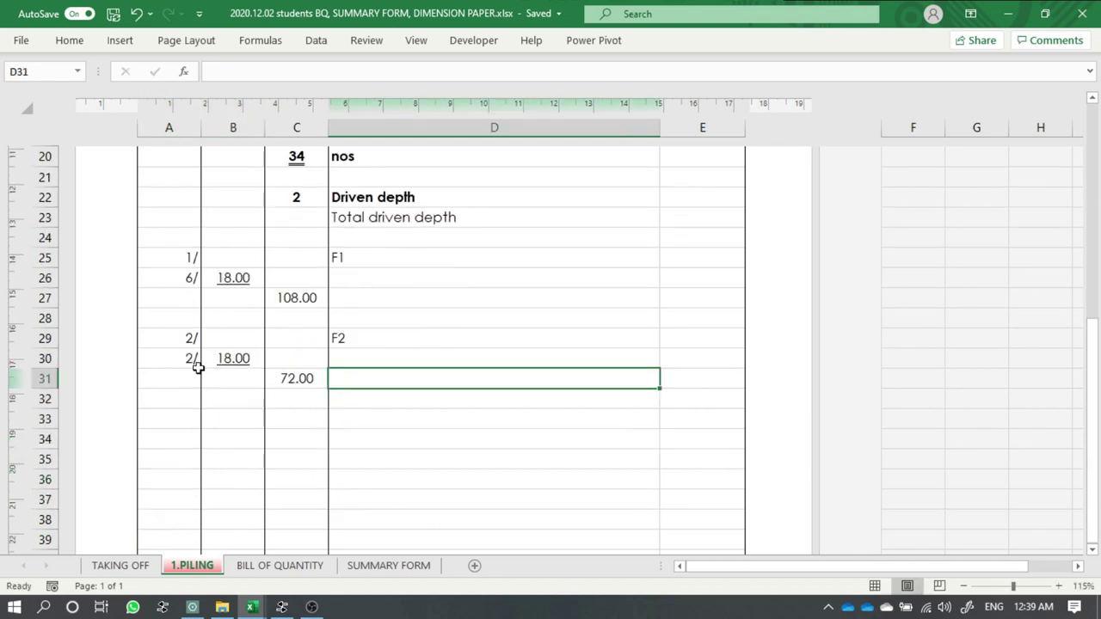
pyautogui.moveTo(189, 338)
pyautogui.mouseDown()
pyautogui.moveTo(387, 378)
pyautogui.moveTo(393, 455)
pyautogui.mouseUp()
pyautogui.doubleClick(379, 418)
pyautogui.press('BackSpace')
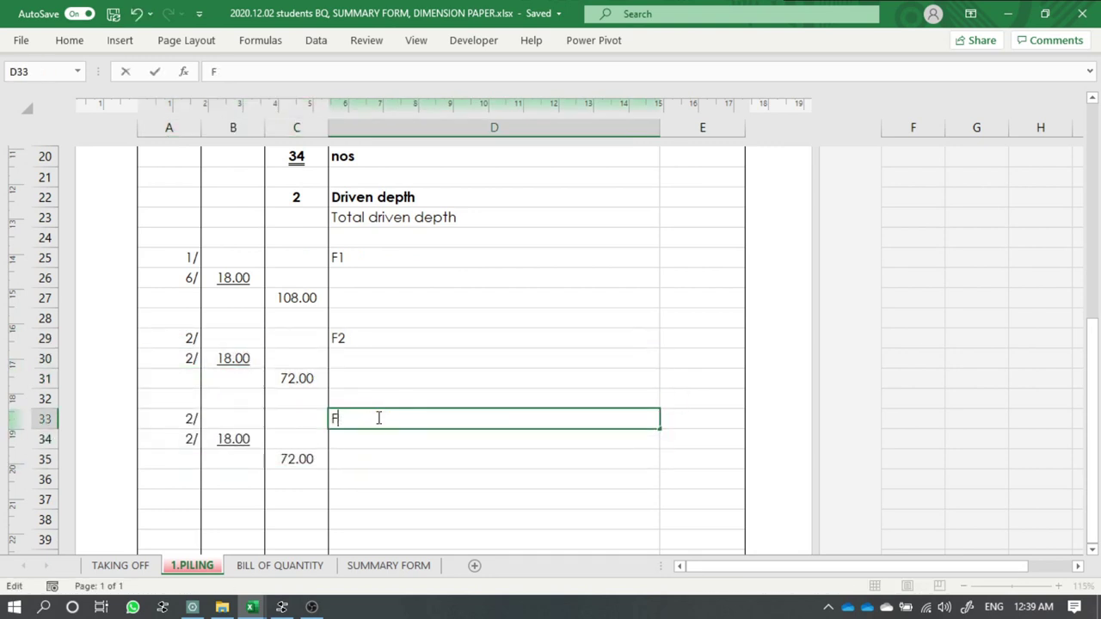
pyautogui.press('Return')
pyautogui.scroll(5, 388, 353)
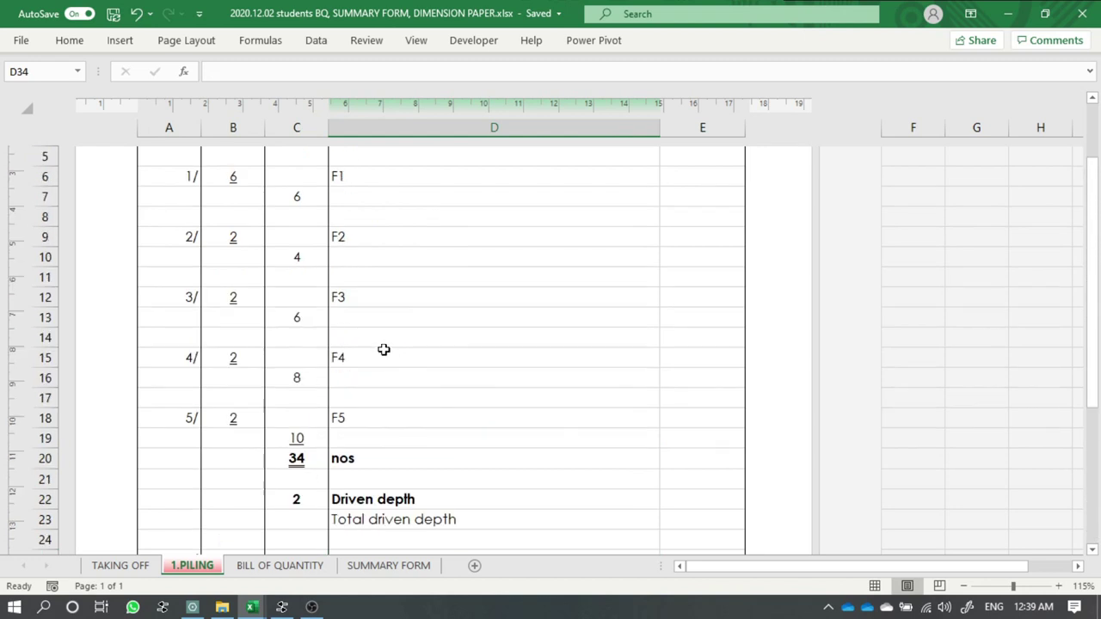
pyautogui.scroll(-1, 218, 316)
pyautogui.scroll(-3, 334, 332)
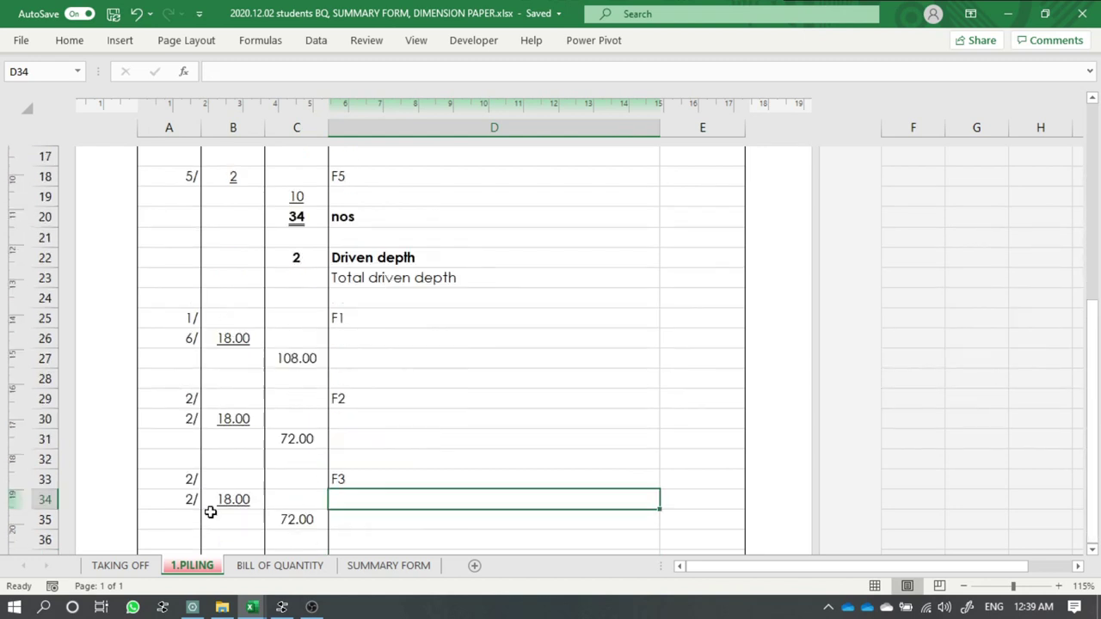
pyautogui.click(183, 475)
pyautogui.write('3')
pyautogui.press('Return')
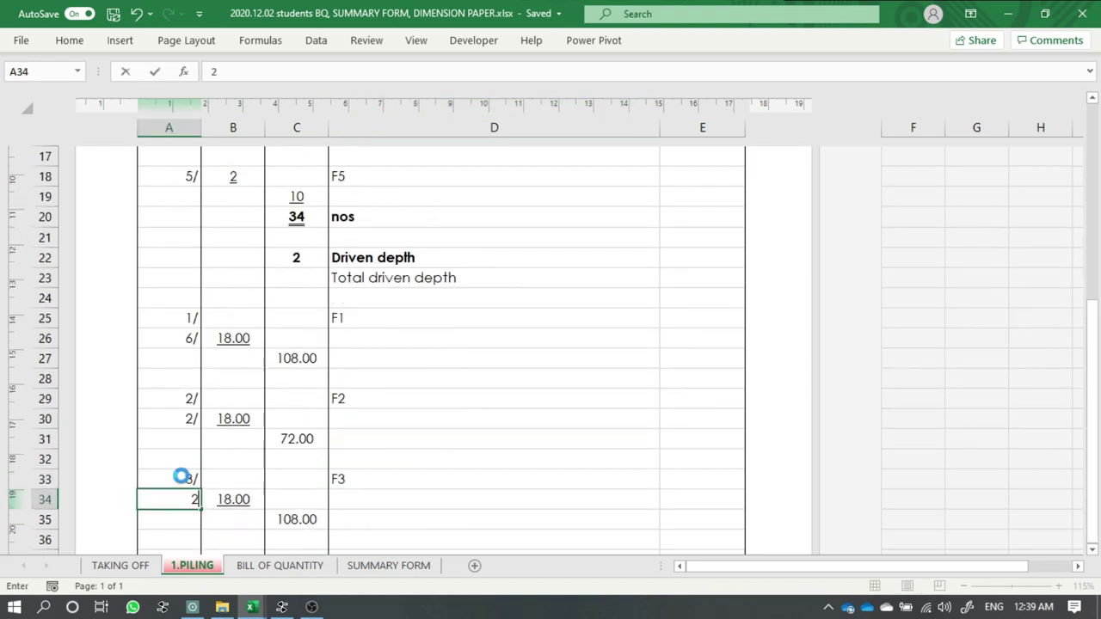
pyautogui.press('Return')
pyautogui.scroll(-1, 250, 439)
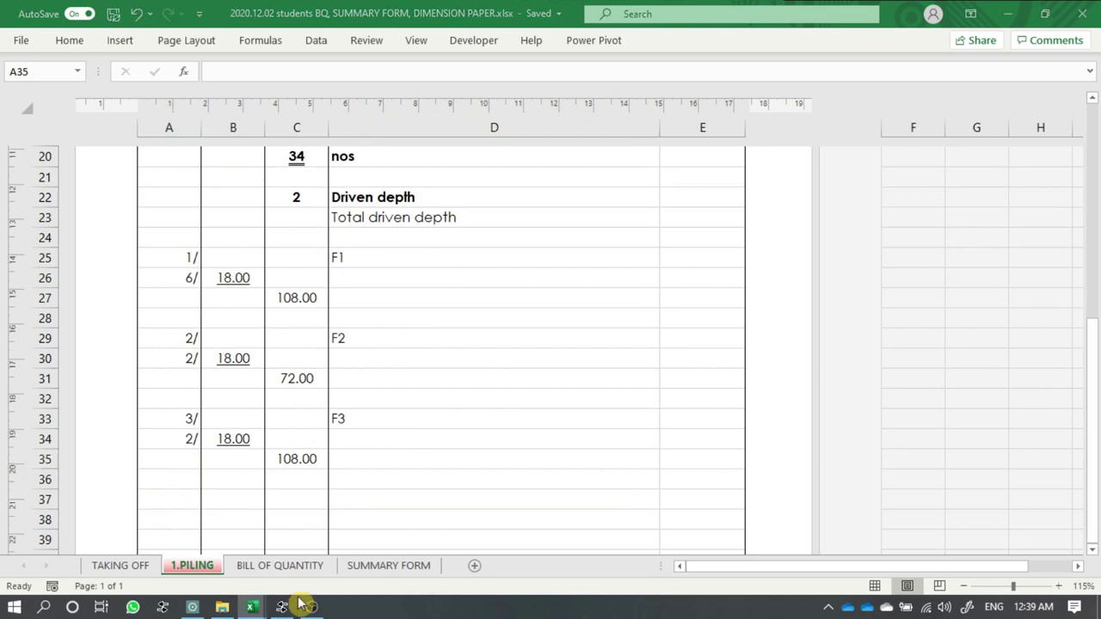
pyautogui.click(251, 606)
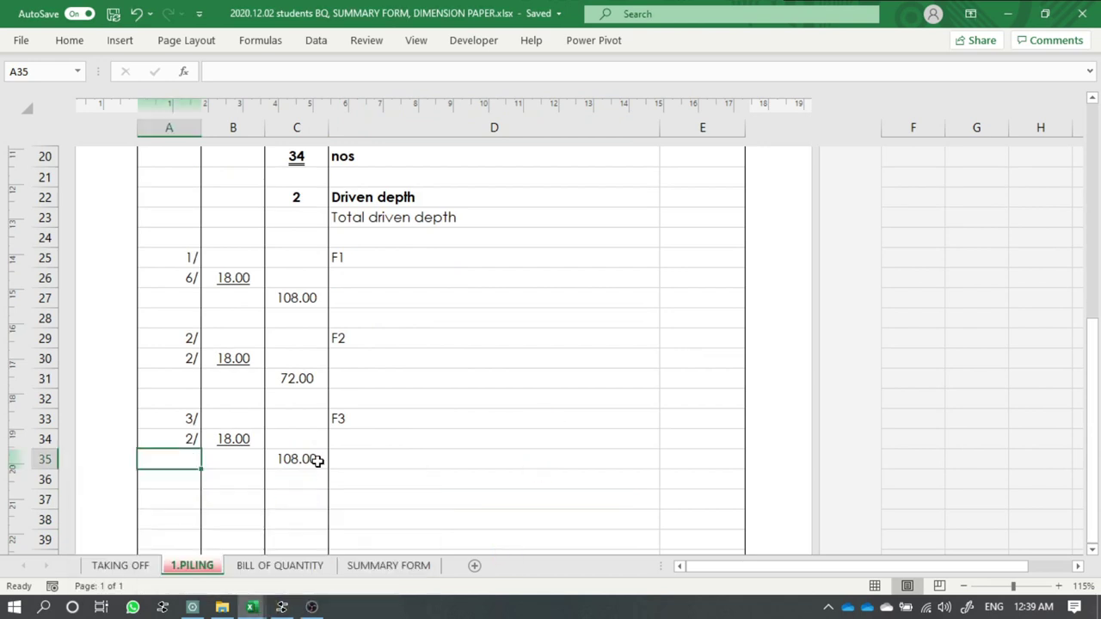
# - Copy the F3 block to rows 37–39 as F4 with count 4, totalling 144.00
pyautogui.moveTo(184, 419)
pyautogui.mouseDown()
pyautogui.moveTo(353, 457)
pyautogui.moveTo(376, 497)
pyautogui.mouseUp()
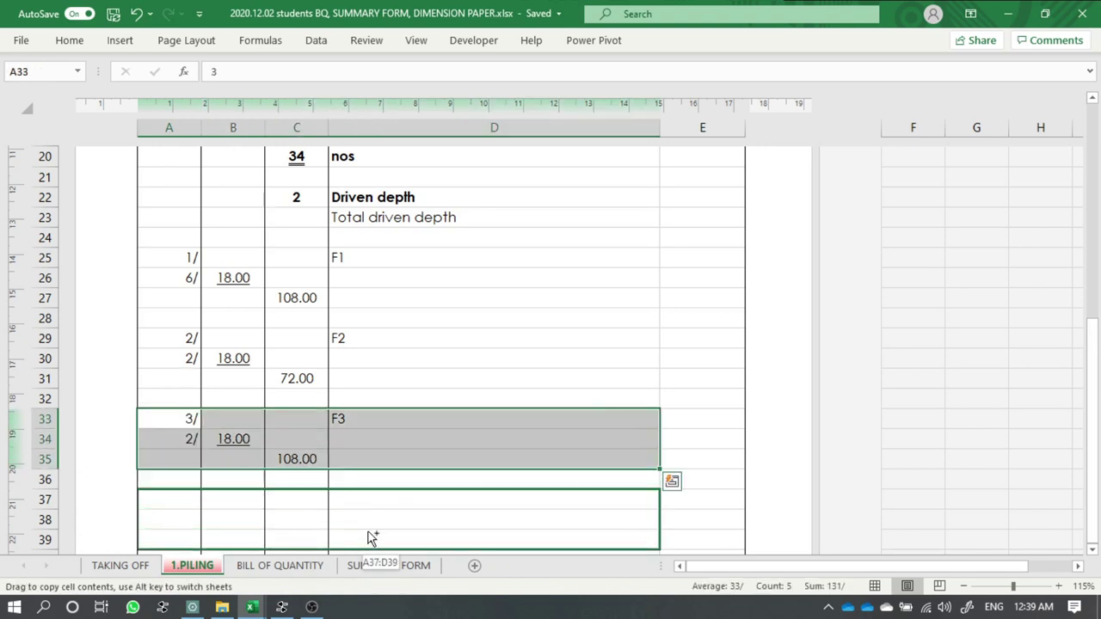
pyautogui.scroll(-1, 388, 464)
pyautogui.doubleClick(383, 438)
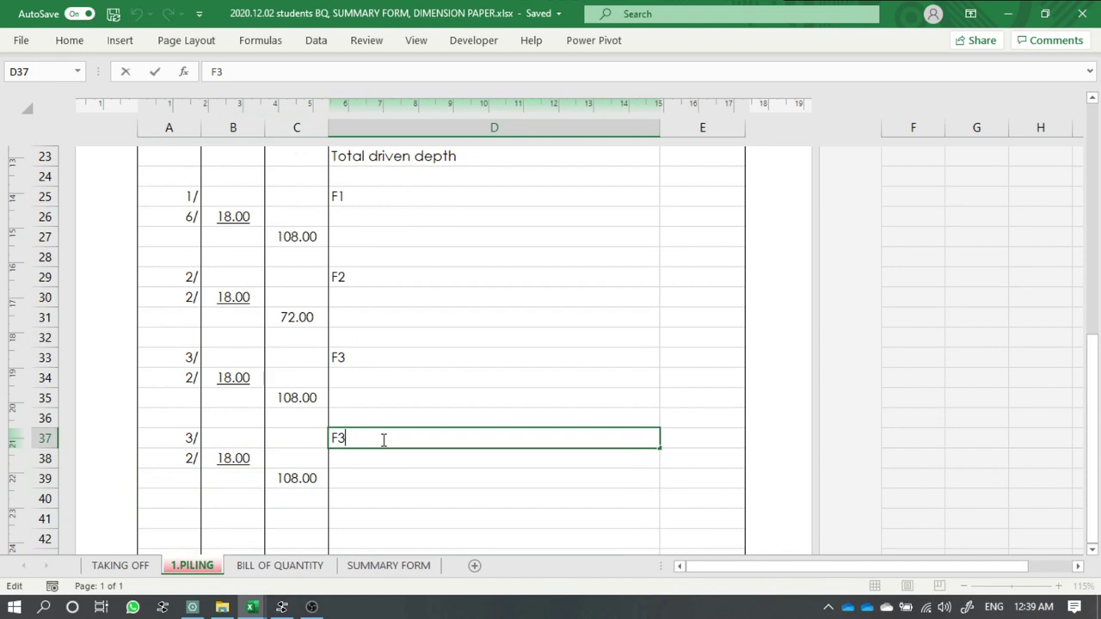
pyautogui.press('Return')
pyautogui.scroll(1, 349, 413)
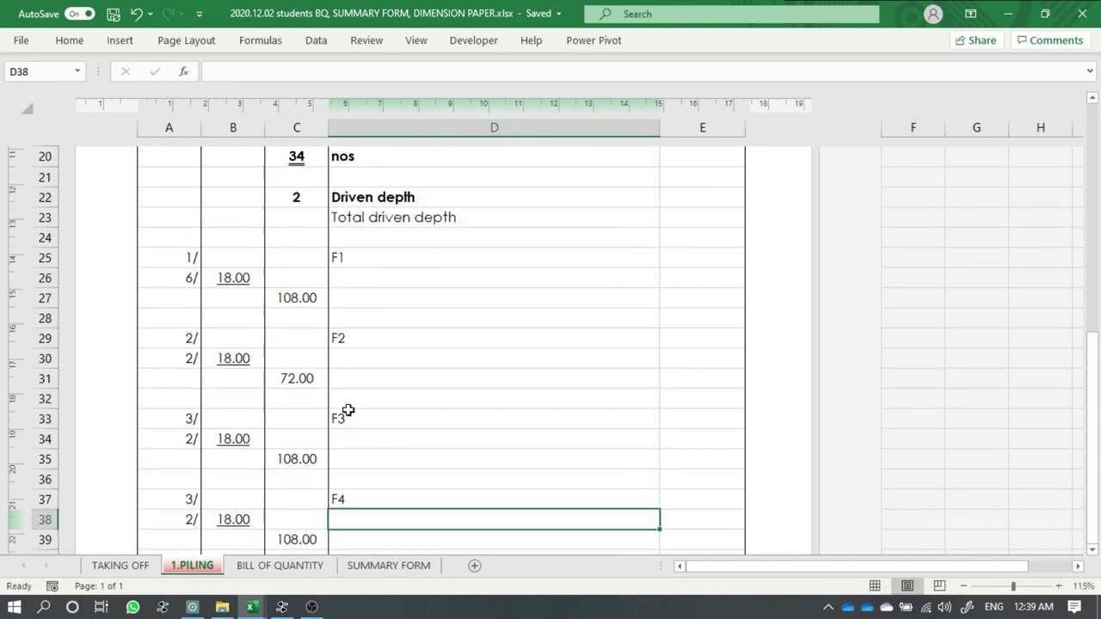
pyautogui.scroll(4, 347, 409)
pyautogui.scroll(-1, 290, 336)
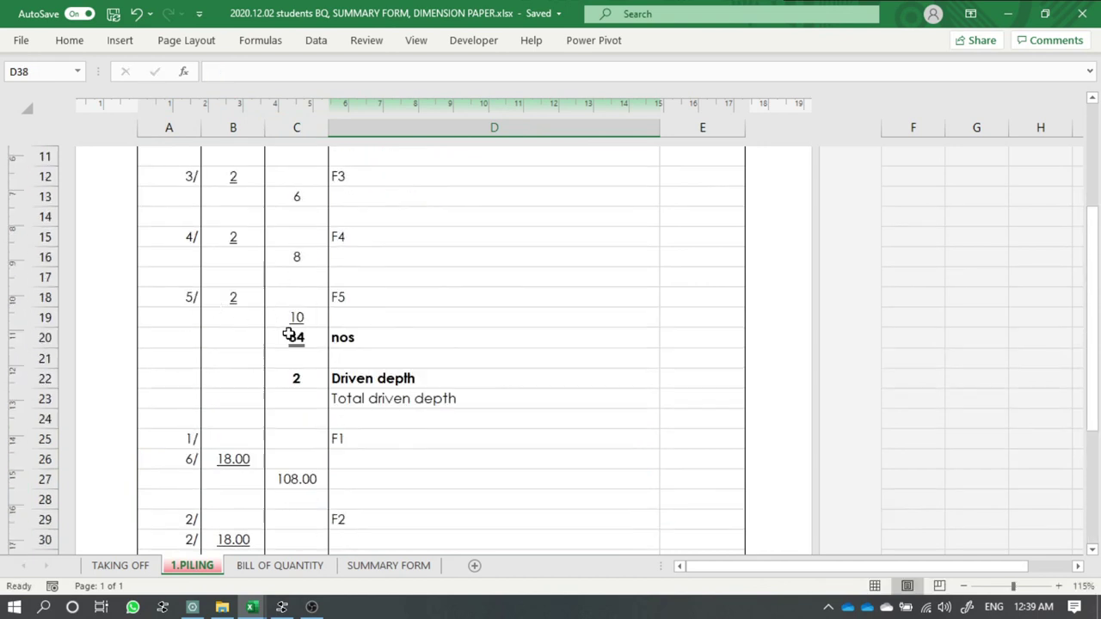
pyautogui.scroll(-3, 322, 460)
pyautogui.scroll(-1, 258, 461)
pyautogui.click(189, 440)
pyautogui.write('4')
pyautogui.press('Return')
pyautogui.press('Return')
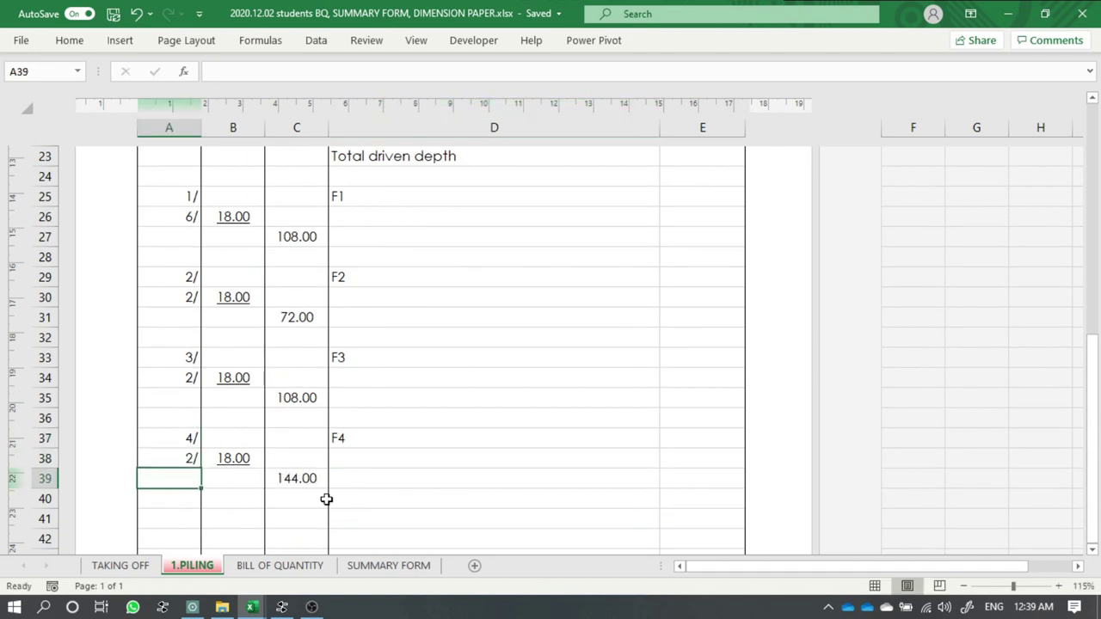
pyautogui.click(359, 485)
pyautogui.click(374, 499)
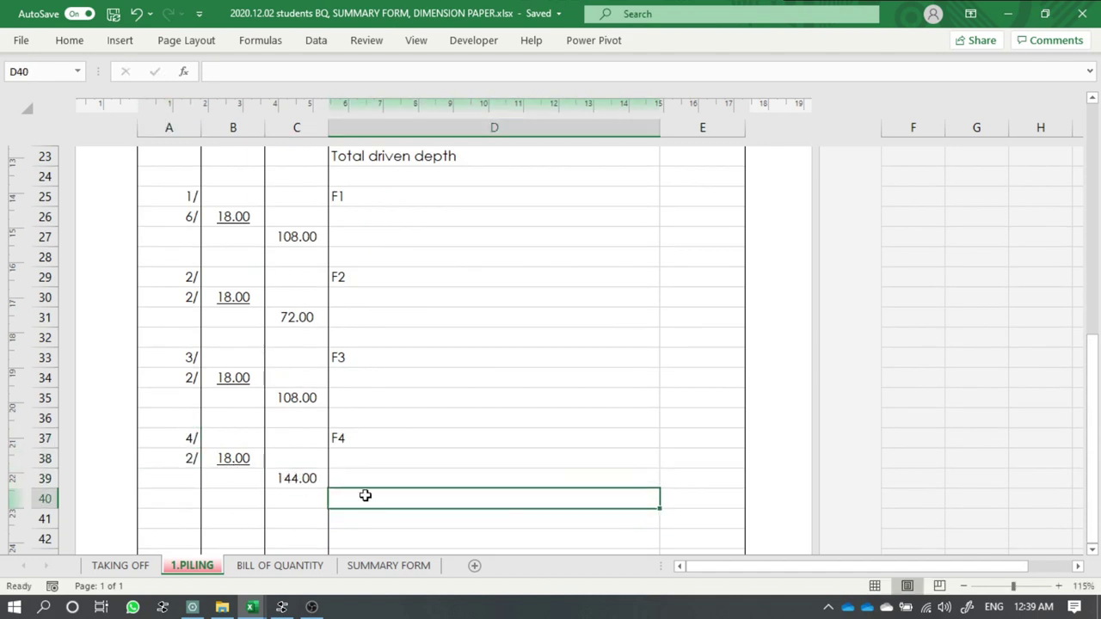
# - Copy the F4 block to rows 41–43 as F5 with count 5, totalling 180.00
pyautogui.moveTo(189, 439)
pyautogui.mouseDown()
pyautogui.moveTo(364, 479)
pyautogui.moveTo(387, 563)
pyautogui.mouseUp()
pyautogui.scroll(1, 327, 379)
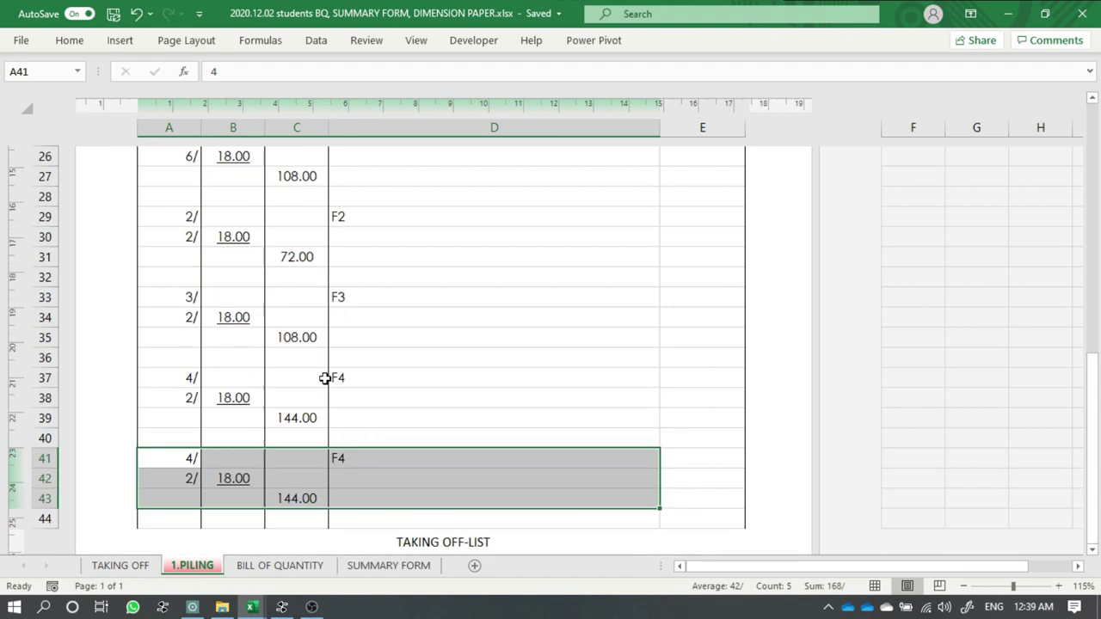
pyautogui.scroll(8, 324, 379)
pyautogui.scroll(3, 255, 376)
pyautogui.scroll(-3, 252, 371)
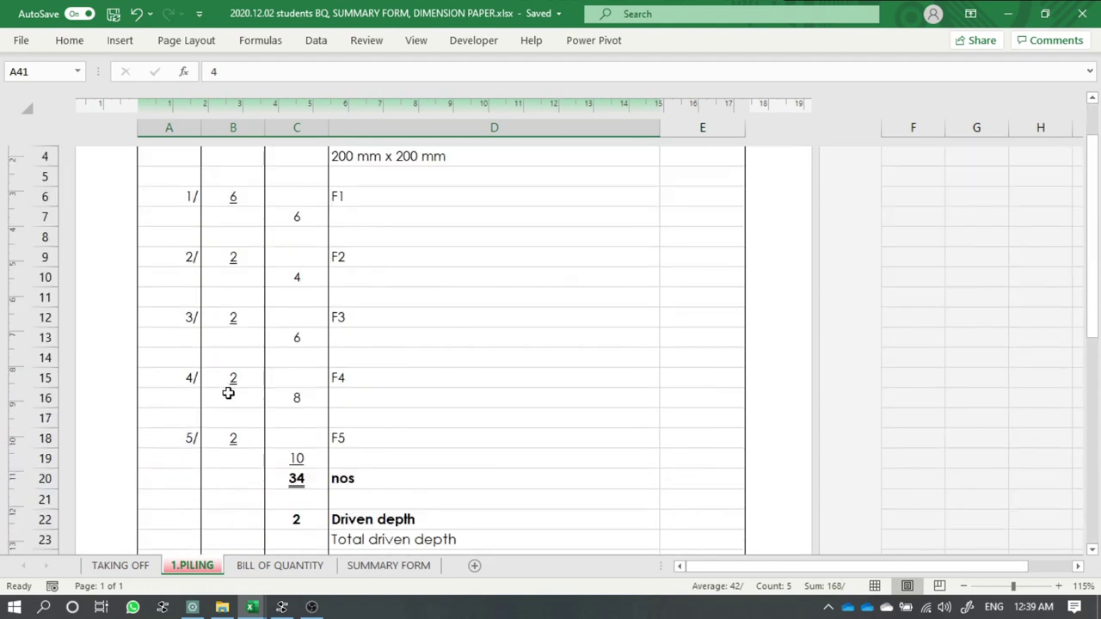
pyautogui.scroll(-6, 232, 392)
pyautogui.scroll(-2, 232, 391)
pyautogui.click(364, 416)
pyautogui.doubleClick(364, 416)
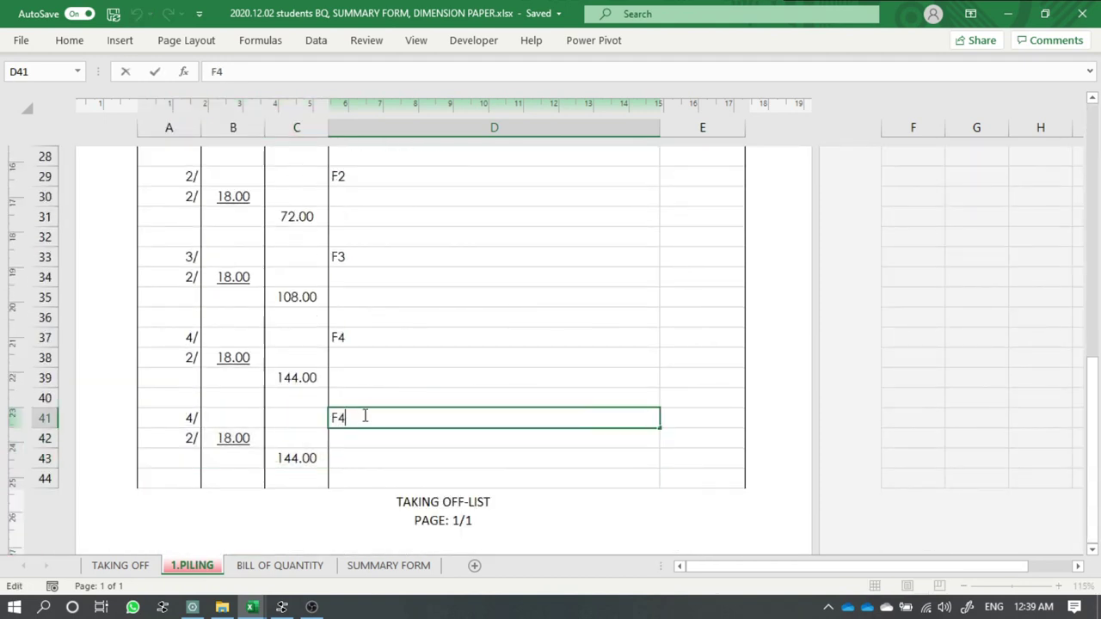
pyautogui.write('5')
pyautogui.press('Return')
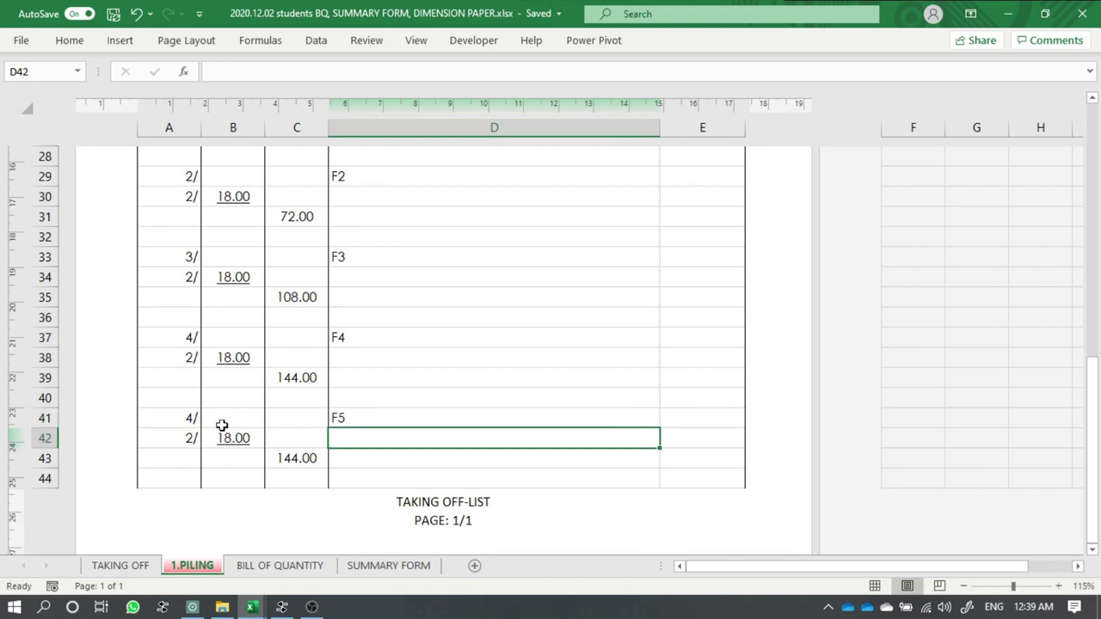
pyautogui.click(183, 416)
pyautogui.write('5')
pyautogui.press('Return')
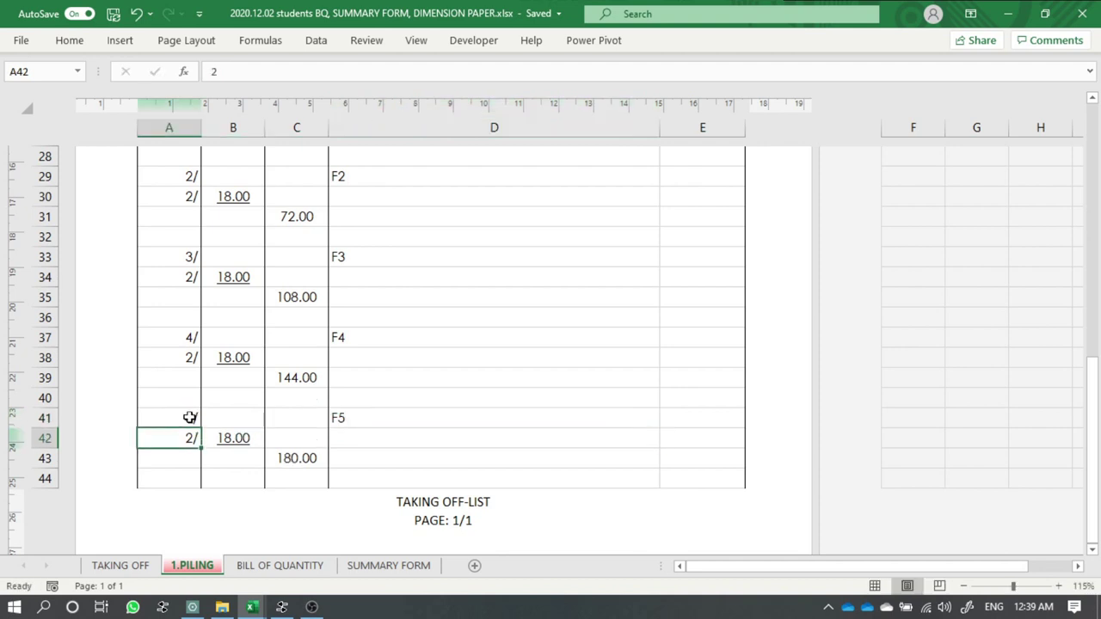
pyautogui.click(316, 474)
pyautogui.click(310, 456)
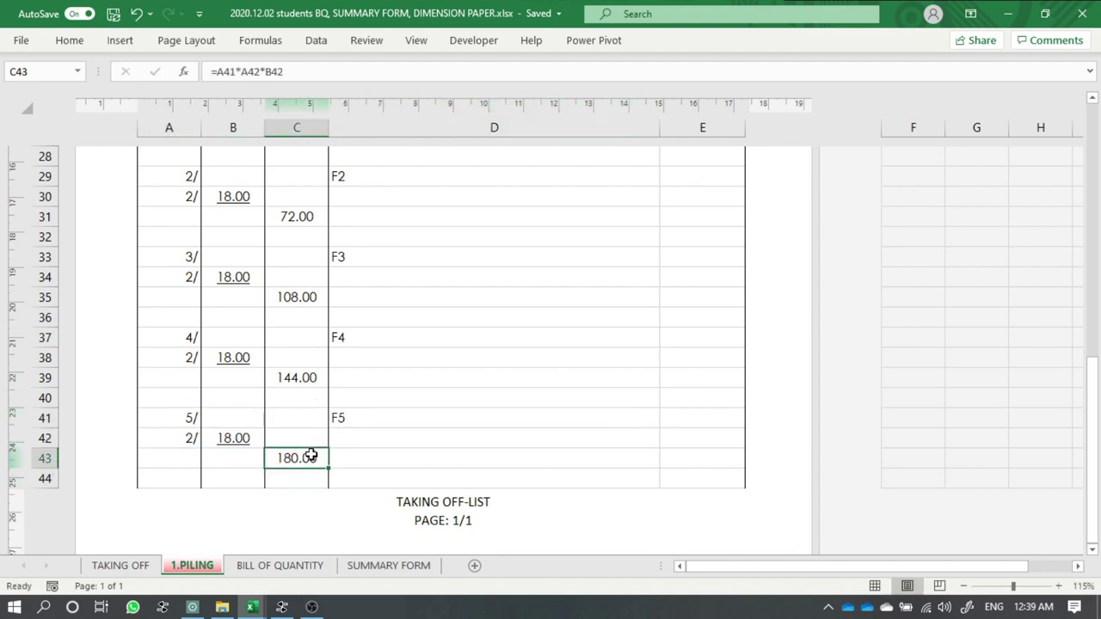
pyautogui.scroll(1, 351, 366)
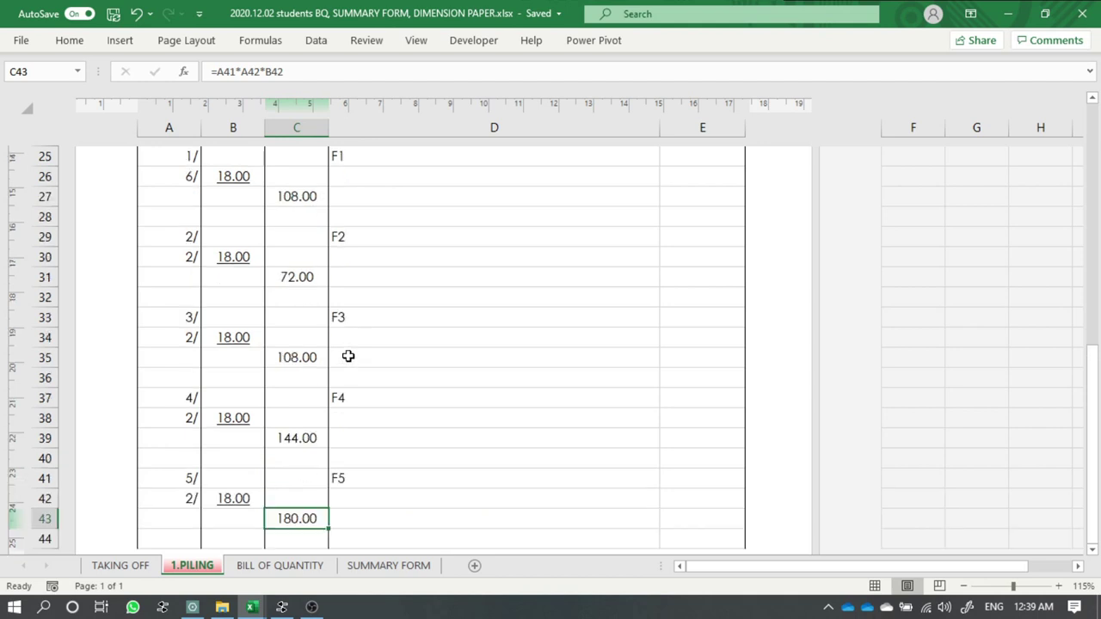
pyautogui.keyDown('ctrl'); pyautogui.scroll(-1, 408, 316); pyautogui.keyUp('ctrl')
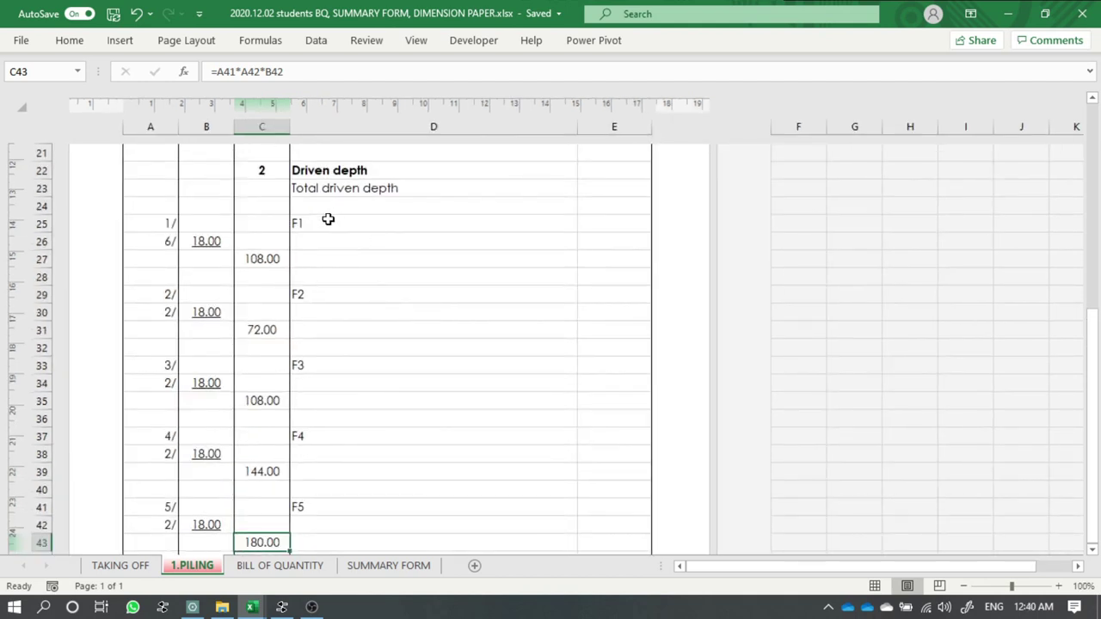
pyautogui.scroll(-1, 328, 220)
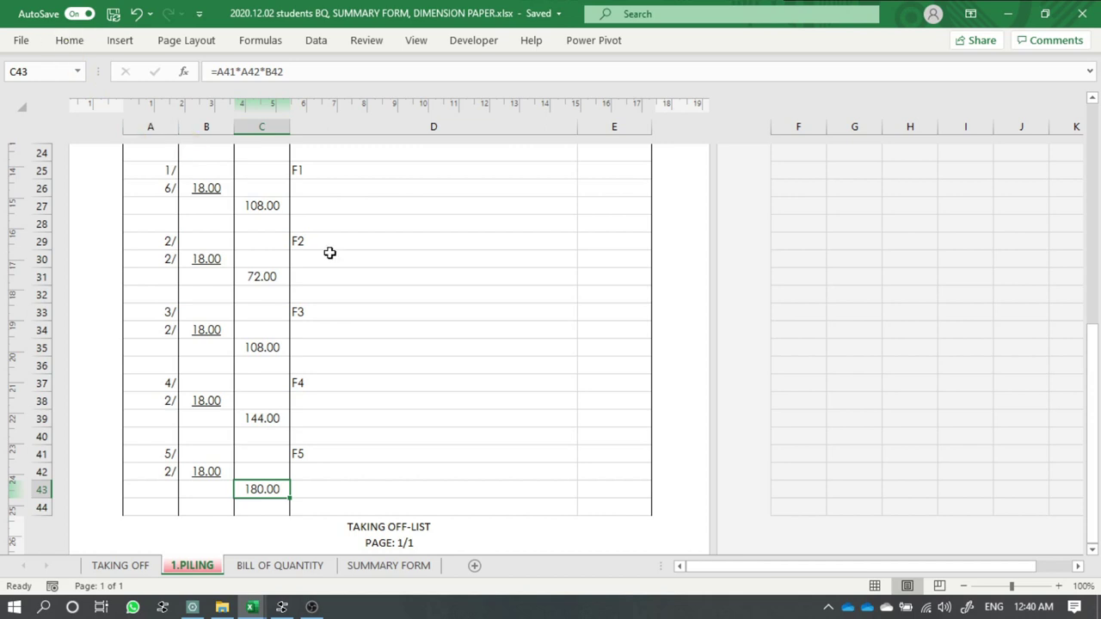
# - Enter =SUM(C27:C43) in C44 for a grand total of 612.00
pyautogui.click(268, 504)
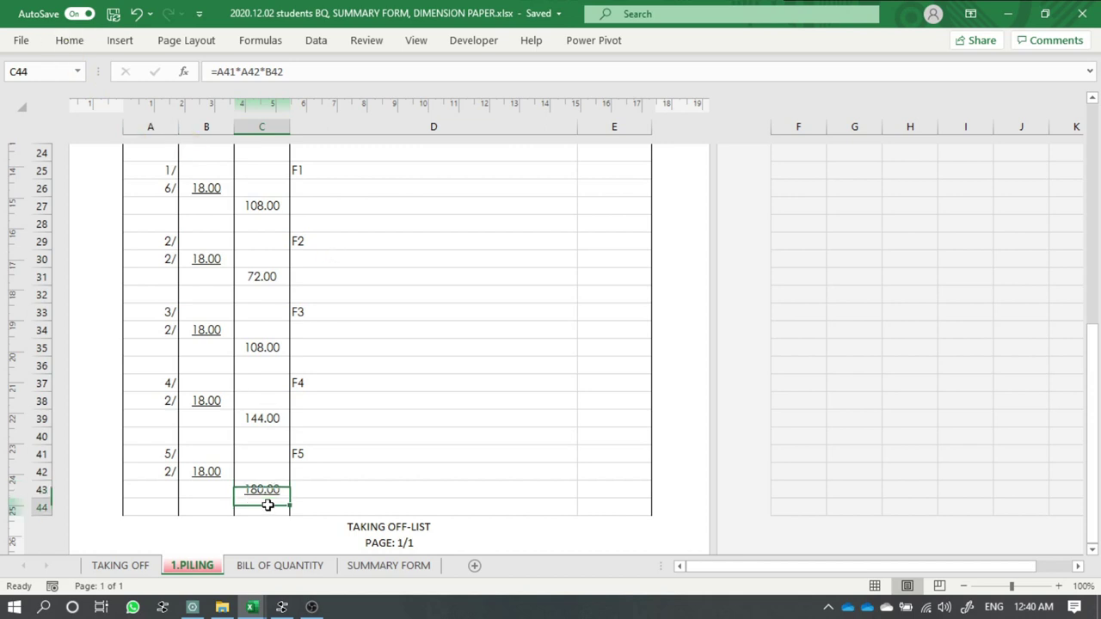
pyautogui.write('=S')
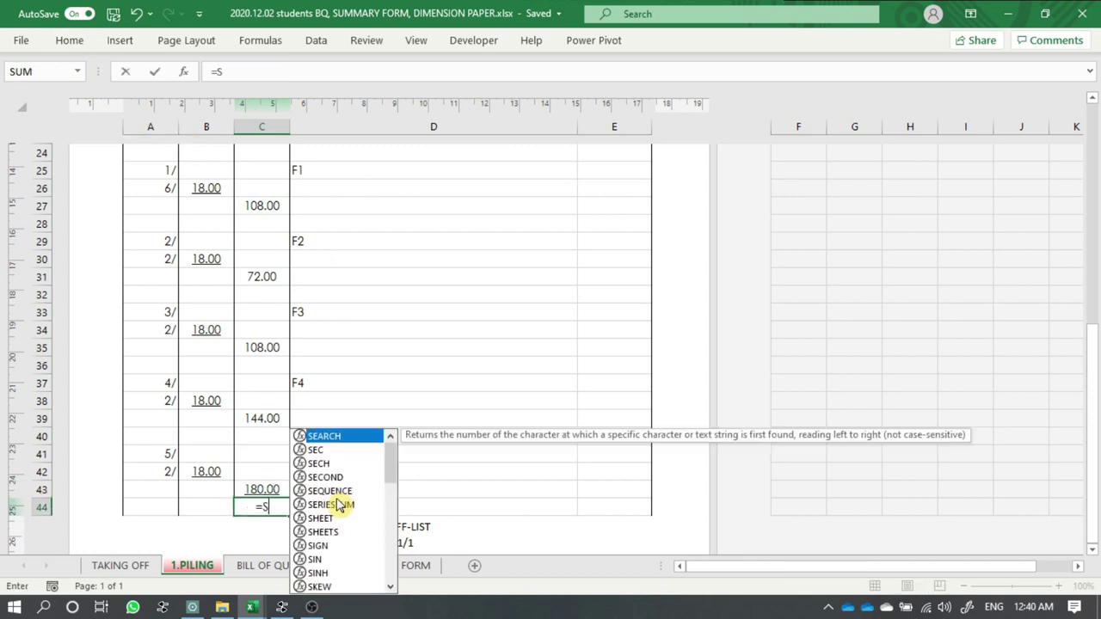
pyautogui.write('UM(')
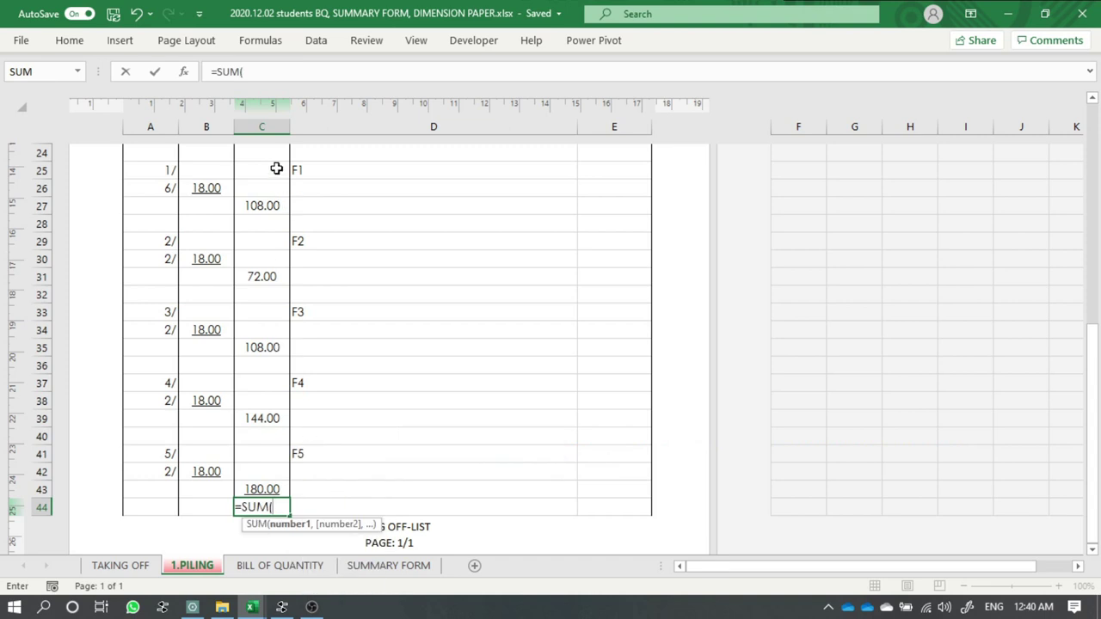
pyautogui.moveTo(268, 203); pyautogui.dragTo(274, 488)
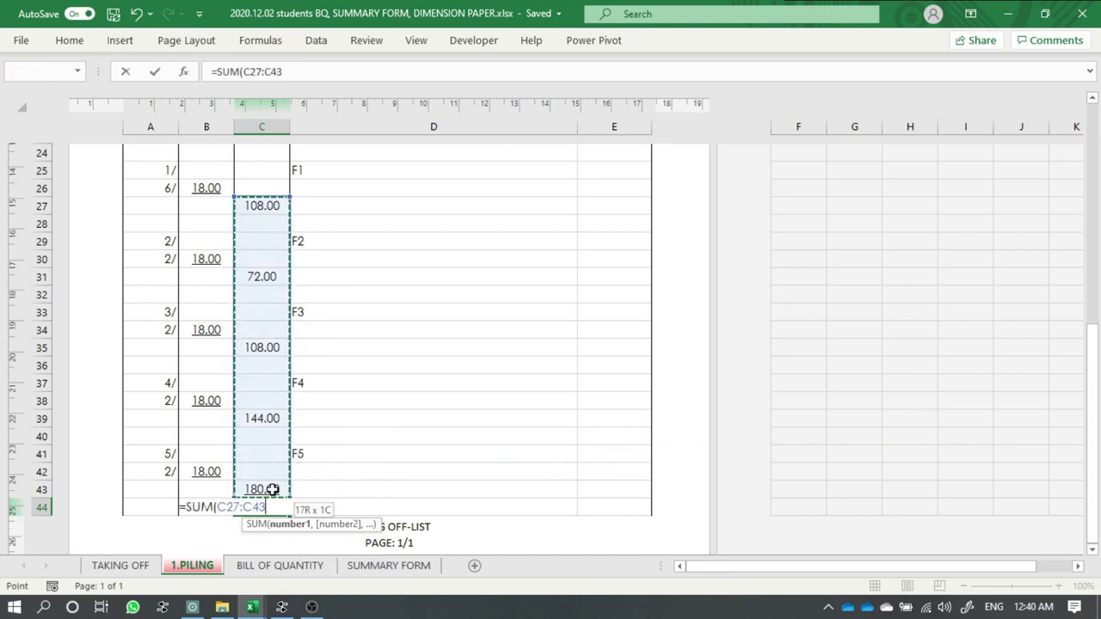
pyautogui.press('Return')
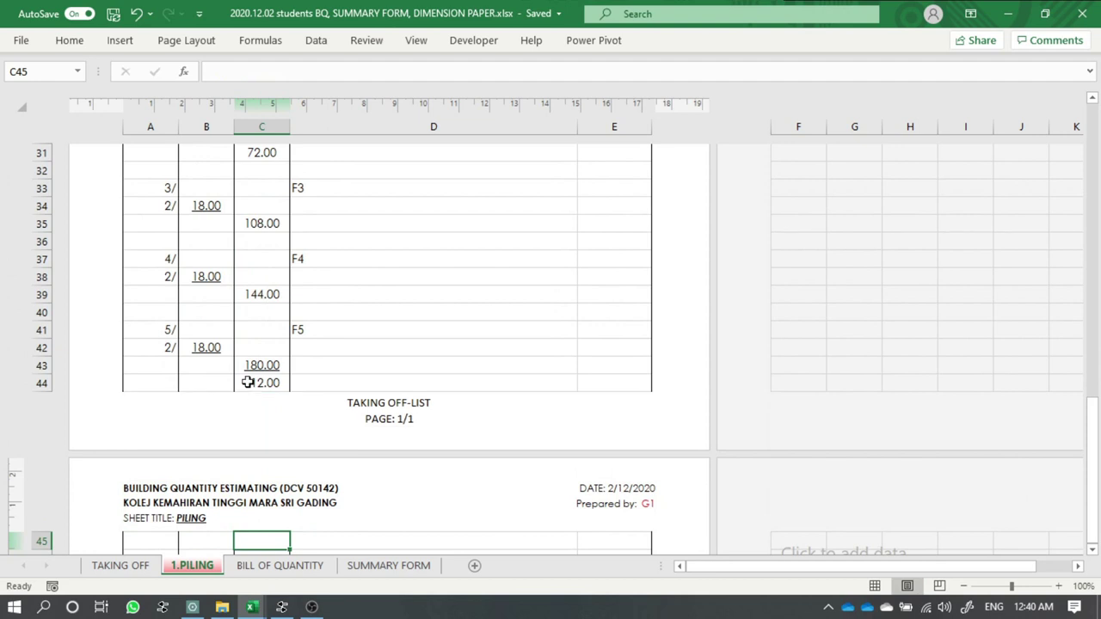
pyautogui.press('Up')
# - Give the 612.00 total a double accounting underline and make it bold
pyautogui.click(75, 42)
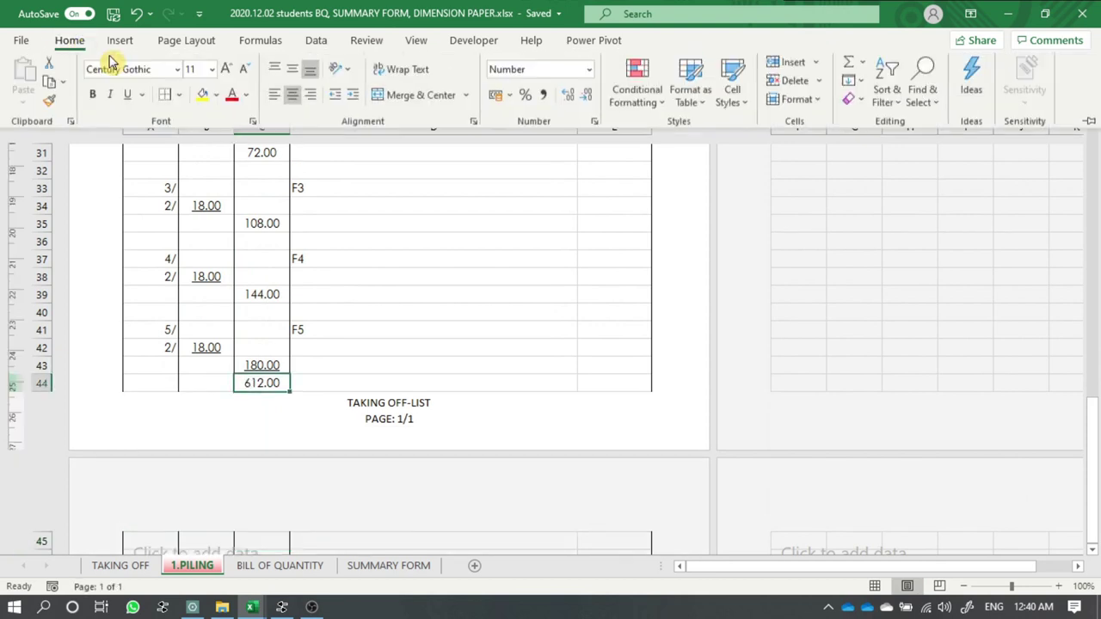
pyautogui.click(252, 125)
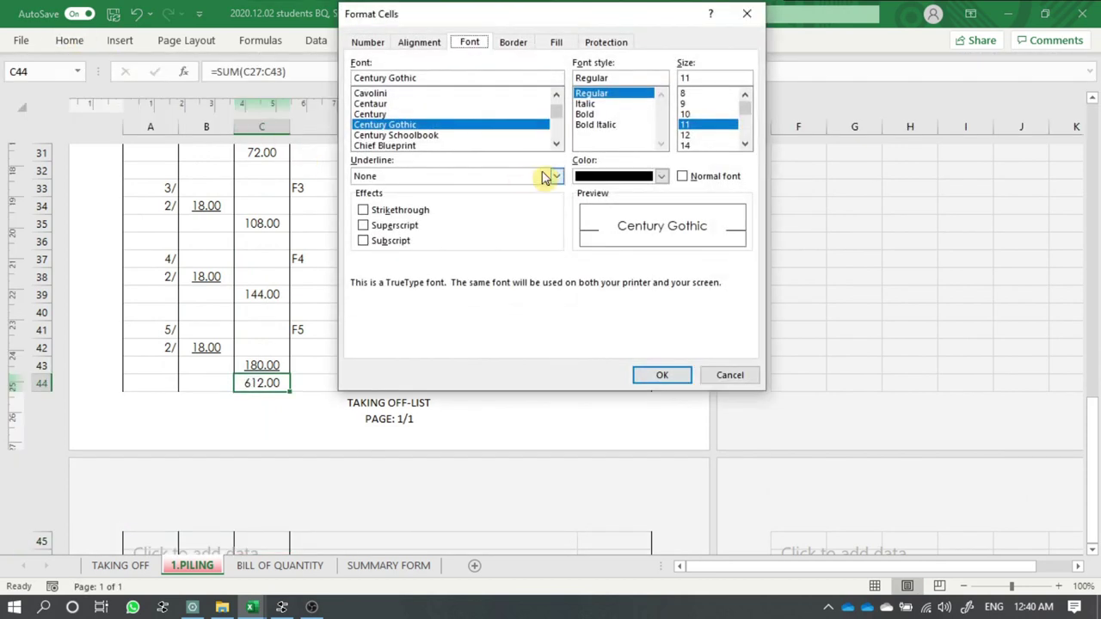
pyautogui.click(556, 176)
pyautogui.click(448, 232)
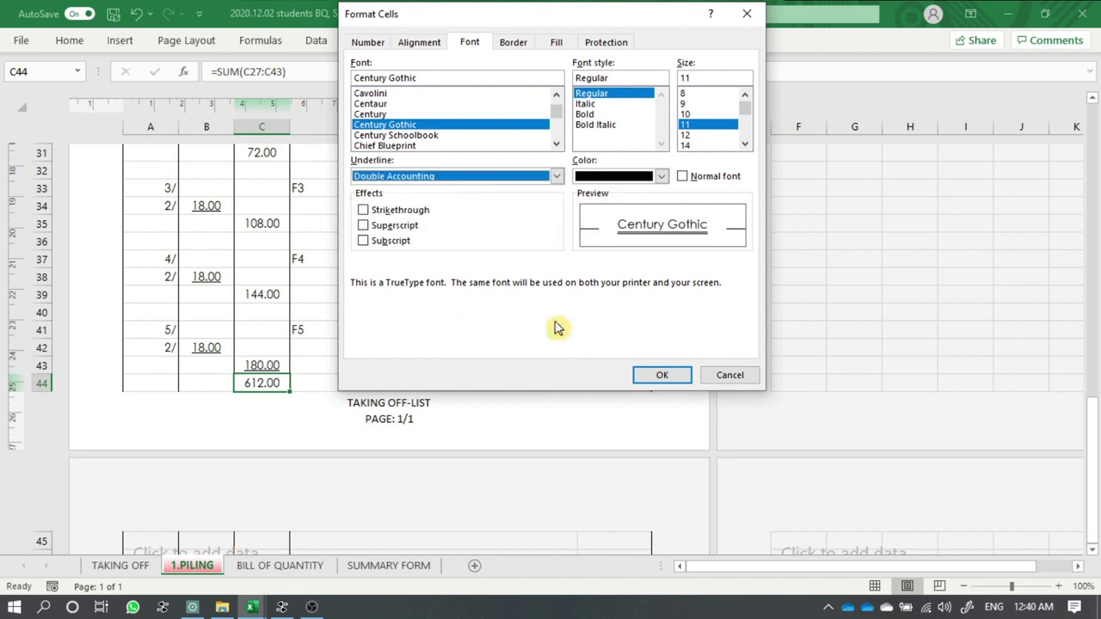
pyautogui.click(656, 377)
pyautogui.click(404, 348)
pyautogui.click(278, 382)
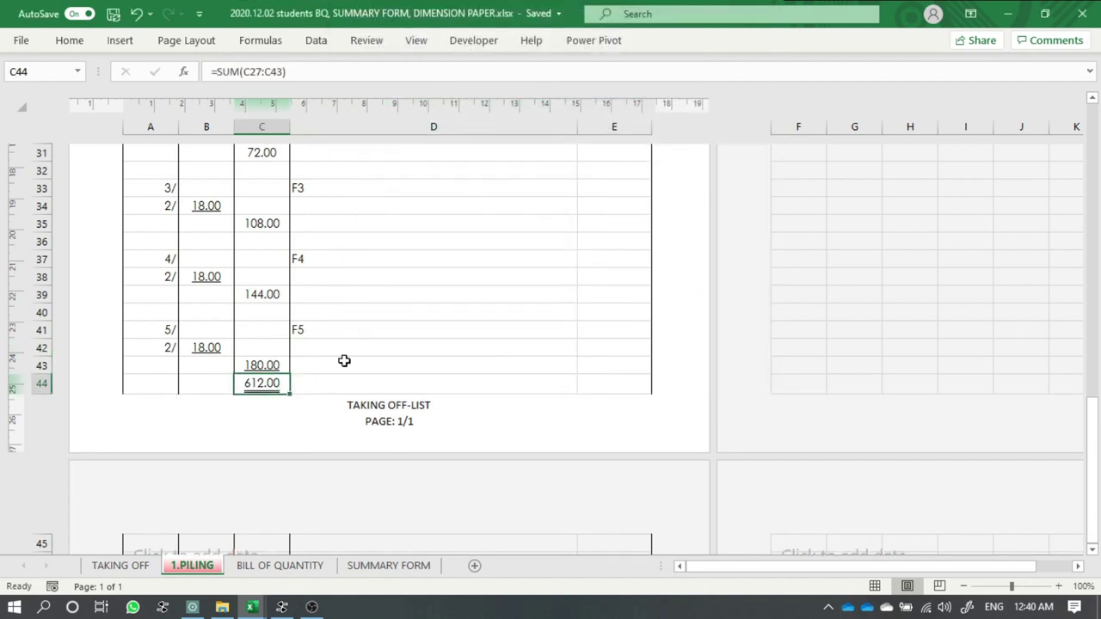
pyautogui.hotkey('ctrl', 'b')
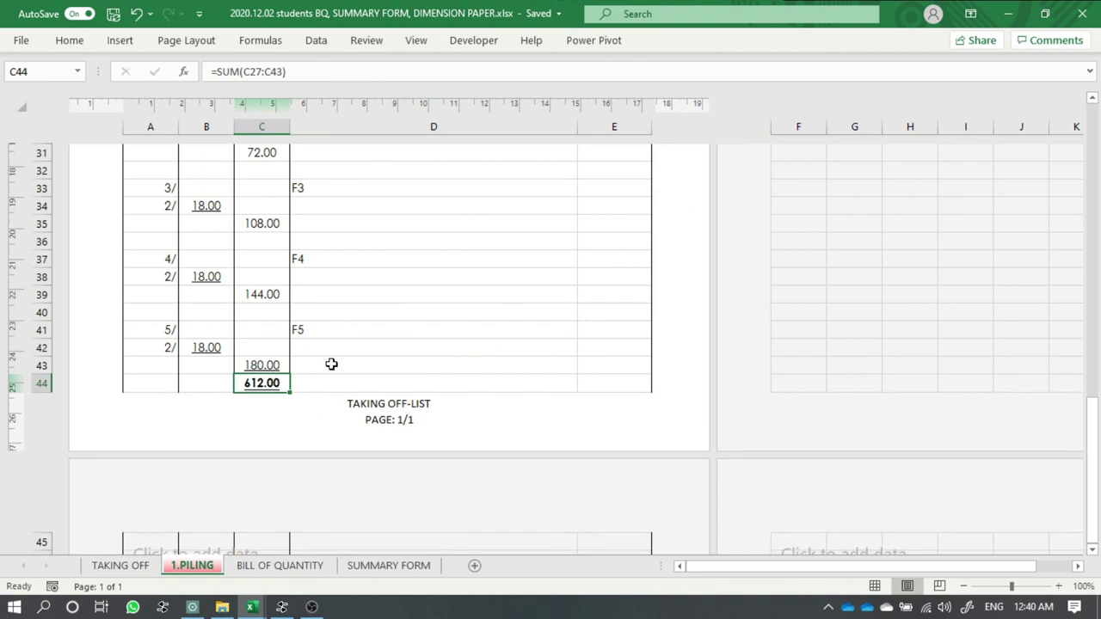
pyautogui.click(346, 381)
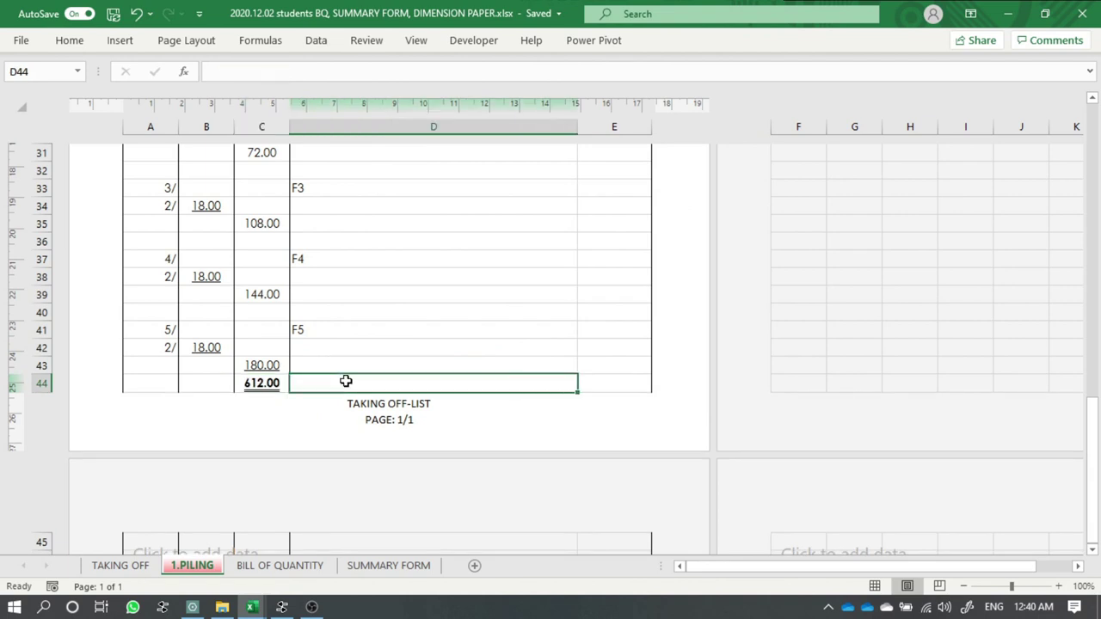
# - Enter the unit m in D44 beside the 612.00 total
pyautogui.scroll(1, 346, 381)
pyautogui.scroll(2, 364, 336)
pyautogui.scroll(1, 366, 283)
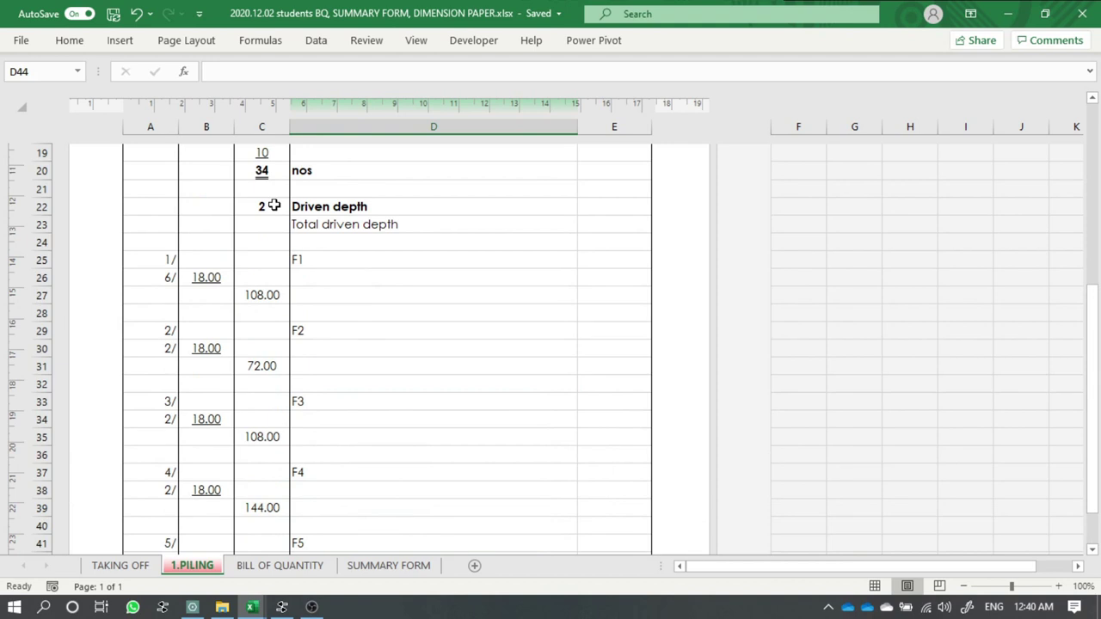
pyautogui.scroll(-2, 361, 266)
pyautogui.scroll(1, 361, 266)
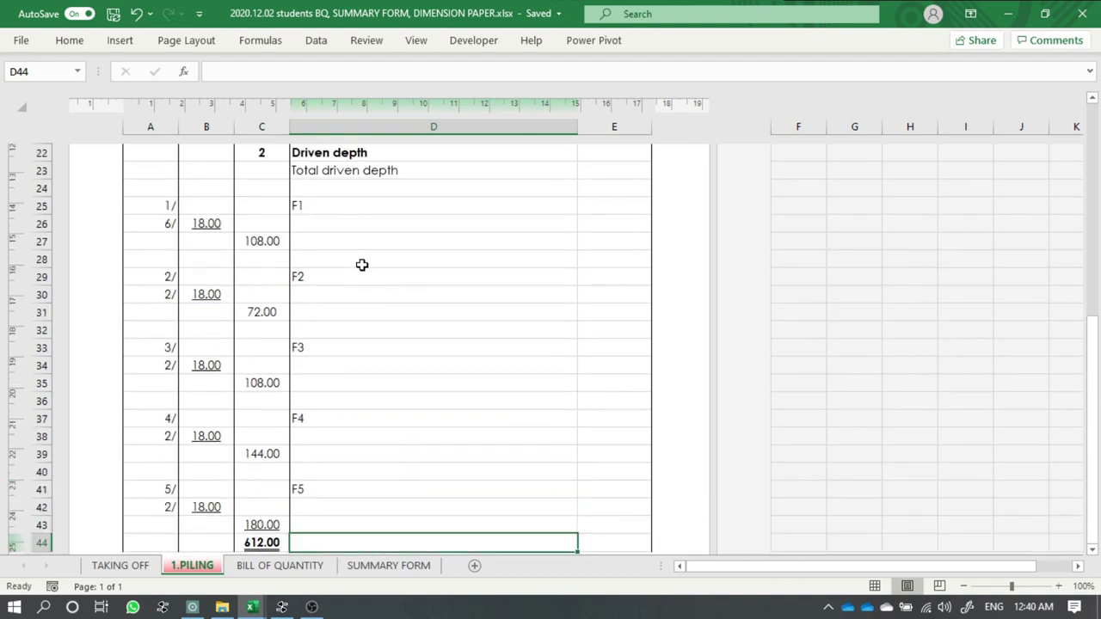
pyautogui.scroll(-1, 358, 252)
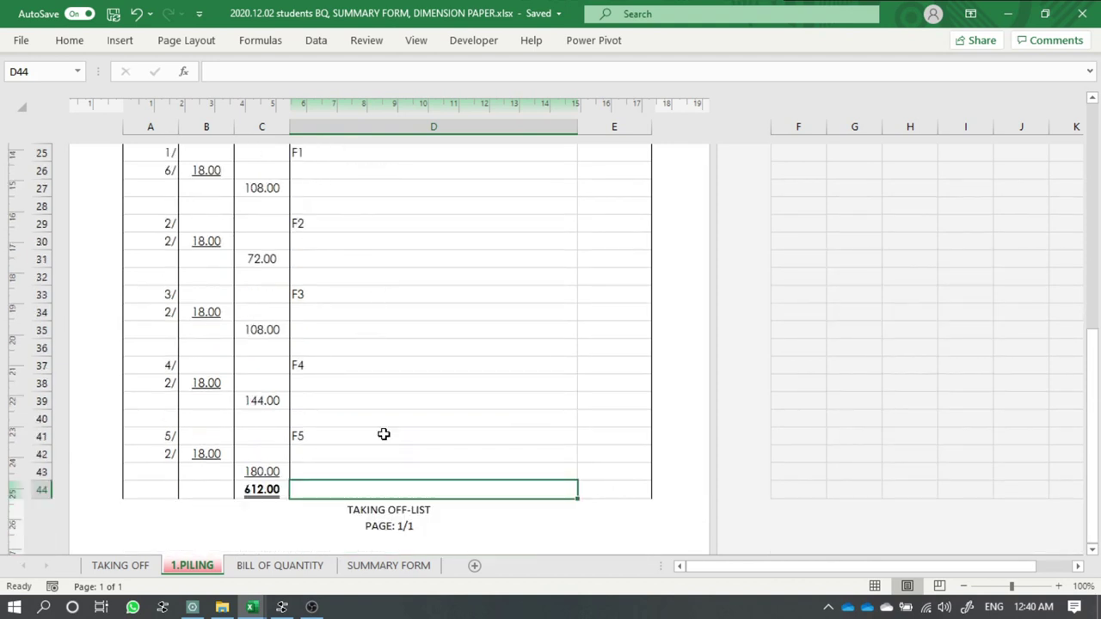
pyautogui.write('M')
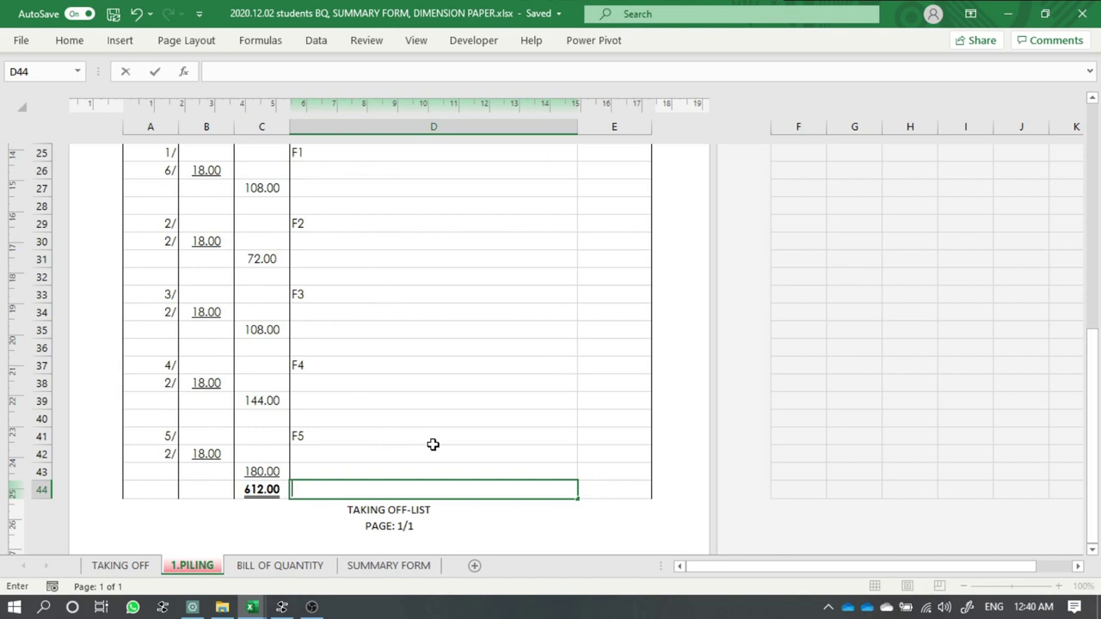
pyautogui.scroll(-2, 433, 445)
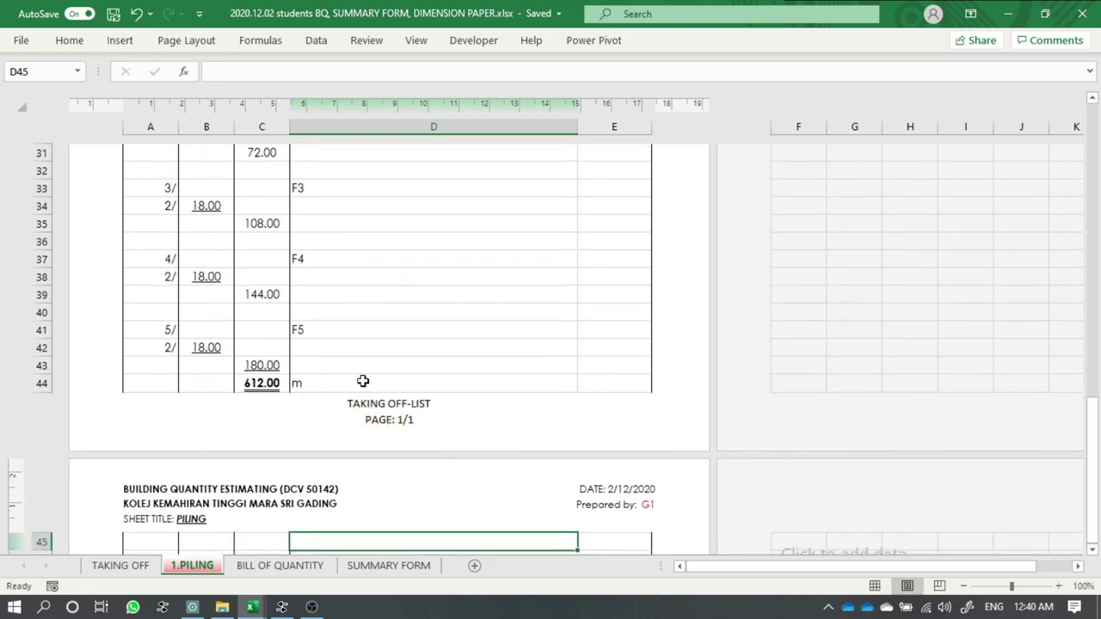
pyautogui.click(363, 381)
# - Scroll down to page 2 and select cell D45
pyautogui.click(366, 331)
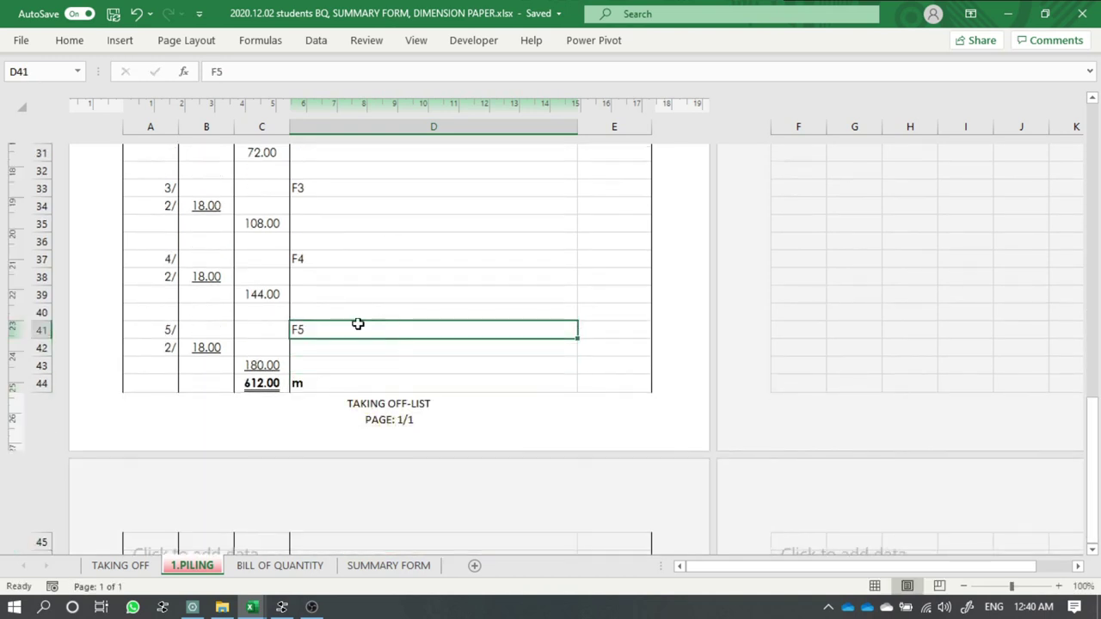
pyautogui.scroll(6, 353, 320)
pyautogui.scroll(2, 348, 305)
pyautogui.scroll(3, 356, 293)
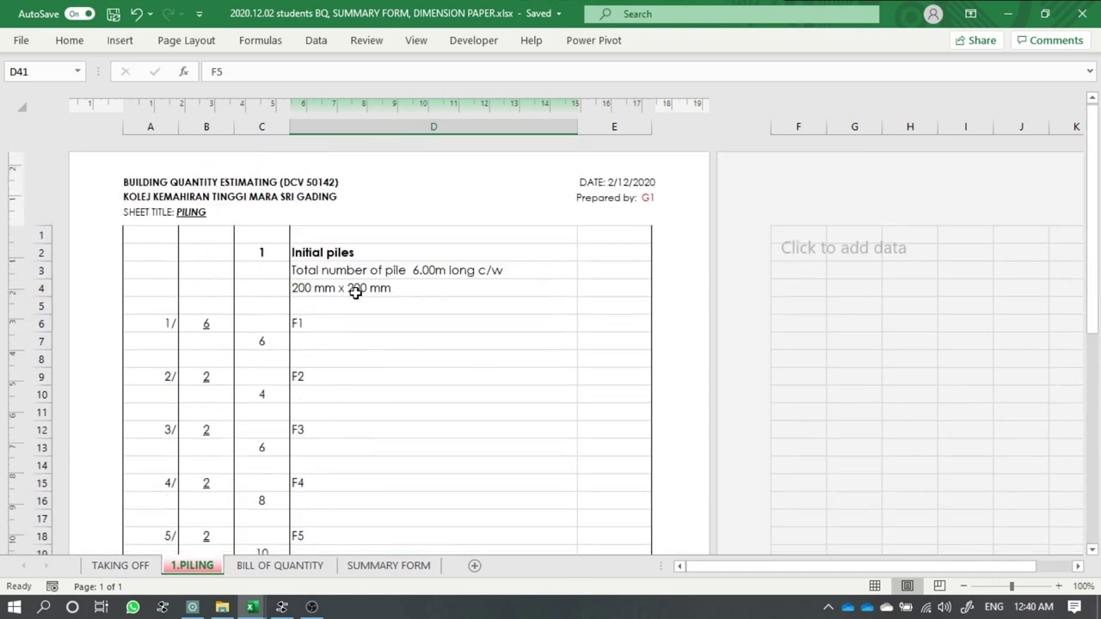
pyautogui.scroll(-5, 355, 292)
pyautogui.scroll(-4, 356, 293)
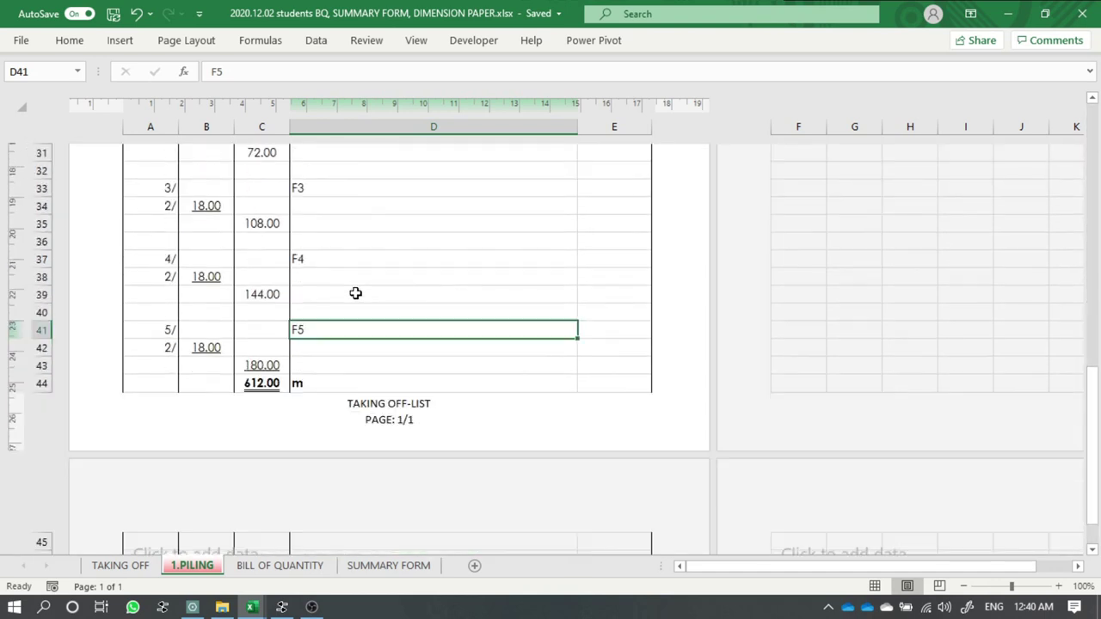
pyautogui.scroll(-5, 355, 292)
pyautogui.click(324, 339)
pyautogui.click(320, 333)
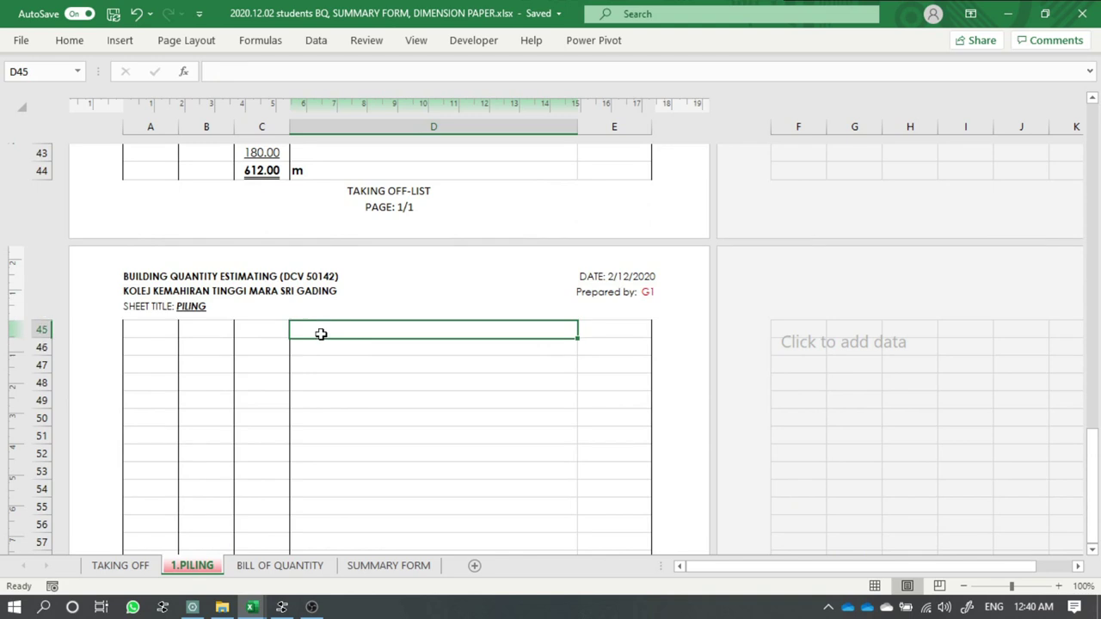
pyautogui.scroll(1, 404, 216)
pyautogui.click(410, 190)
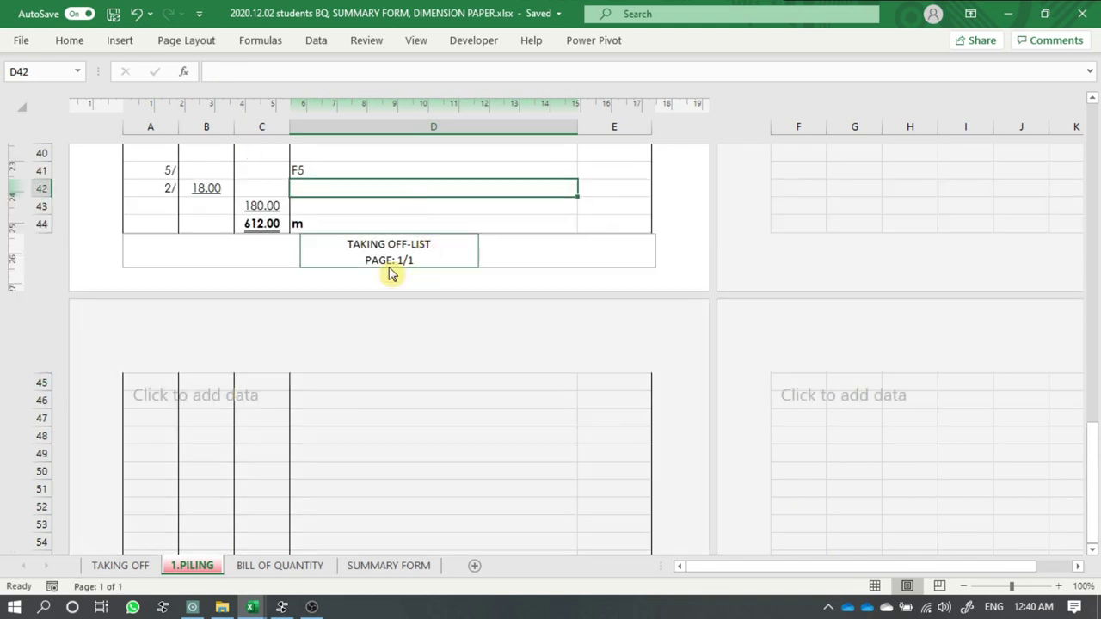
pyautogui.click(365, 420)
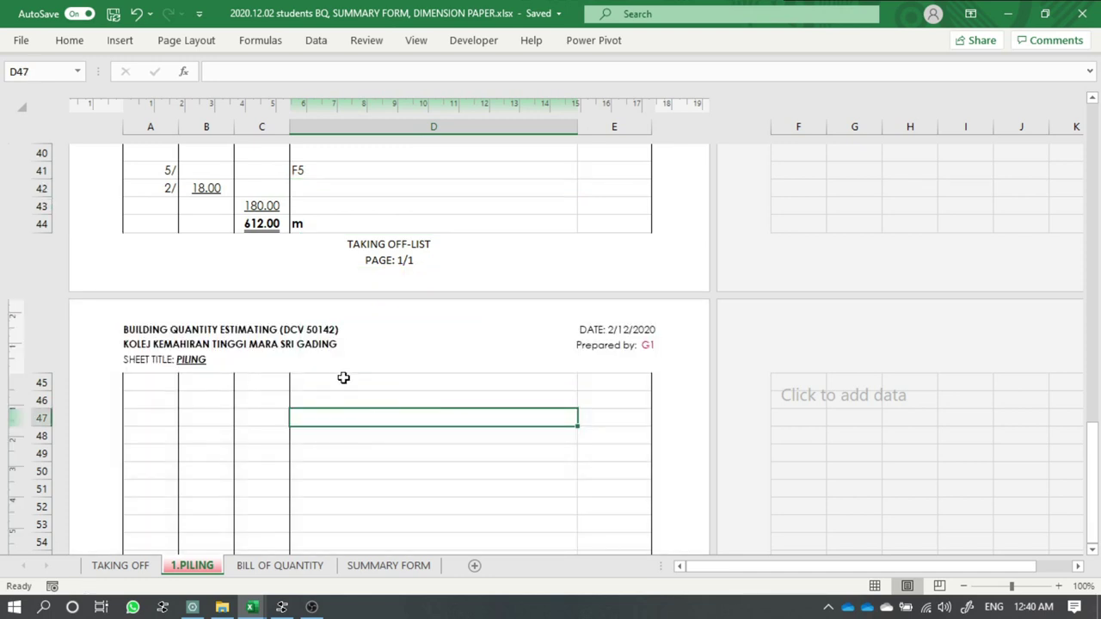
pyautogui.click(344, 378)
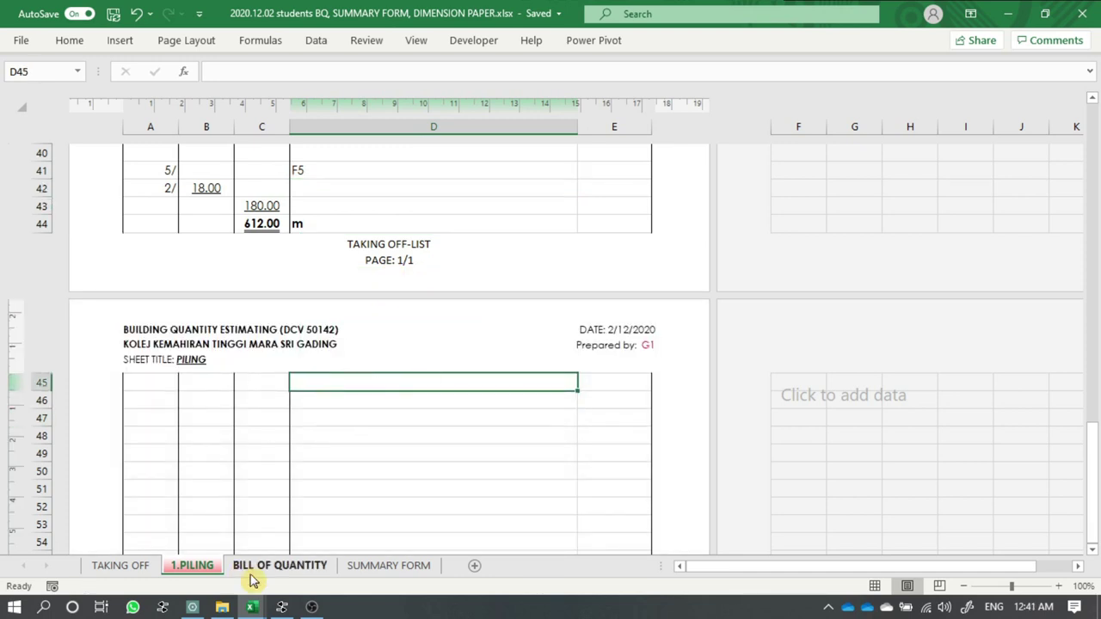
# - Copy the Pile extension heading and description from BILL OF QUANTITY into D45:D46 on 1.PILING
pyautogui.click(252, 582)
pyautogui.scroll(-2, 364, 418)
pyautogui.click(344, 282)
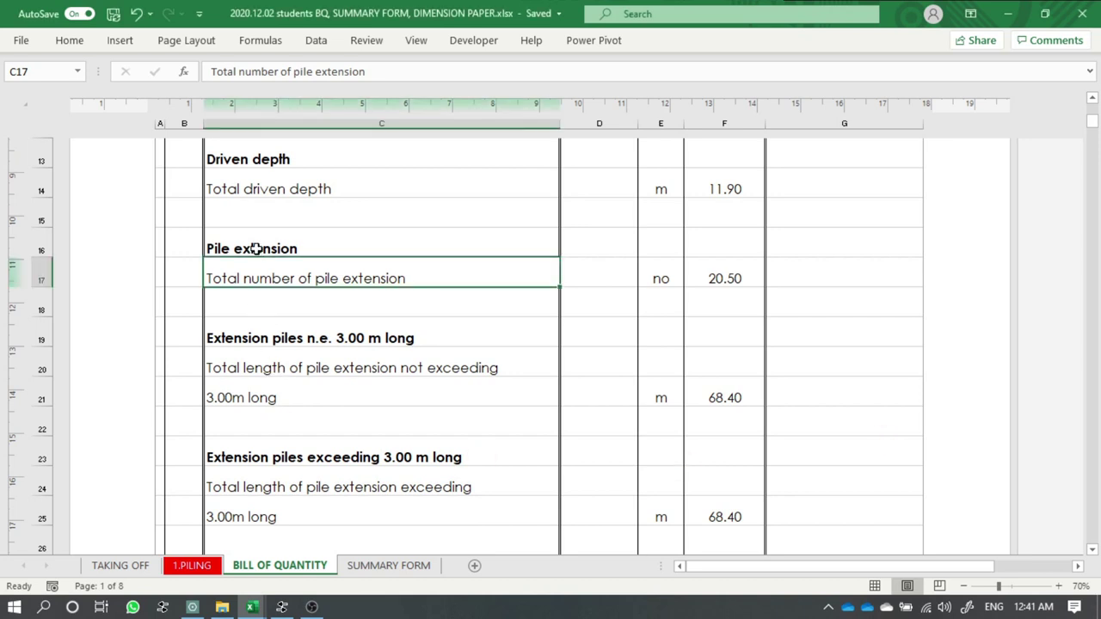
pyautogui.moveTo(258, 247); pyautogui.dragTo(265, 280)
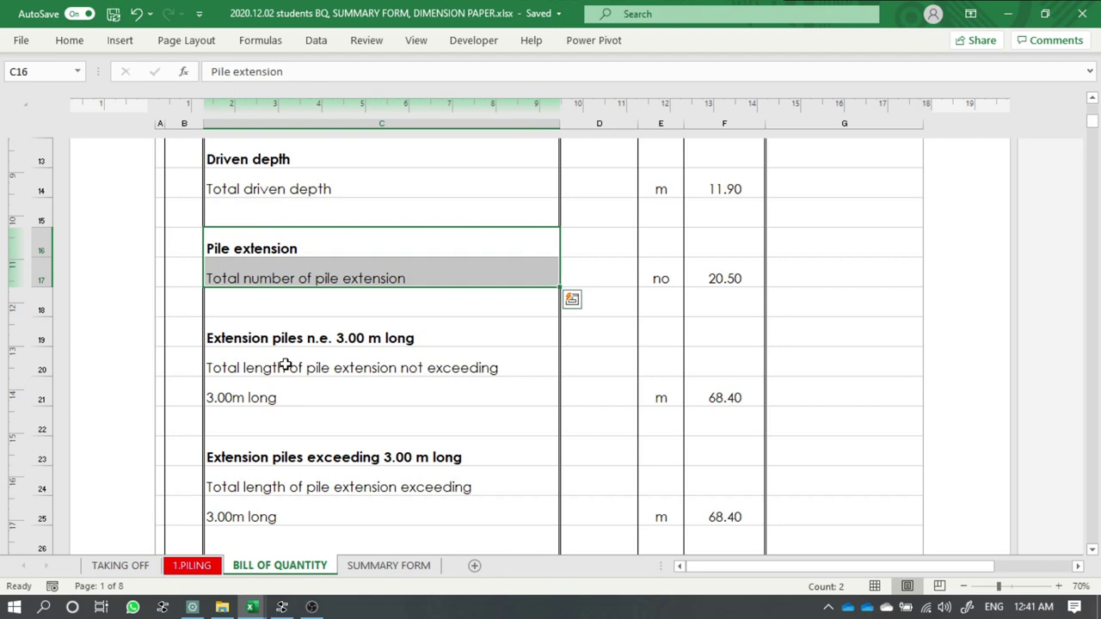
pyautogui.hotkey('ctrl', 'c')
pyautogui.click(191, 566)
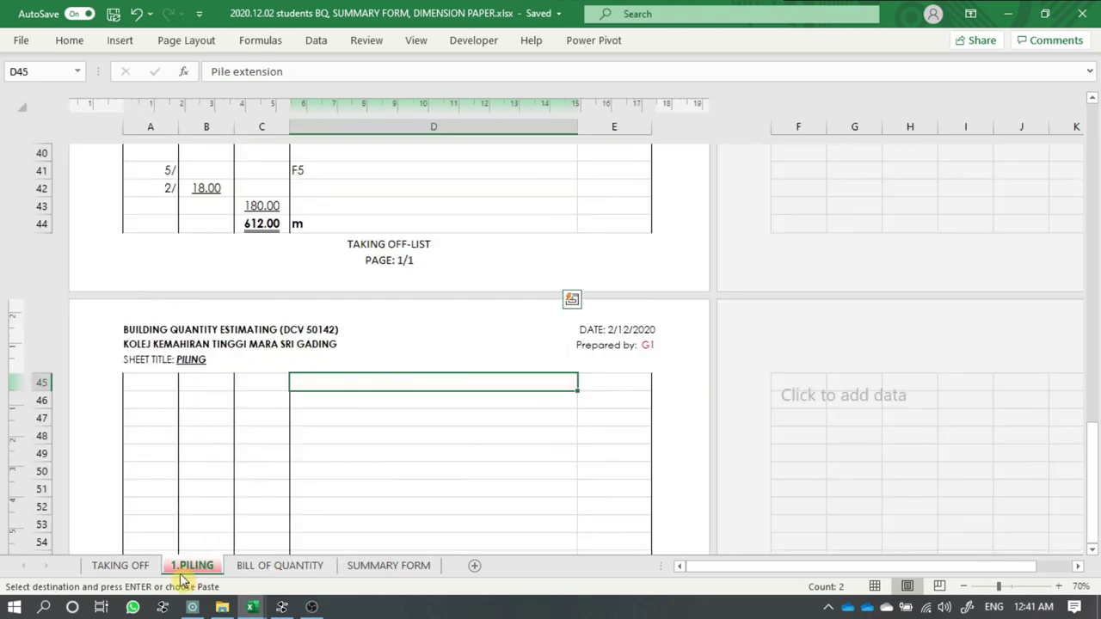
pyautogui.rightClick(329, 380)
pyautogui.click(413, 225)
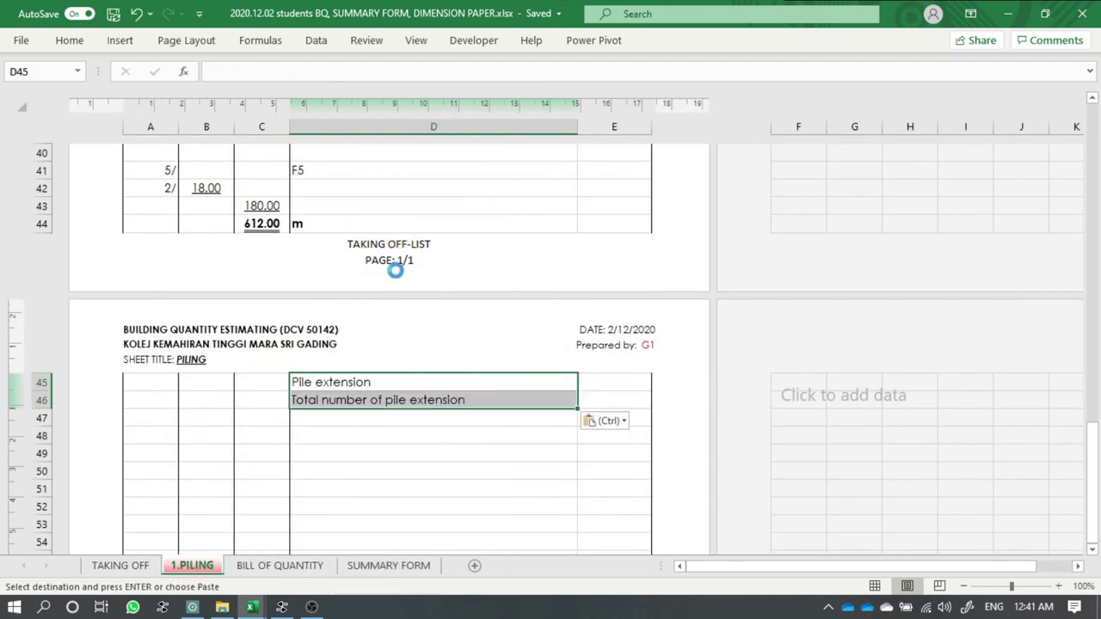
# - Bold the Pile extension heading in D45, then view the piling layout drawing
pyautogui.click(339, 382)
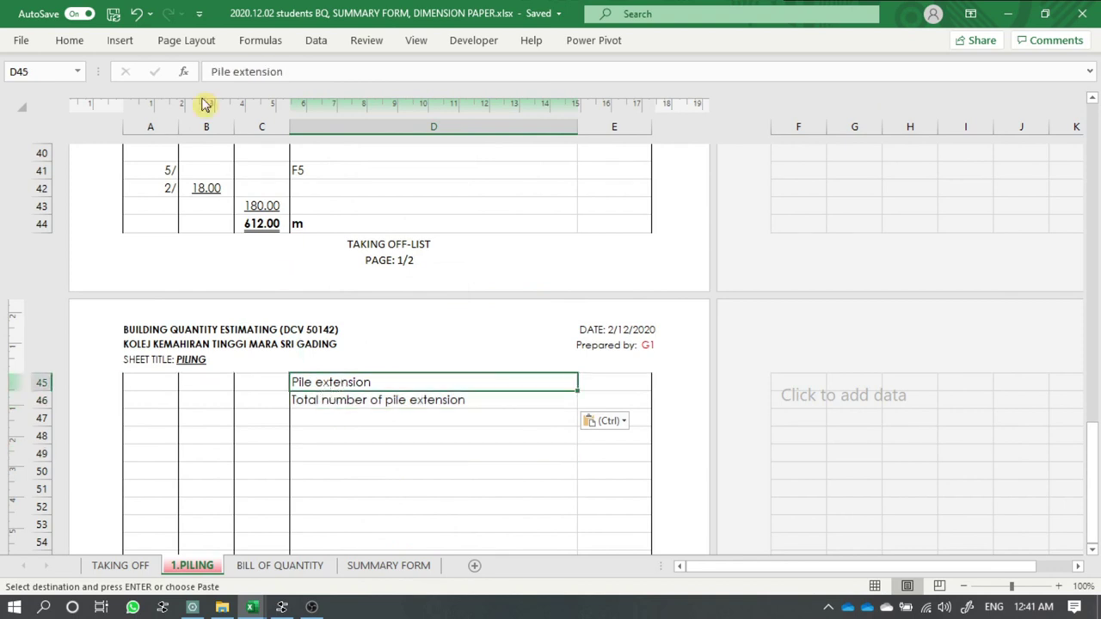
pyautogui.click(69, 41)
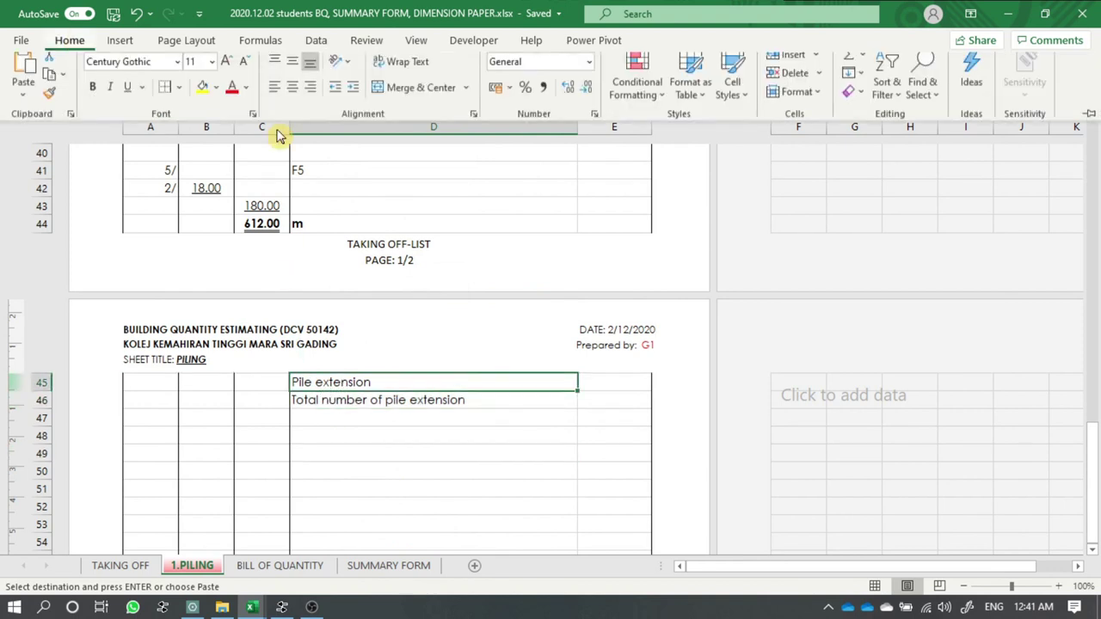
pyautogui.click(92, 95)
pyautogui.click(405, 481)
pyautogui.click(335, 448)
pyautogui.click(327, 421)
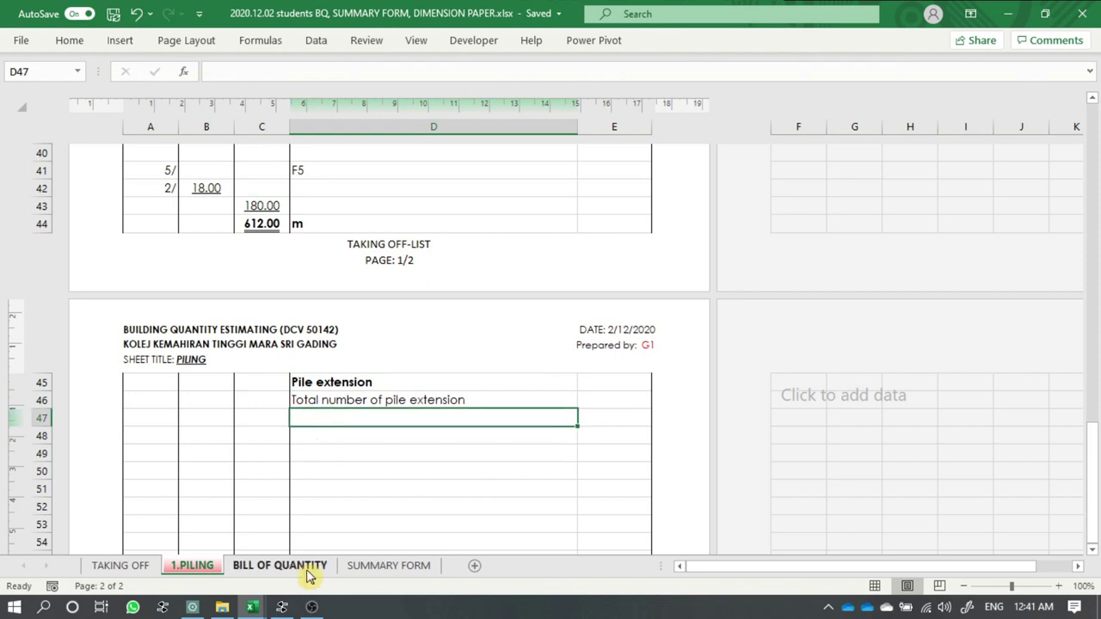
pyautogui.click(205, 612)
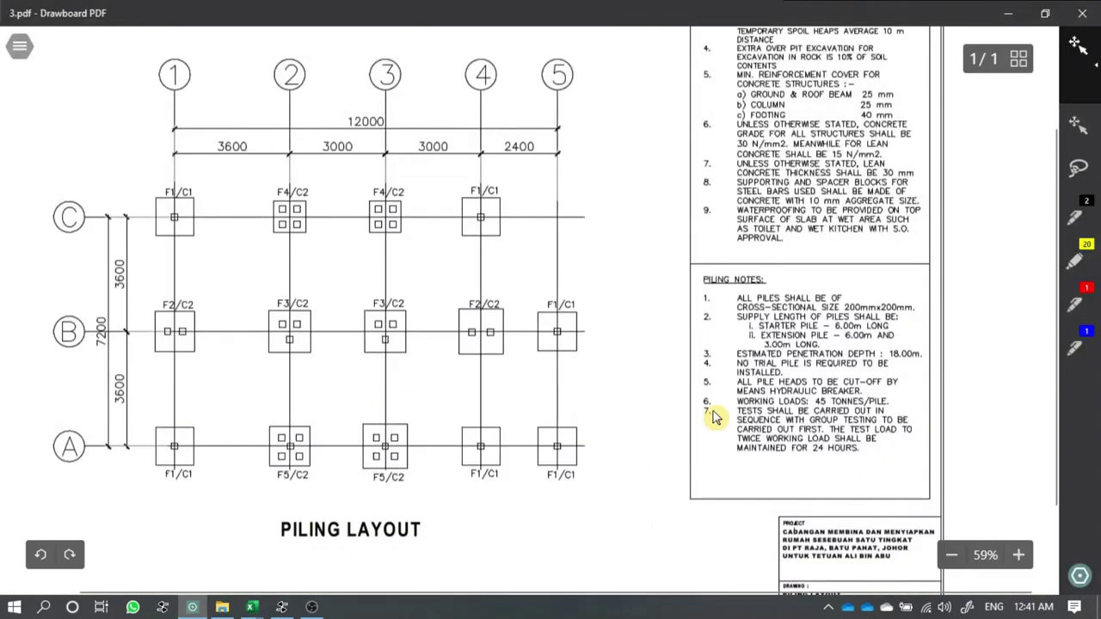
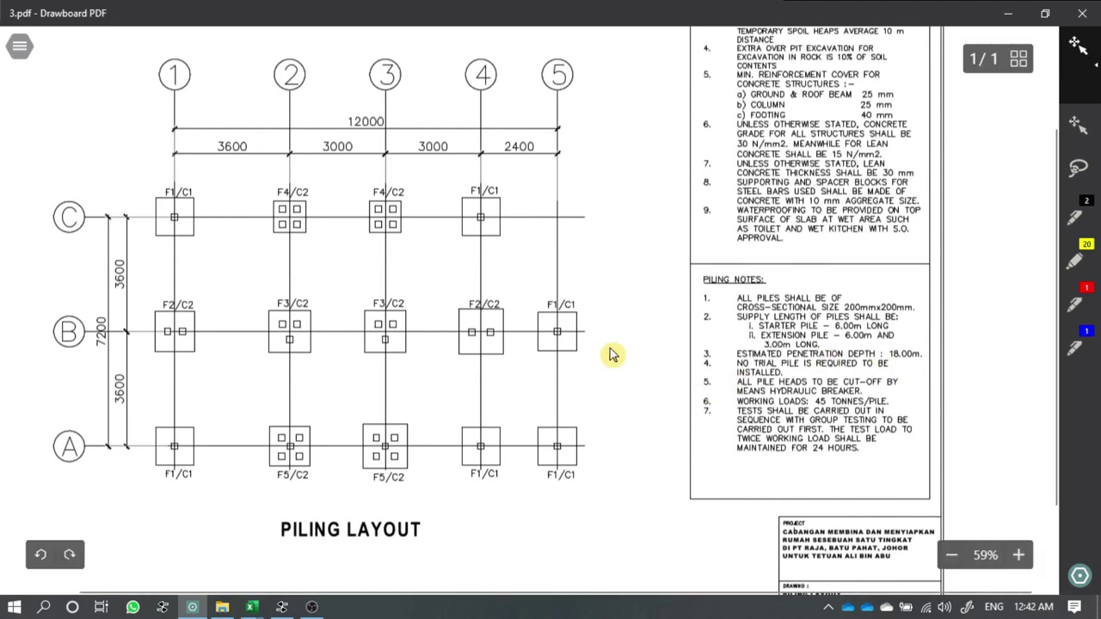
# - Switch from the Drawboard PDF piling layout drawing back to the Excel taking-off workbook
pyautogui.hotkey('alt', 'Tab')
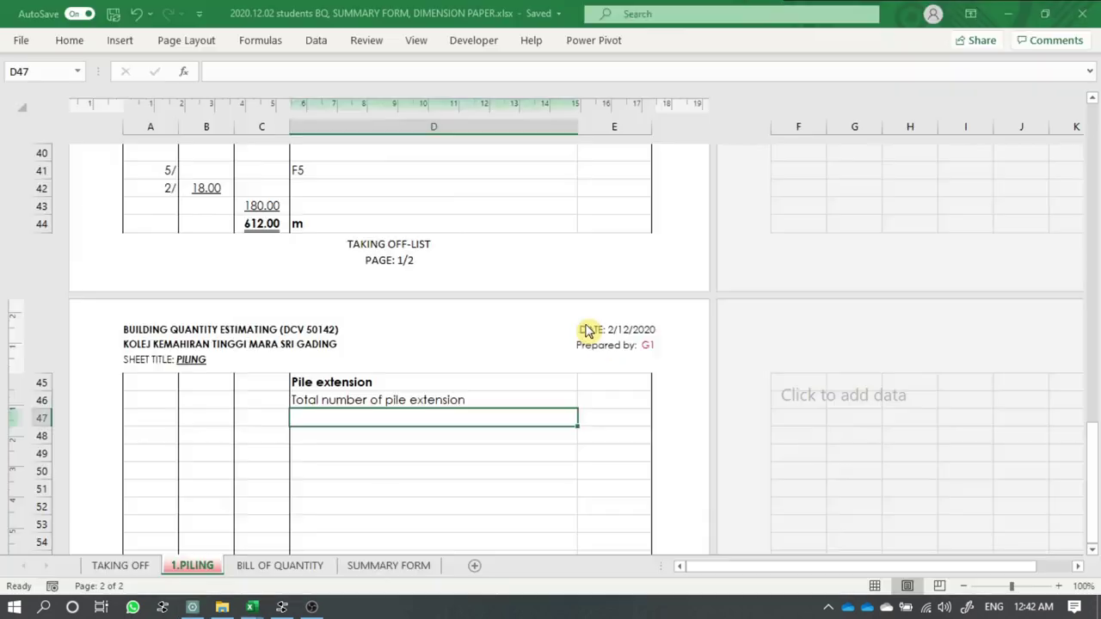
# - Copy the driven-depth F1–F5 calculations in A25:D44
pyautogui.click(251, 418)
pyautogui.hotkey('alt', 'Tab')
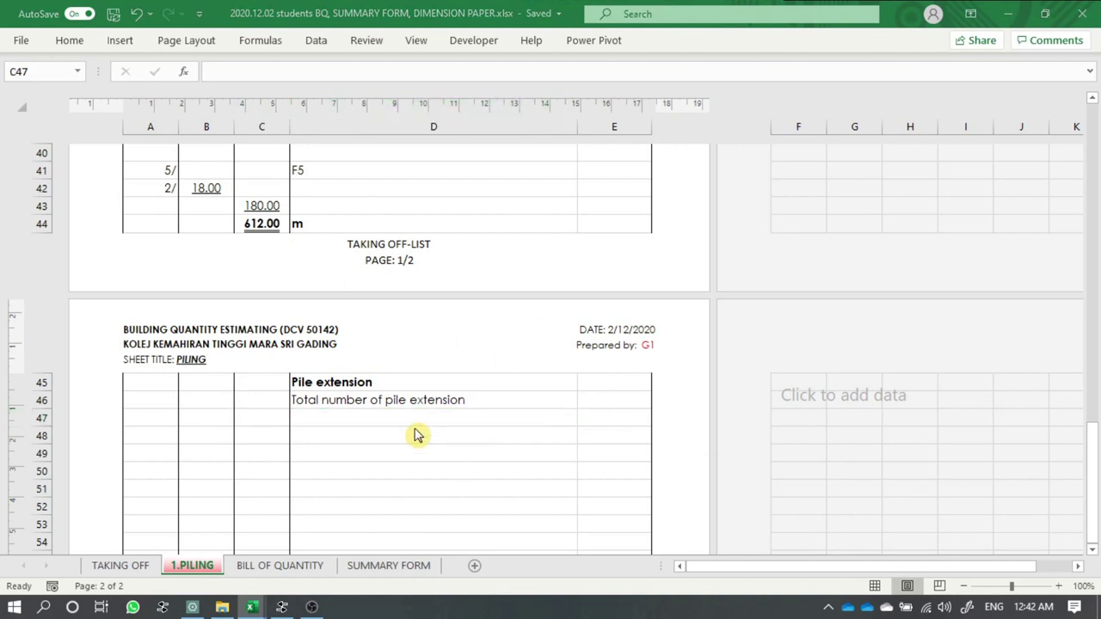
pyautogui.hotkey('alt', 'Tab')
pyautogui.scroll(6, 351, 446)
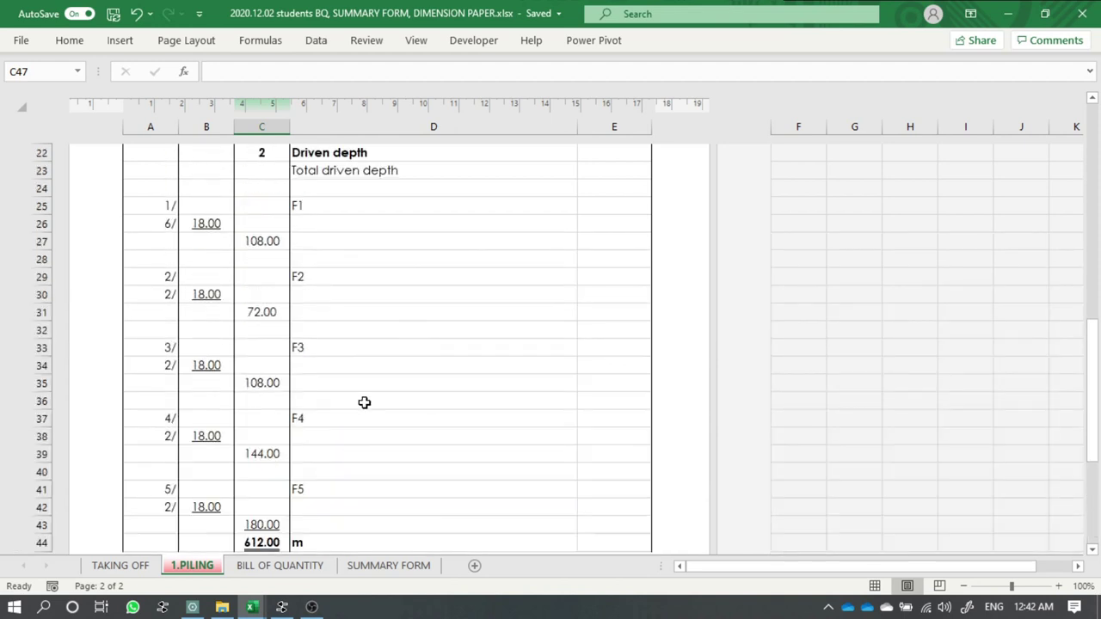
pyautogui.scroll(1, 364, 403)
pyautogui.moveTo(163, 261); pyautogui.dragTo(499, 364)
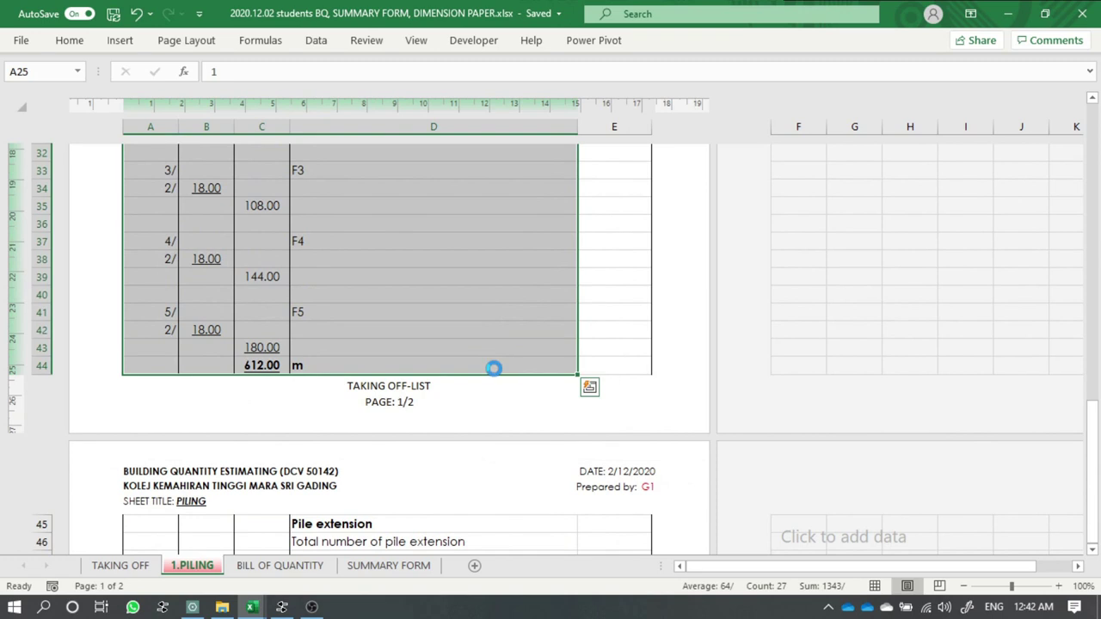
pyautogui.hotkey('ctrl', 'c')
# - Paste the calculations at A48 under Pile extension, undoing the first paste at A47
pyautogui.scroll(-3, 293, 392)
pyautogui.click(207, 400)
pyautogui.click(313, 399)
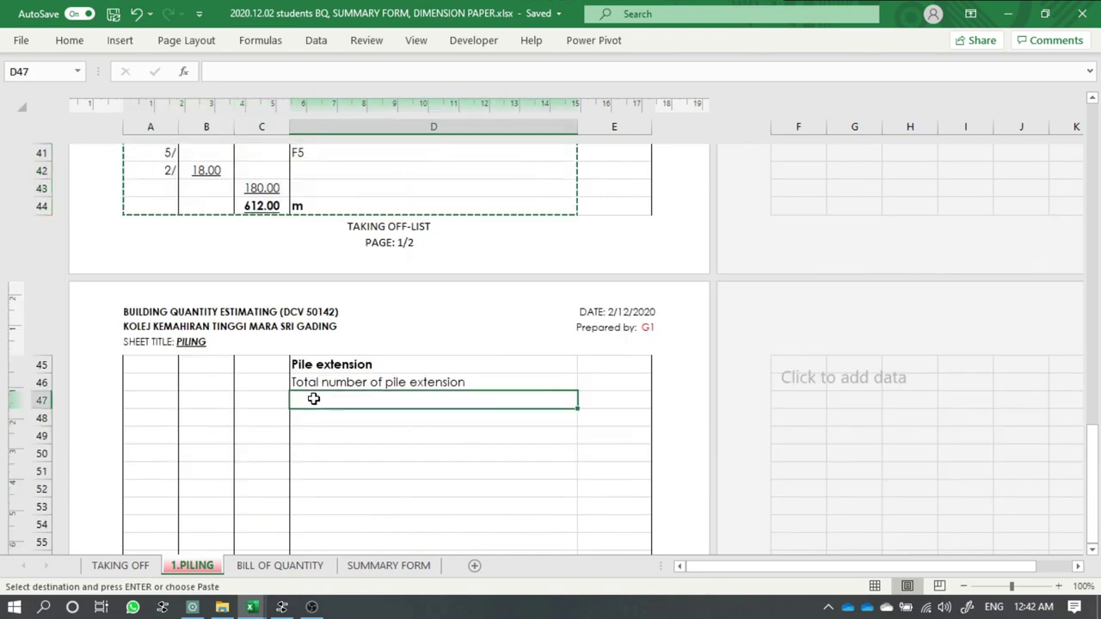
pyautogui.click(142, 399)
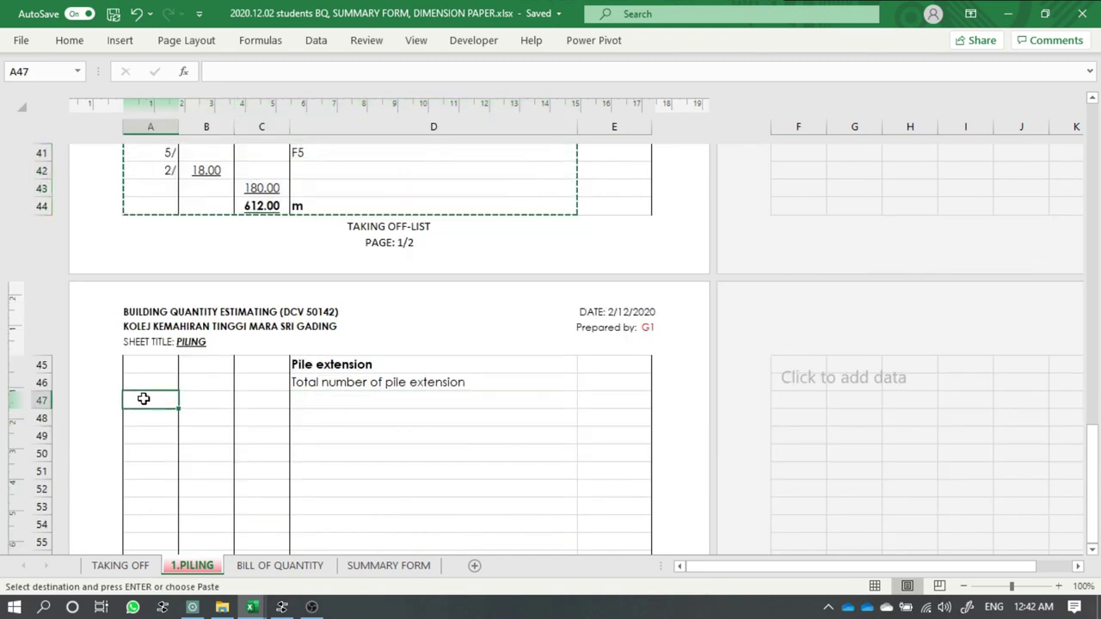
pyautogui.hotkey('ctrl', 'v')
pyautogui.click(390, 419)
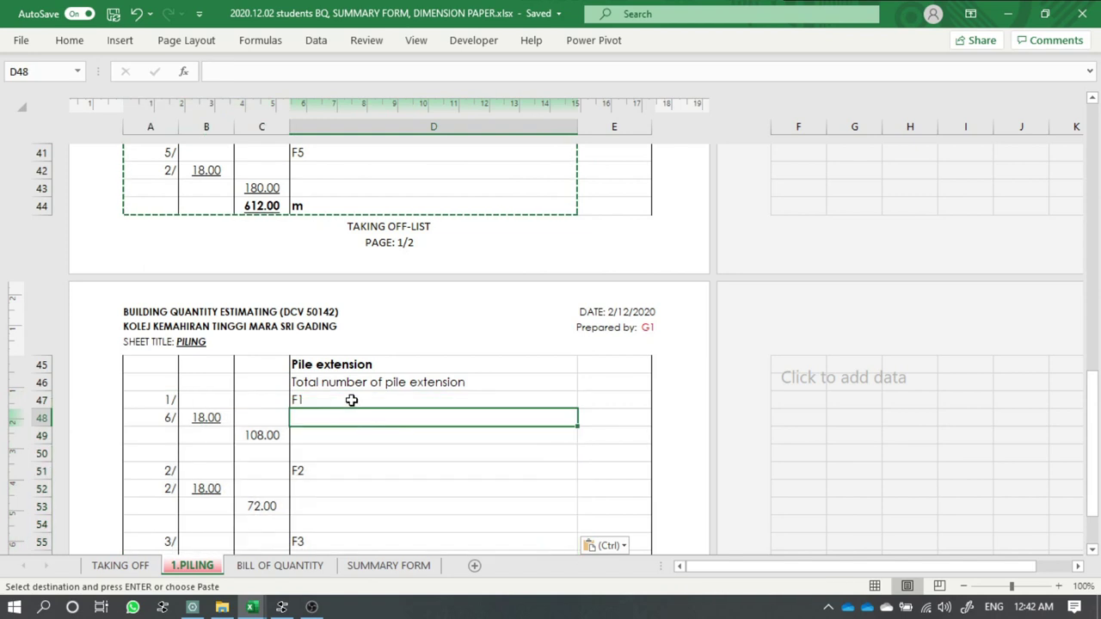
pyautogui.hotkey('ctrl', 'z')
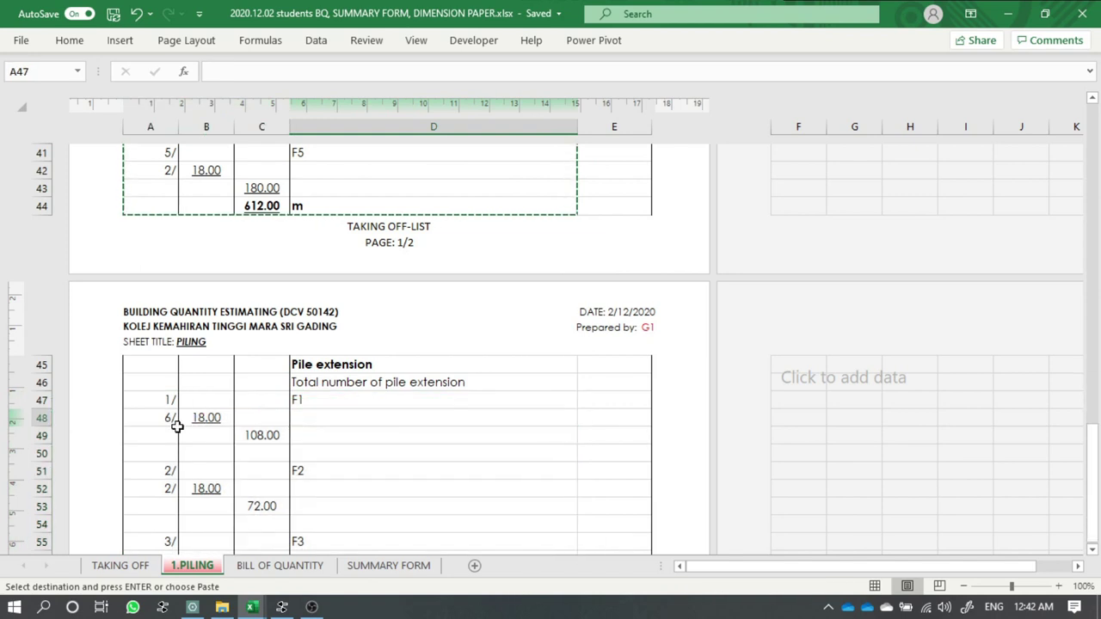
pyautogui.click(167, 413)
pyautogui.scroll(4, 253, 401)
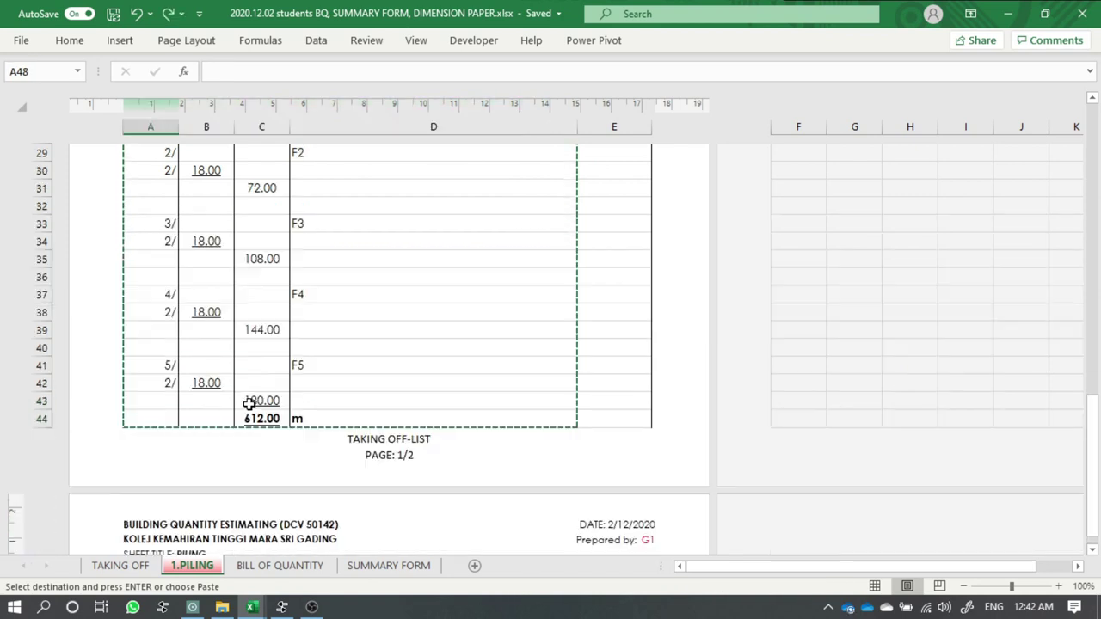
pyautogui.scroll(3, 261, 383)
pyautogui.scroll(1, 263, 379)
pyautogui.scroll(-5, 262, 378)
pyautogui.scroll(-4, 268, 366)
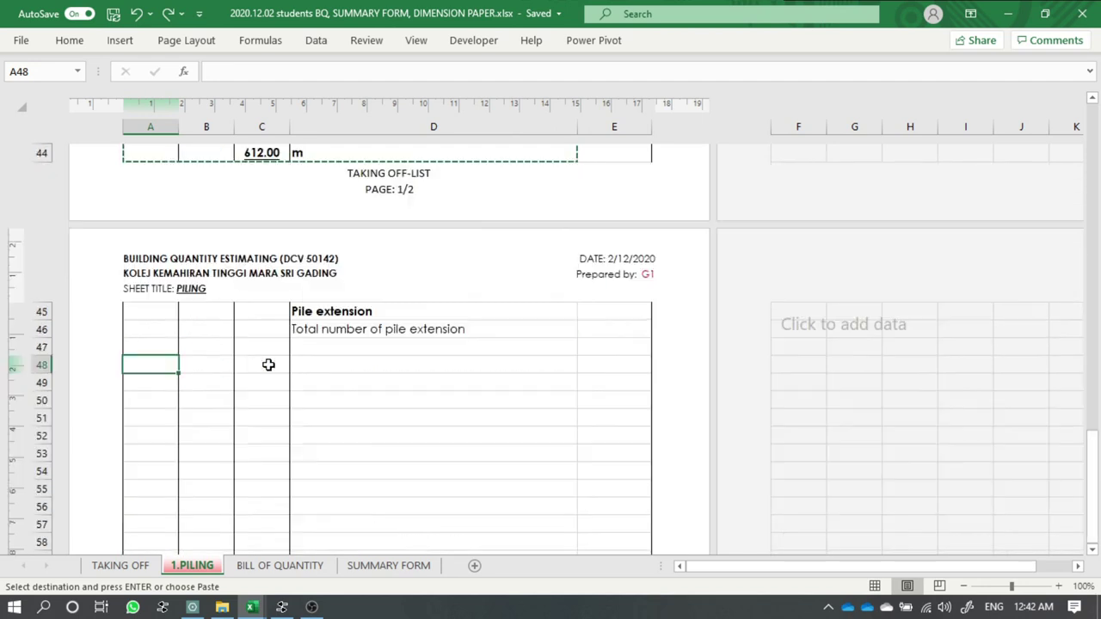
pyautogui.hotkey('ctrl', 'v')
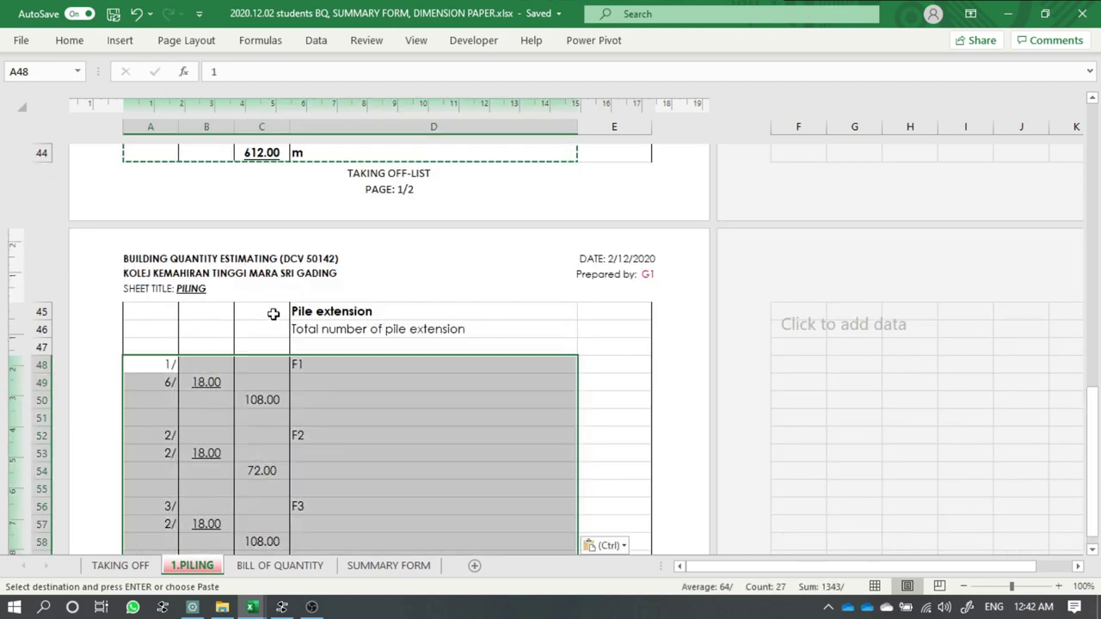
# - Enter item number 3 in C45 beside the Pile extension heading
pyautogui.click(273, 313)
pyautogui.write('3')
pyautogui.hotkey('ctrl', 'Return')
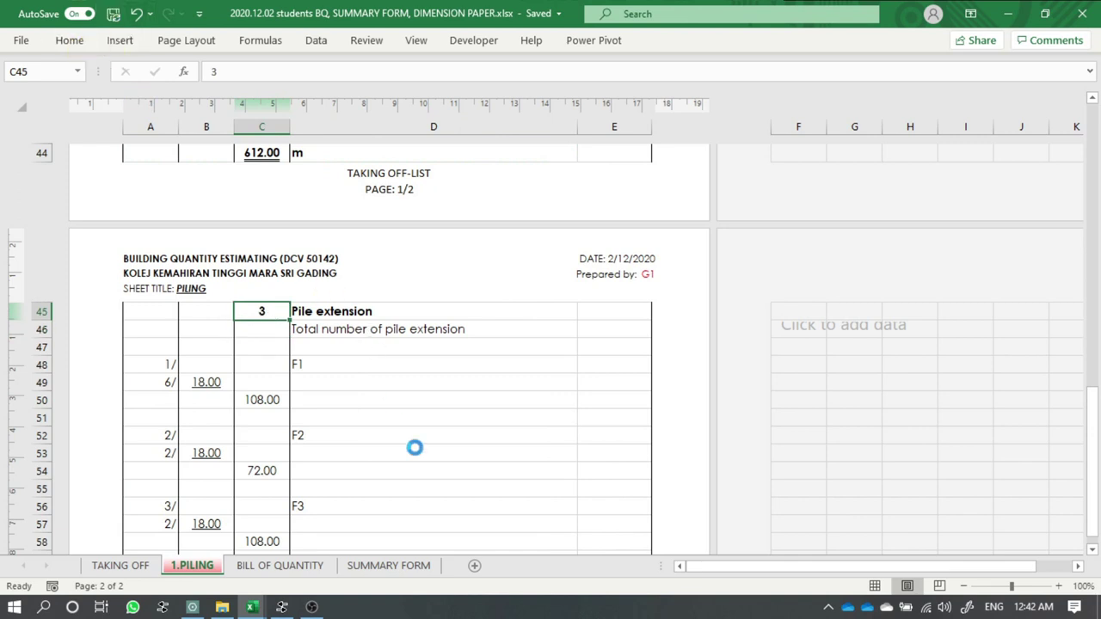
# - Set the F1 and F2 pile extension lengths in B49 and B53 to 2
pyautogui.click(426, 450)
pyautogui.click(348, 388)
pyautogui.click(330, 362)
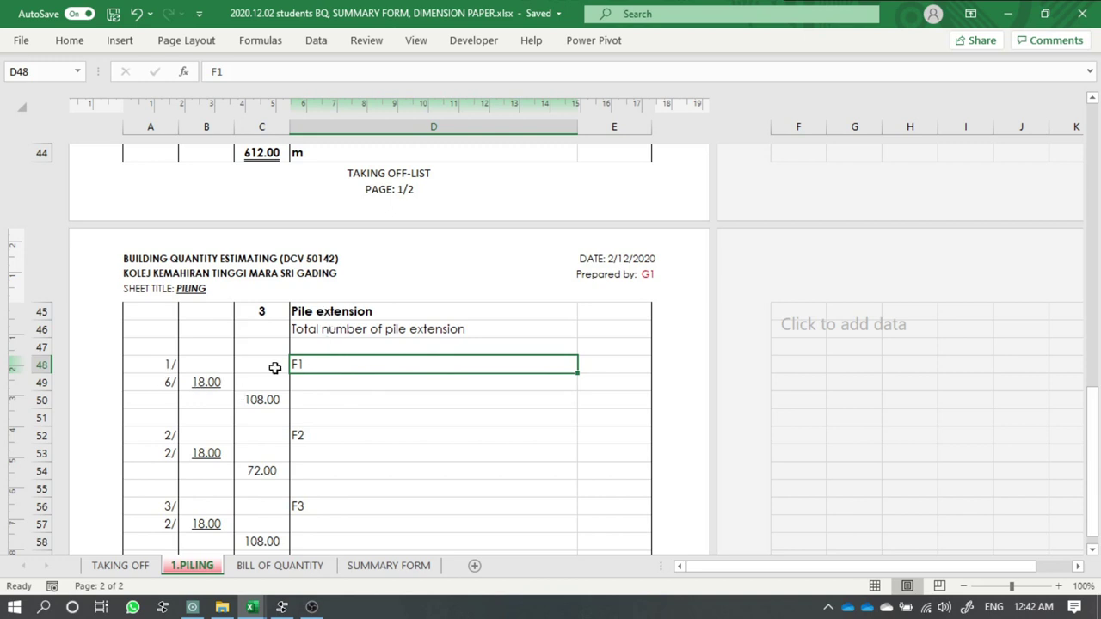
pyautogui.click(169, 365)
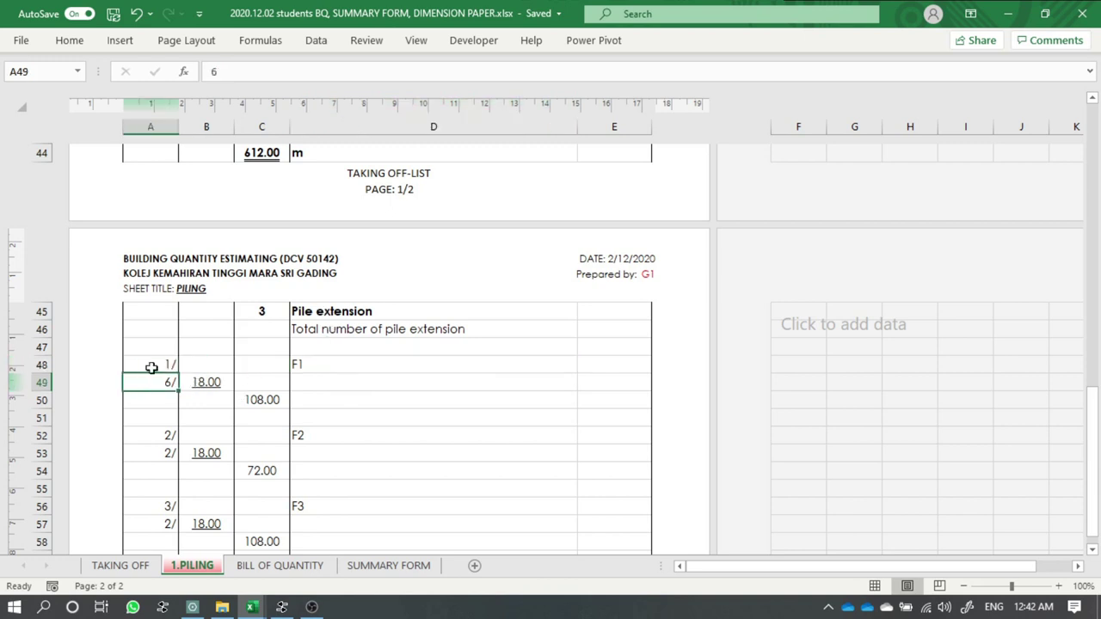
pyautogui.click(218, 386)
pyautogui.write('2')
pyautogui.press('Return')
pyautogui.click(200, 454)
pyautogui.write('2')
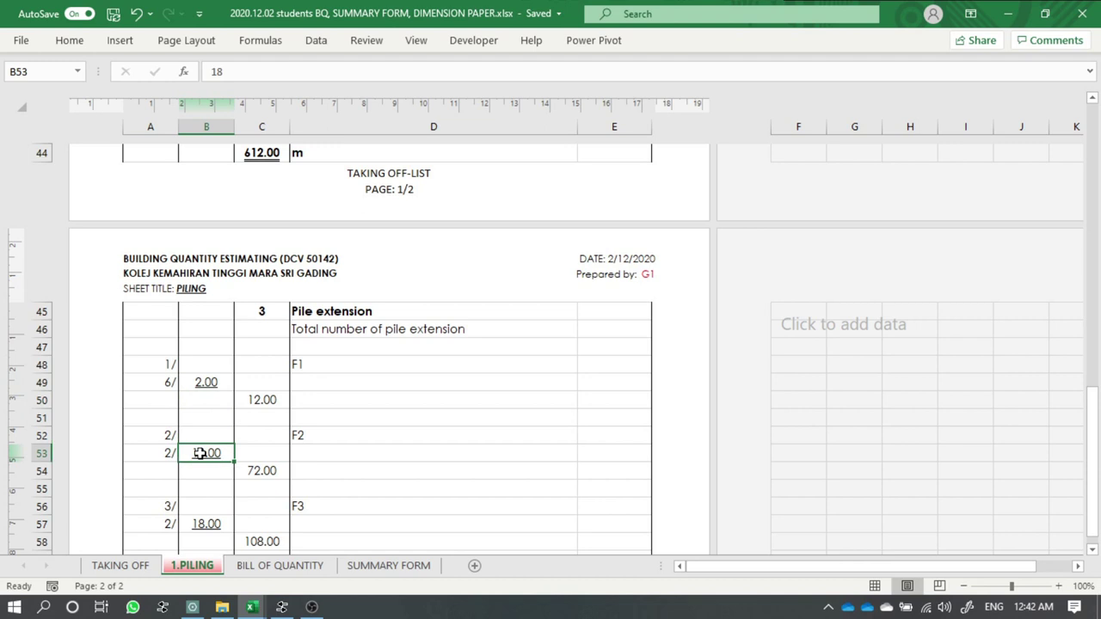
pyautogui.press('Return')
# - Set the F3–F5 lengths in B57, B61 and B65 to 2, giving a 68.00 total
pyautogui.scroll(-3, 207, 430)
pyautogui.click(198, 330)
pyautogui.write('2')
pyautogui.press('Return')
pyautogui.click(219, 402)
pyautogui.write('2')
pyautogui.press('Return')
pyautogui.click(214, 472)
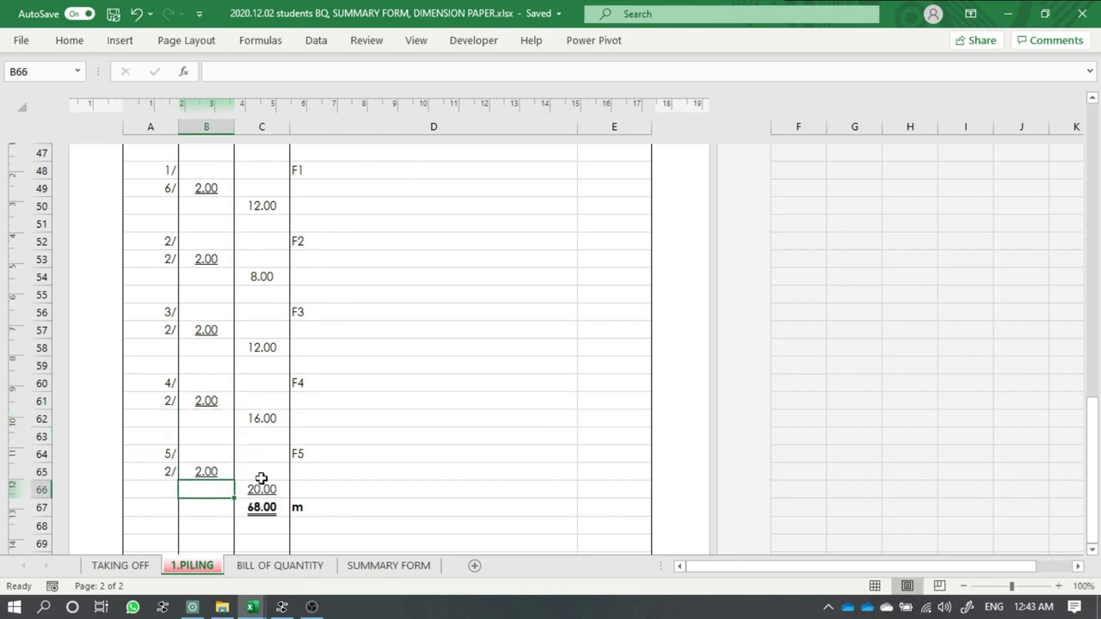
pyautogui.click(277, 511)
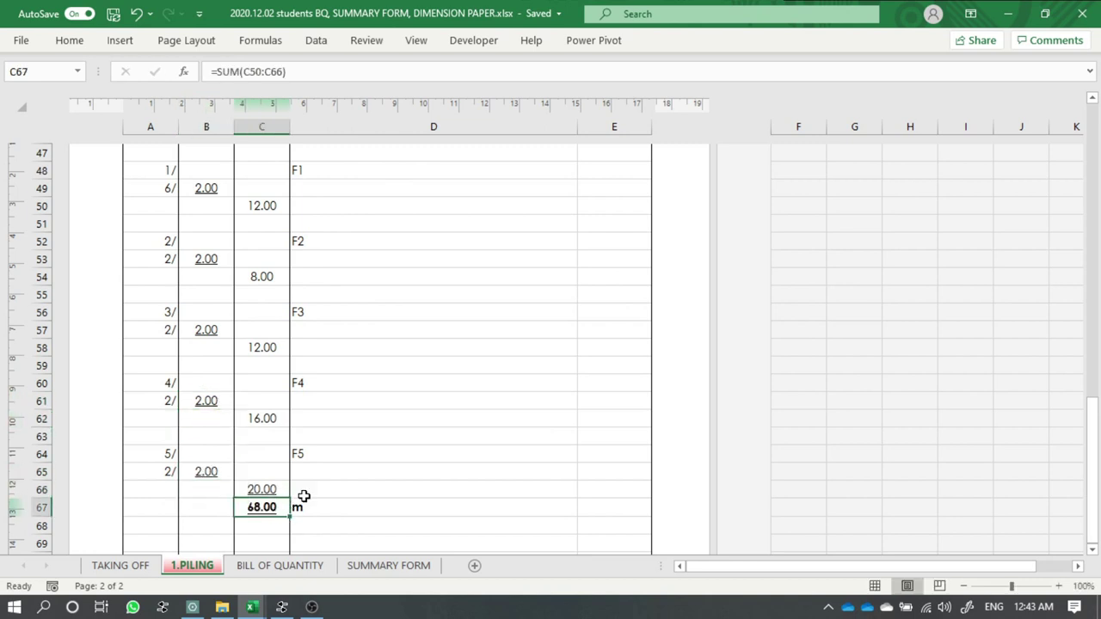
# - Change the total's unit in D67 from m to nos
pyautogui.scroll(1, 337, 481)
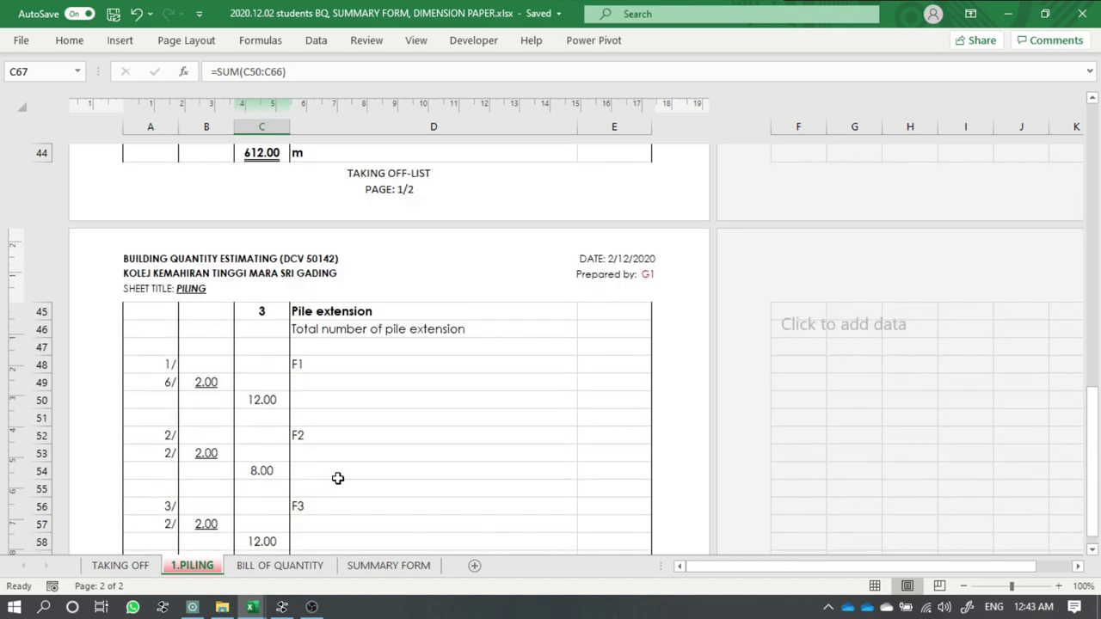
pyautogui.scroll(-1, 337, 479)
pyautogui.click(333, 455)
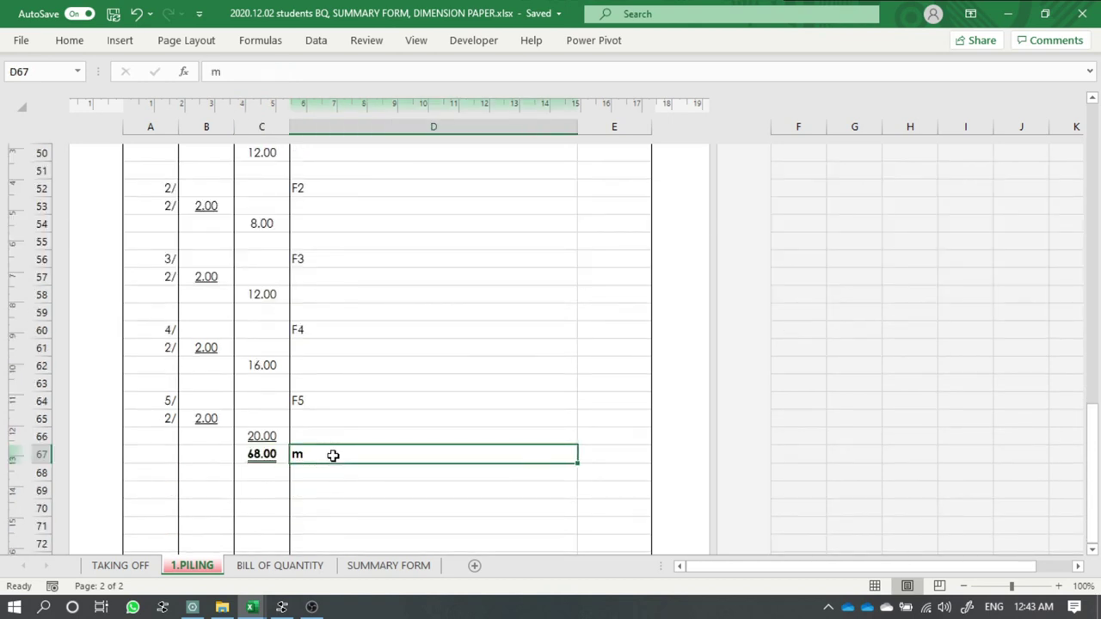
pyautogui.write('no')
pyautogui.press('Return')
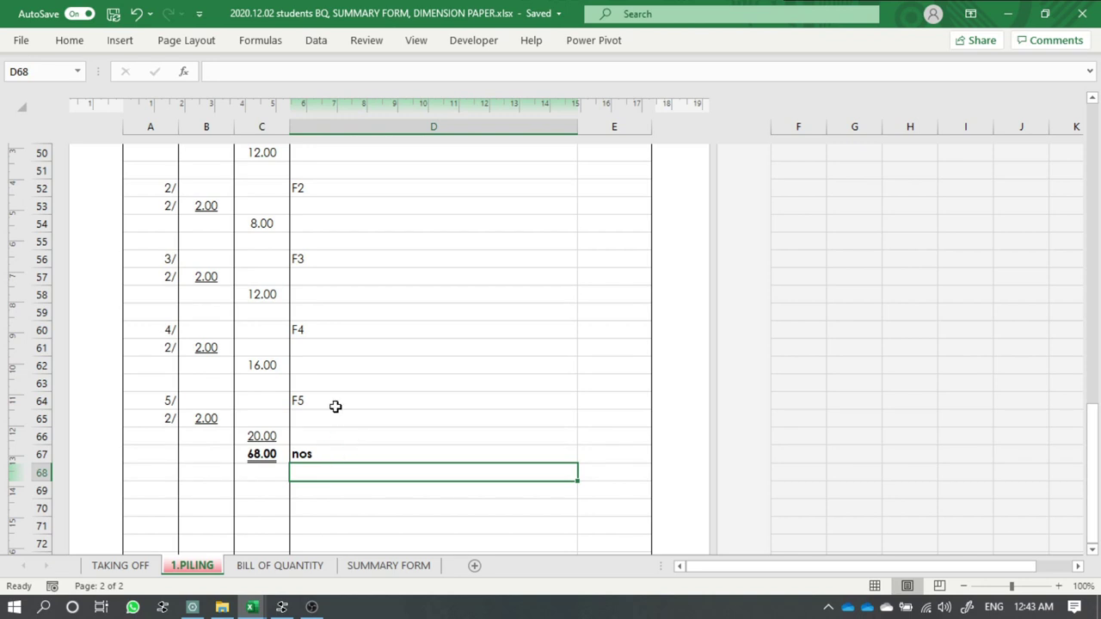
pyautogui.scroll(-1, 336, 407)
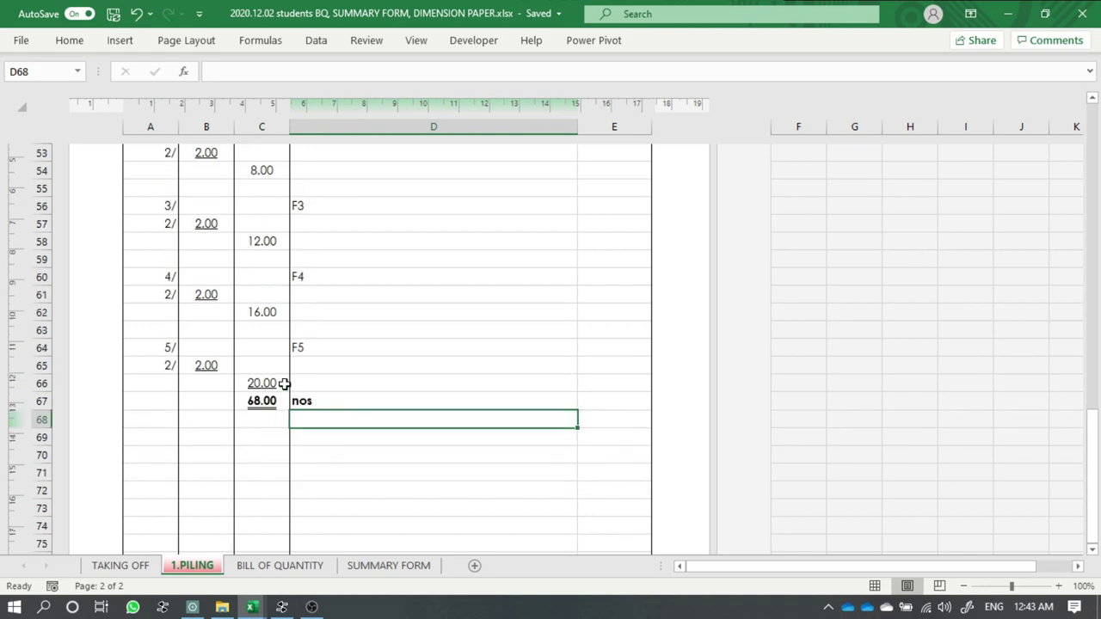
pyautogui.scroll(1, 268, 368)
pyautogui.scroll(1, 211, 261)
pyautogui.scroll(1, 212, 216)
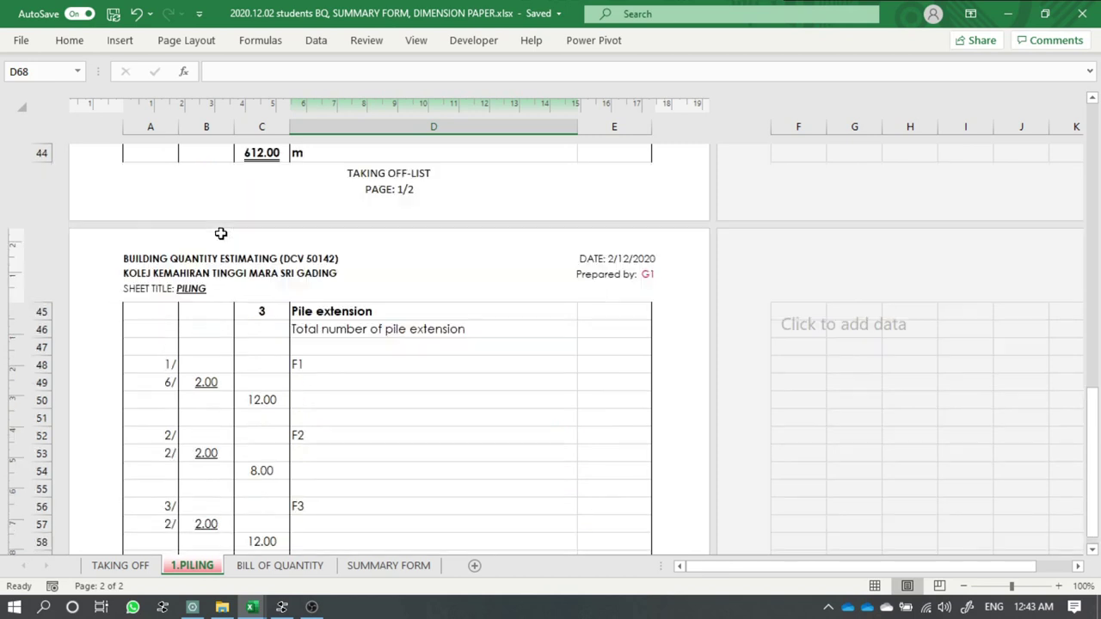
pyautogui.scroll(-1, 227, 289)
pyautogui.scroll(-1, 210, 258)
# - Remove both decimal places from the F2–F5 lengths and quantities in B53:C67
pyautogui.click(206, 210)
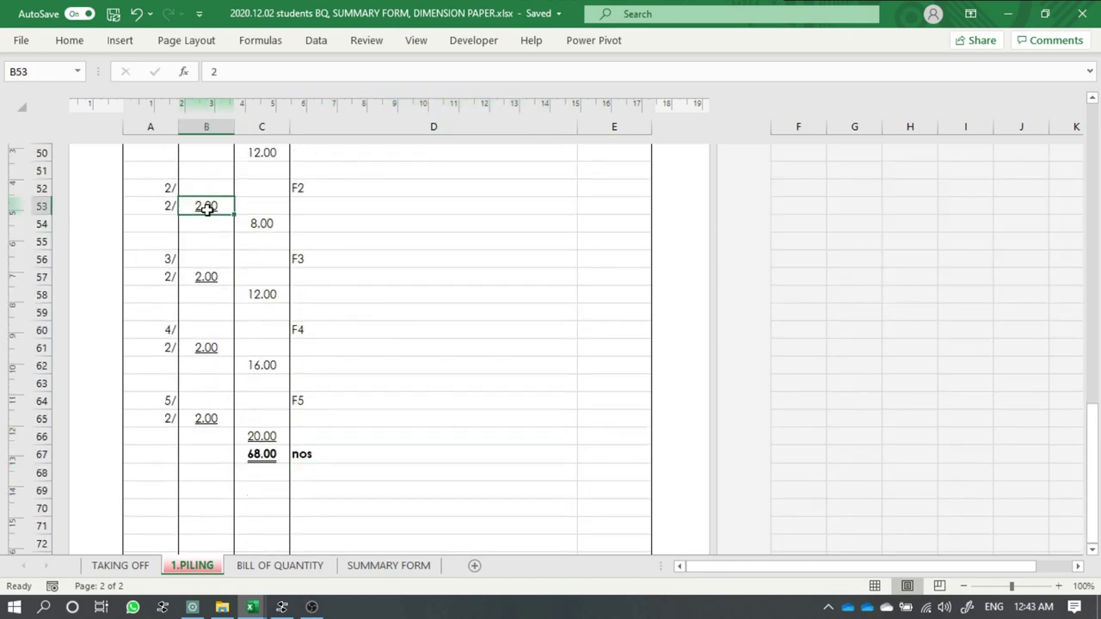
pyautogui.moveTo(207, 208)
pyautogui.mouseDown()
pyautogui.moveTo(259, 451)
pyautogui.moveTo(249, 446)
pyautogui.mouseUp()
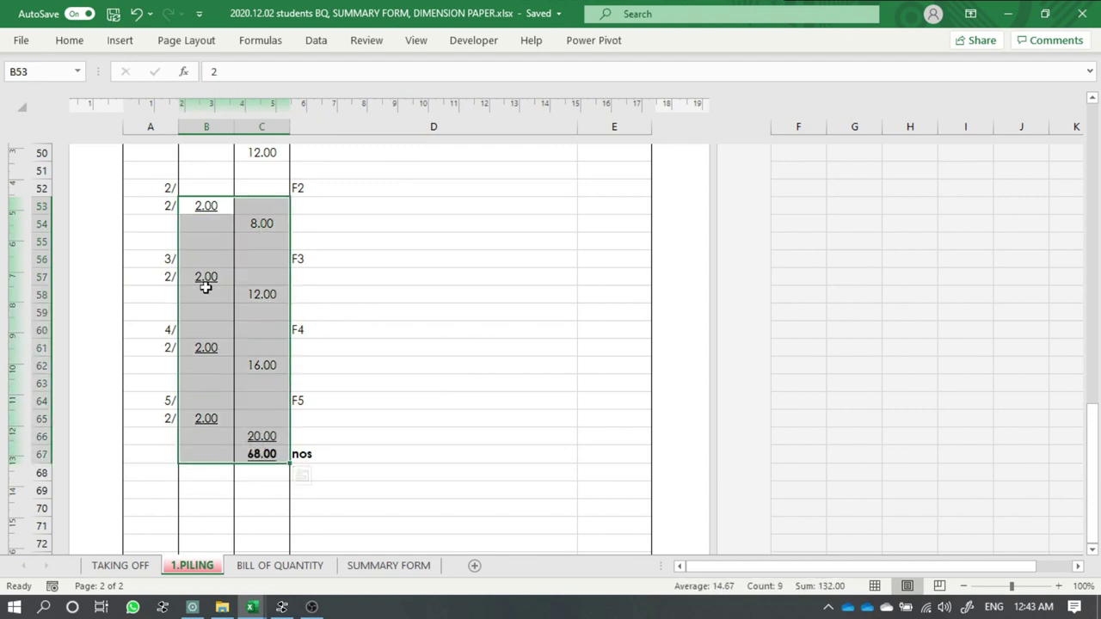
pyautogui.click(71, 41)
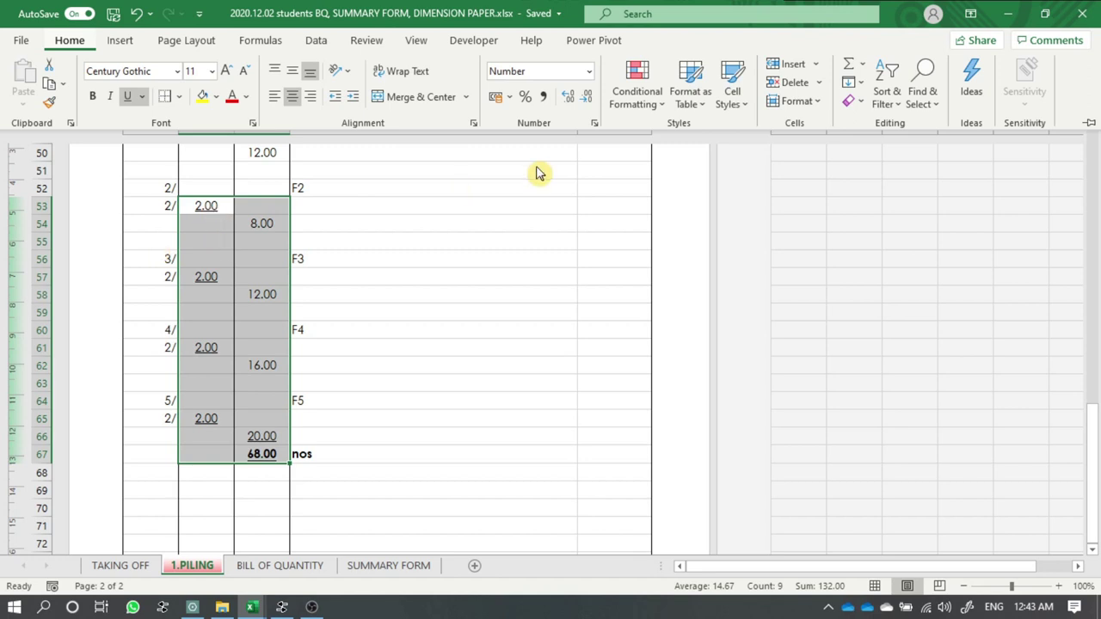
pyautogui.click(588, 97)
pyautogui.click(587, 98)
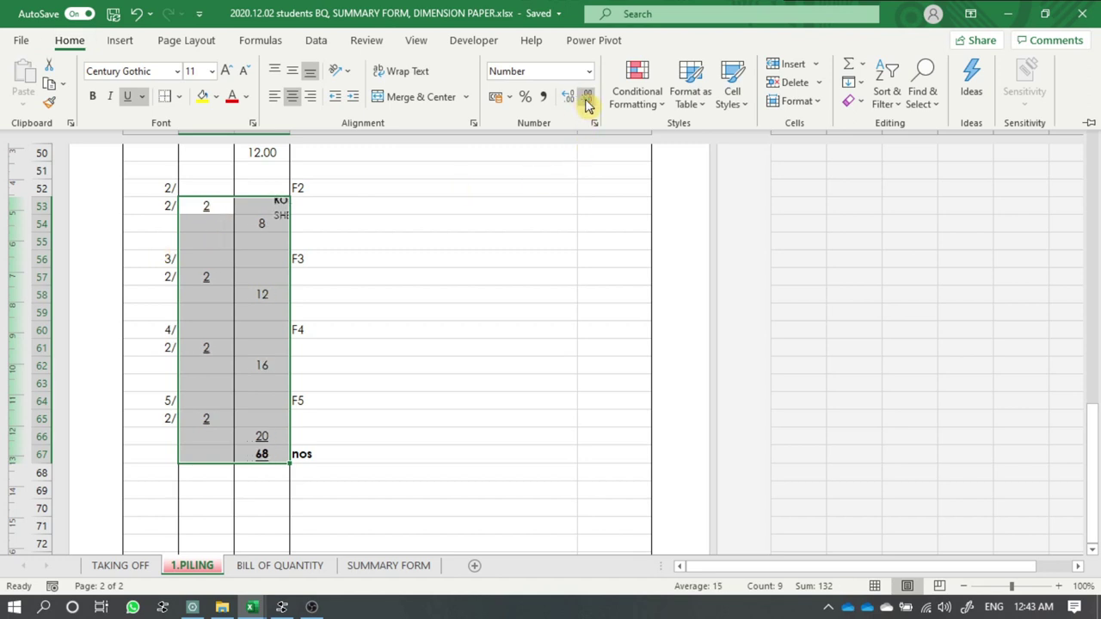
pyautogui.click(495, 246)
pyautogui.click(386, 262)
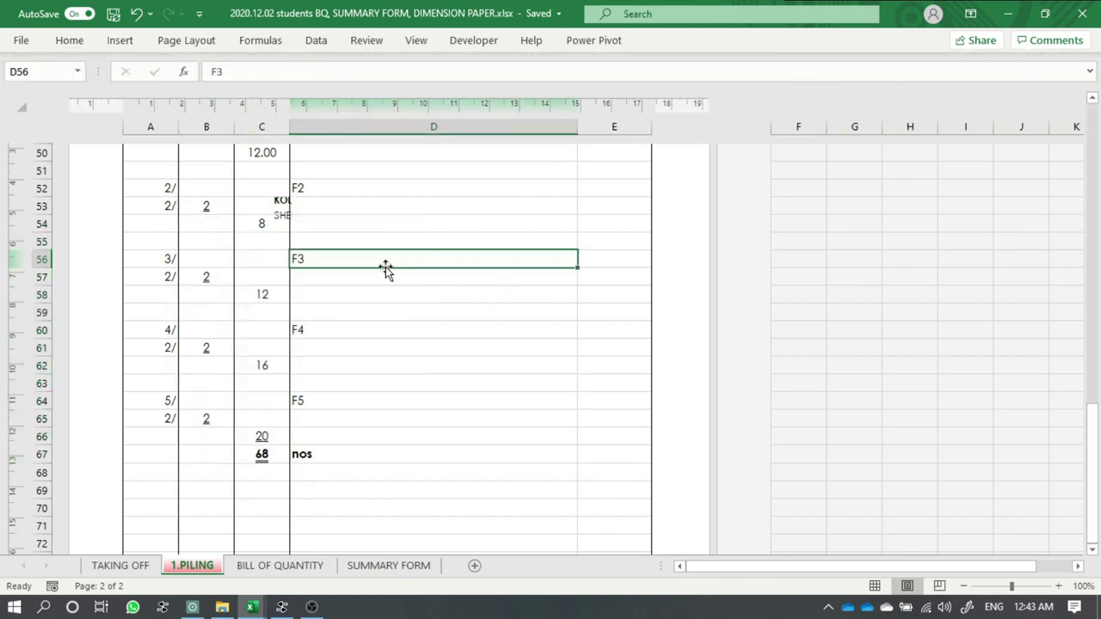
pyautogui.scroll(1, 386, 250)
pyautogui.click(364, 261)
pyautogui.click(245, 257)
pyautogui.click(437, 260)
# - Show the F1 figures in B49:C50 as whole numbers 2 and 12
pyautogui.scroll(2, 436, 260)
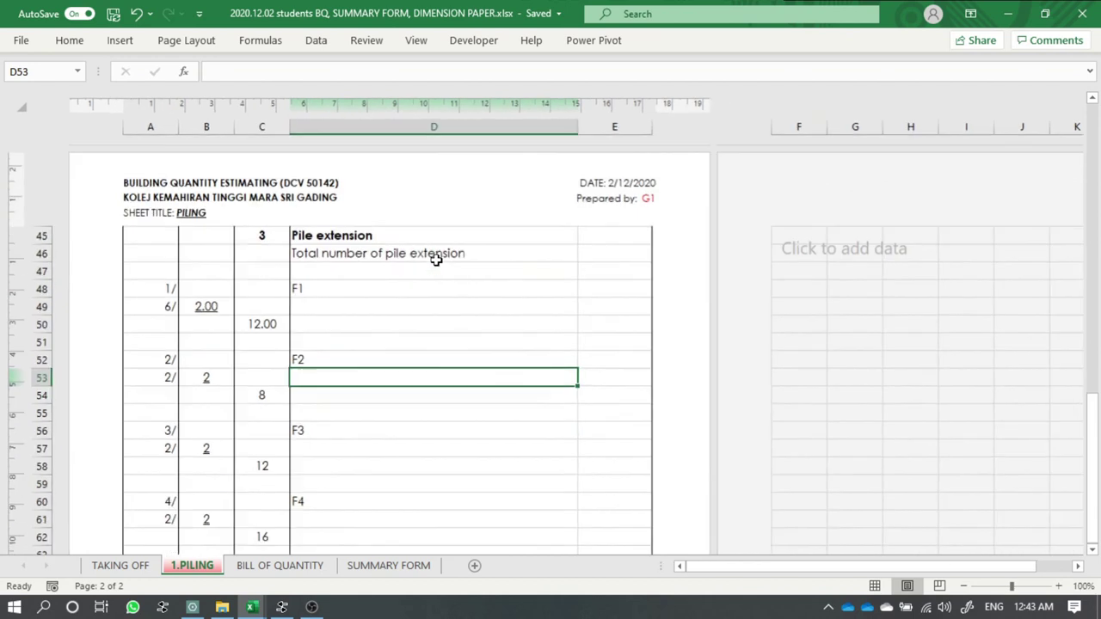
pyautogui.scroll(-3, 424, 265)
pyautogui.scroll(1, 424, 269)
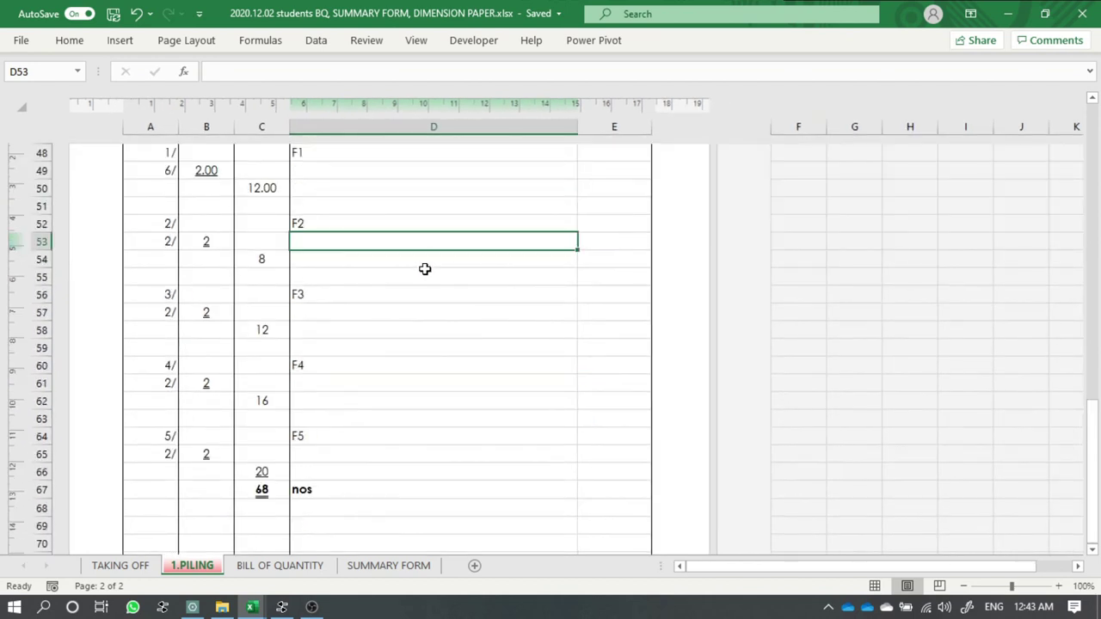
pyautogui.scroll(4, 424, 270)
pyautogui.scroll(-2, 413, 291)
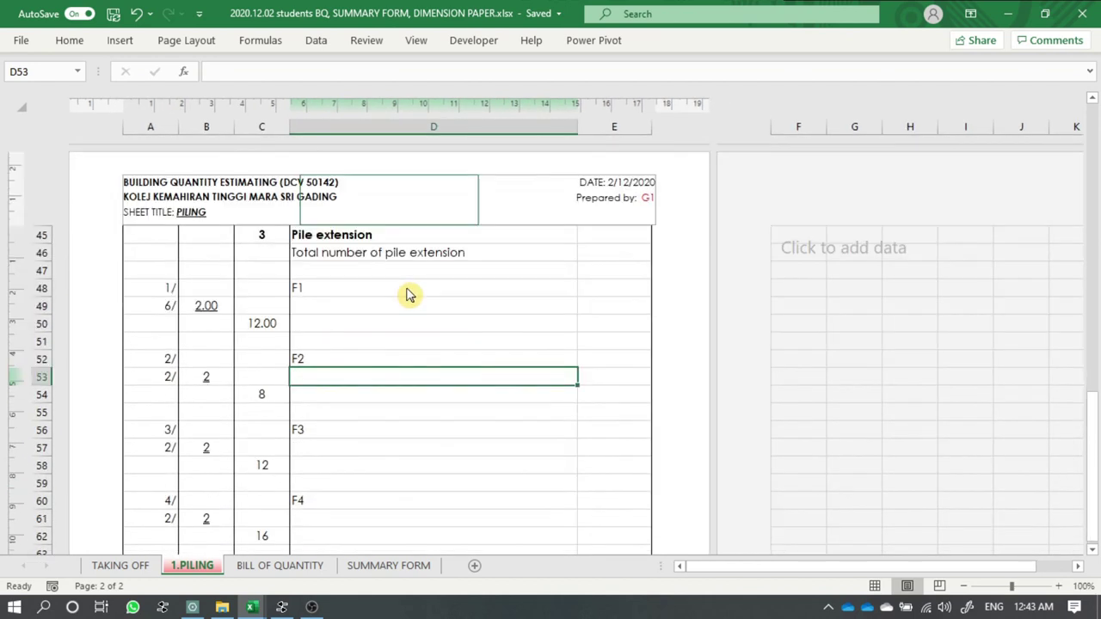
pyautogui.click(265, 326)
pyautogui.moveTo(217, 312); pyautogui.dragTo(245, 322)
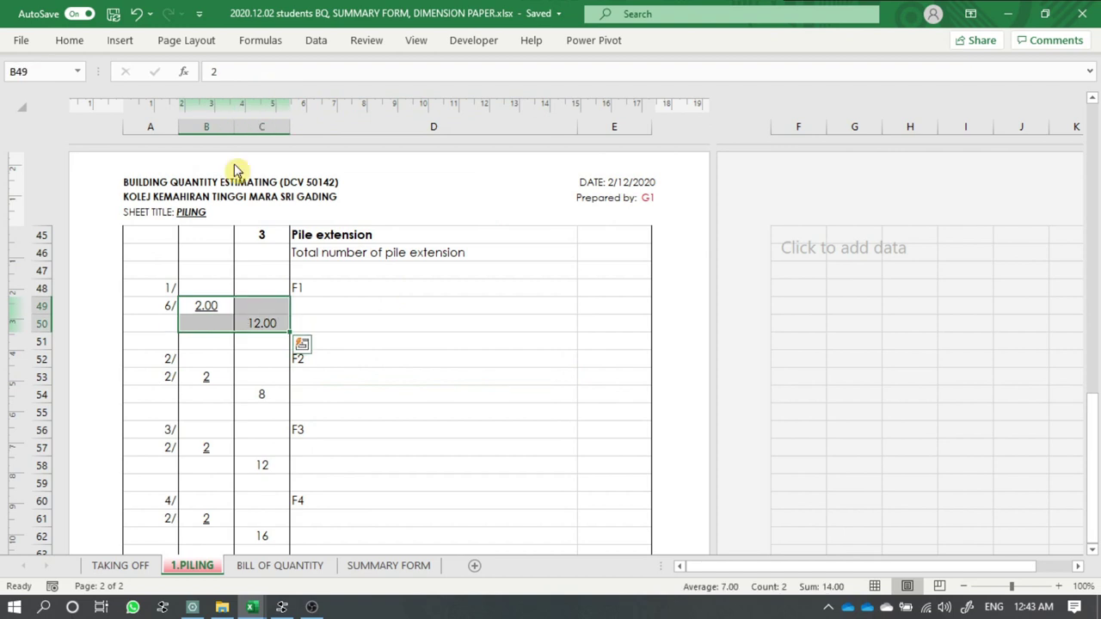
pyautogui.click(70, 40)
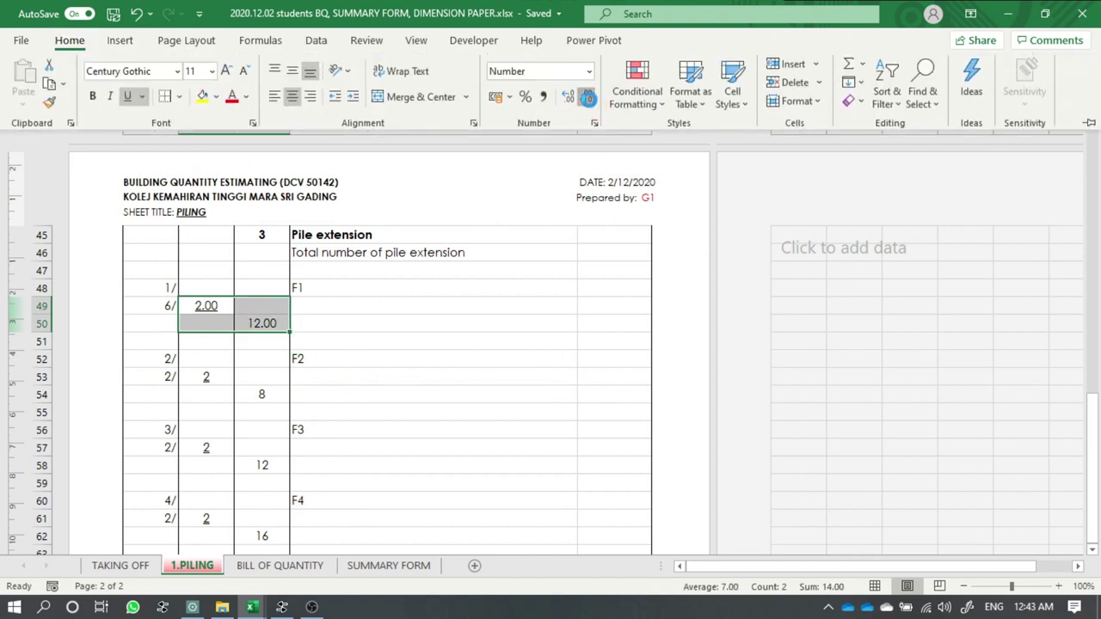
pyautogui.click(587, 96)
pyautogui.click(586, 96)
pyautogui.click(443, 361)
pyautogui.click(421, 323)
pyautogui.scroll(-3, 313, 267)
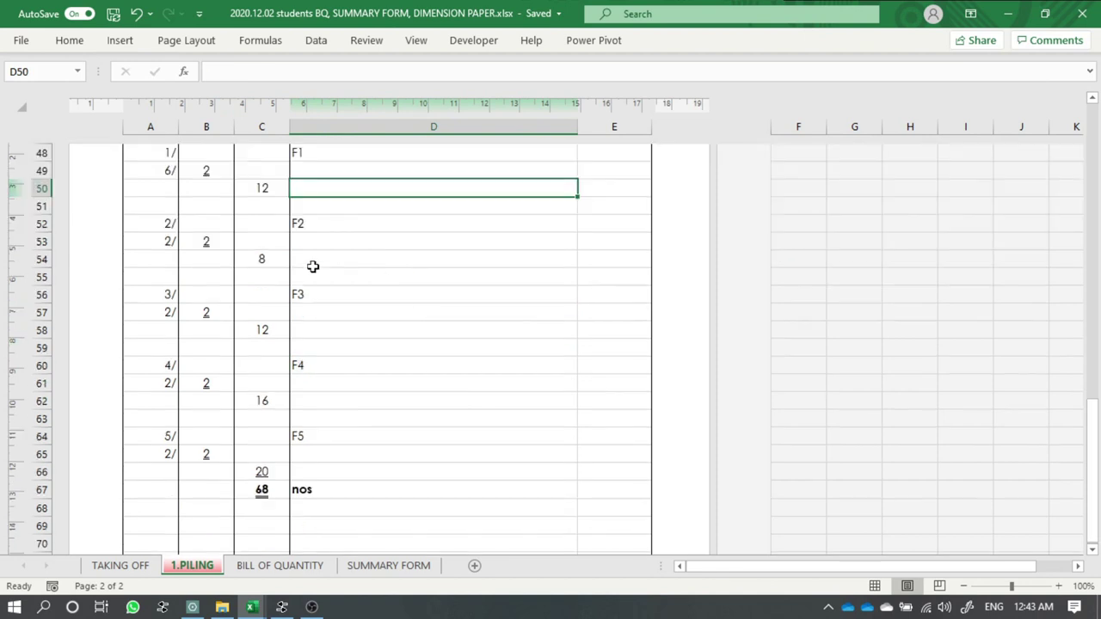
# - Copy the 'Extension piles n.e. 3.00 m long' description C19:C21 from the BILL OF QUANTITY sheet
pyautogui.click(280, 566)
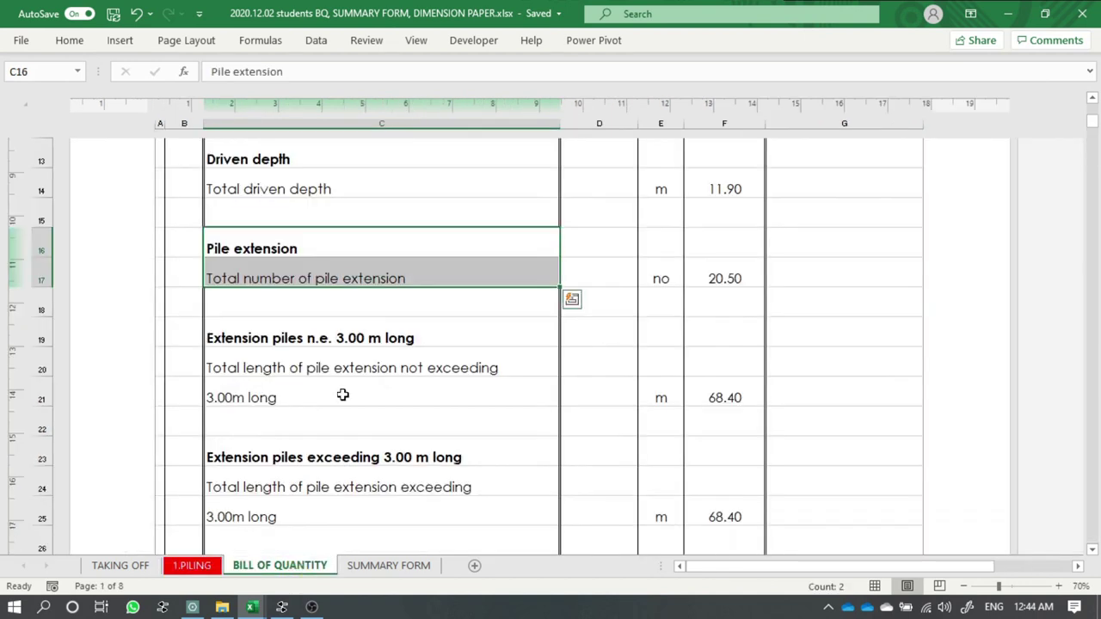
pyautogui.click(281, 353)
pyautogui.click(260, 331)
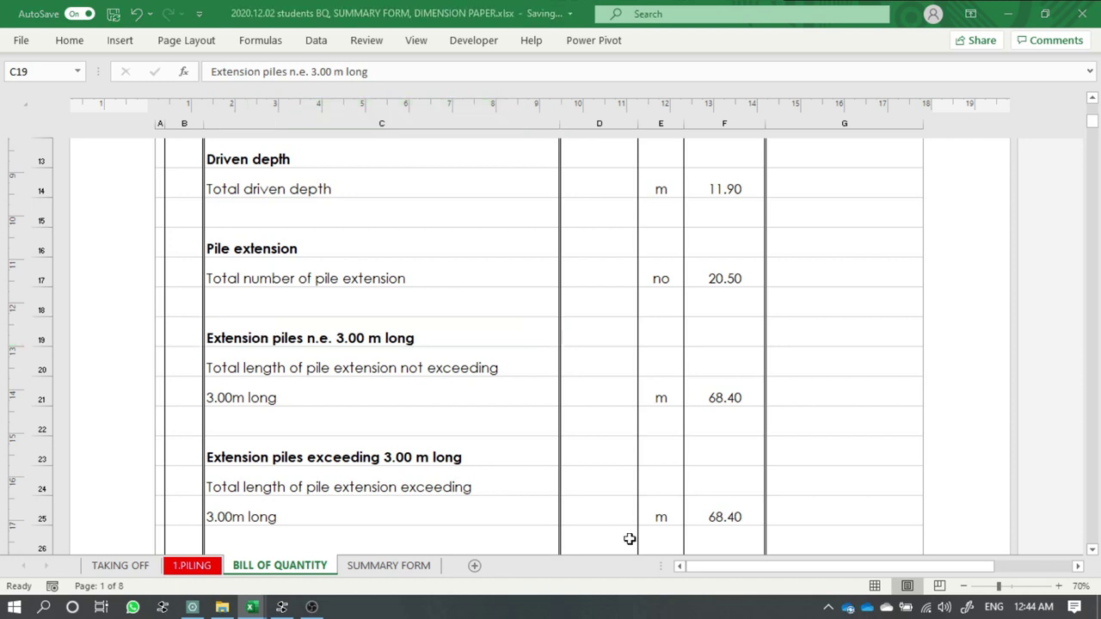
pyautogui.keyDown('shift'); pyautogui.click(342, 400); pyautogui.keyUp('shift')
pyautogui.hotkey('ctrl', 'c')
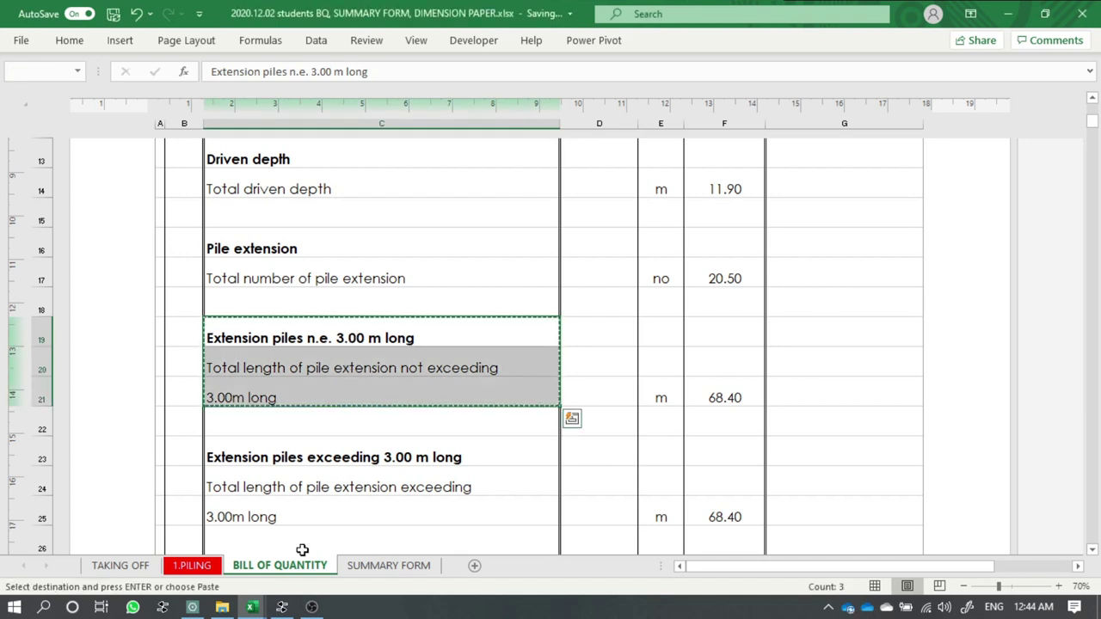
# - Return to 1.PILING and select D69 below the 68 nos total
pyautogui.click(193, 565)
pyautogui.click(331, 523)
pyautogui.scroll(2, 367, 458)
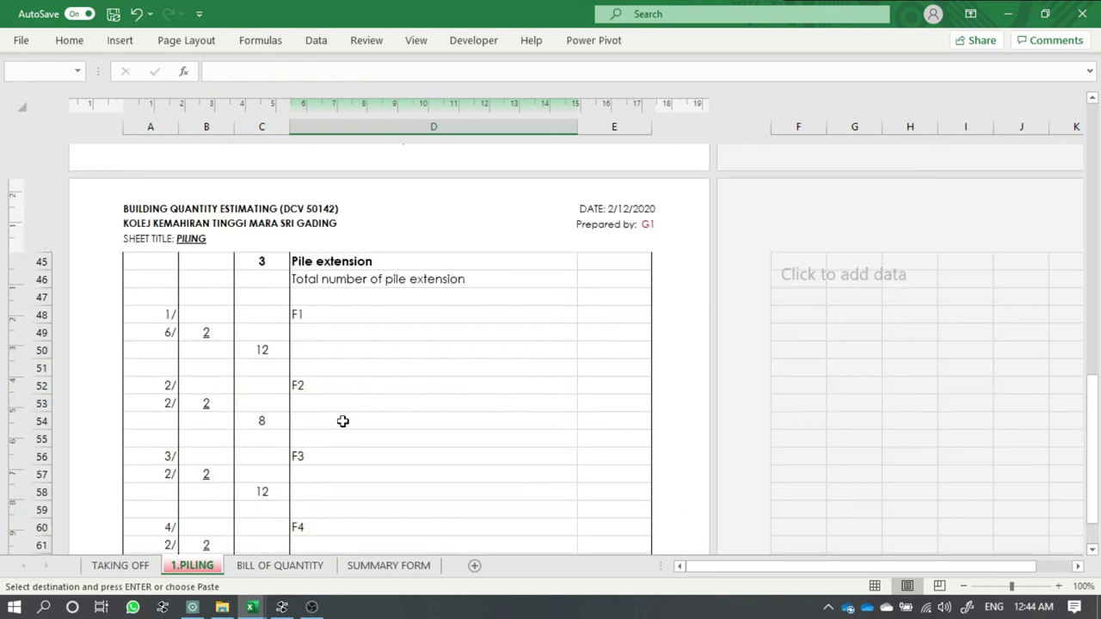
pyautogui.scroll(2, 341, 422)
pyautogui.scroll(-4, 335, 412)
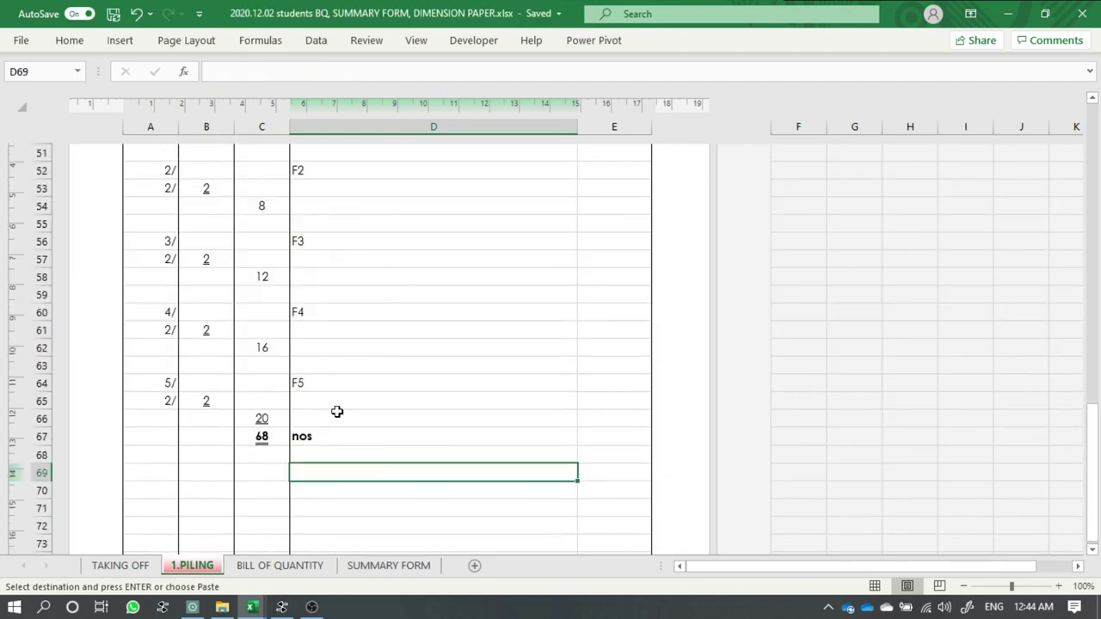
# - Paste the description into D69 as values only and bold its heading
pyautogui.hotkey('ctrl', 'v')
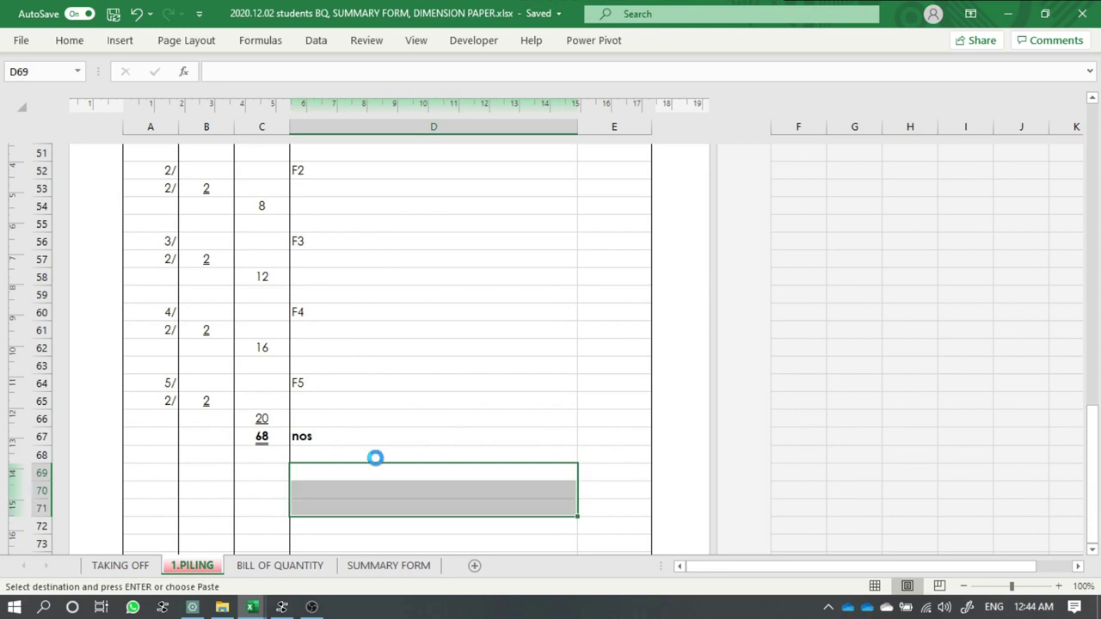
pyautogui.click(629, 531)
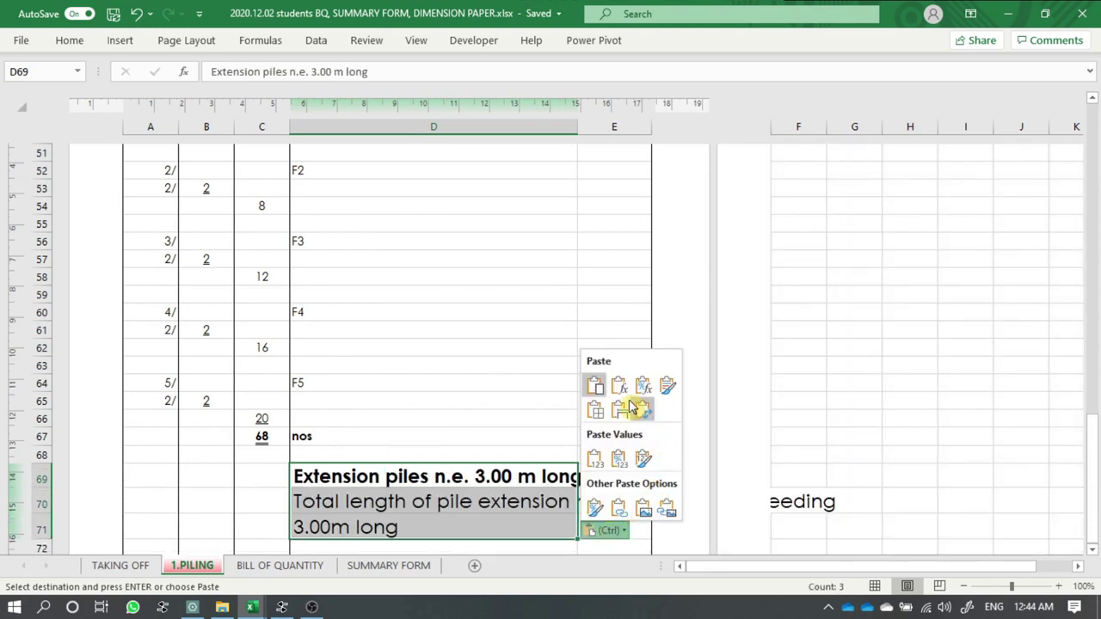
pyautogui.click(594, 459)
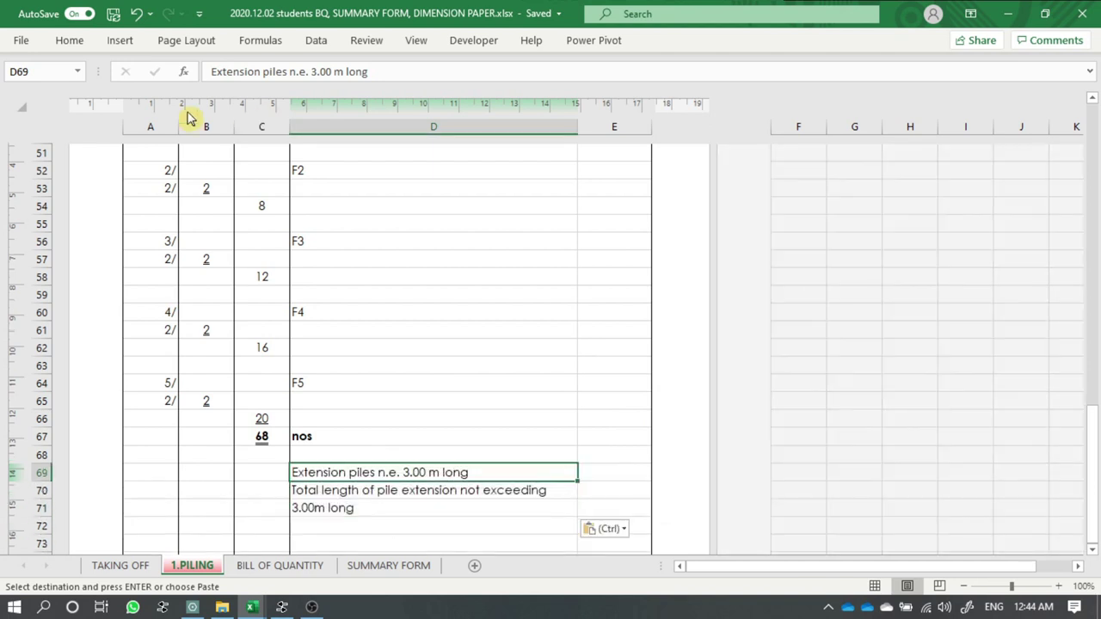
pyautogui.hotkey('ctrl', 'b')
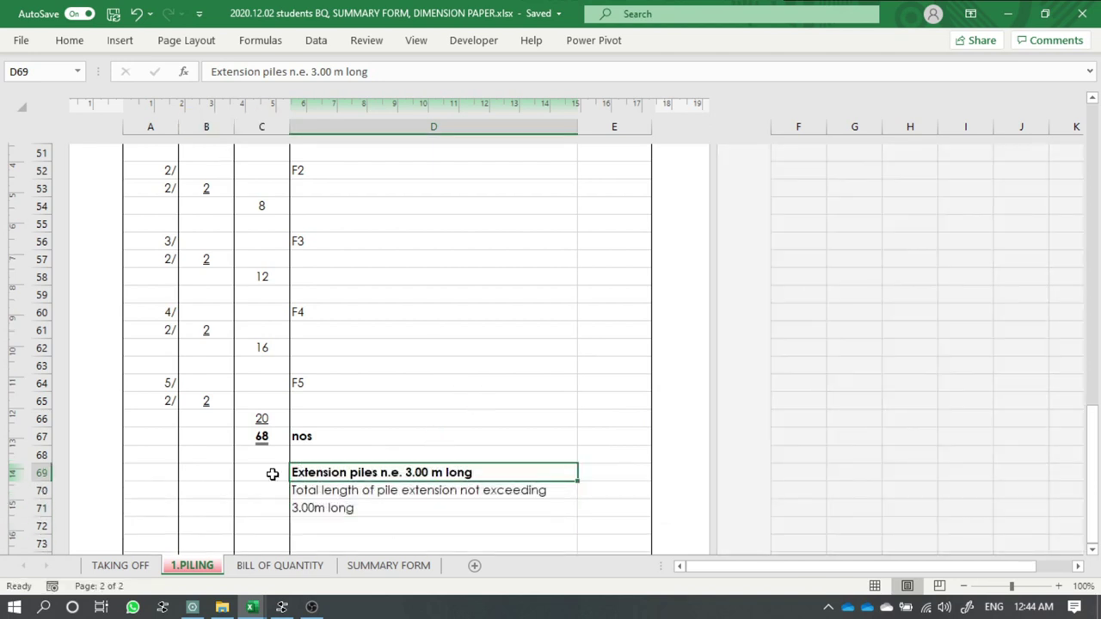
# - Enter item number 4 in C69
pyautogui.click(267, 476)
pyautogui.write('4')
pyautogui.press('Return')
pyautogui.click(267, 477)
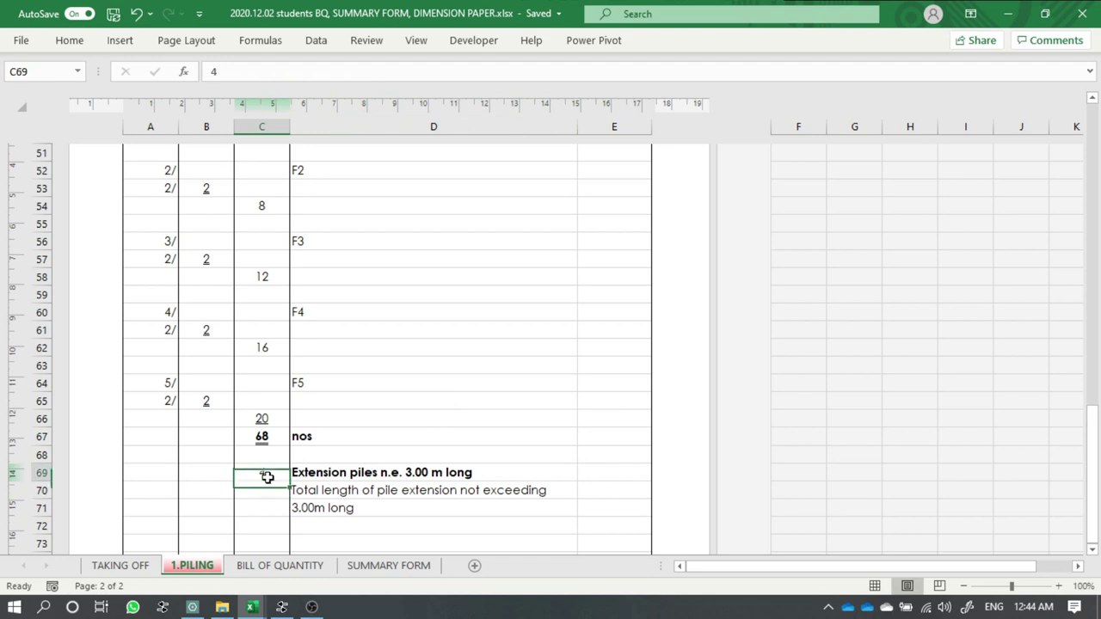
# - Copy the SUM/nos total line down to row 73 and set its total to 0
pyautogui.click(435, 436)
pyautogui.scroll(-1, 435, 422)
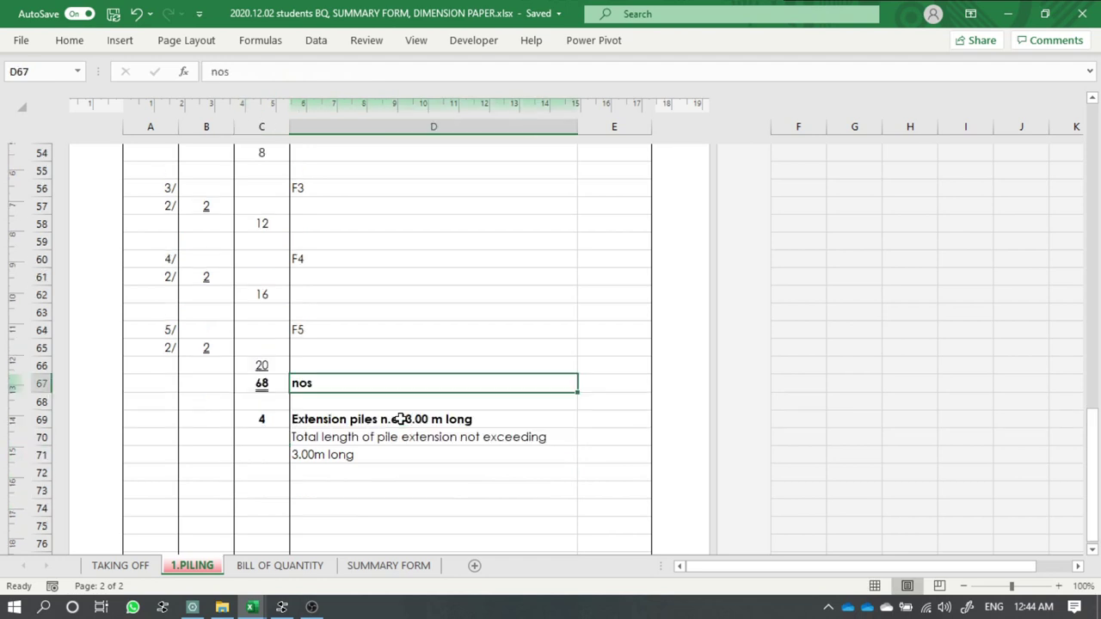
pyautogui.scroll(-1, 387, 408)
pyautogui.click(337, 401)
pyautogui.click(333, 420)
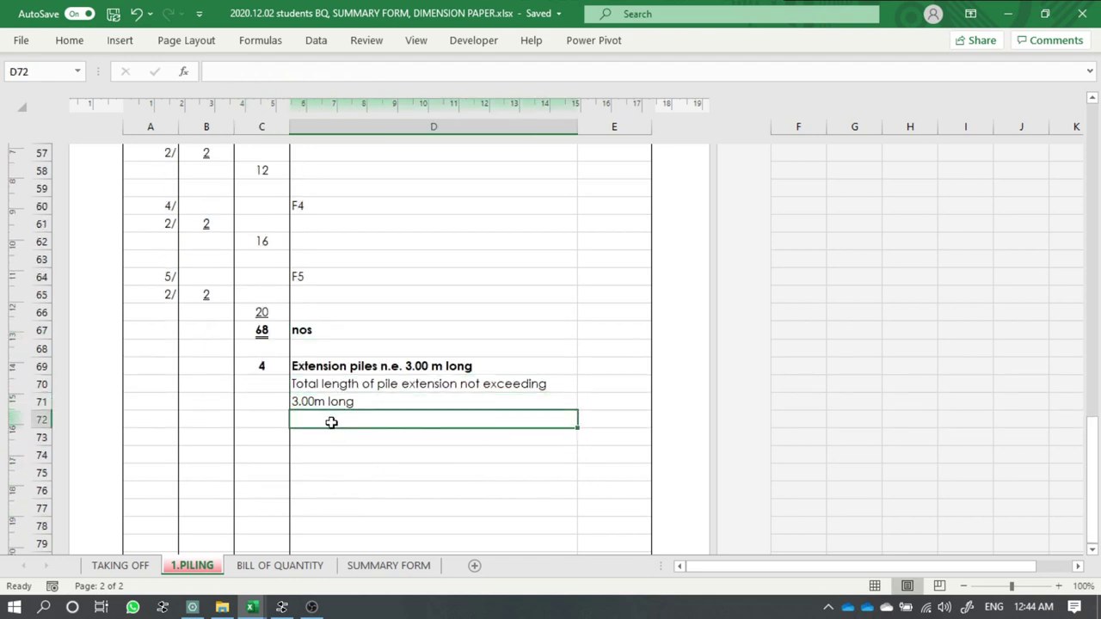
pyautogui.click(267, 427)
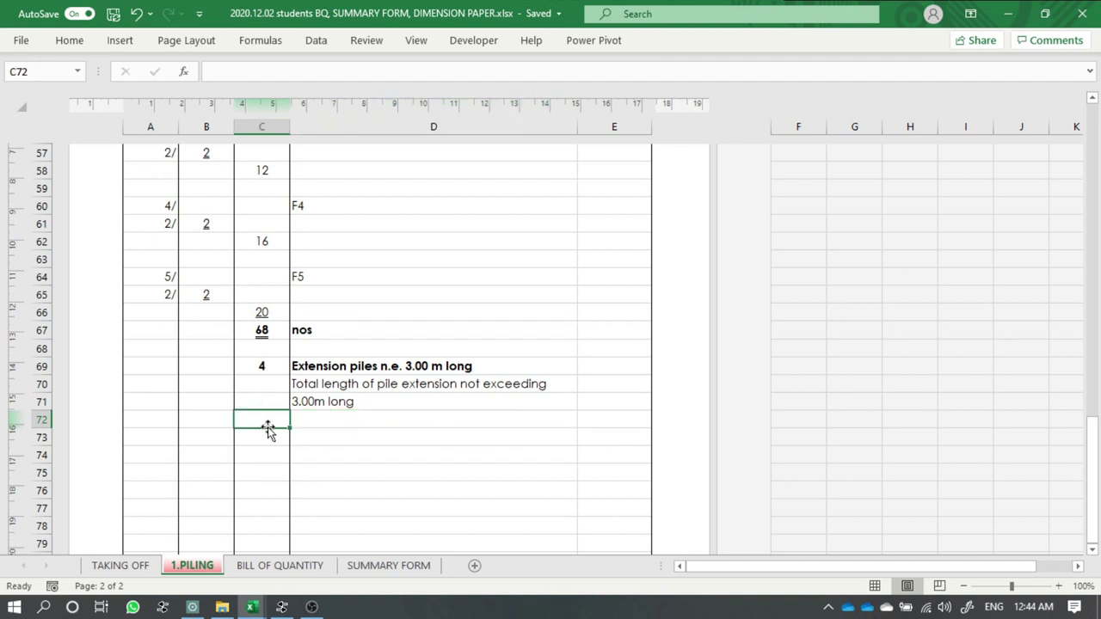
pyautogui.click(267, 433)
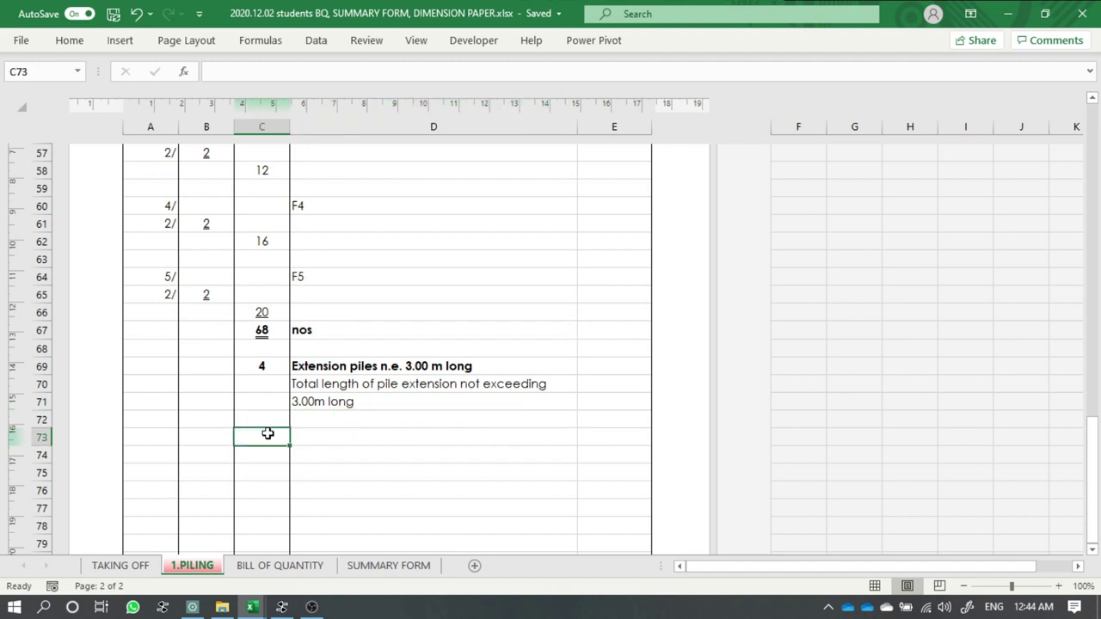
pyautogui.write('o')
pyautogui.press('Escape')
pyautogui.moveTo(262, 331)
pyautogui.mouseDown()
pyautogui.moveTo(307, 344)
pyautogui.moveTo(265, 447)
pyautogui.mouseUp()
pyautogui.click(265, 447)
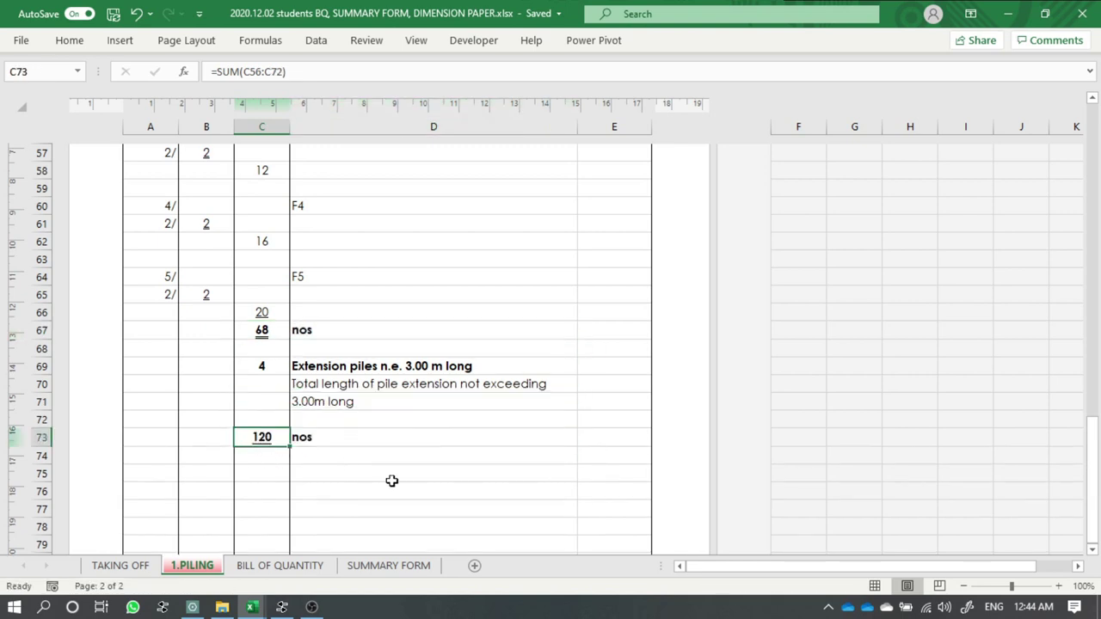
pyautogui.write('0')
pyautogui.press('Return')
# - Check the new item block from C69 down to the 0 nos total row
pyautogui.click(324, 401)
pyautogui.moveTo(325, 404); pyautogui.dragTo(389, 432)
pyautogui.click(389, 435)
pyautogui.moveTo(281, 367); pyautogui.dragTo(327, 405)
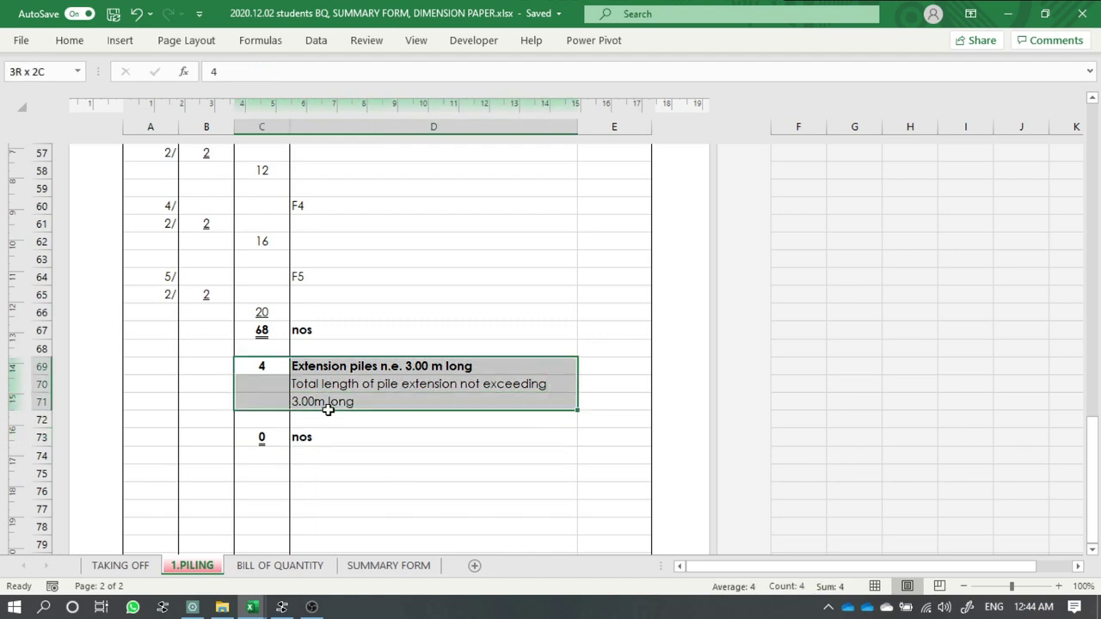
pyautogui.click(385, 467)
pyautogui.click(265, 362)
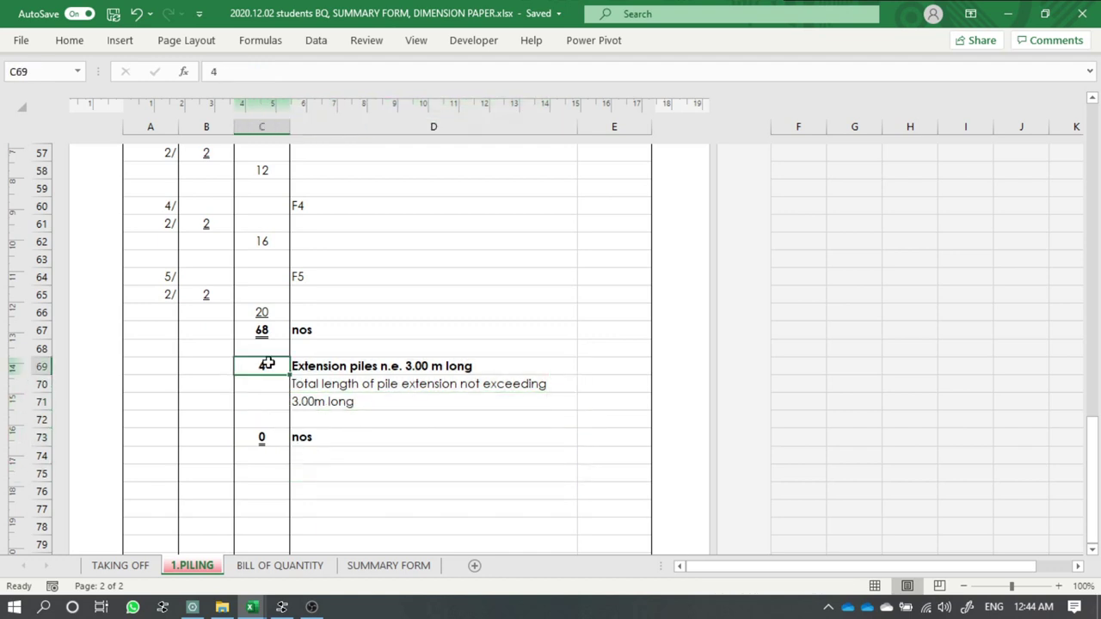
pyautogui.moveTo(266, 364); pyautogui.dragTo(366, 430)
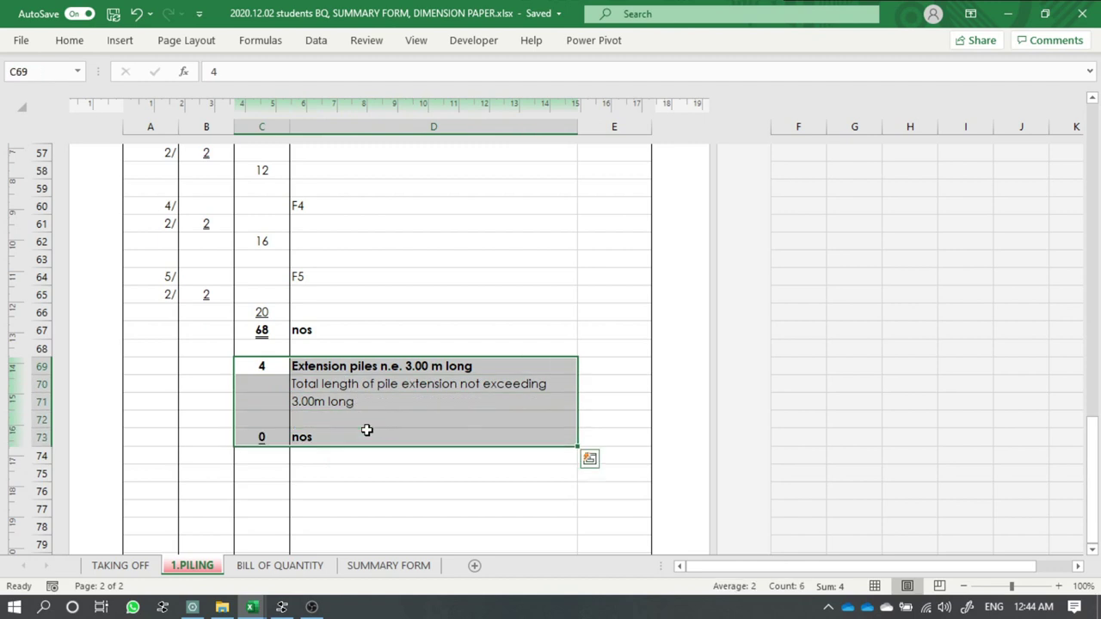
pyautogui.scroll(-1, 360, 399)
pyautogui.click(360, 418)
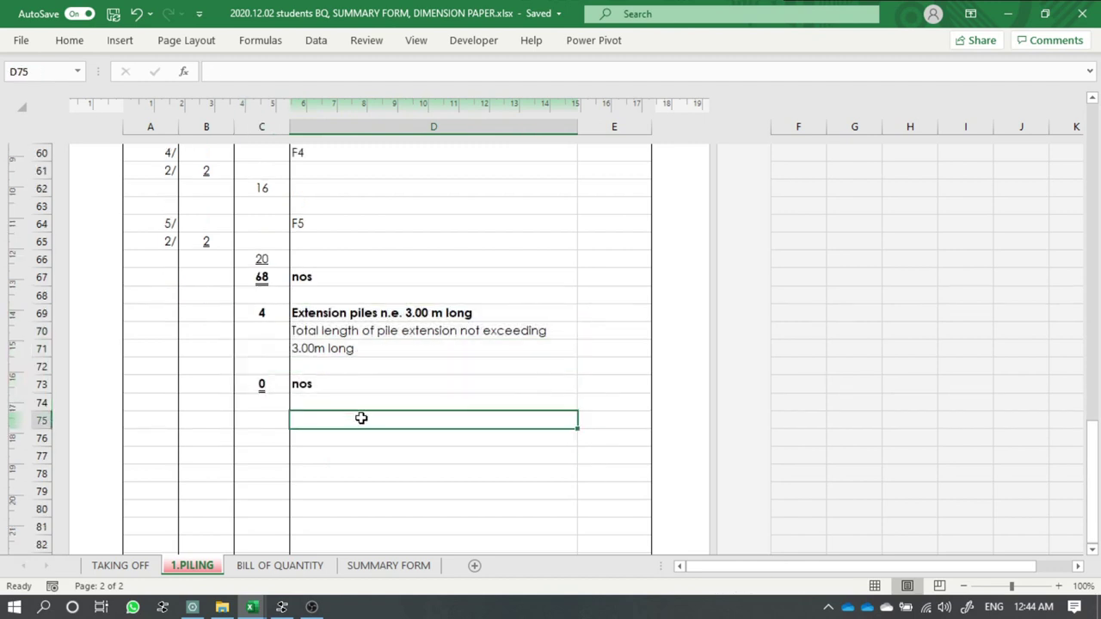
# - Copy the 'Extension piles exceeding 3.00 m long' description from the BILL OF QUANTITY sheet
pyautogui.click(283, 566)
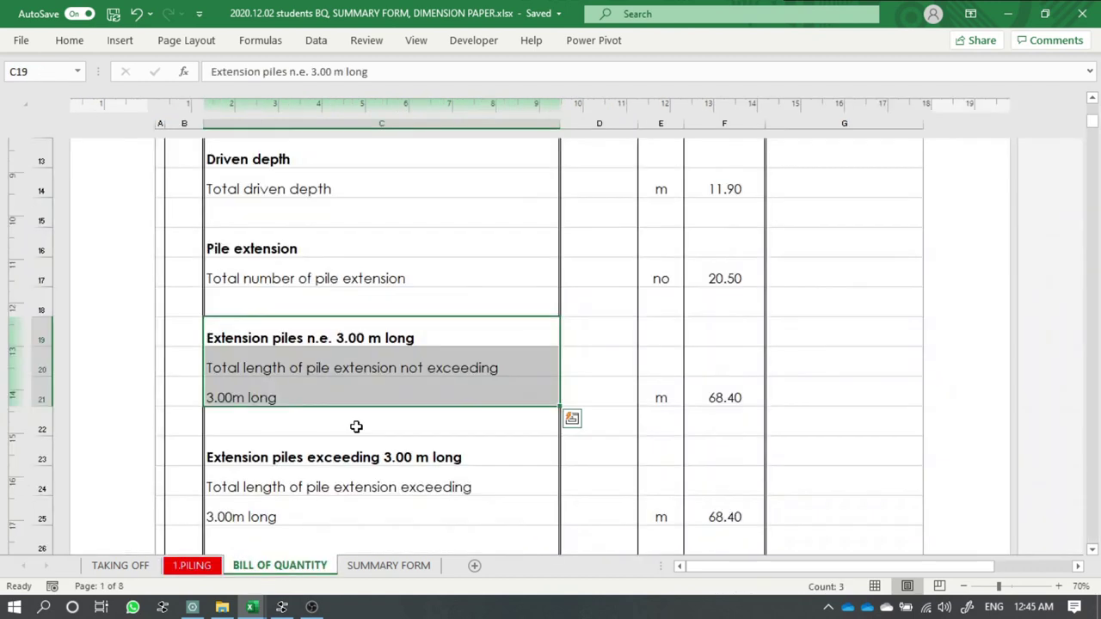
pyautogui.scroll(-1, 356, 426)
pyautogui.moveTo(251, 368)
pyautogui.mouseDown()
pyautogui.moveTo(222, 366)
pyautogui.moveTo(266, 416)
pyautogui.mouseUp()
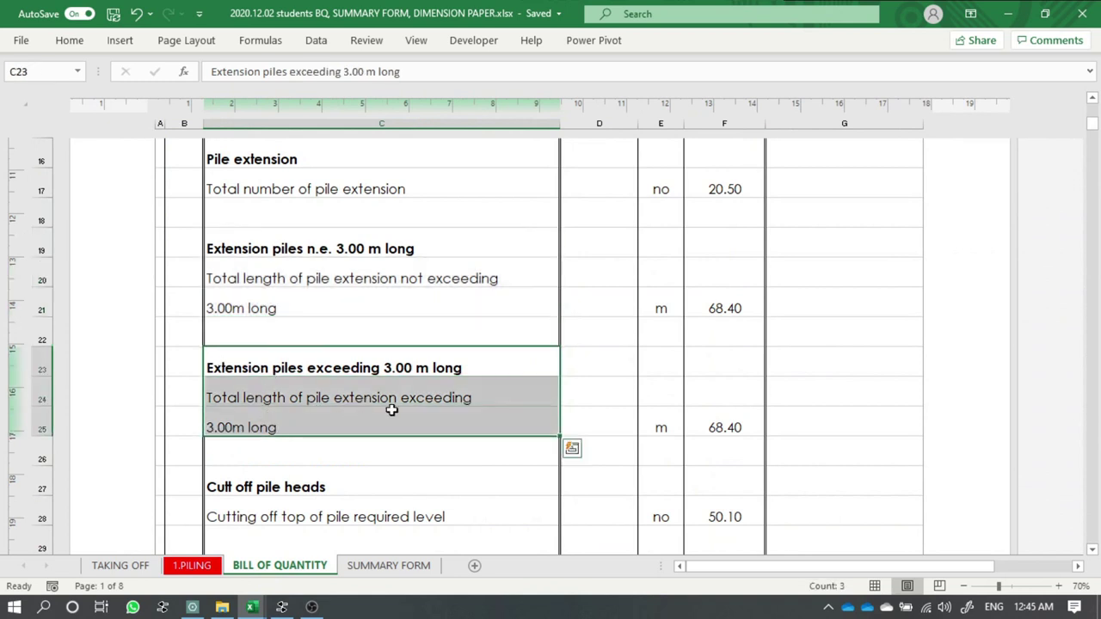
pyautogui.hotkey('ctrl', 'c')
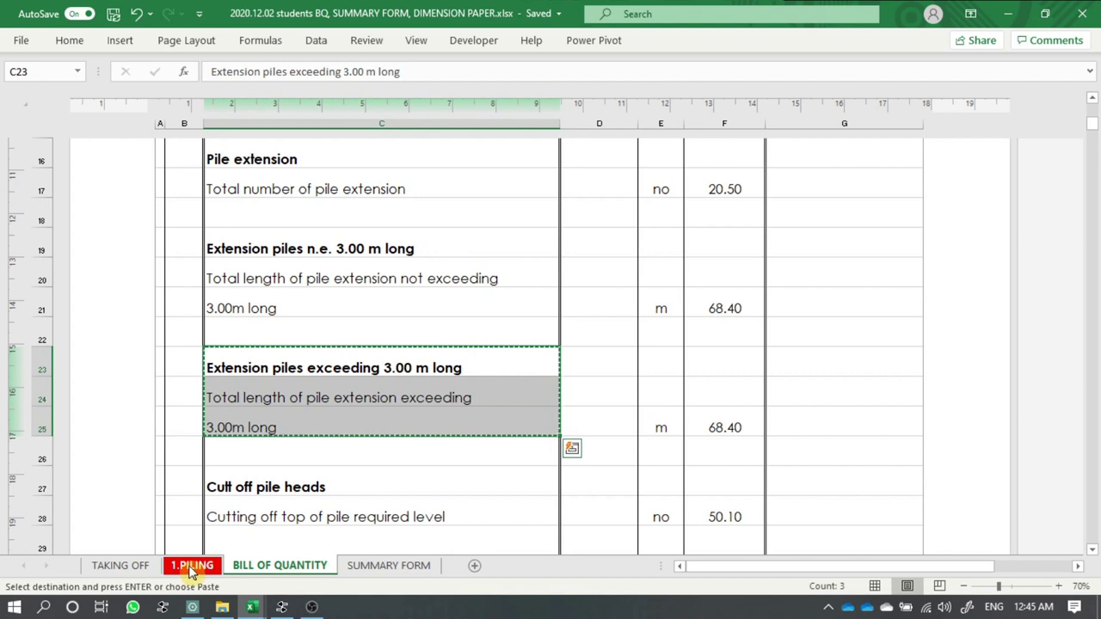
# - Paste it into D75:D77 on 1.PILING and bold the heading
pyautogui.click(192, 566)
pyautogui.rightClick(318, 420)
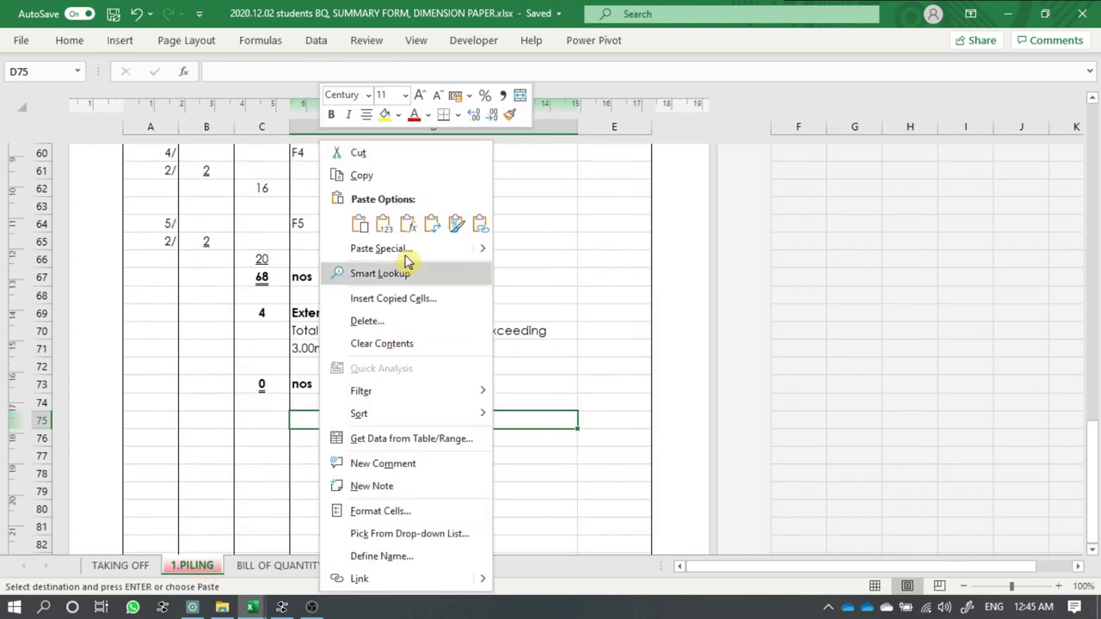
pyautogui.click(384, 231)
pyautogui.click(344, 508)
pyautogui.click(336, 421)
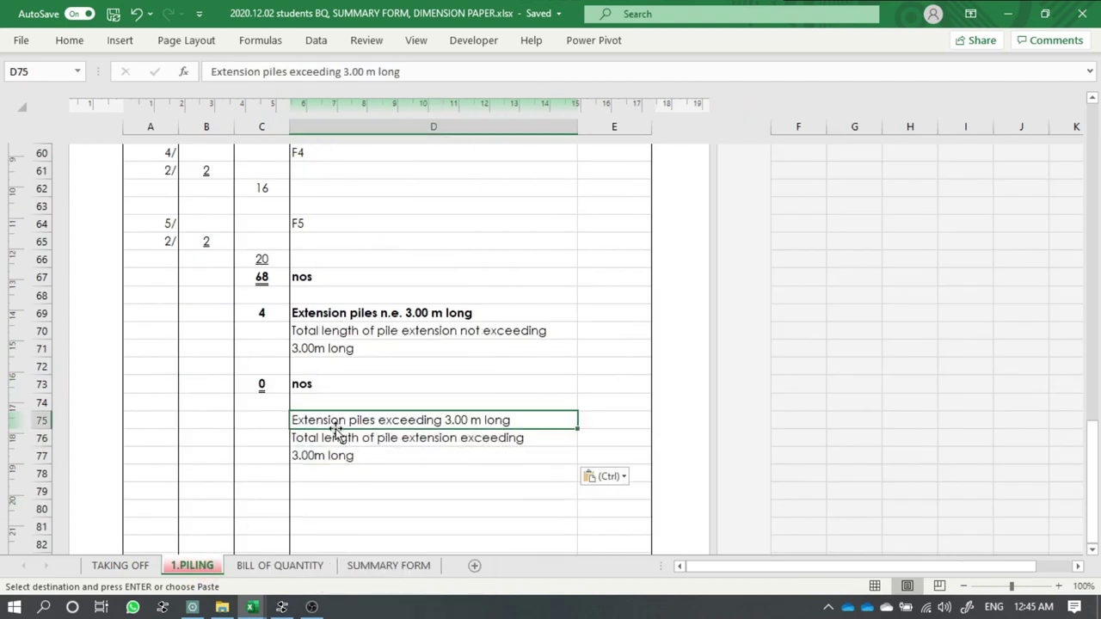
pyautogui.hotkey('ctrl', 'b')
pyautogui.click(380, 496)
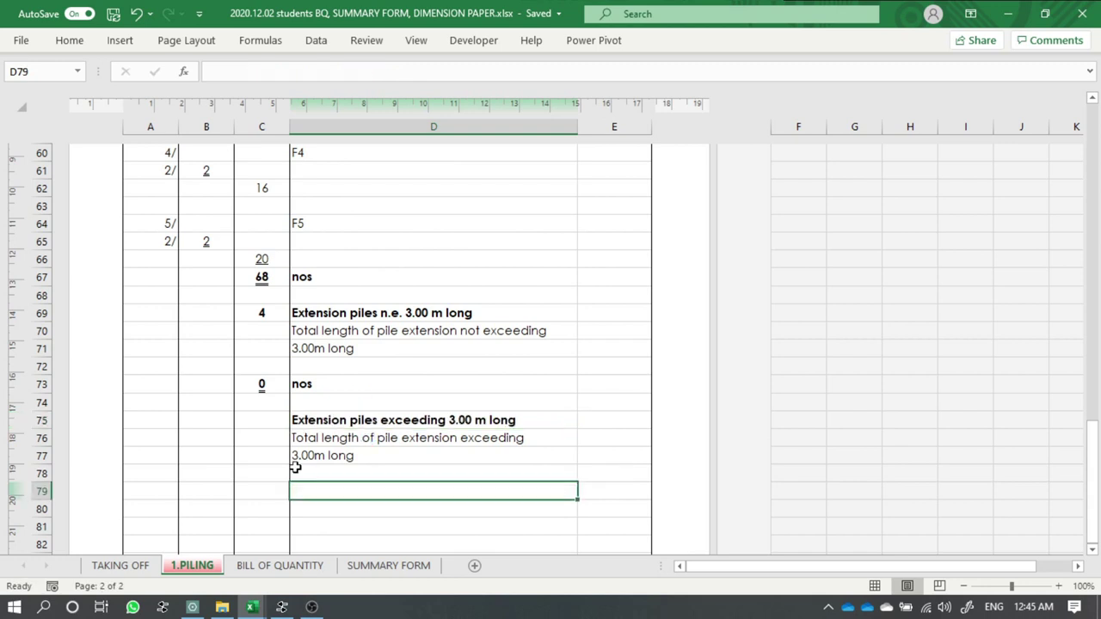
pyautogui.click(272, 419)
# - Enter the quantity 5 in C75 and make it bold
pyautogui.write('5')
pyautogui.press('Return')
pyautogui.click(272, 419)
pyautogui.hotkey('ctrl', 'b')
pyautogui.click(396, 522)
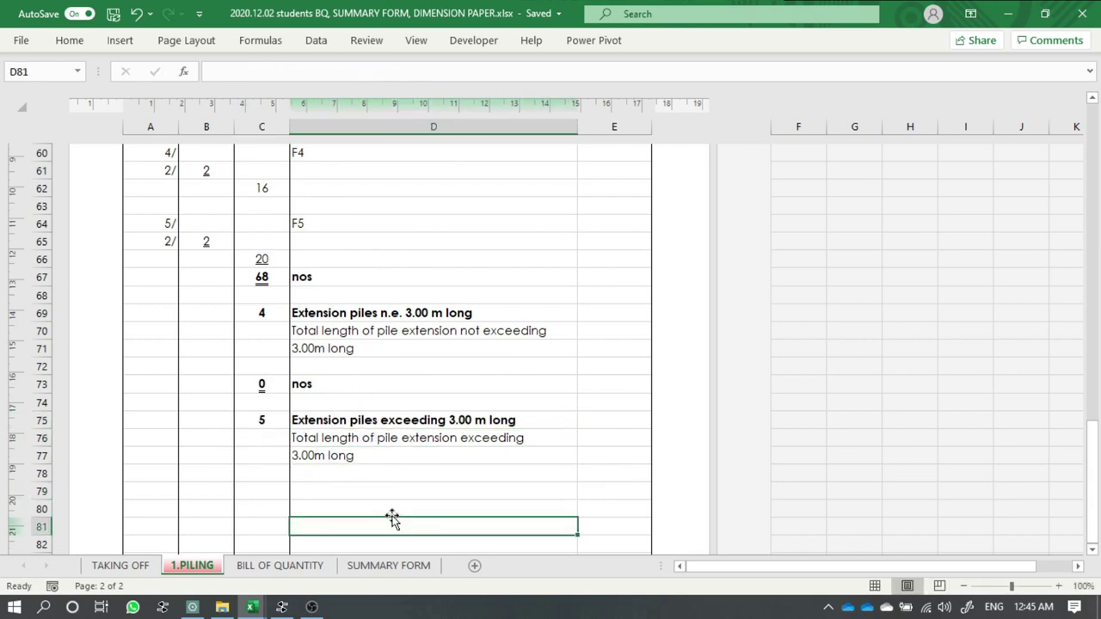
# - Label D79 as the first pile type, F1
pyautogui.click(318, 455)
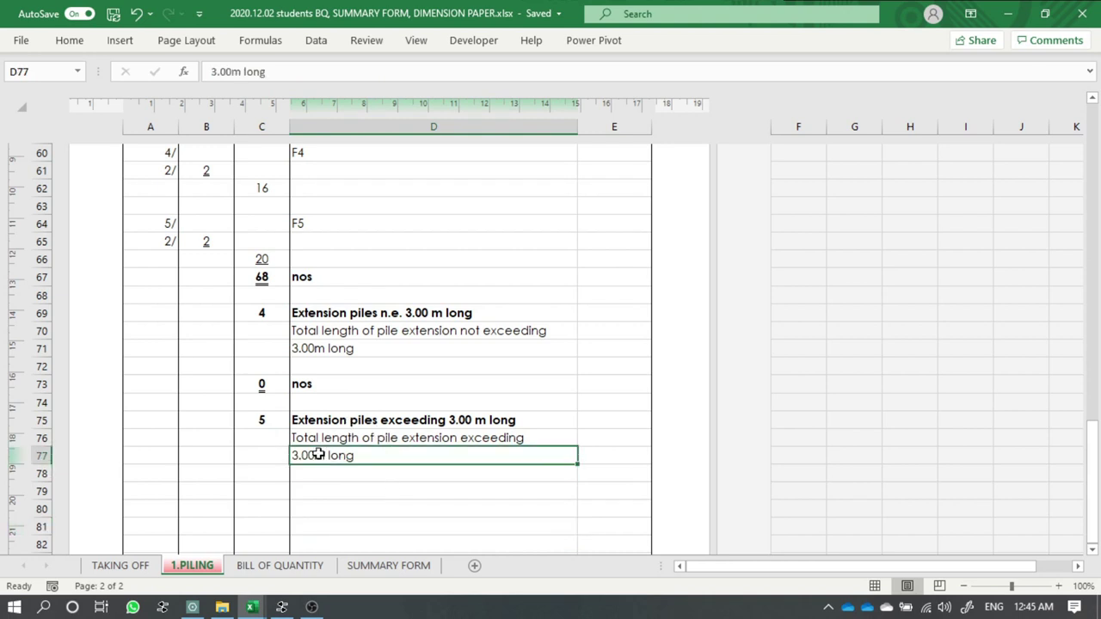
pyautogui.click(213, 456)
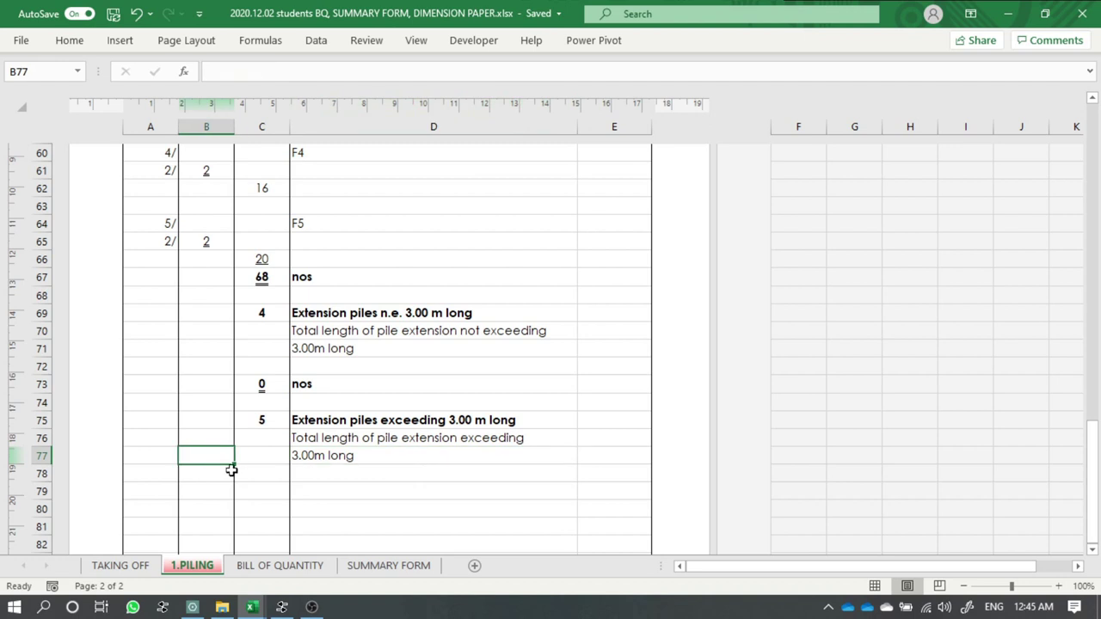
pyautogui.click(338, 487)
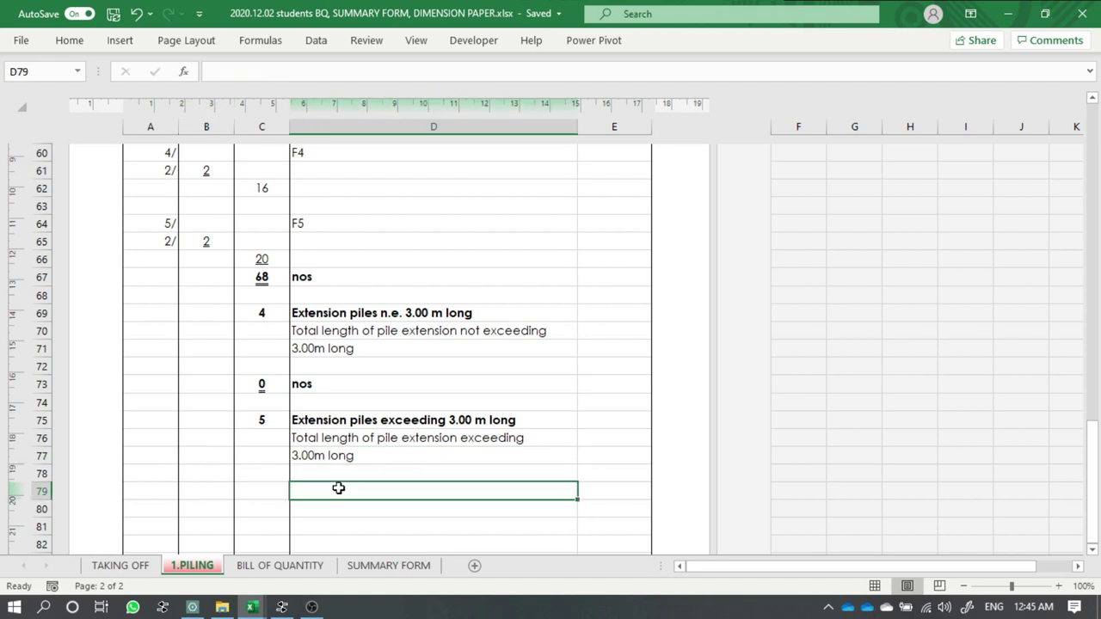
pyautogui.write('f')
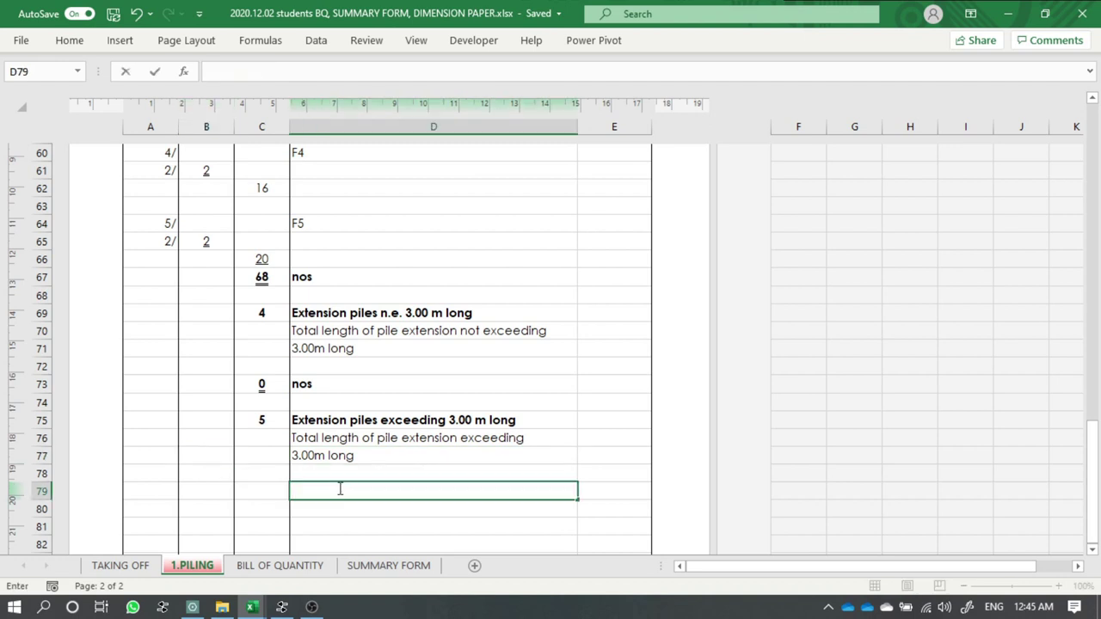
pyautogui.press('Return')
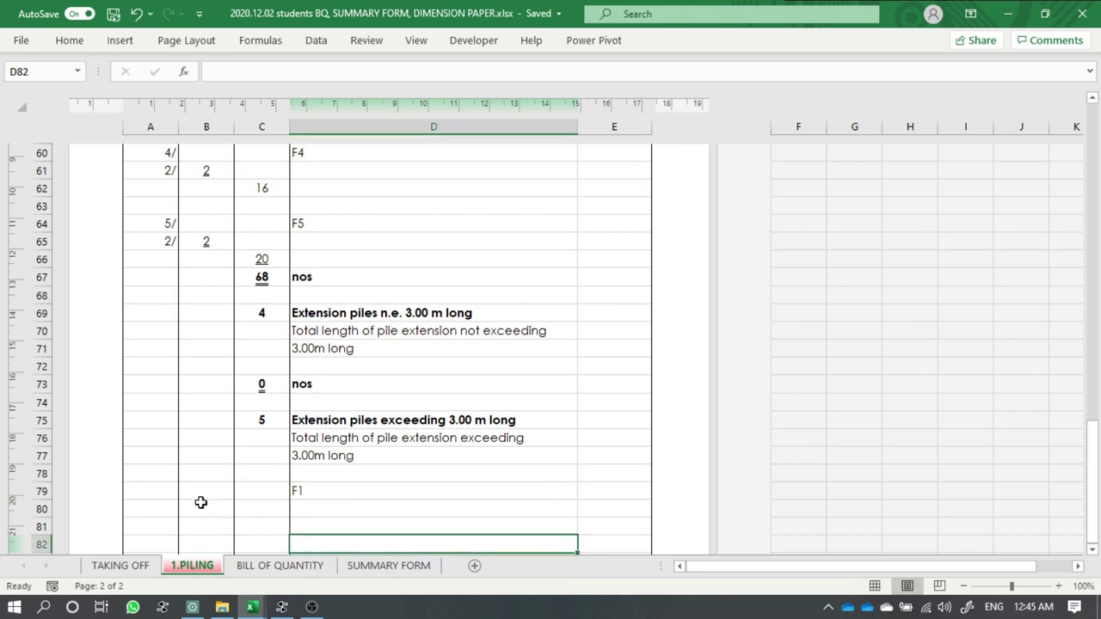
# - Copy the 2/ multiplier from A65 down into A79:A81, then clear those cells again
pyautogui.click(170, 492)
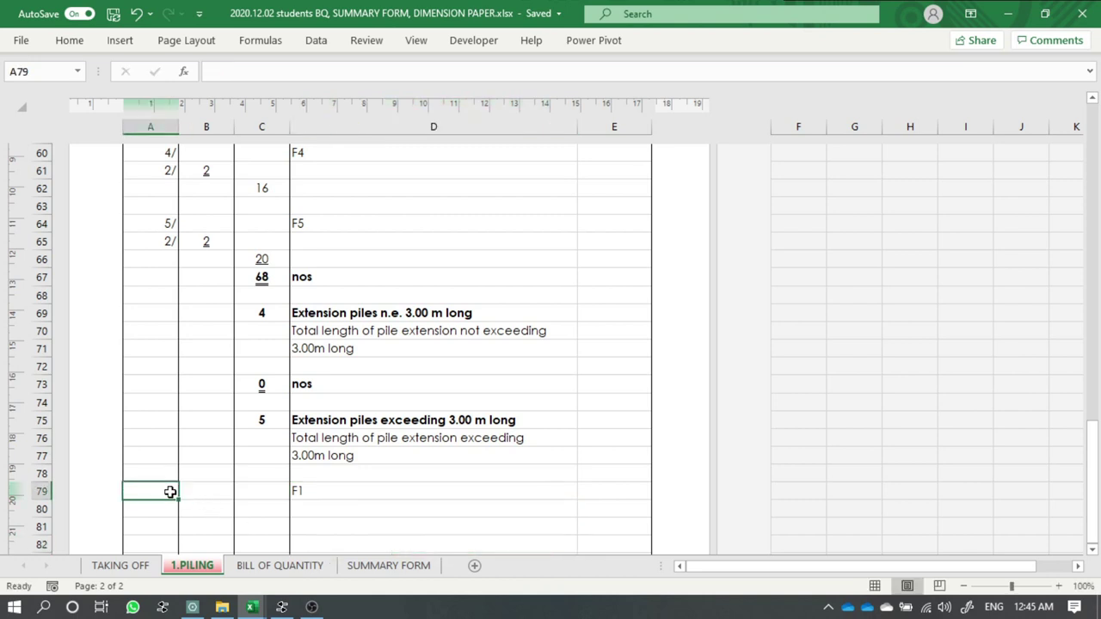
pyautogui.write('1')
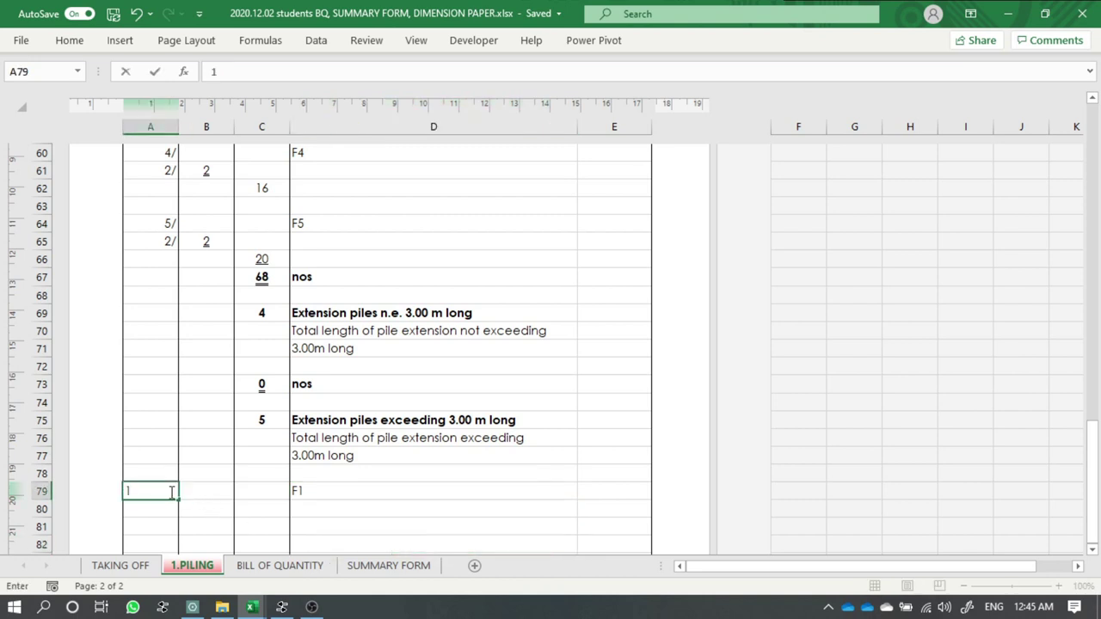
pyautogui.press('Escape')
pyautogui.click(165, 246)
pyautogui.moveTo(165, 251)
pyautogui.mouseDown()
pyautogui.moveTo(143, 443)
pyautogui.moveTo(160, 490)
pyautogui.mouseUp()
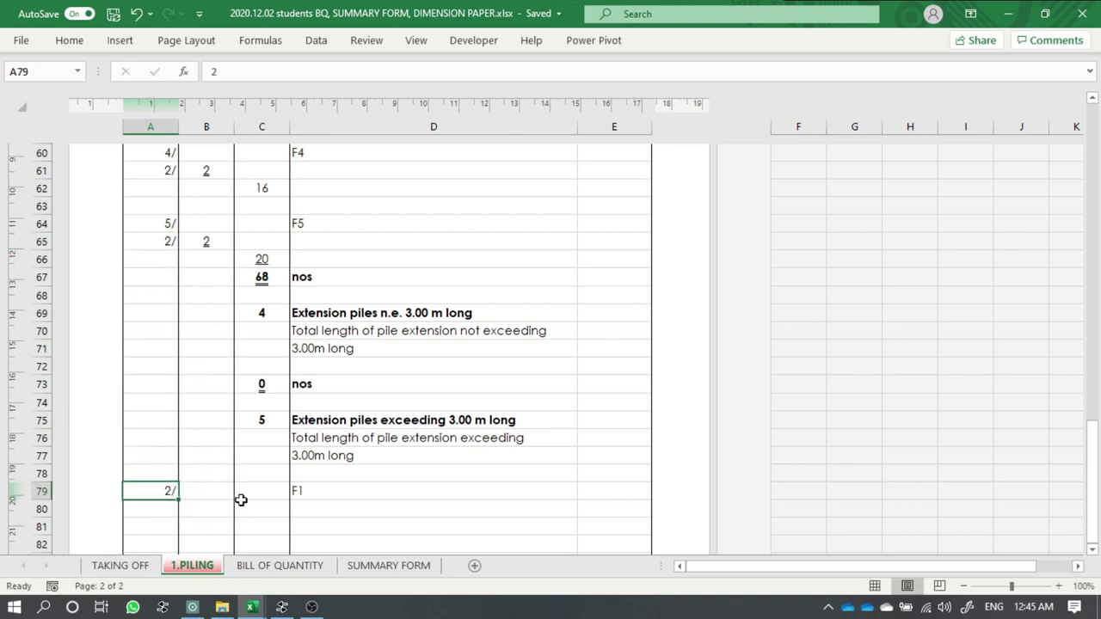
pyautogui.scroll(-2, 238, 486)
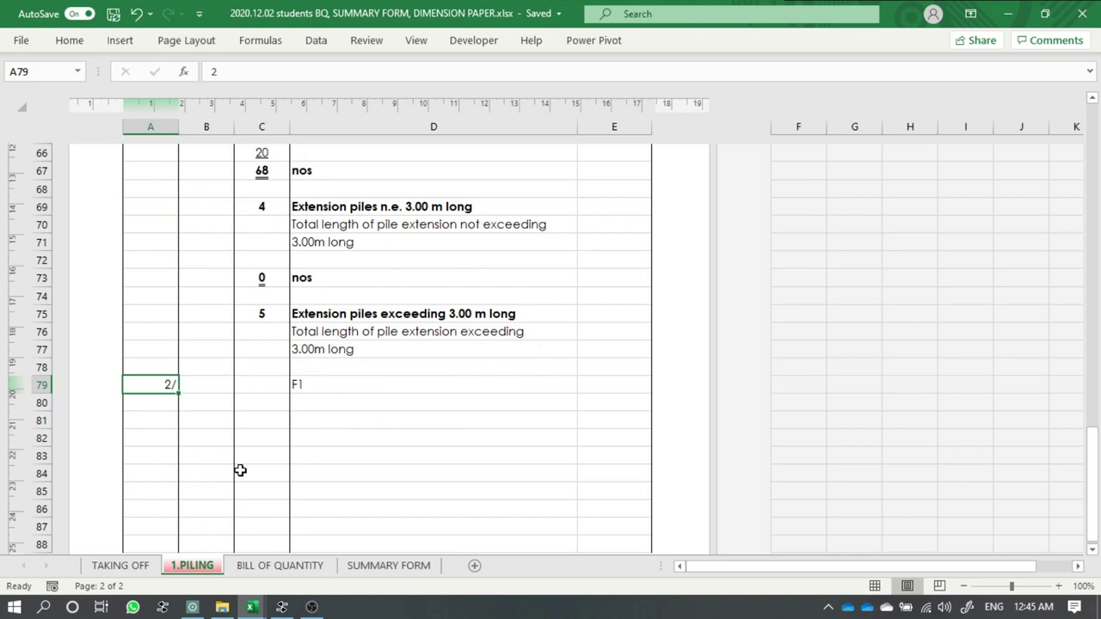
pyautogui.moveTo(179, 394); pyautogui.dragTo(177, 421)
pyautogui.click(206, 403)
pyautogui.moveTo(169, 385); pyautogui.dragTo(169, 418)
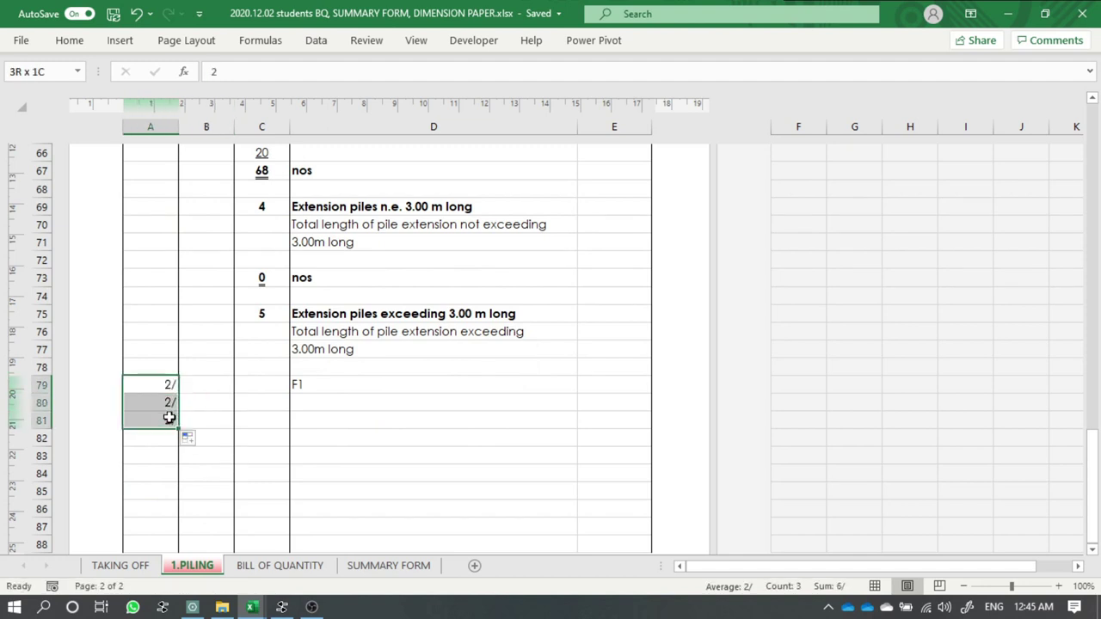
pyautogui.press('Delete')
pyautogui.click(215, 397)
# - Enter the F1 multipliers 1/, 6/ and 2/ in A79:A81
pyautogui.click(161, 380)
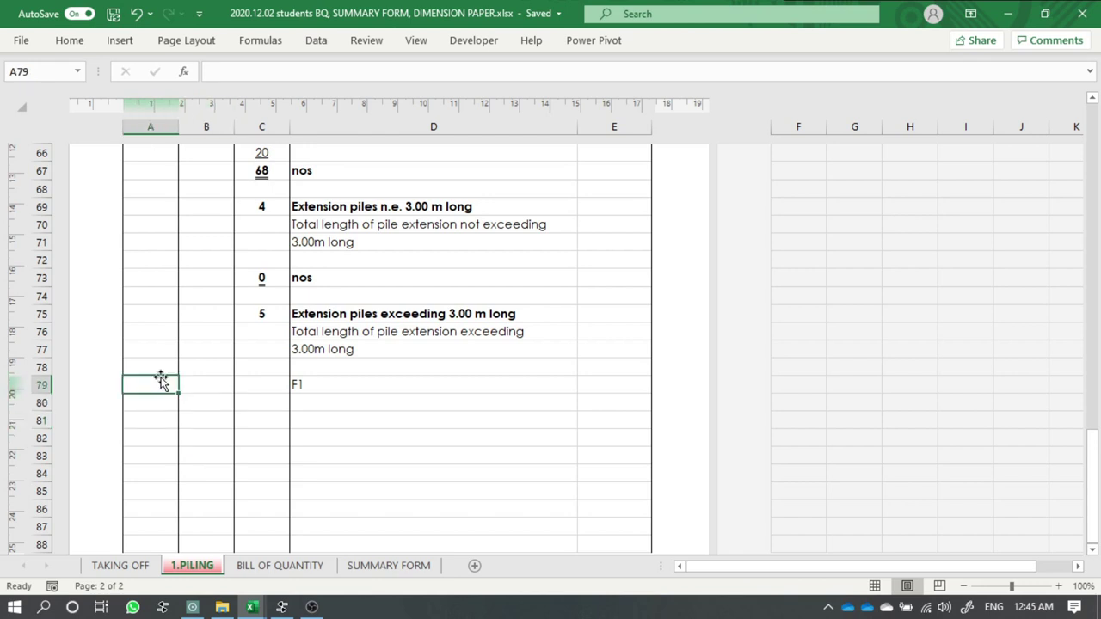
pyautogui.write('1/')
pyautogui.press('Return')
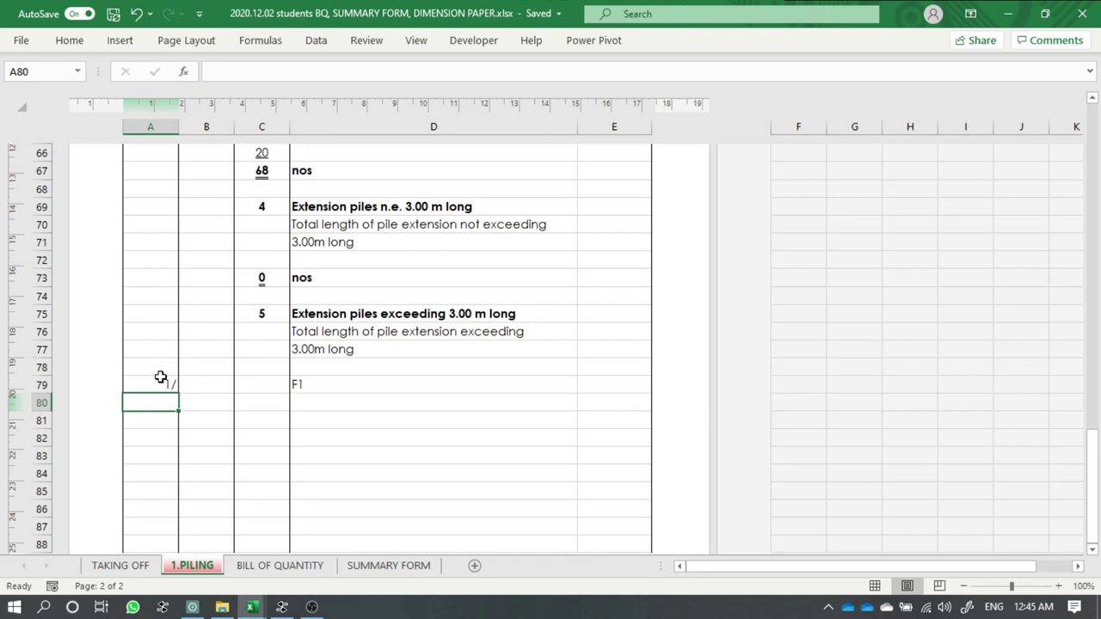
pyautogui.write('6')
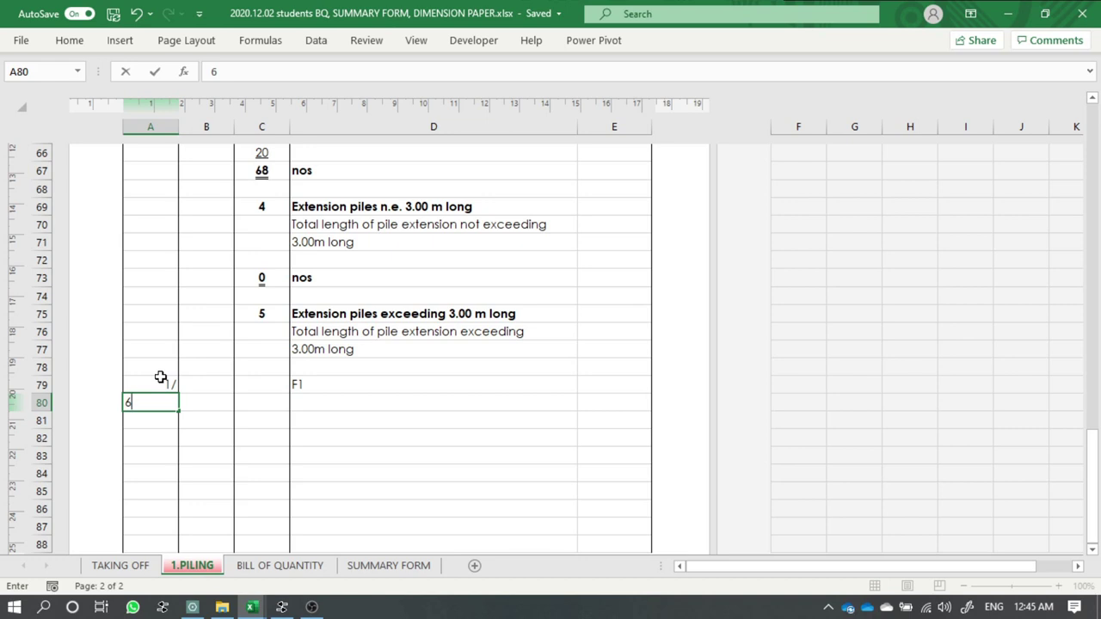
pyautogui.write('/')
pyautogui.press('Return')
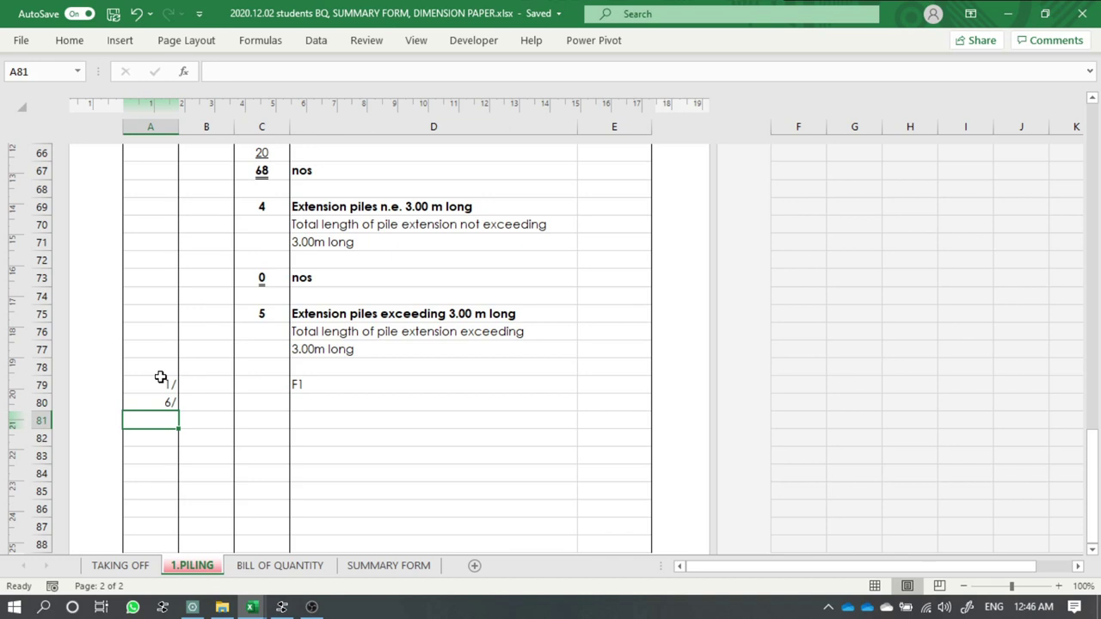
pyautogui.write('2/')
pyautogui.press('Return')
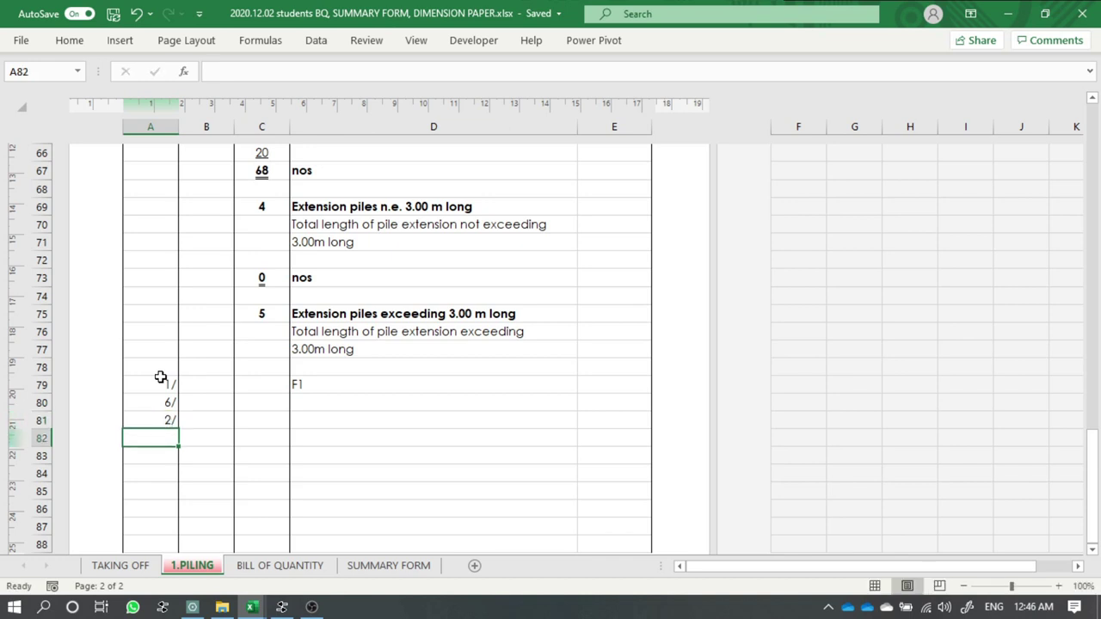
# - Enter the pile dimension 6 in B81, shown as 6.00 and underlined
pyautogui.click(218, 424)
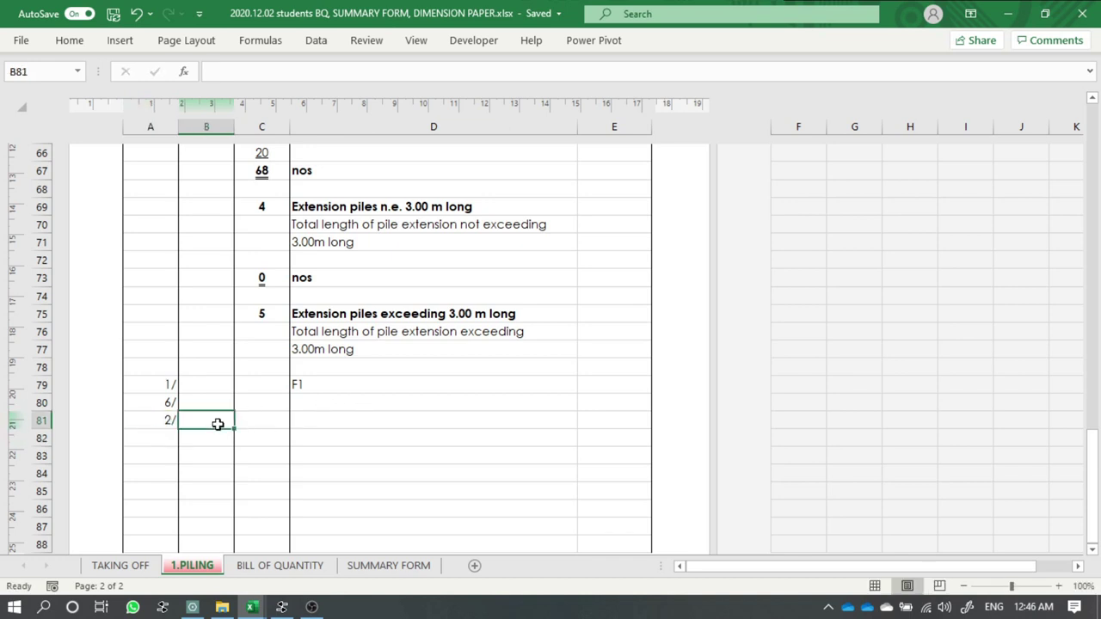
pyautogui.write('6')
pyautogui.press('Return')
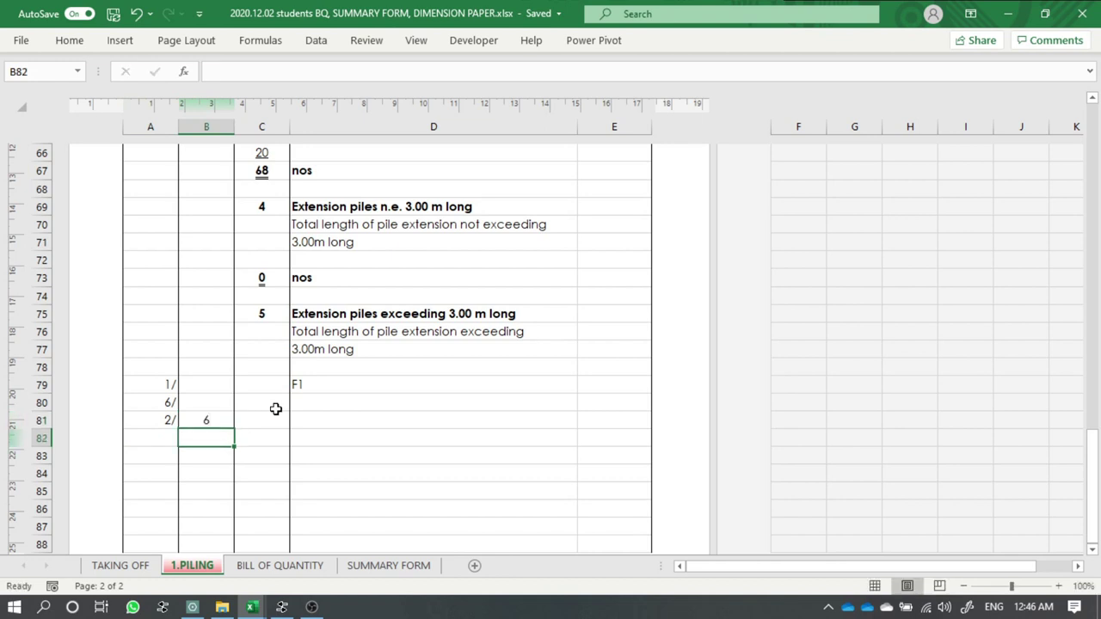
pyautogui.click(215, 422)
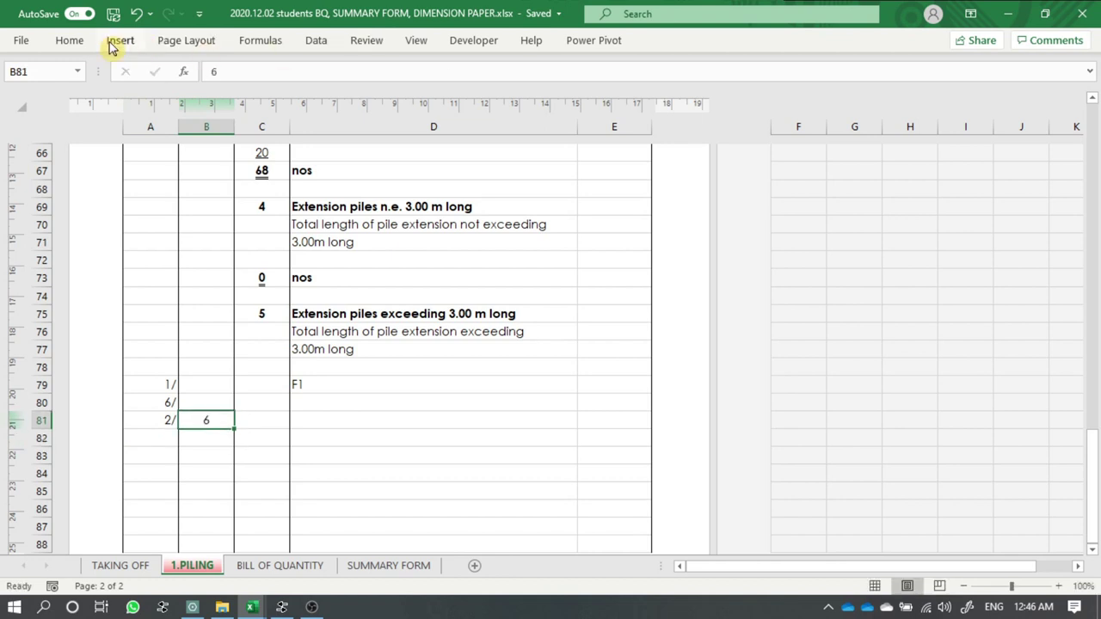
pyautogui.click(69, 40)
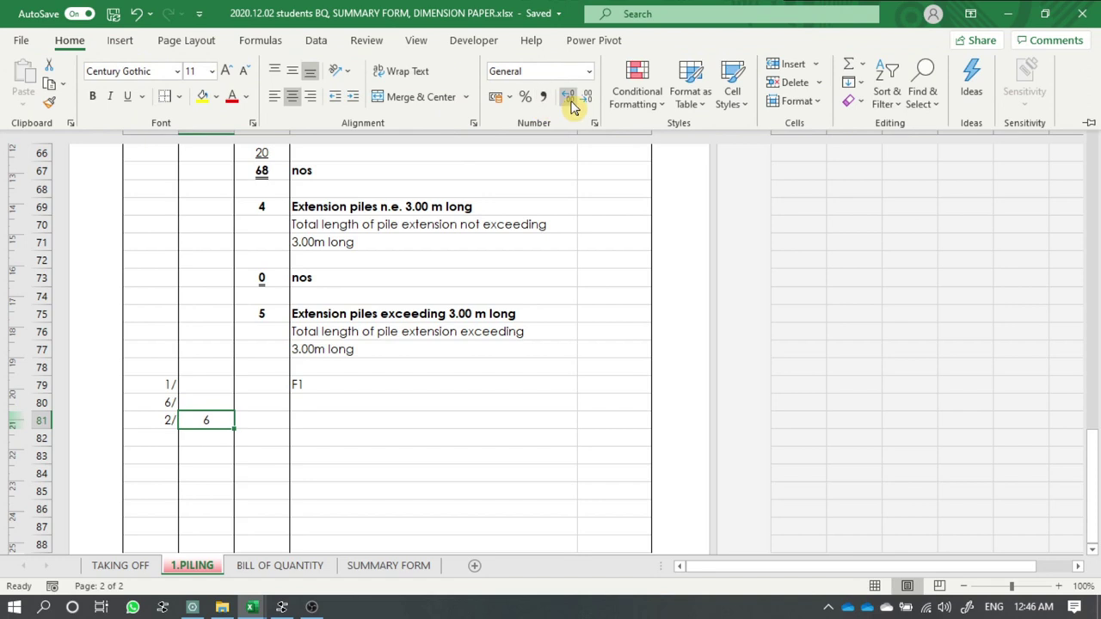
pyautogui.click(568, 97)
pyautogui.click(567, 96)
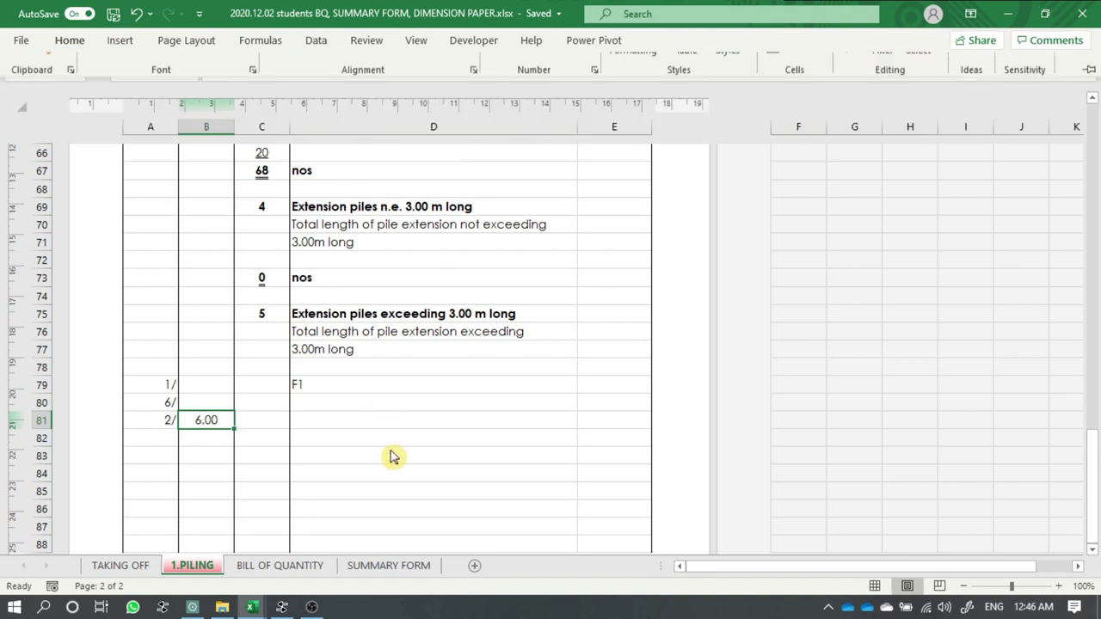
pyautogui.click(389, 455)
pyautogui.click(277, 442)
pyautogui.click(211, 422)
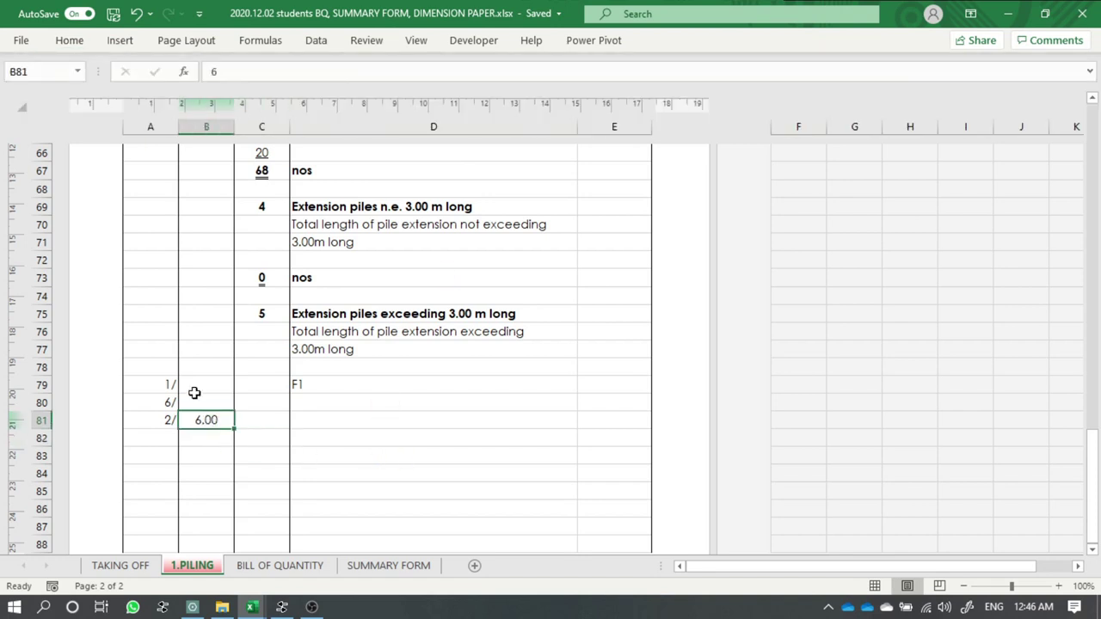
pyautogui.hotkey('ctrl', 'u')
# - Put the F1 total formula in C82, multiplying A79, A80, A81 and B81 to give 72
pyautogui.click(262, 437)
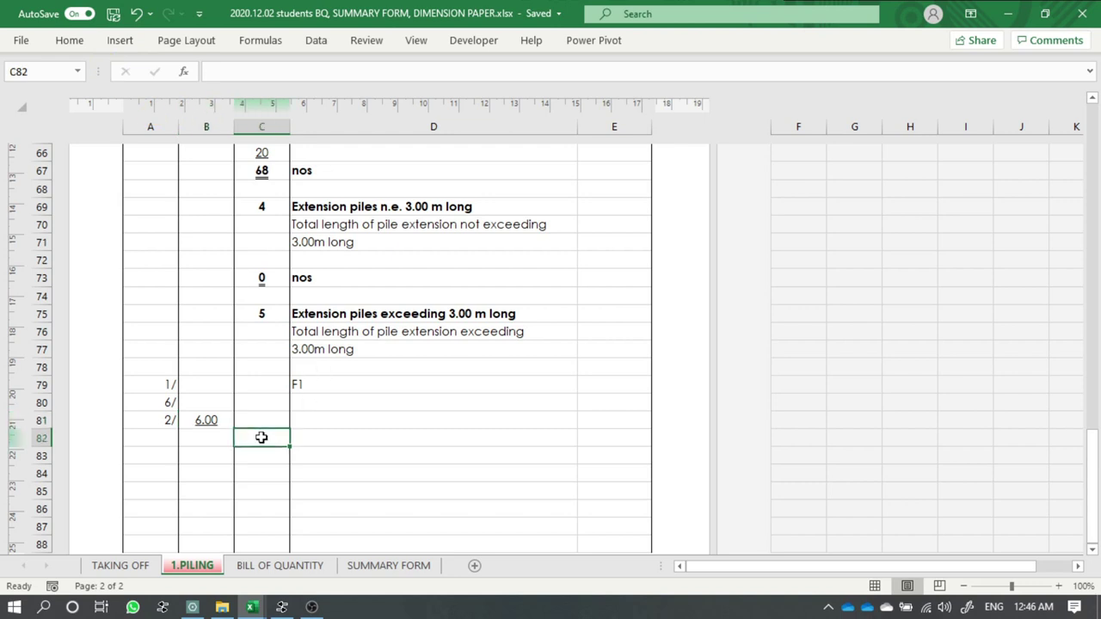
pyautogui.write('=')
pyautogui.click(166, 387)
pyautogui.write('*')
pyautogui.click(164, 403)
pyautogui.click(168, 419)
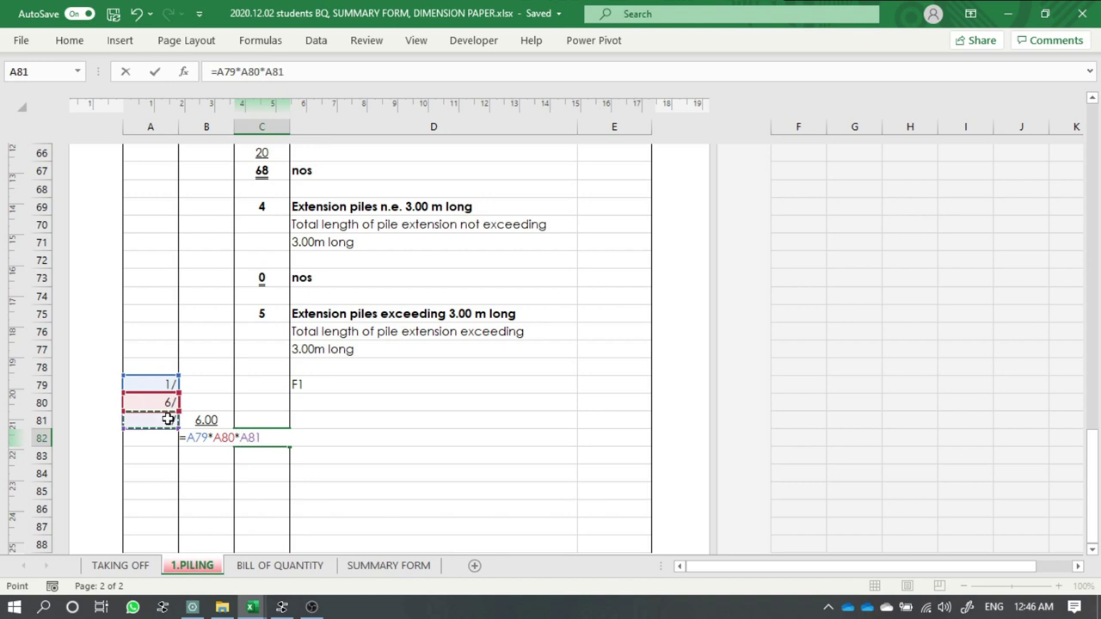
pyautogui.write('*')
pyautogui.click(210, 419)
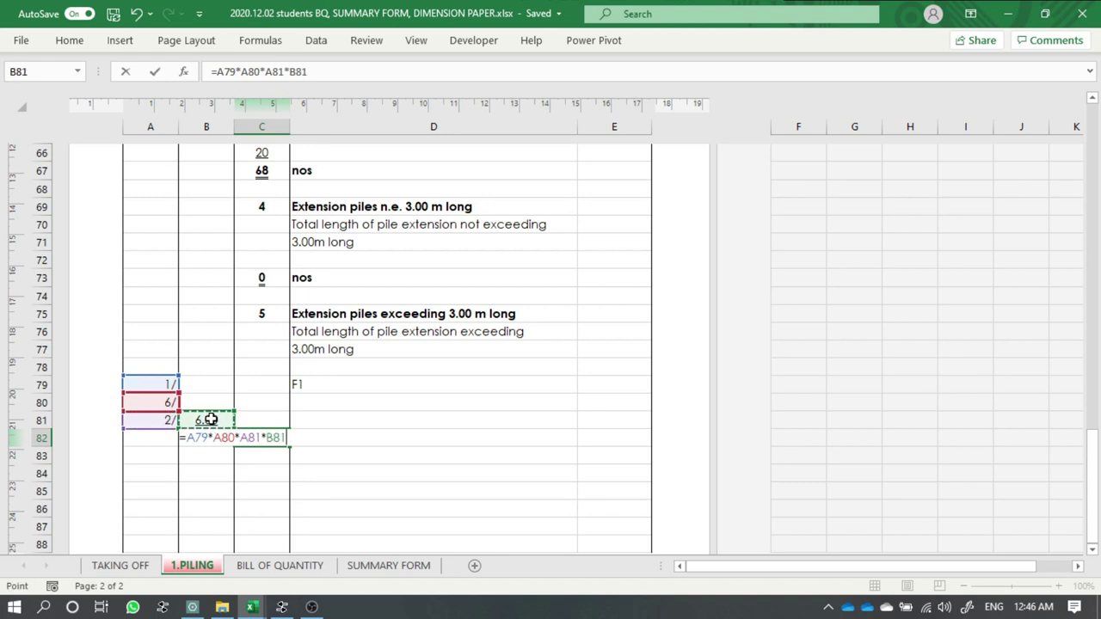
pyautogui.press('Return')
# - Format the C82 total to show two decimals as 72.00
pyautogui.click(247, 439)
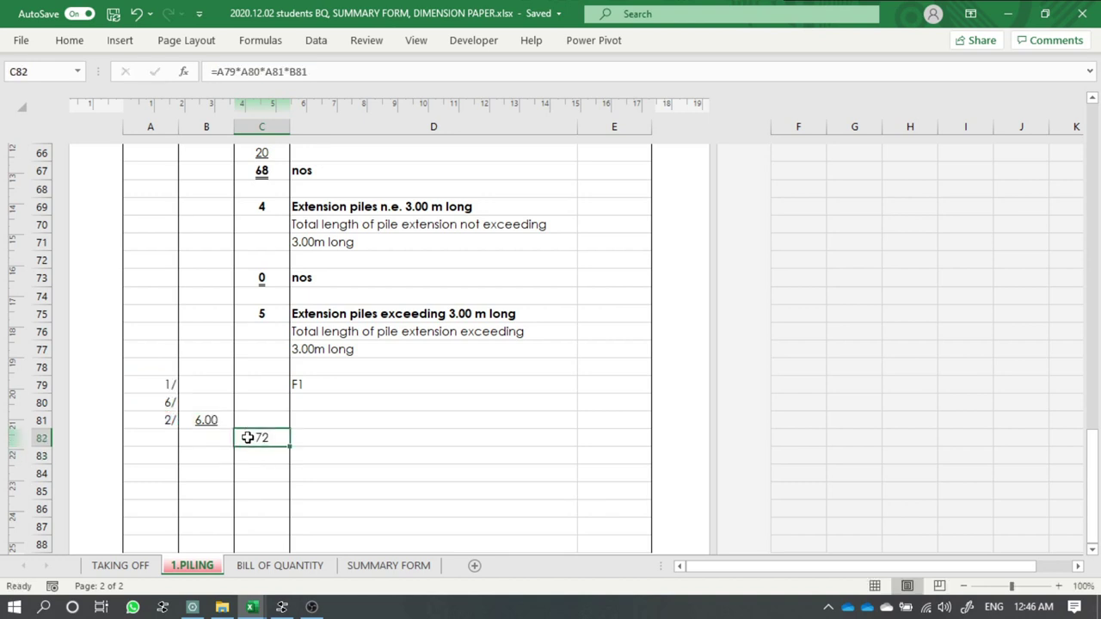
pyautogui.click(70, 40)
pyautogui.click(568, 96)
pyautogui.click(567, 96)
pyautogui.click(398, 479)
pyautogui.click(394, 472)
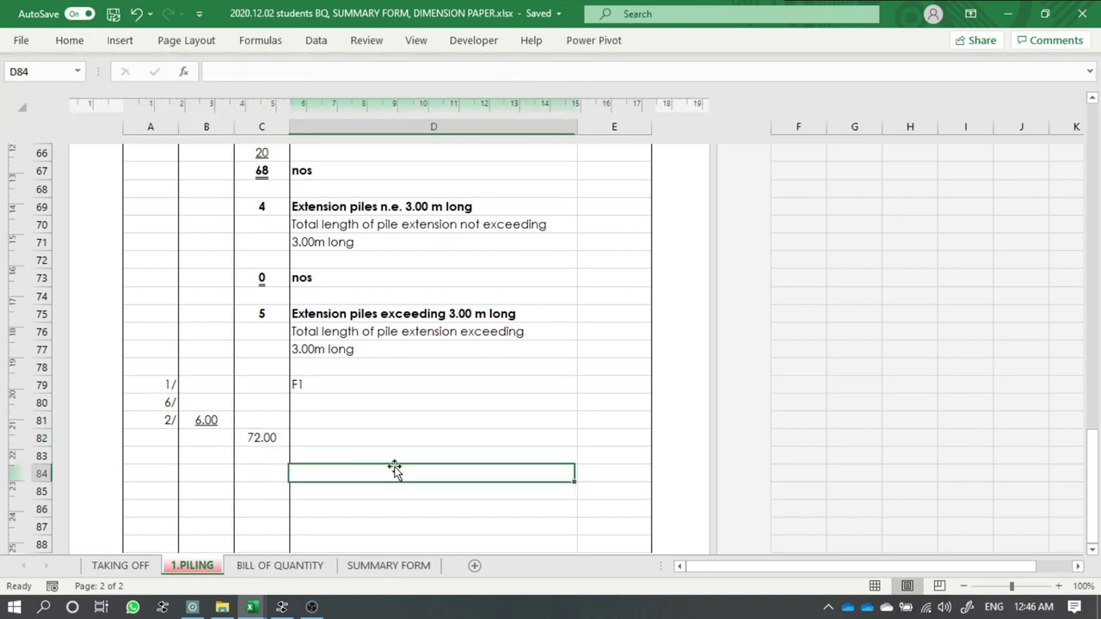
pyautogui.click(282, 451)
pyautogui.click(398, 421)
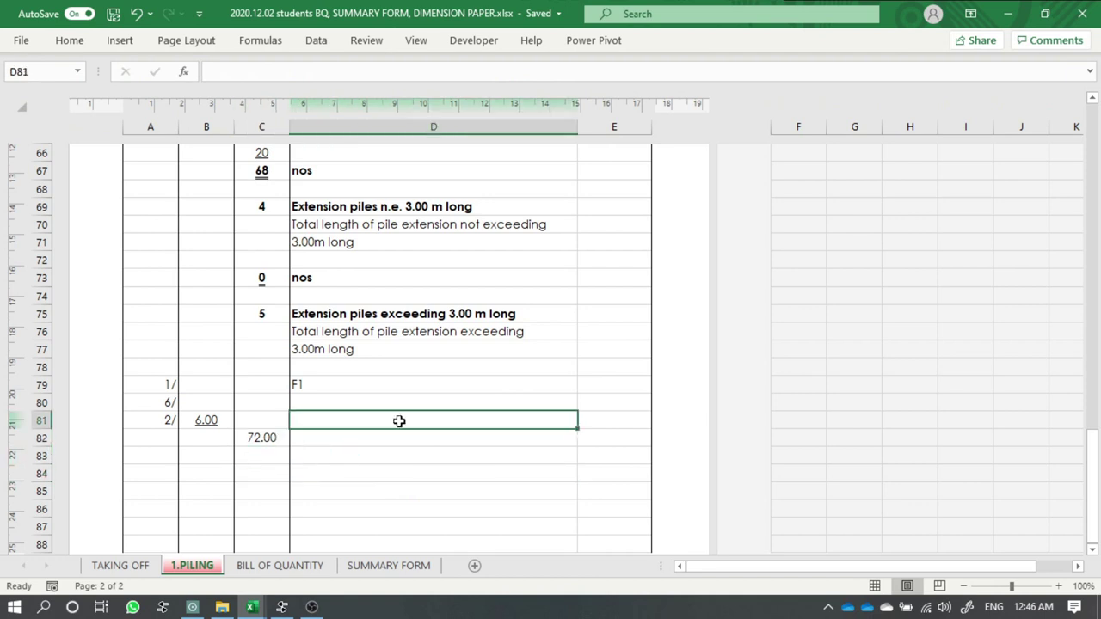
# - Copy the F1 entry below it and relabel the copy F2
pyautogui.scroll(-1, 174, 384)
pyautogui.moveTo(160, 329)
pyautogui.mouseDown()
pyautogui.moveTo(312, 393)
pyautogui.moveTo(315, 479)
pyautogui.mouseUp()
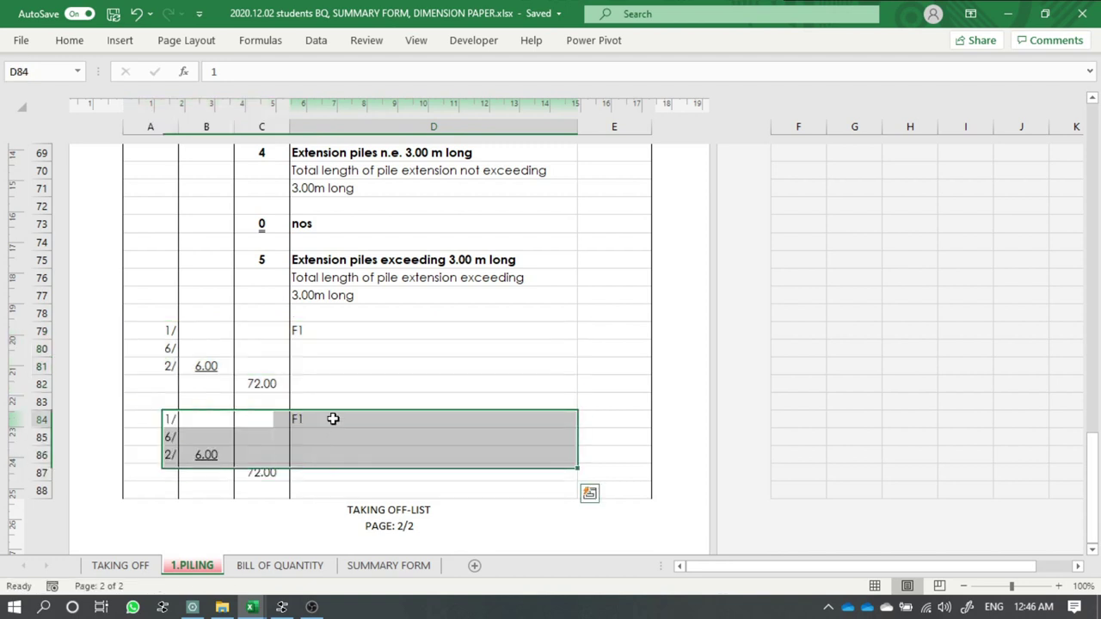
pyautogui.doubleClick(333, 419)
pyautogui.press('BackSpace')
pyautogui.write('2')
pyautogui.press('Return')
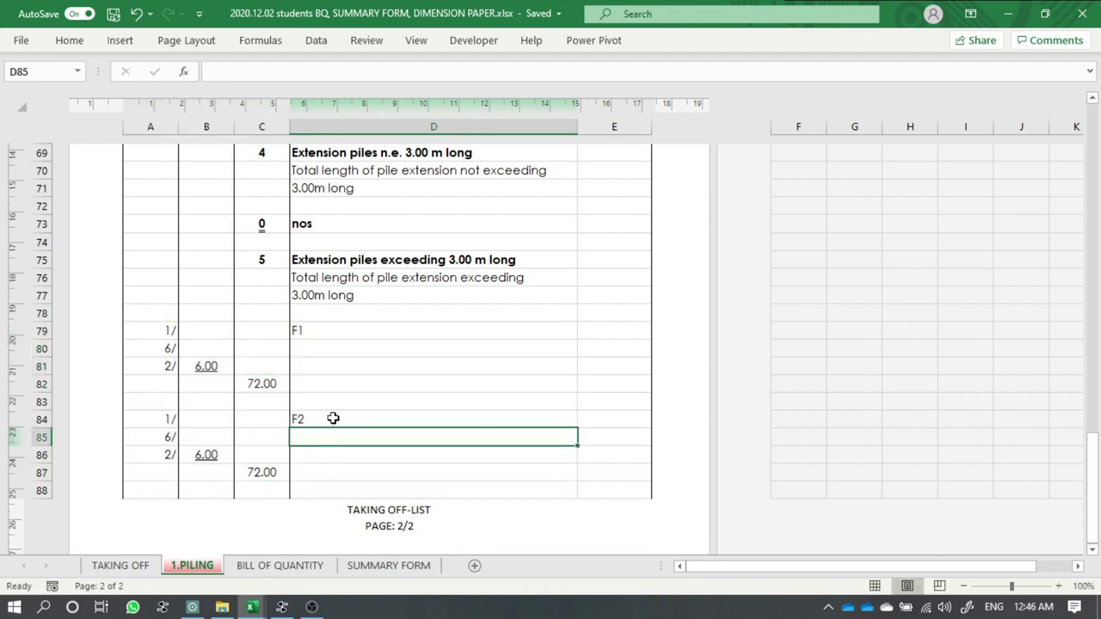
# - Set the F2 counts to 2/ and 2/ and check the 48.00 total formula
pyautogui.click(164, 423)
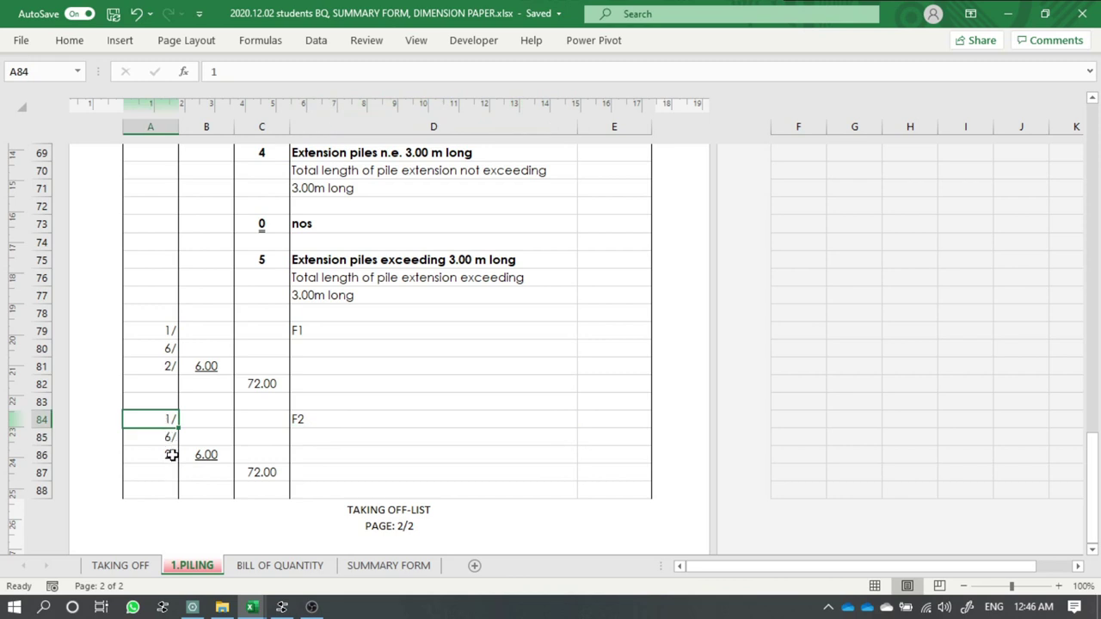
pyautogui.write('2')
pyautogui.press('Return')
pyautogui.press('BackSpace')
pyautogui.write('2')
pyautogui.press('Return')
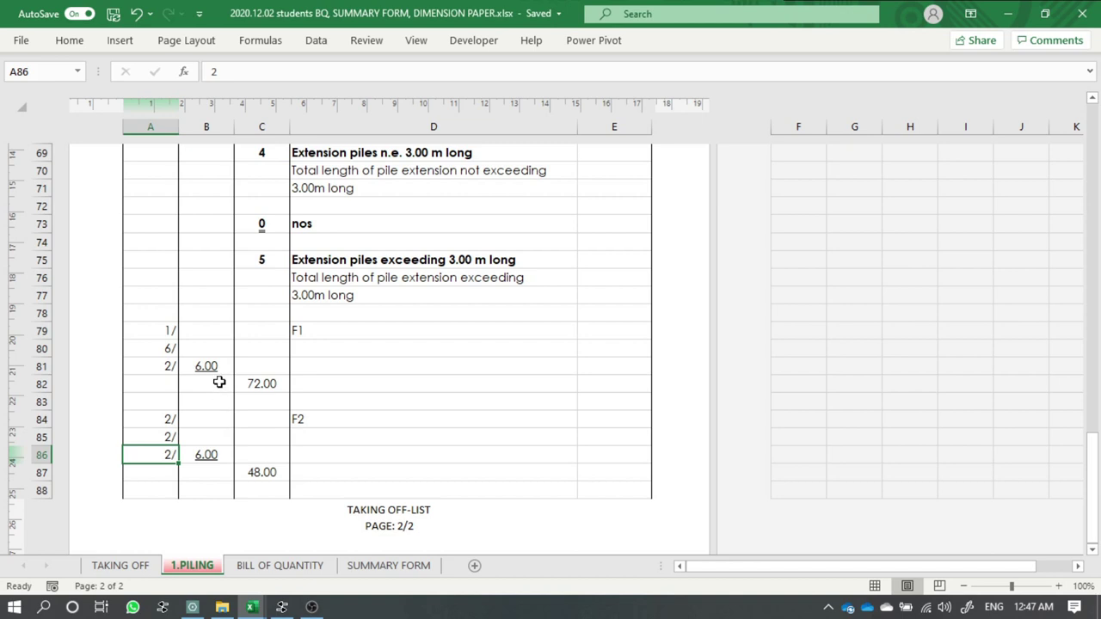
pyautogui.click(271, 478)
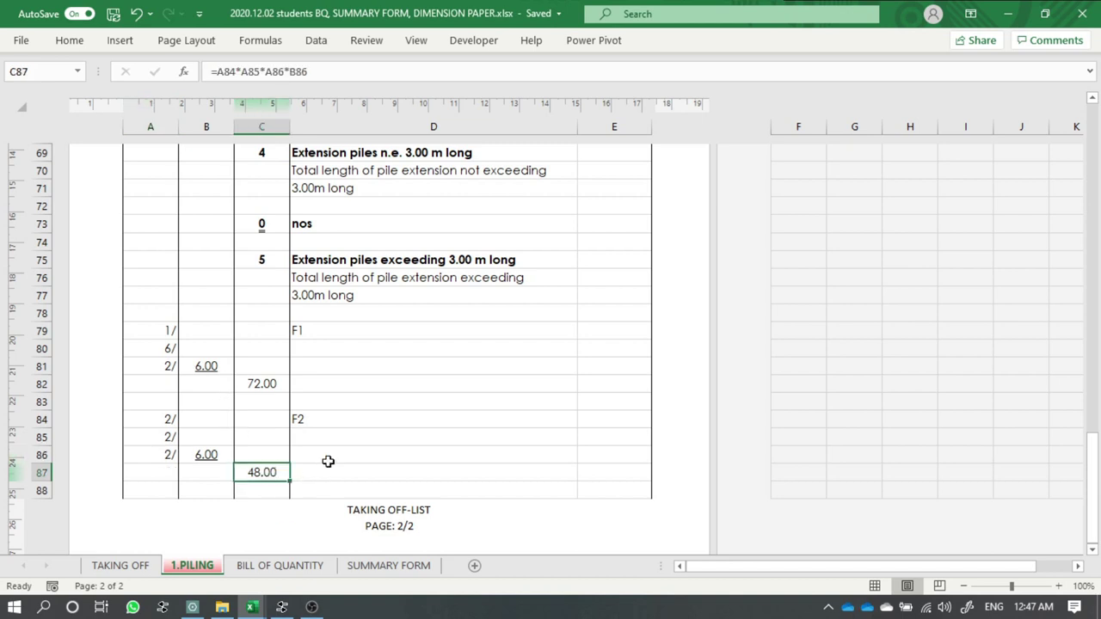
pyautogui.scroll(-1, 329, 460)
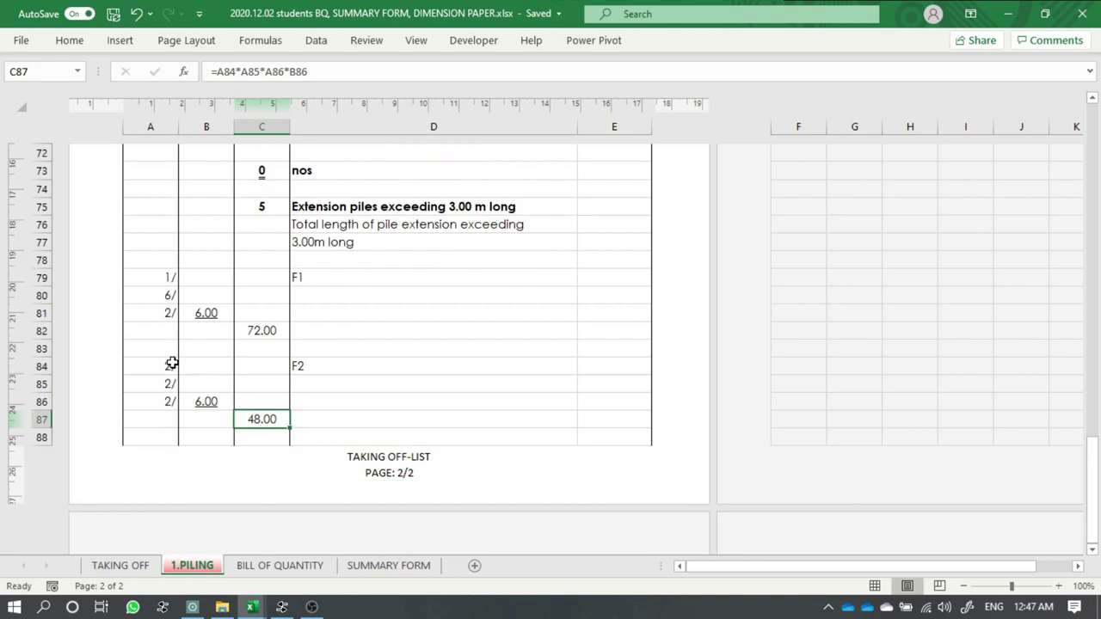
# - Copy the F2 entry and paste it at the top of the next page, A89
pyautogui.moveTo(172, 363); pyautogui.dragTo(333, 419)
pyautogui.hotkey('ctrl', 'c')
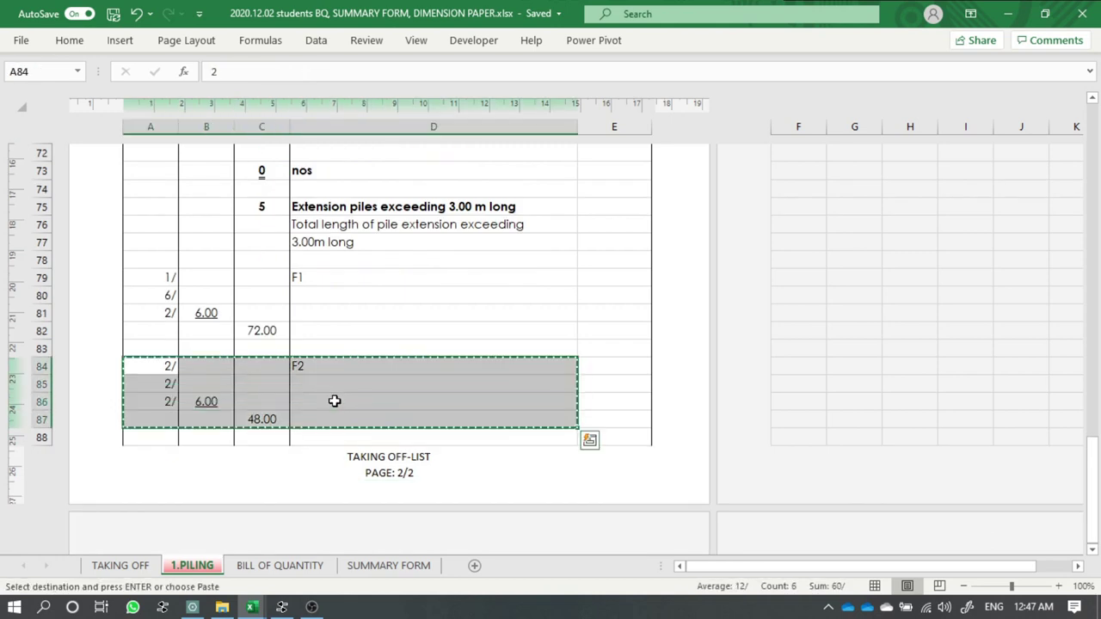
pyautogui.scroll(-3, 334, 401)
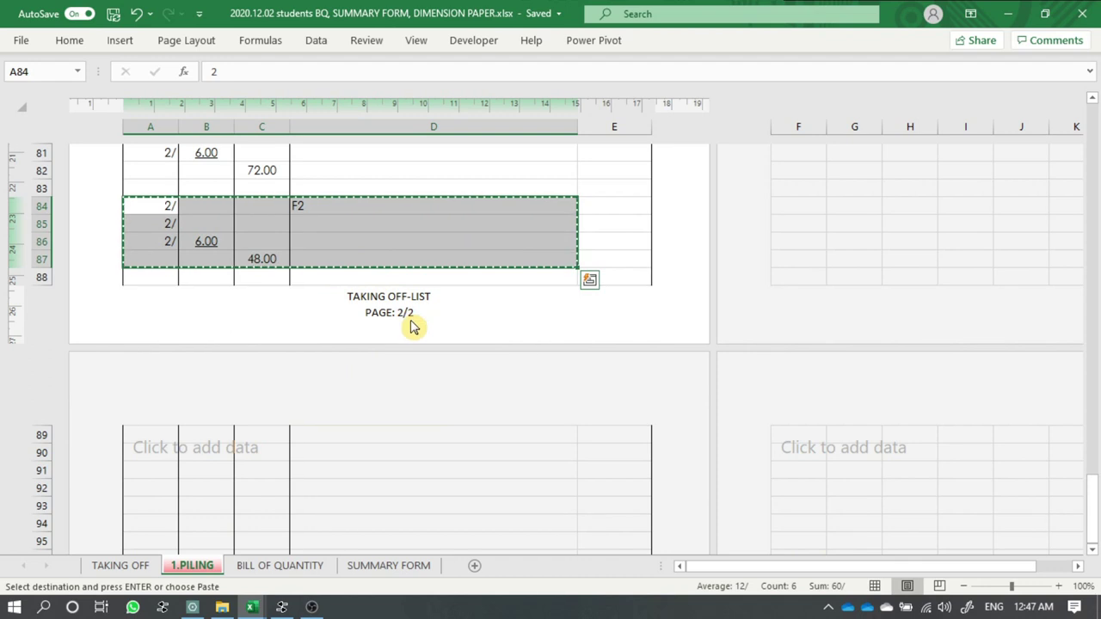
pyautogui.scroll(3, 409, 322)
pyautogui.scroll(6, 409, 322)
pyautogui.scroll(8, 409, 322)
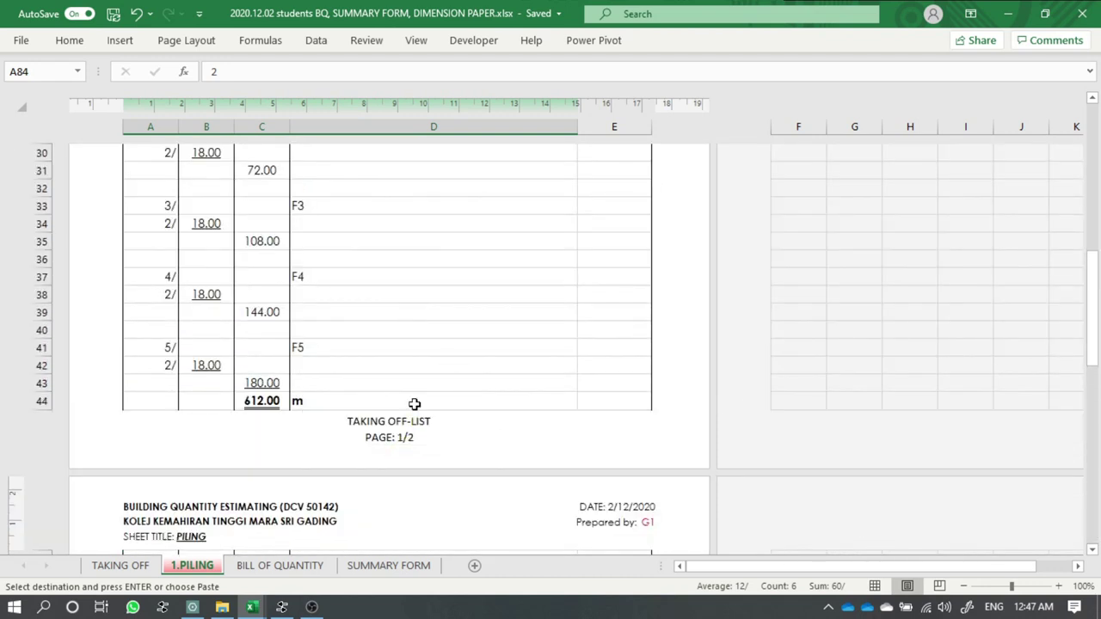
pyautogui.scroll(-5, 413, 406)
pyautogui.scroll(-3, 386, 406)
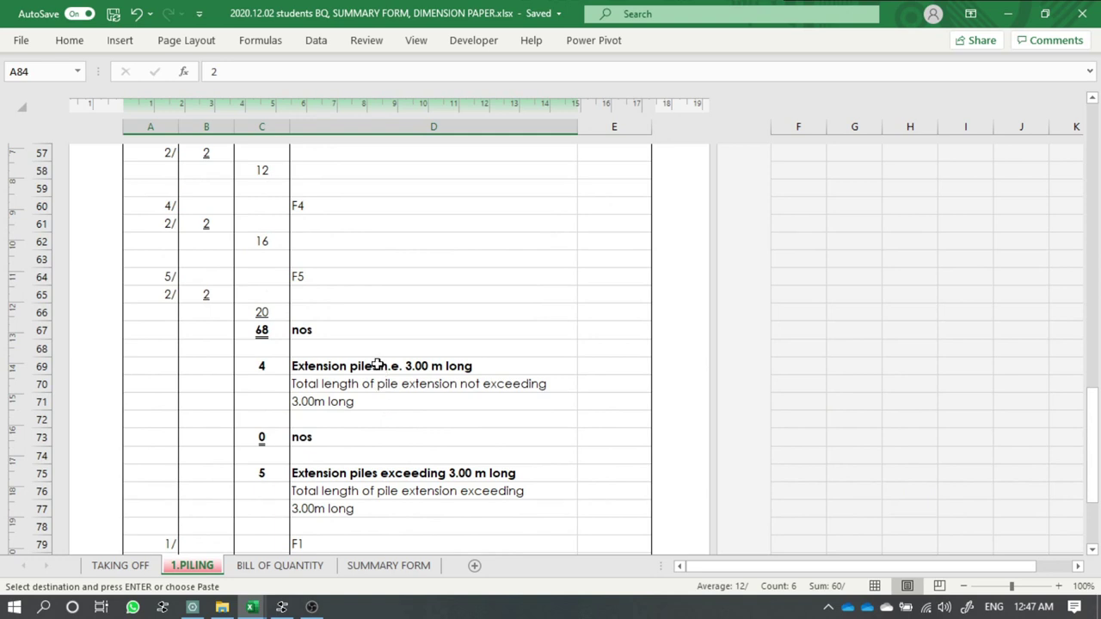
pyautogui.scroll(-2, 377, 366)
pyautogui.scroll(-3, 376, 364)
pyautogui.scroll(-2, 376, 364)
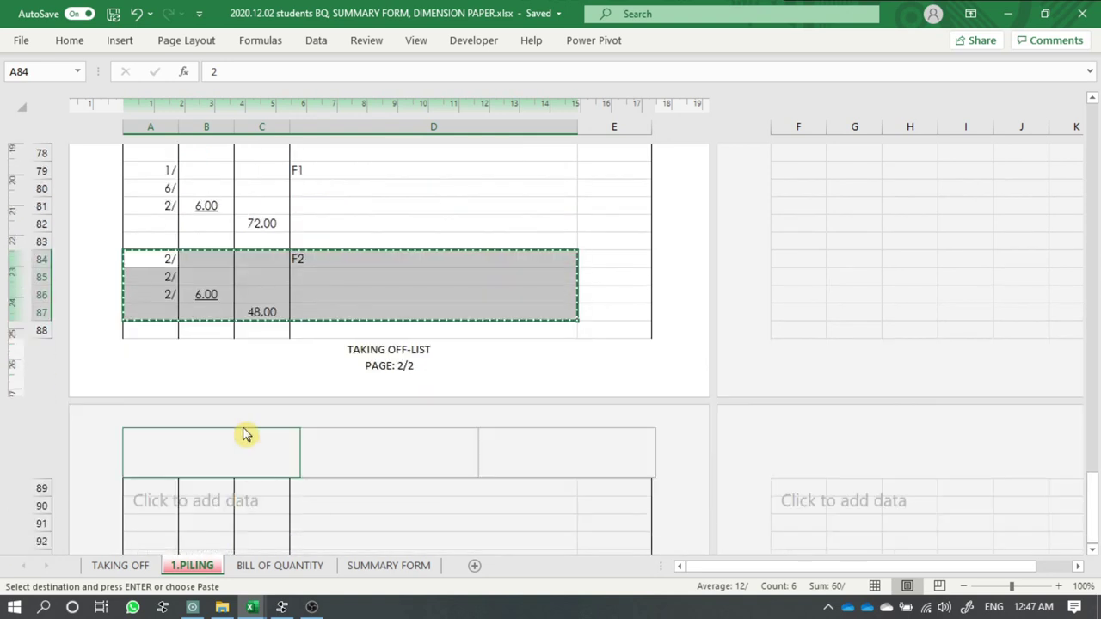
pyautogui.scroll(-1, 244, 435)
pyautogui.click(153, 436)
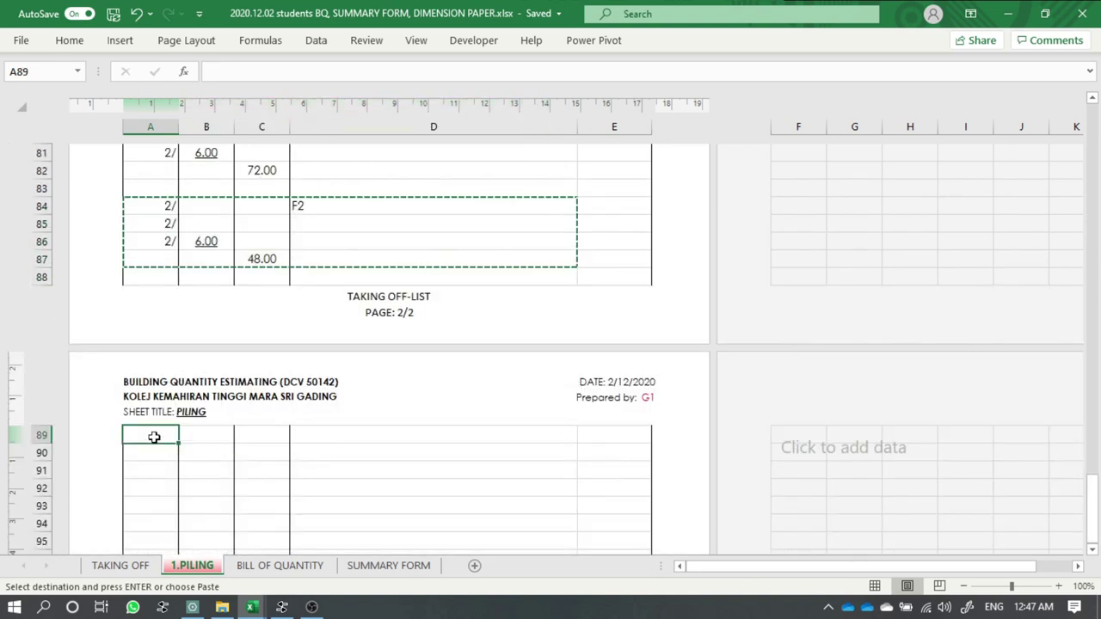
pyautogui.hotkey('ctrl', 'v')
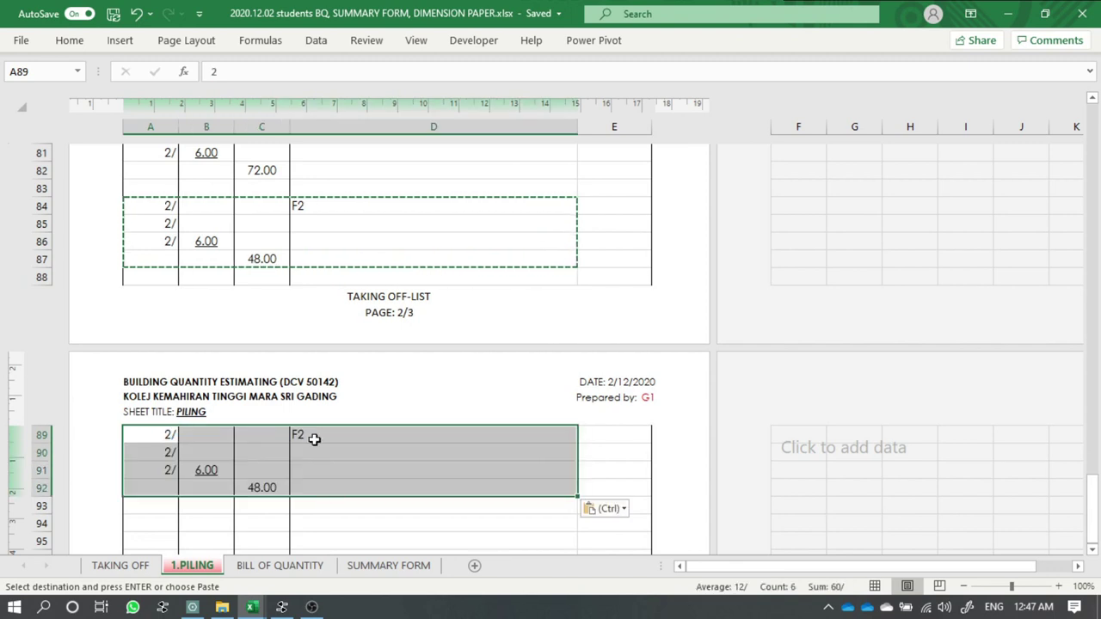
# - Relabel the pasted entry F3 and set its first count to 3
pyautogui.doubleClick(314, 438)
pyautogui.write('3')
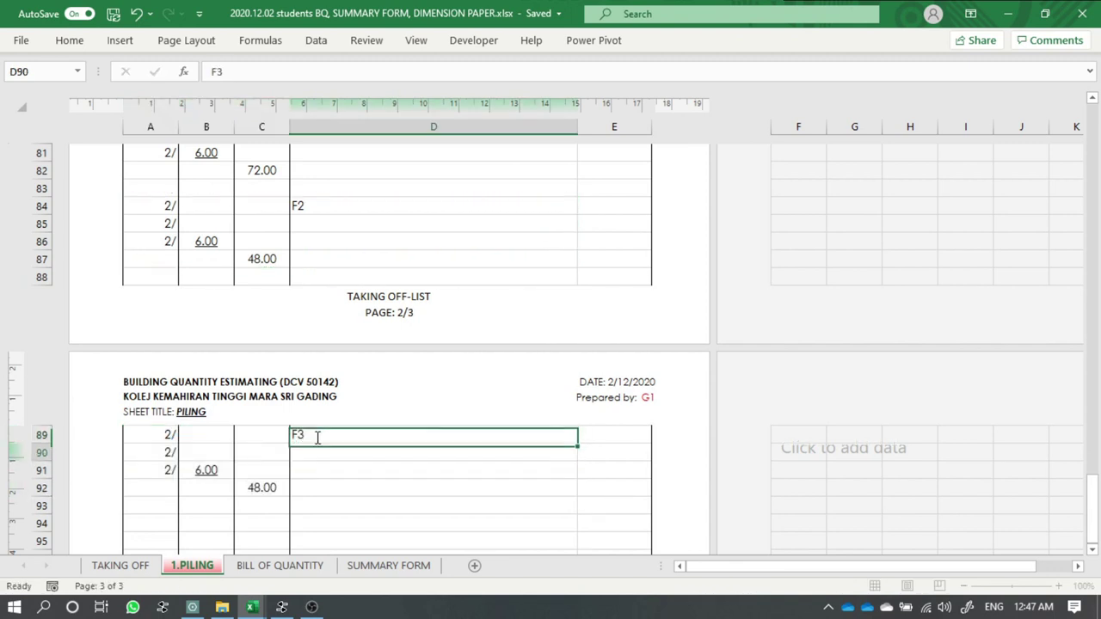
pyautogui.press('Return')
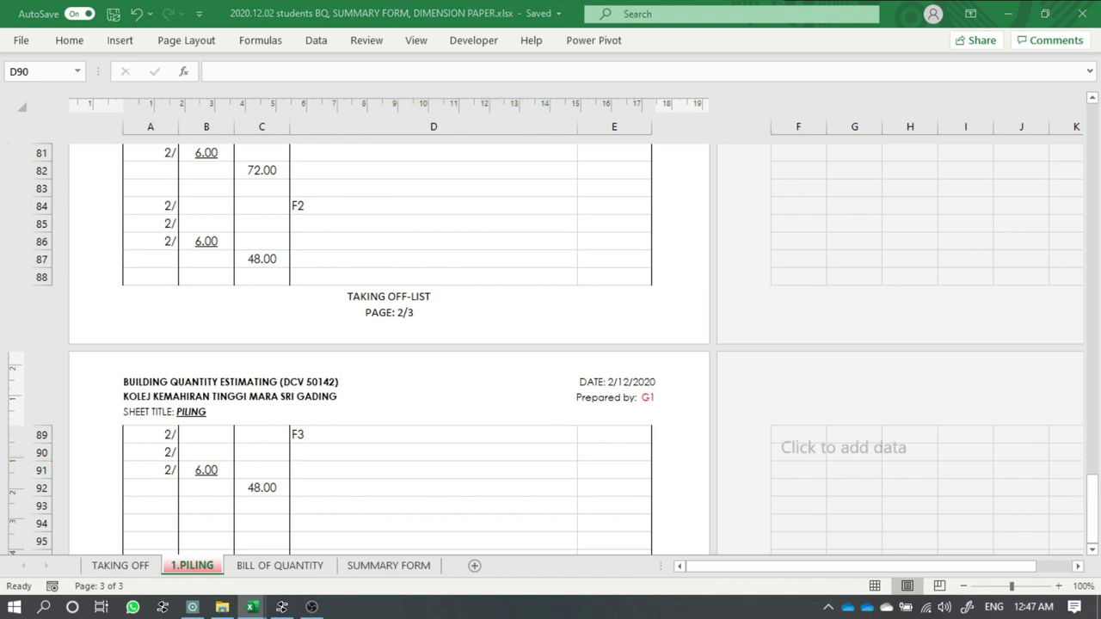
pyautogui.click(164, 437)
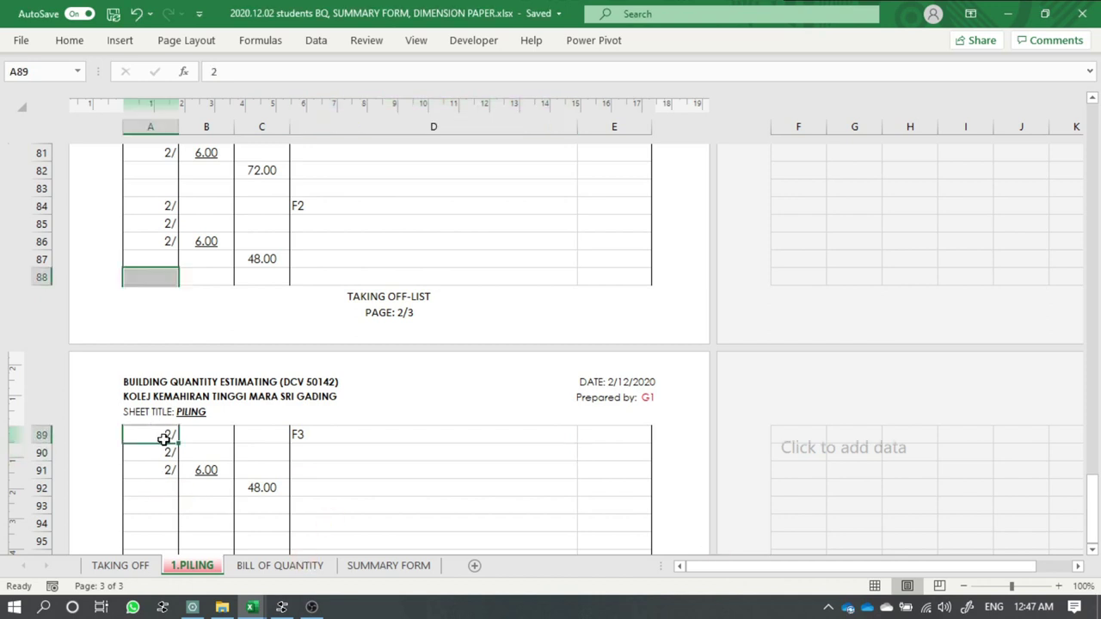
pyautogui.write('3')
pyautogui.press('Up')
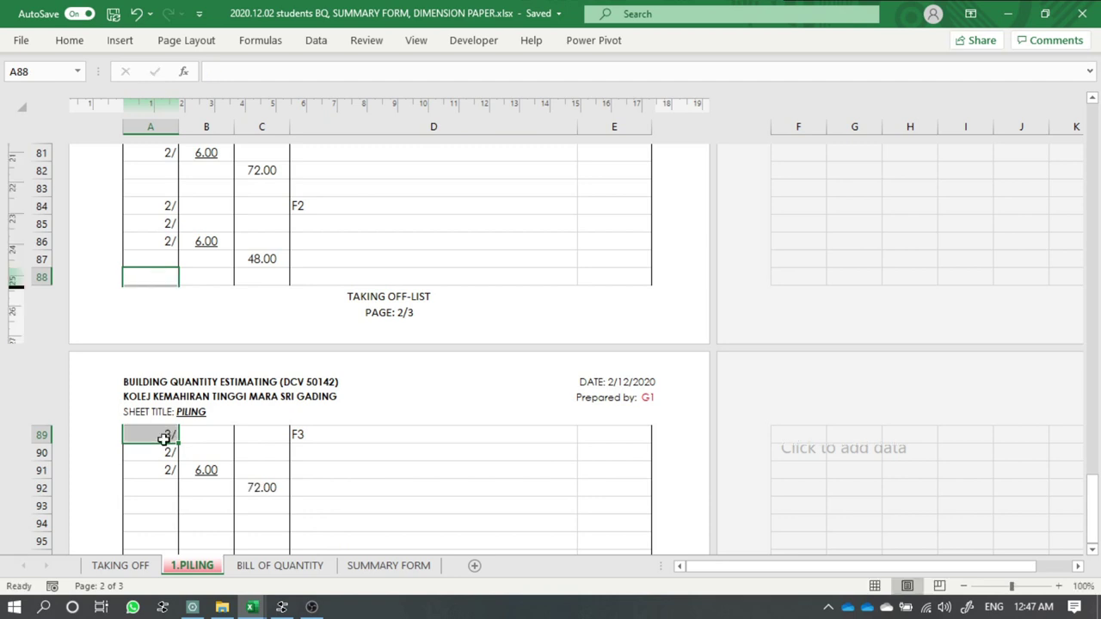
# - Check the F3 counts 3/, 2/, 2/ and the 6.00 length
pyautogui.click(163, 439)
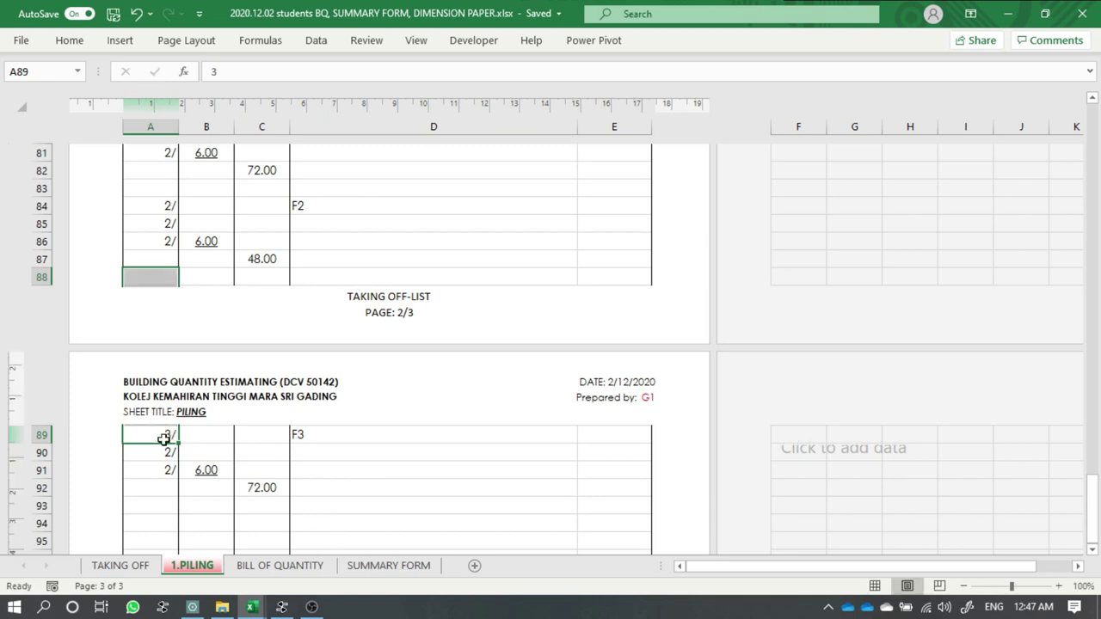
pyautogui.click(393, 469)
pyautogui.click(163, 452)
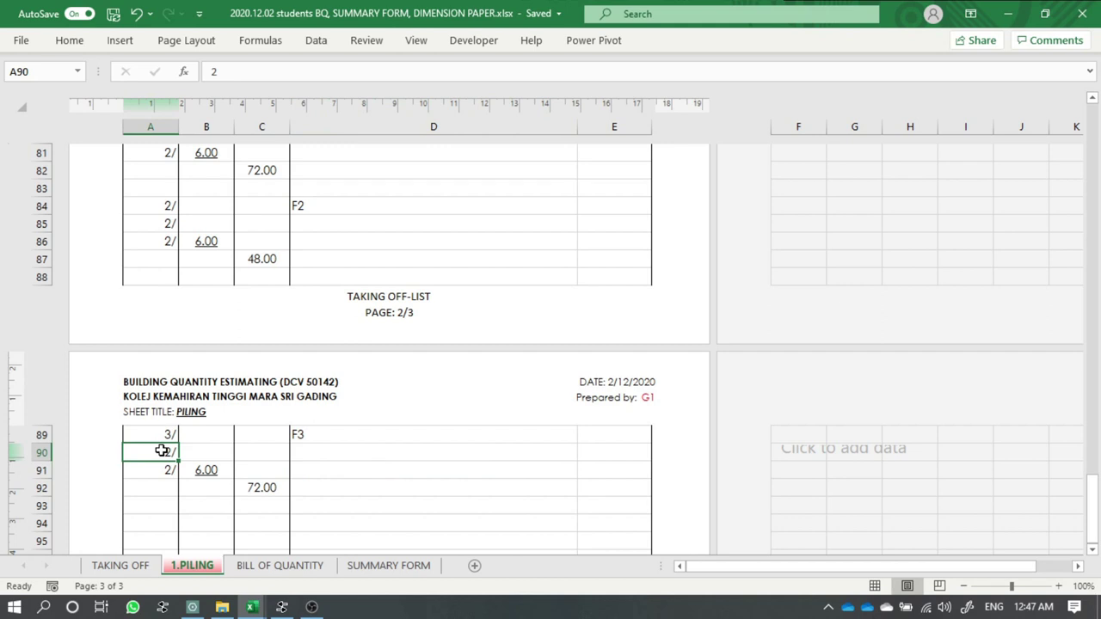
pyautogui.click(165, 478)
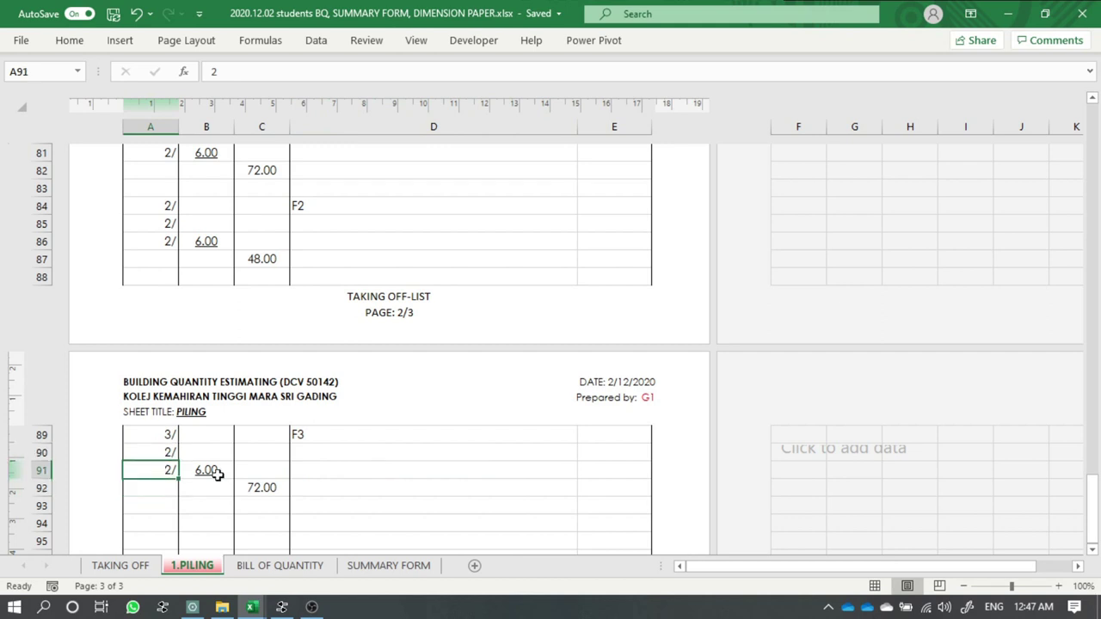
pyautogui.click(198, 471)
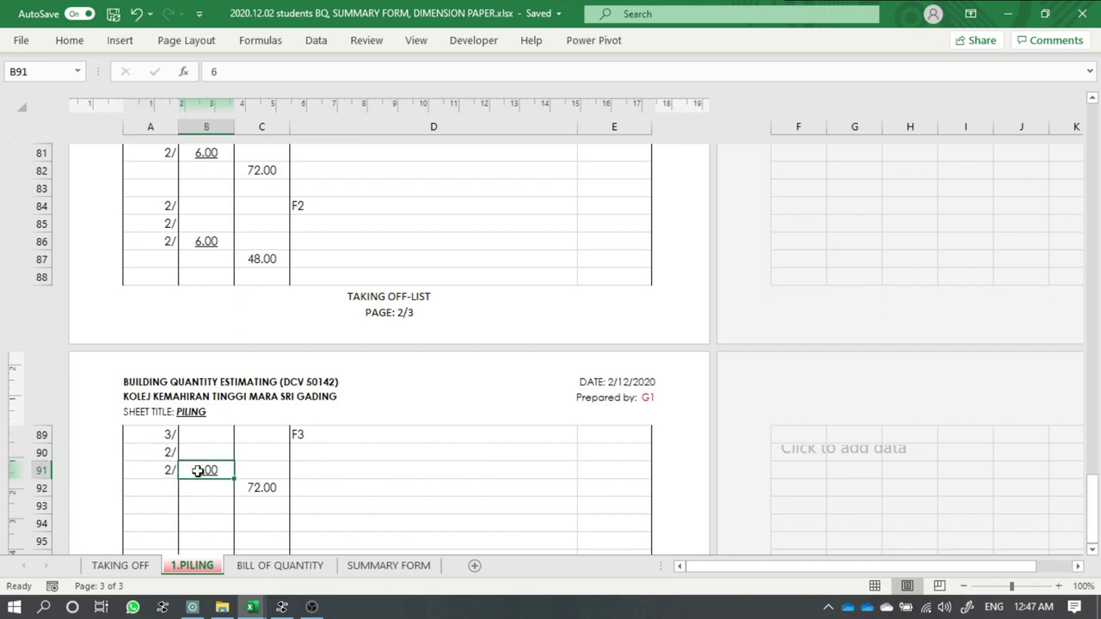
pyautogui.click(316, 488)
pyautogui.scroll(-1, 284, 458)
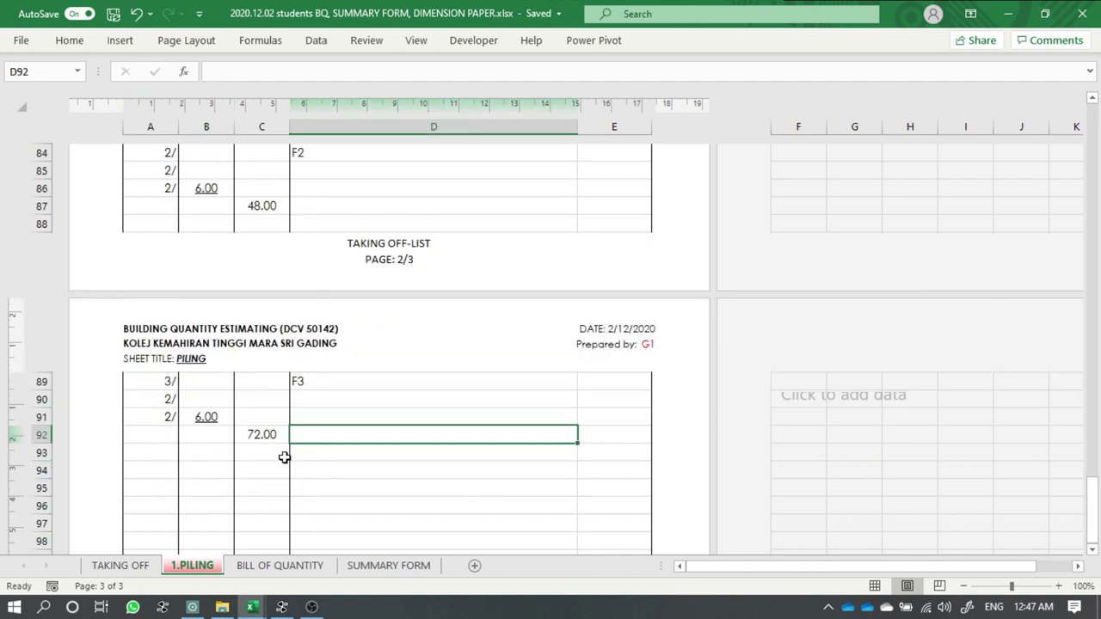
# - Copy the F3 entry below, relabel it F4 and set its first count to 4
pyautogui.moveTo(166, 379)
pyautogui.mouseDown()
pyautogui.moveTo(344, 444)
pyautogui.moveTo(352, 524)
pyautogui.mouseUp()
pyautogui.scroll(-1, 344, 495)
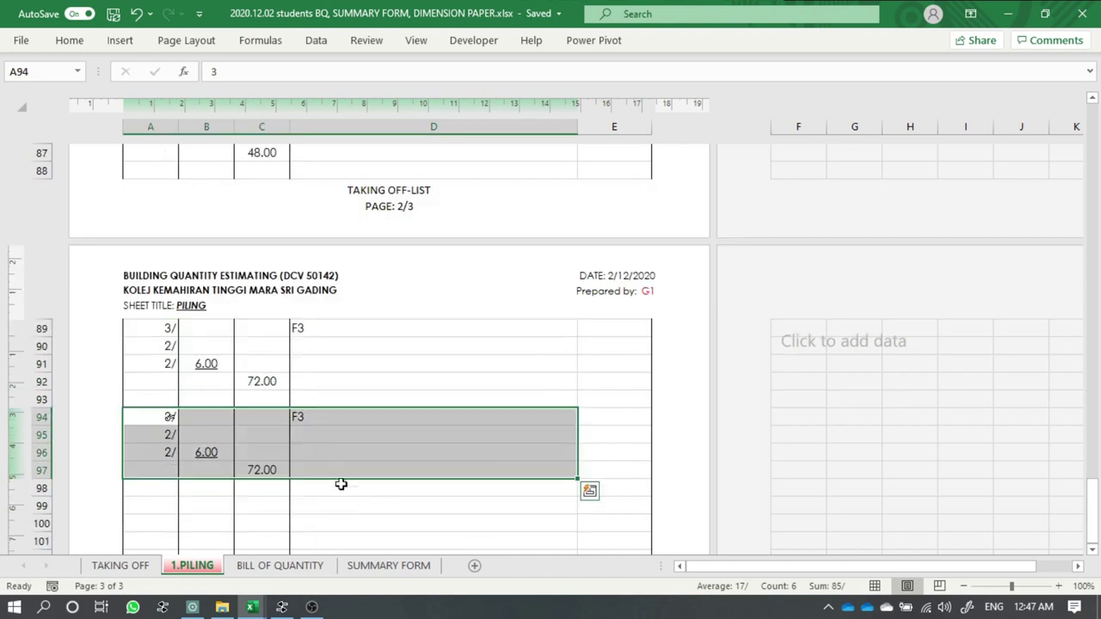
pyautogui.click(379, 519)
pyautogui.doubleClick(356, 418)
pyautogui.press('BackSpace')
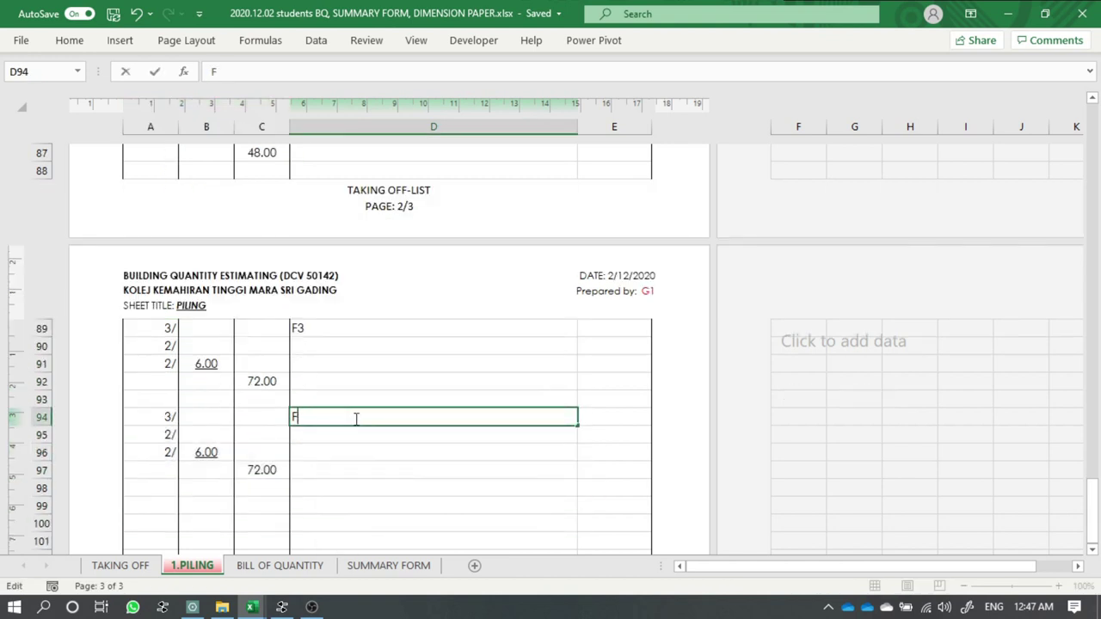
pyautogui.write('4')
pyautogui.press('Return')
pyautogui.click(150, 413)
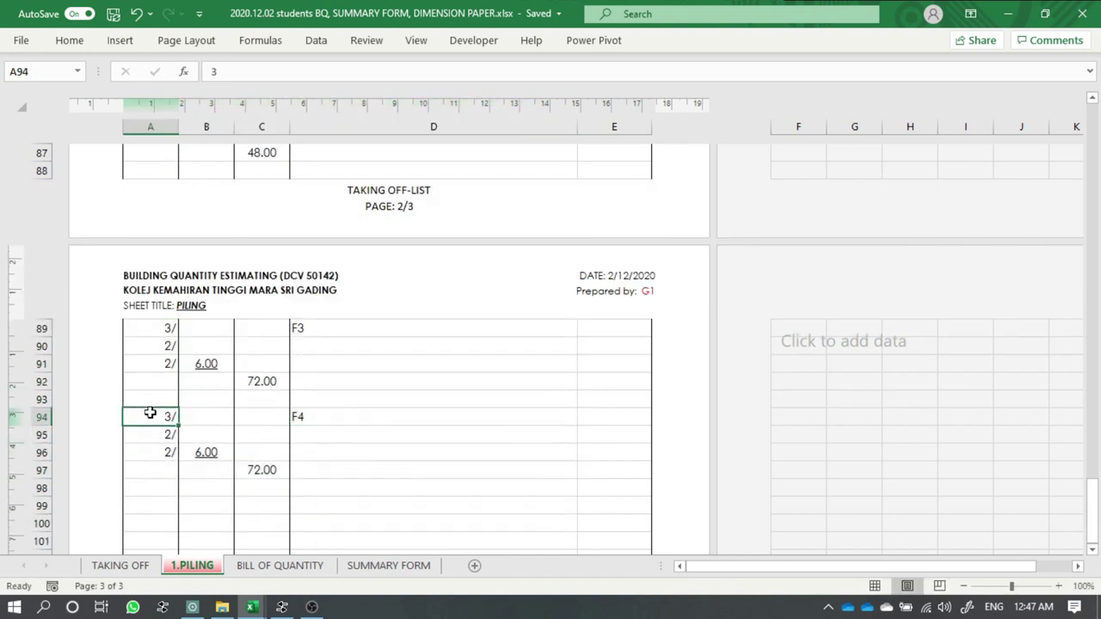
pyautogui.write('4')
pyautogui.press('Return')
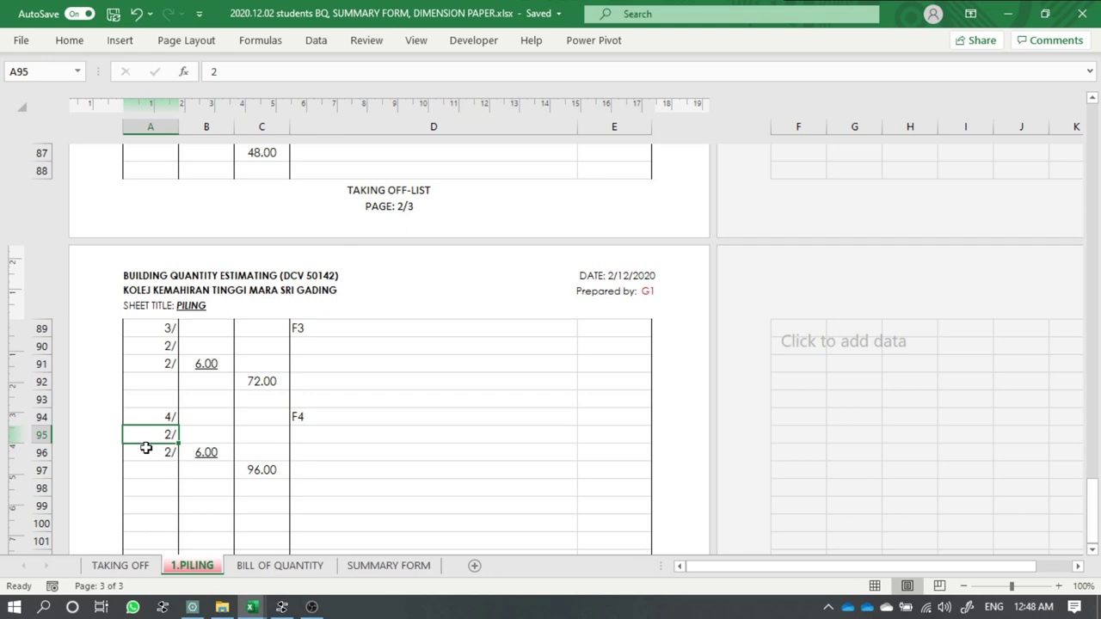
# - Copy the F4 entry into rows 99–102 as the start of the next entry
pyautogui.click(336, 489)
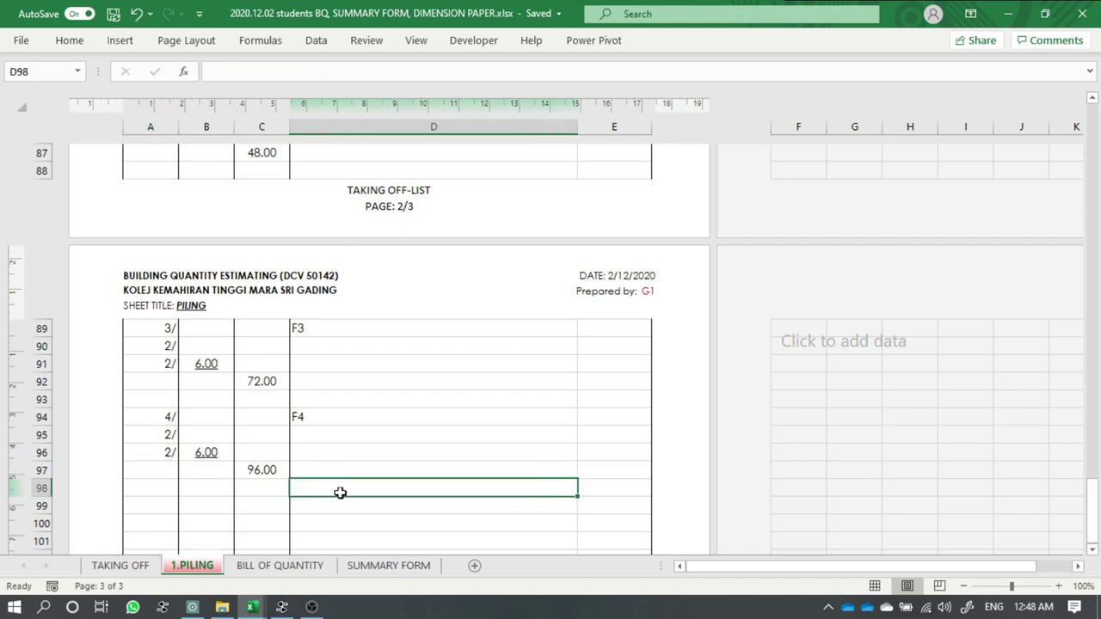
pyautogui.moveTo(174, 419); pyautogui.dragTo(332, 472)
pyautogui.hotkey('ctrl', 'c')
pyautogui.hotkey('ctrl', 'v')
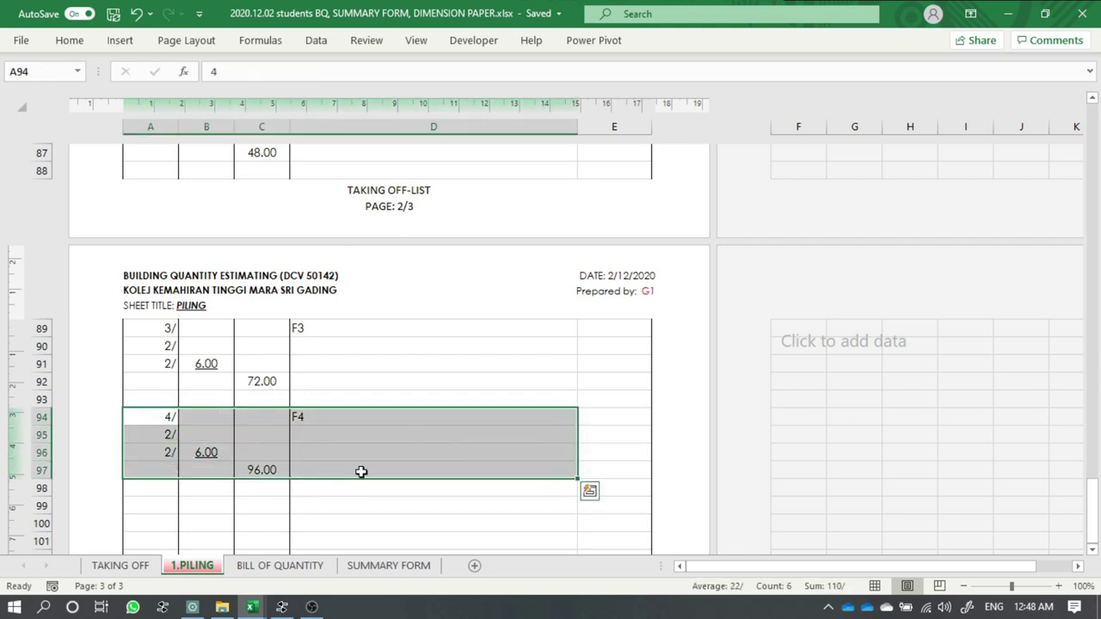
pyautogui.scroll(-4, 371, 437)
pyautogui.moveTo(372, 292); pyautogui.dragTo(393, 378)
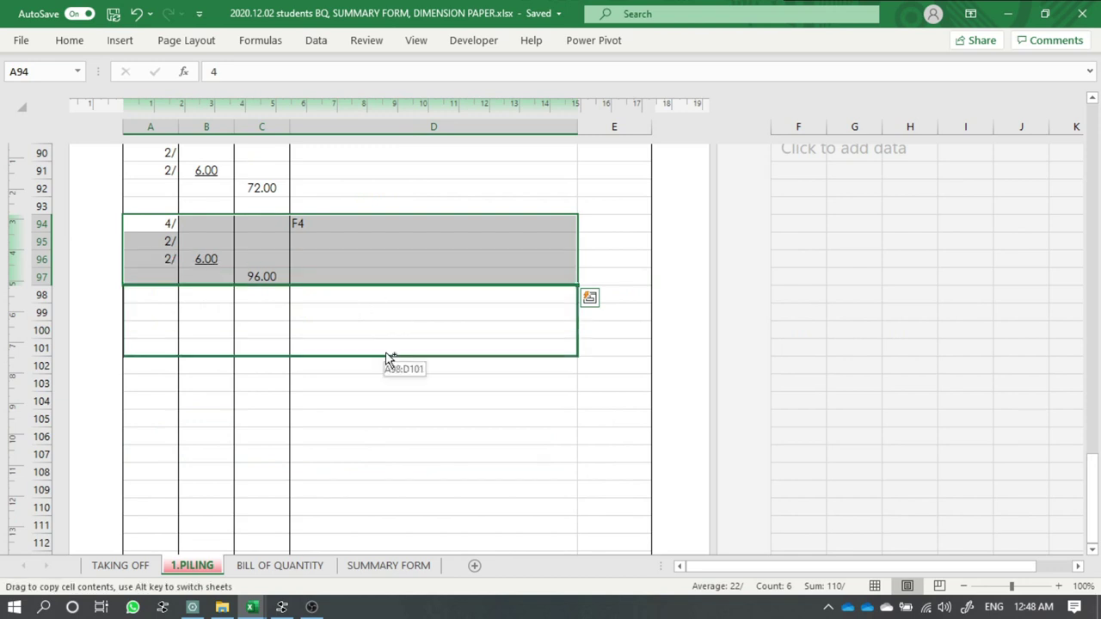
pyautogui.click(347, 312)
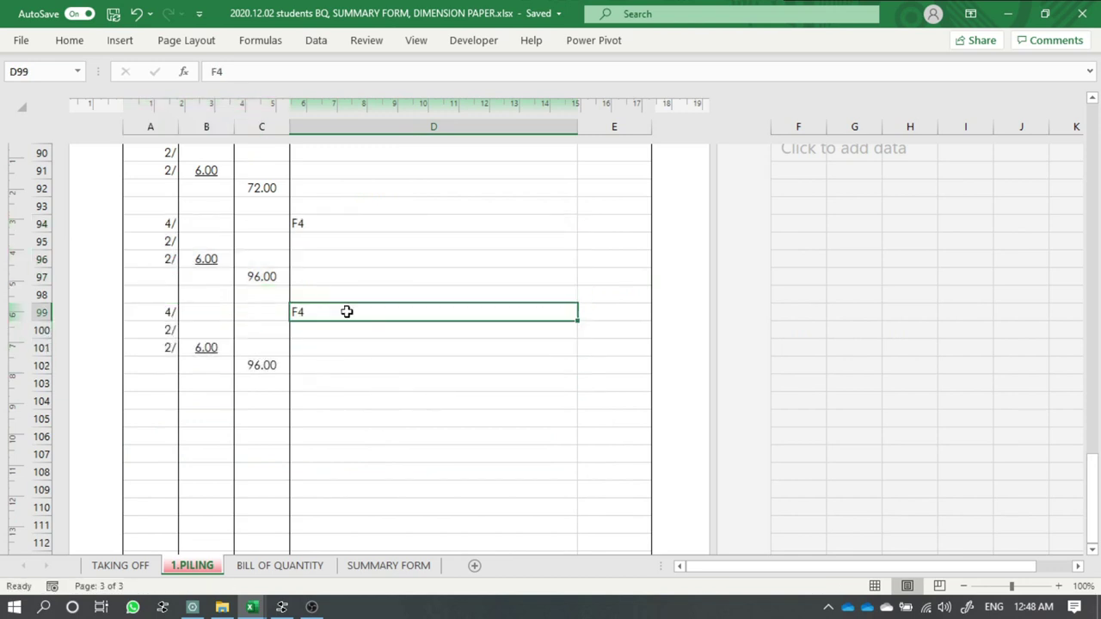
pyautogui.click(170, 311)
# - Relabel the copied entry F5 in D99 and set its pile count to 5
pyautogui.click(326, 309)
pyautogui.doubleClick(329, 313)
pyautogui.press('BackSpace')
pyautogui.write('5')
pyautogui.press('Return')
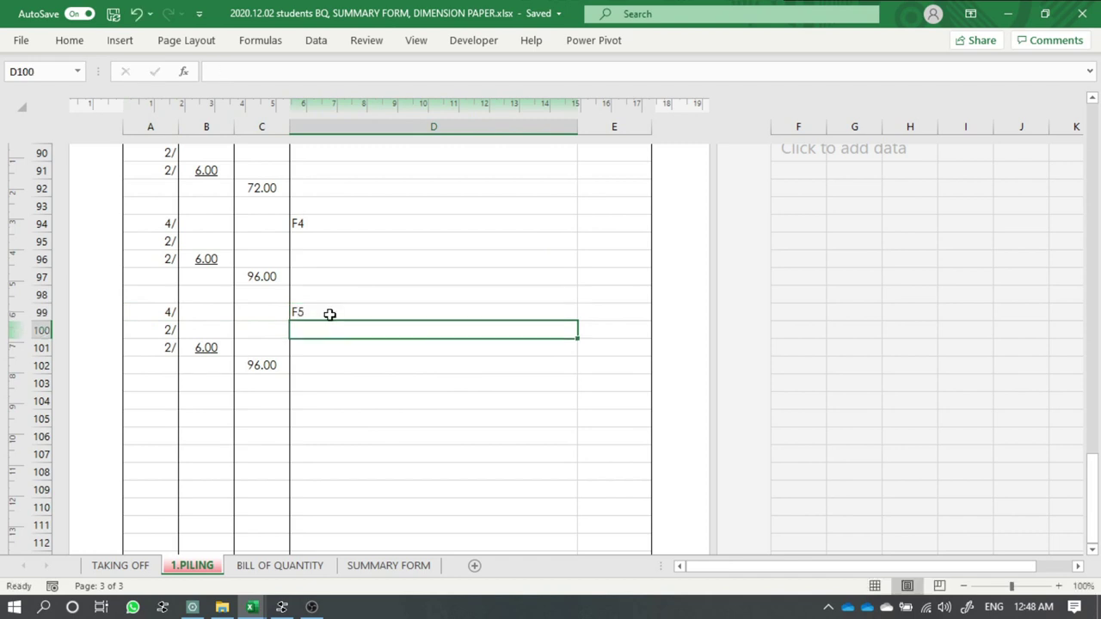
pyautogui.click(158, 314)
pyautogui.write('5')
pyautogui.press('Return')
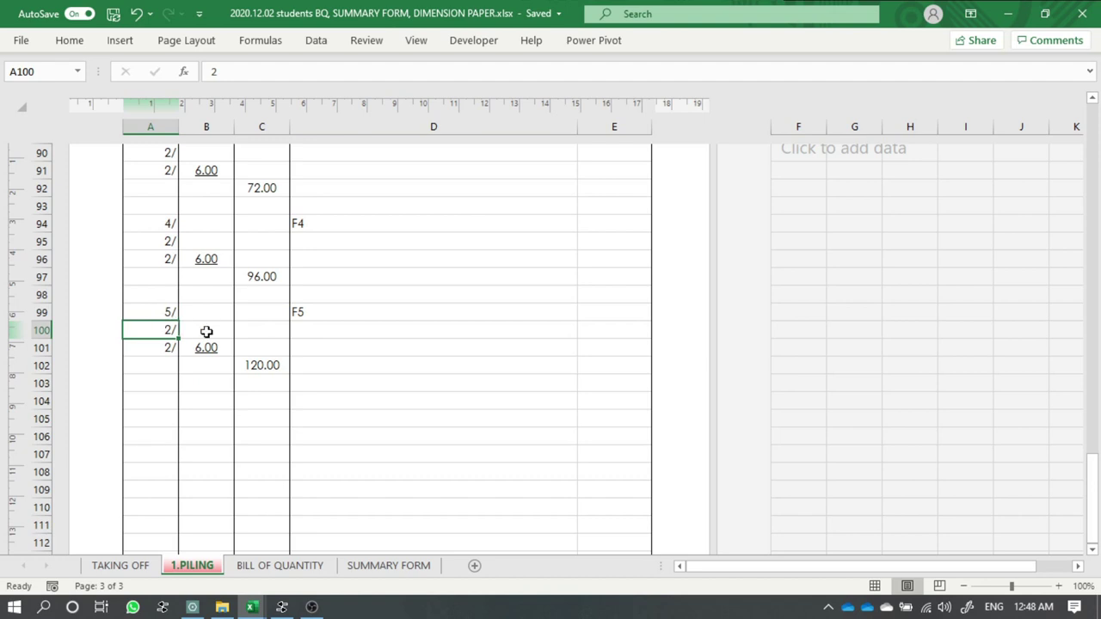
# - Check the C102 extension formula giving 120.00 and the 6.00 length in B101
pyautogui.moveTo(235, 397); pyautogui.dragTo(229, 398)
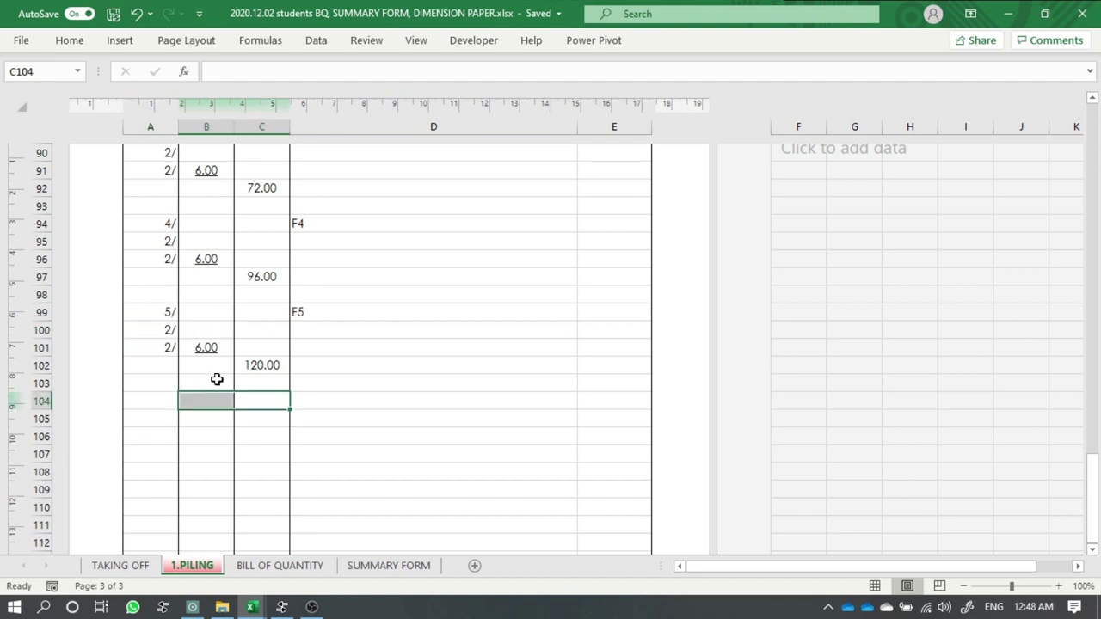
pyautogui.click(265, 365)
pyautogui.click(227, 348)
pyautogui.click(258, 369)
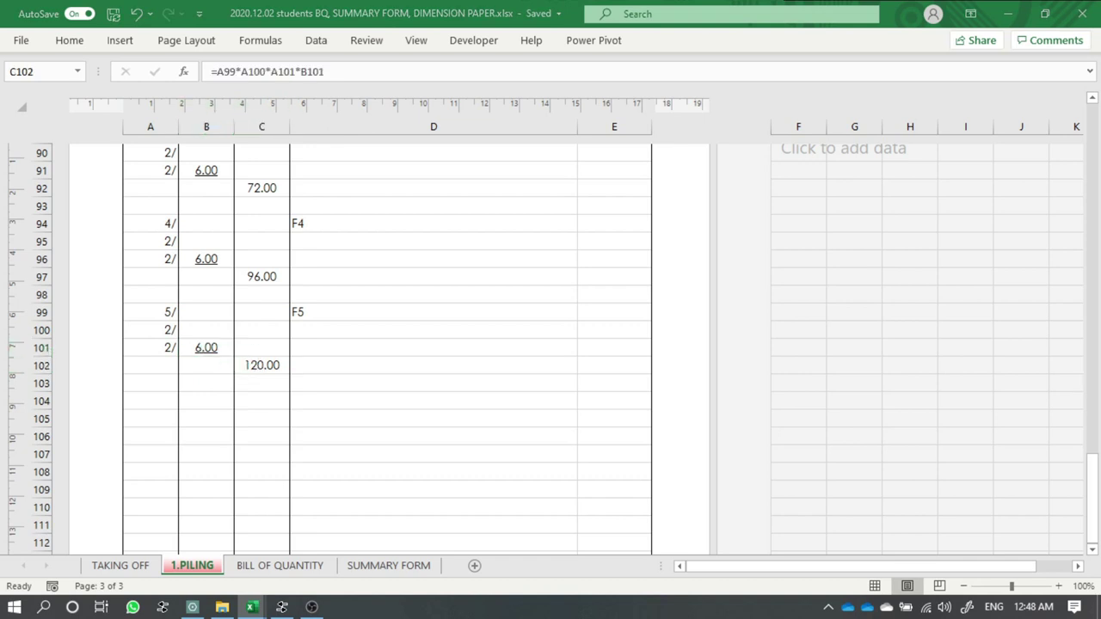
pyautogui.scroll(2, 304, 375)
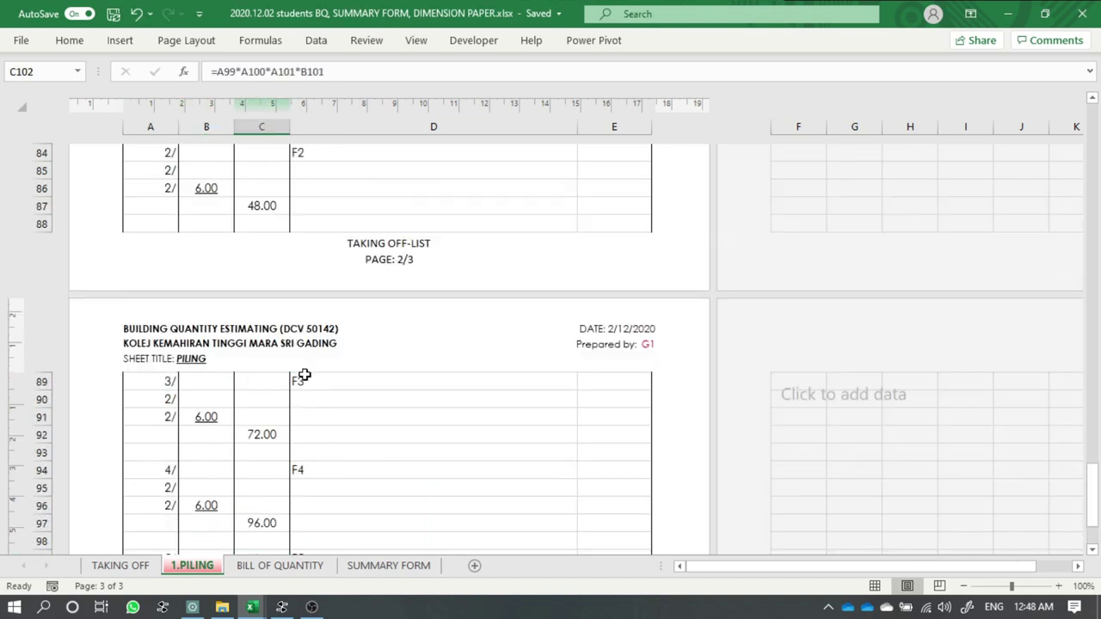
pyautogui.scroll(3, 305, 375)
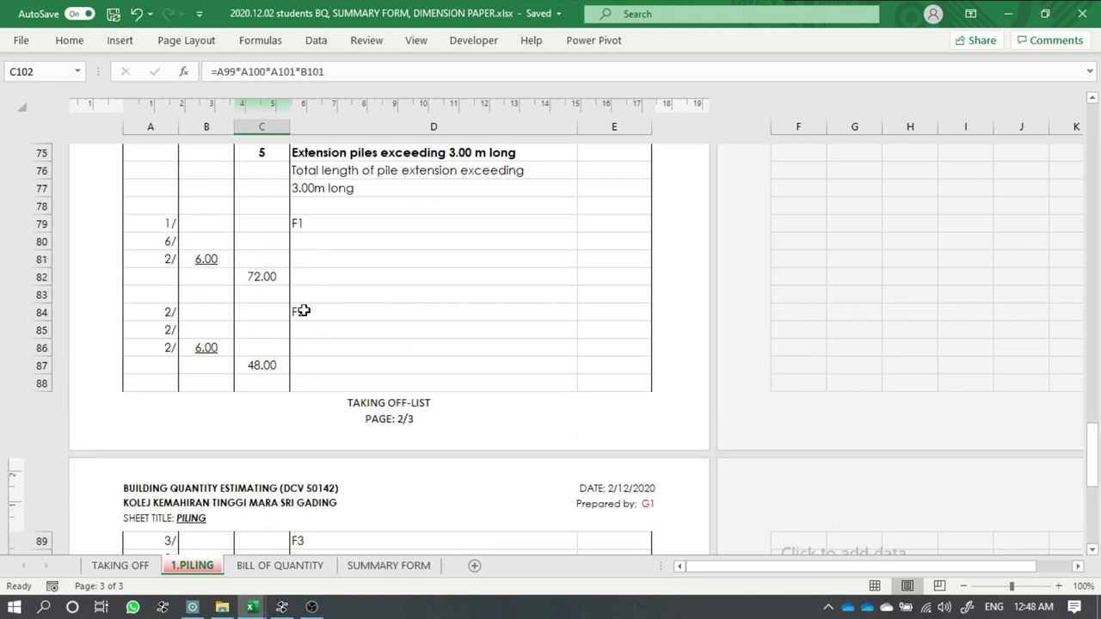
pyautogui.scroll(-2, 311, 331)
pyautogui.scroll(-2, 303, 481)
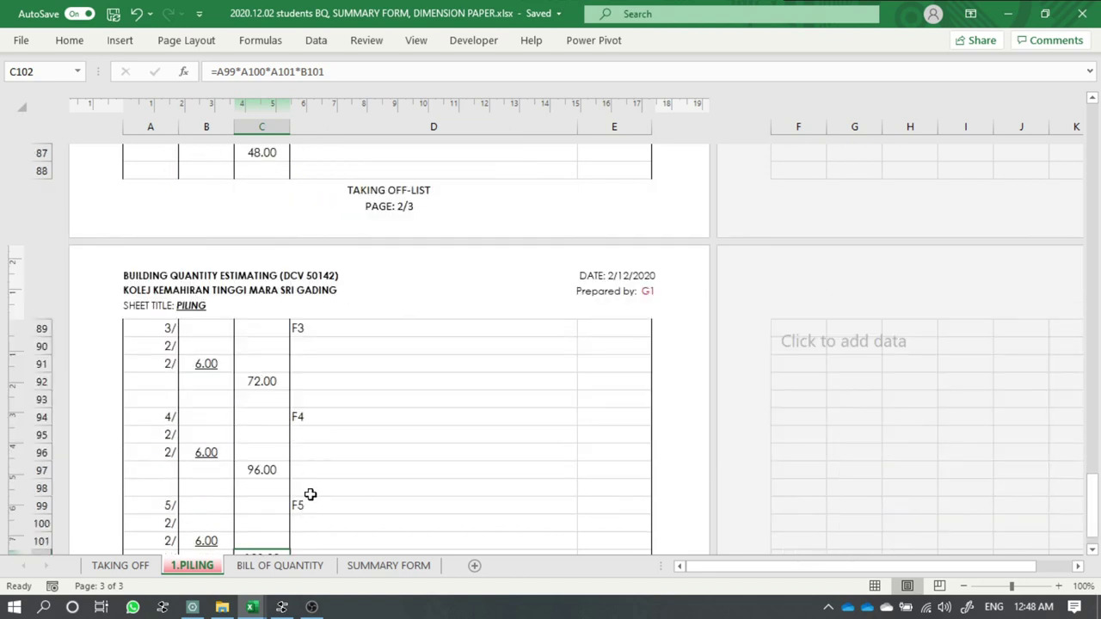
pyautogui.scroll(-2, 339, 429)
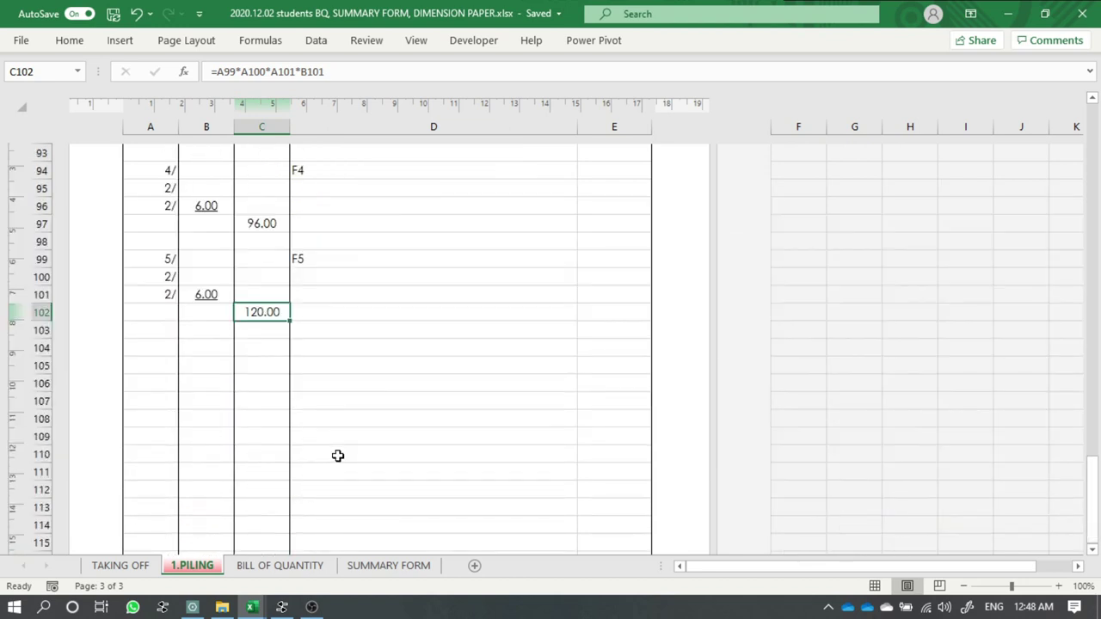
# - Pick the cell for the F5 group total and select the '68 nos' total line to reuse
pyautogui.click(271, 332)
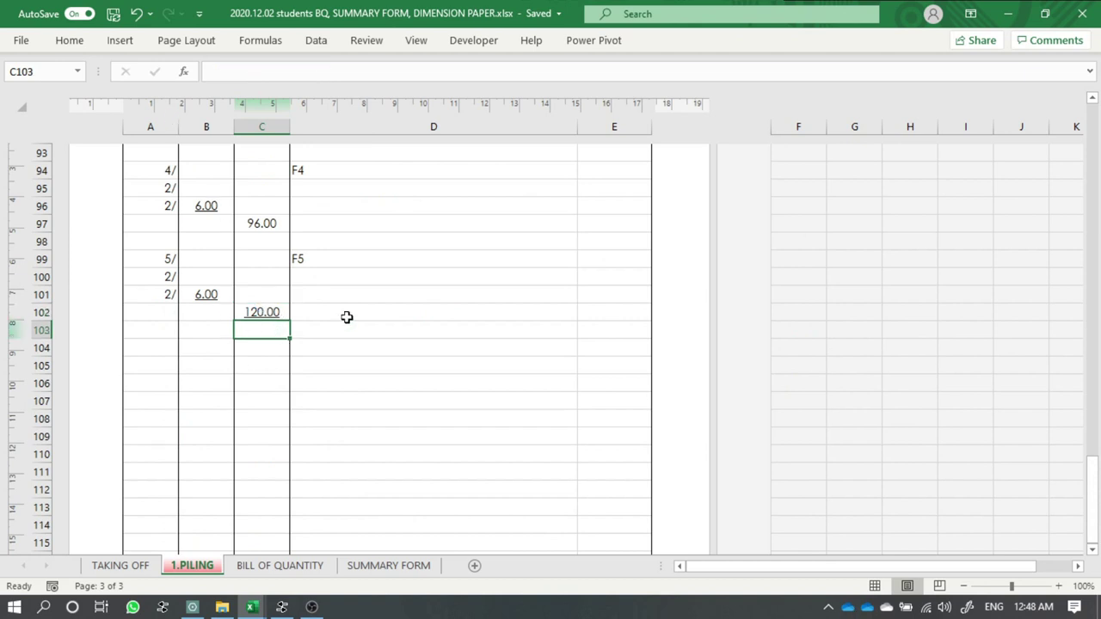
pyautogui.scroll(5, 347, 318)
pyautogui.scroll(3, 352, 320)
pyautogui.scroll(1, 339, 305)
pyautogui.scroll(1, 336, 298)
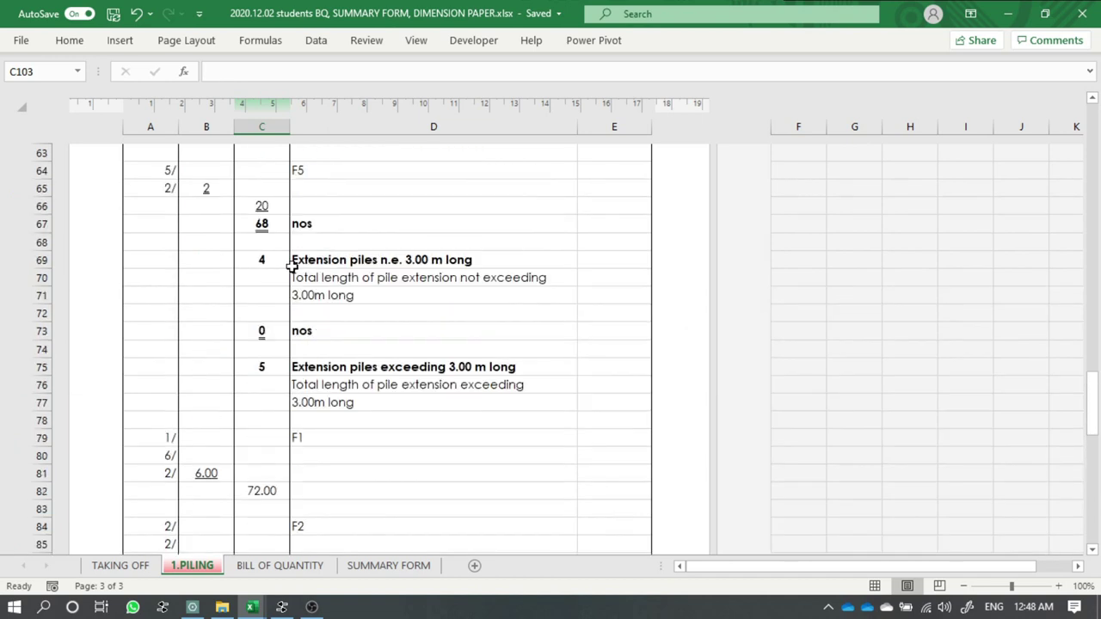
pyautogui.moveTo(269, 224); pyautogui.dragTo(302, 224)
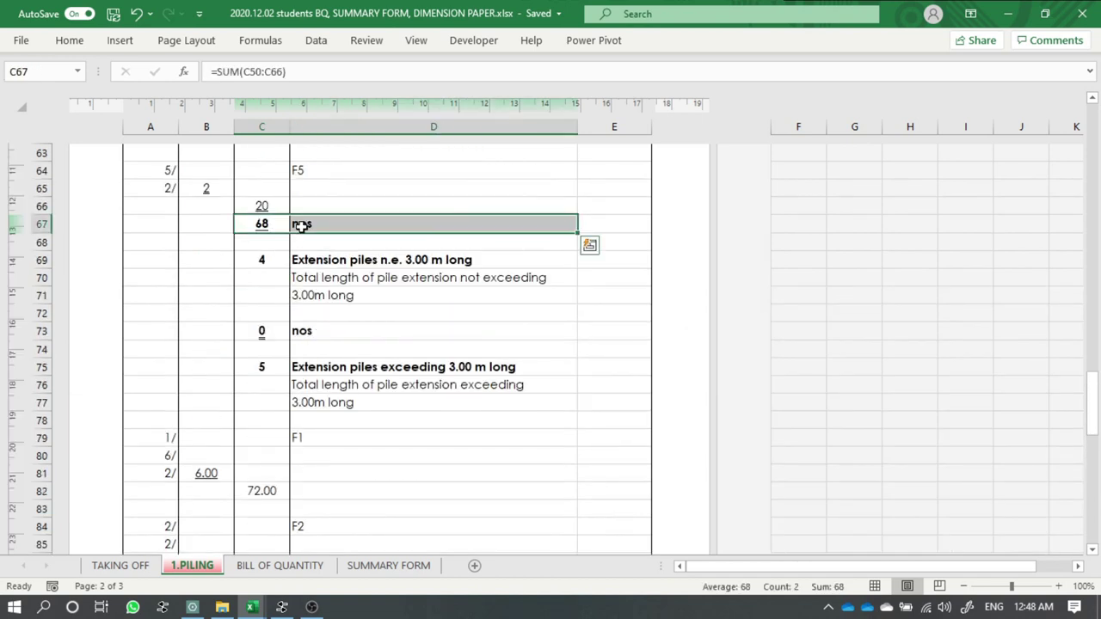
# - Paste the copied total line into C103, giving =SUM(C86:C102) showing 336 nos
pyautogui.hotkey('ctrl', 'c')
pyautogui.scroll(-6, 381, 296)
pyautogui.scroll(-4, 314, 298)
pyautogui.click(284, 328)
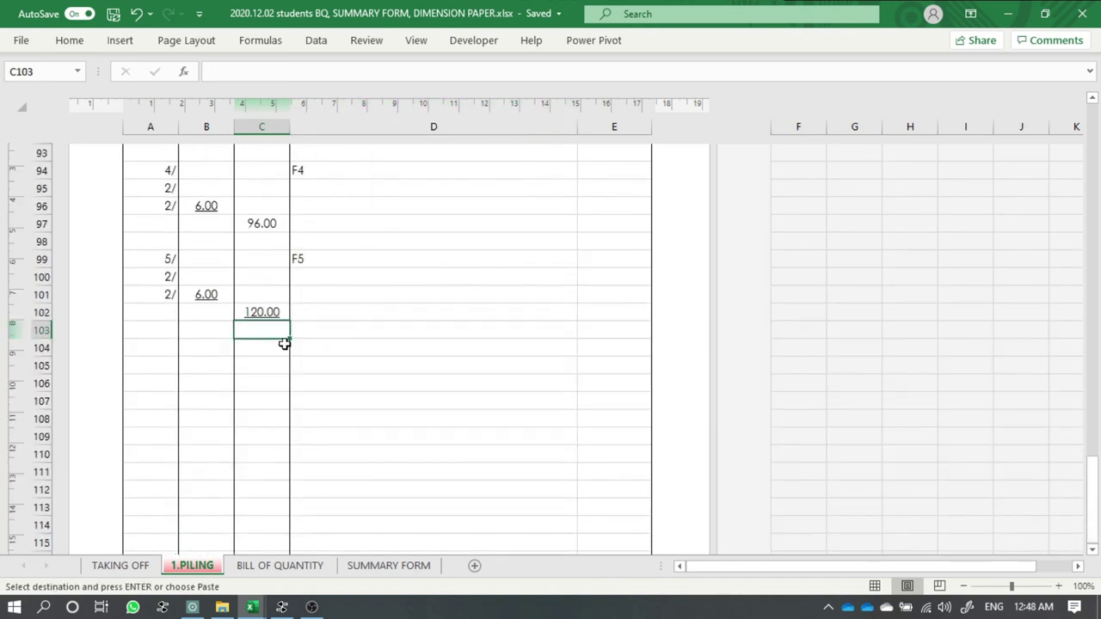
pyautogui.hotkey('ctrl', 'v')
pyautogui.click(258, 331)
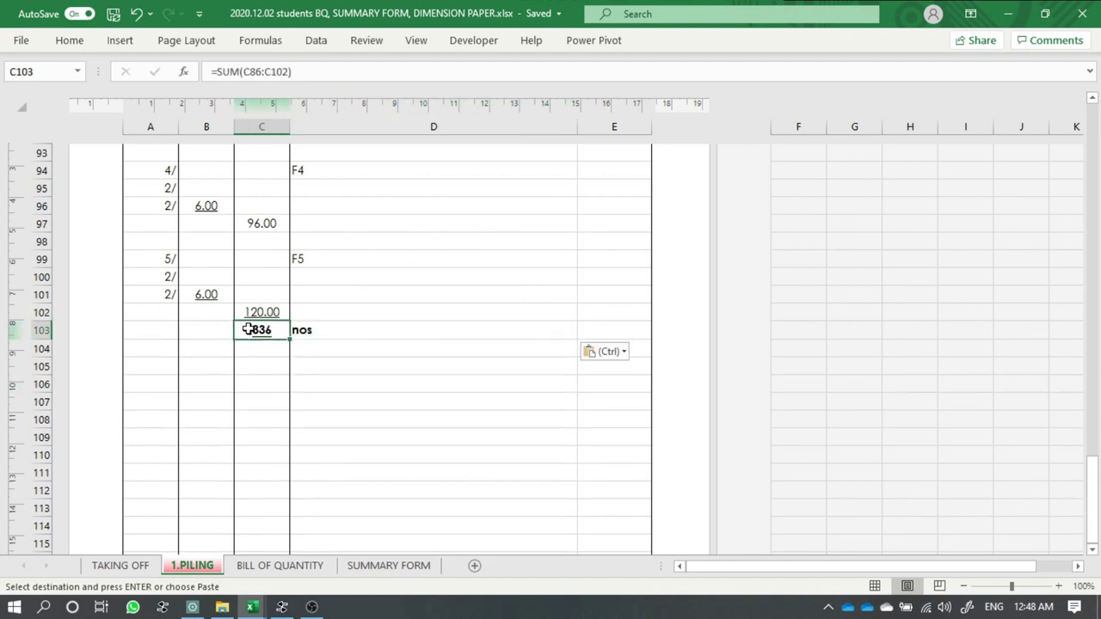
pyautogui.doubleClick(267, 334)
pyautogui.scroll(5, 338, 366)
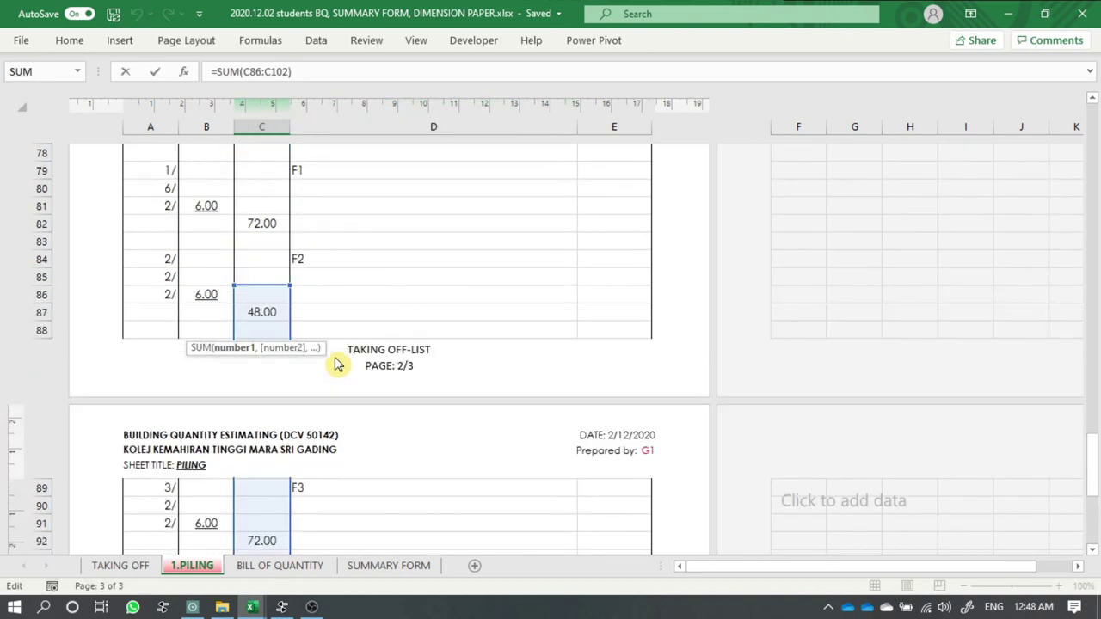
pyautogui.scroll(2, 338, 366)
pyautogui.scroll(-2, 459, 315)
pyautogui.scroll(-3, 459, 318)
pyautogui.scroll(3, 358, 322)
pyautogui.scroll(-5, 258, 266)
pyautogui.press('Return')
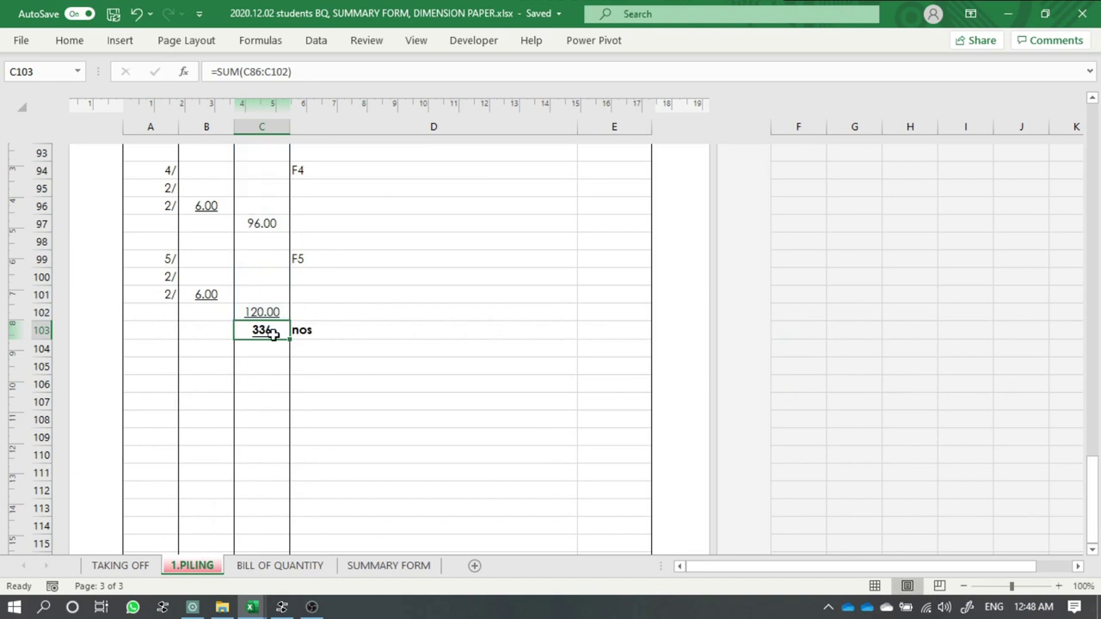
# - Try re-entering the C103 total over C82:C102, then undo it and cancel the reopened edit
pyautogui.write('=')
pyautogui.scroll(1, 413, 249)
pyautogui.scroll(6, 312, 284)
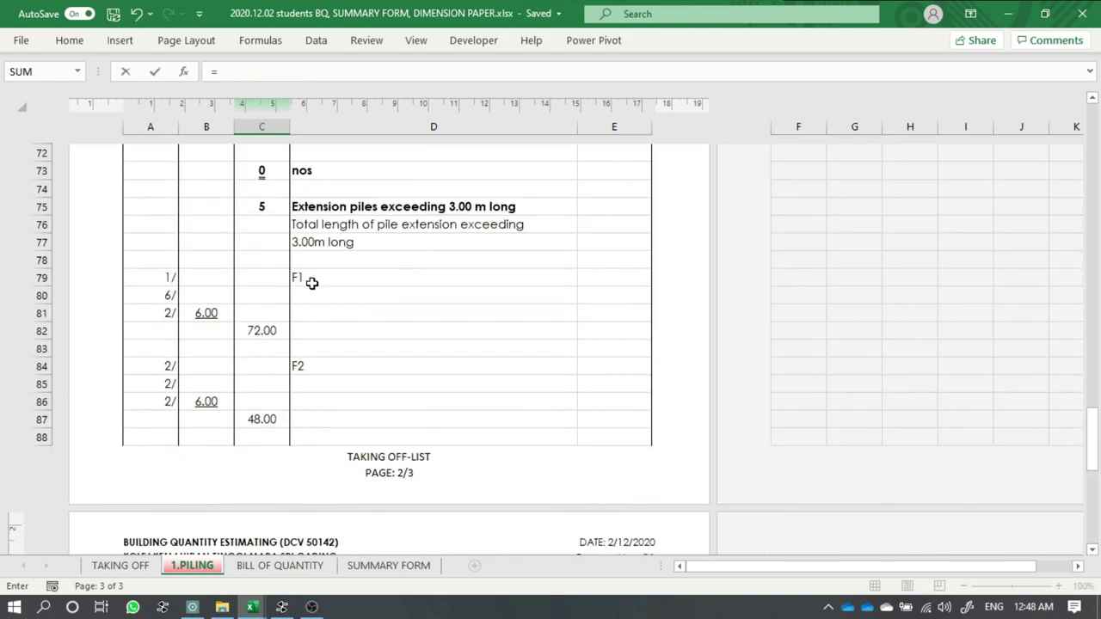
pyautogui.moveTo(263, 327)
pyautogui.mouseDown()
pyautogui.moveTo(277, 549)
pyautogui.moveTo(265, 467)
pyautogui.mouseUp()
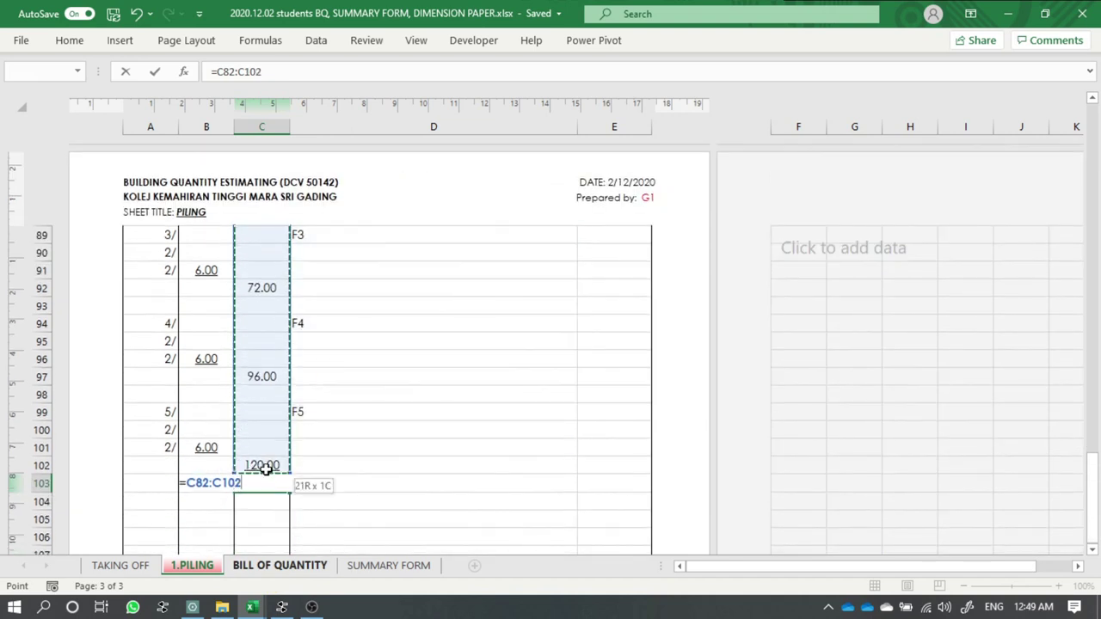
pyautogui.press('Return')
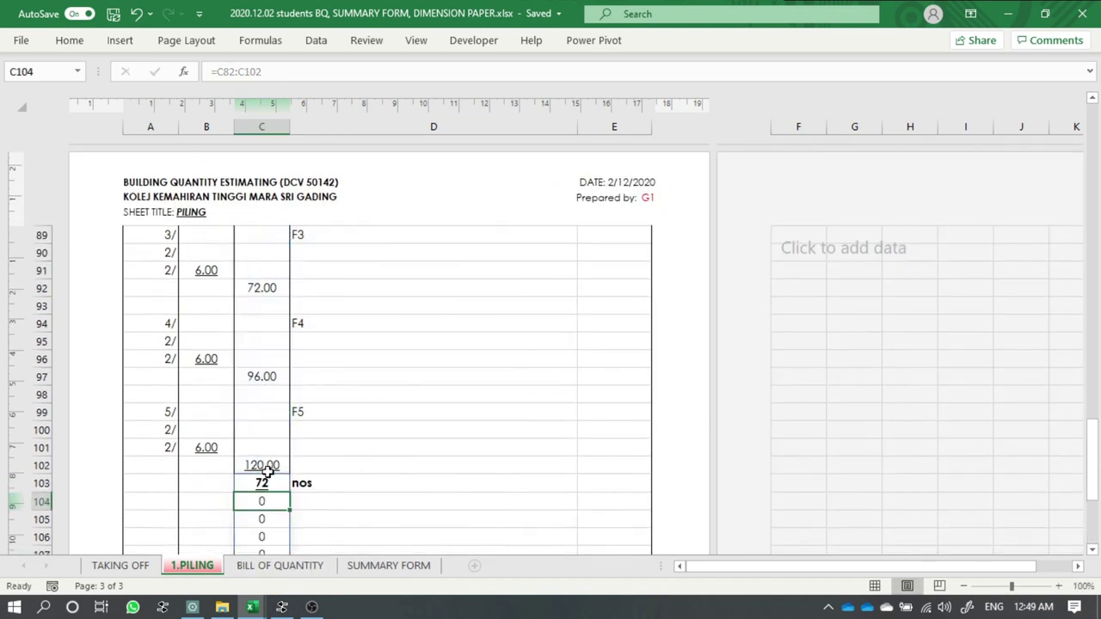
pyautogui.scroll(-3, 371, 445)
pyautogui.click(439, 416)
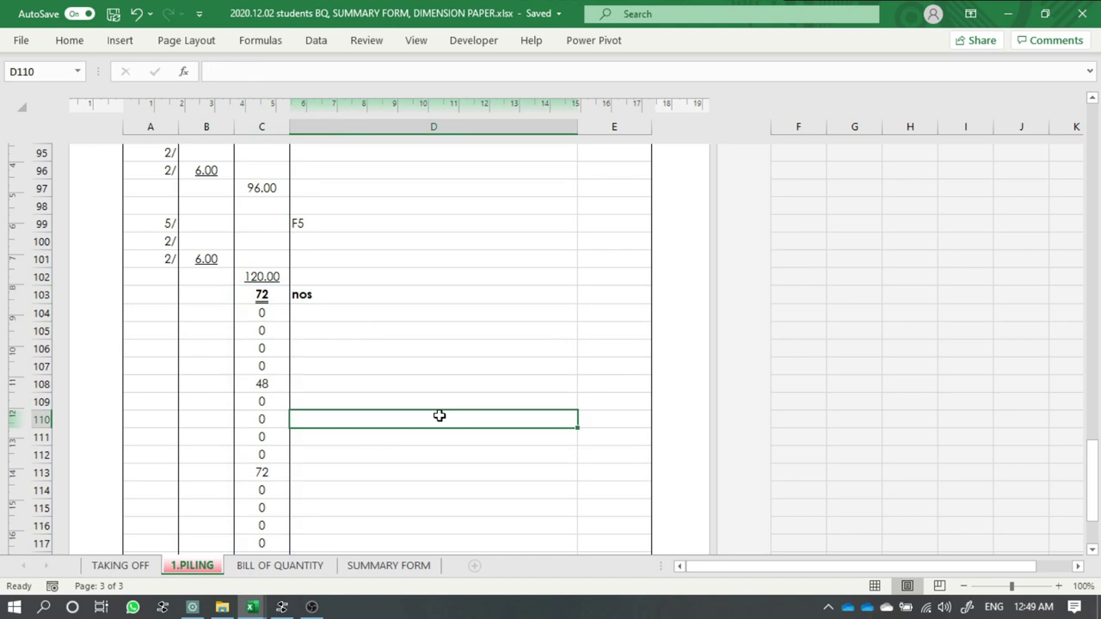
pyautogui.hotkey('ctrl', 'z')
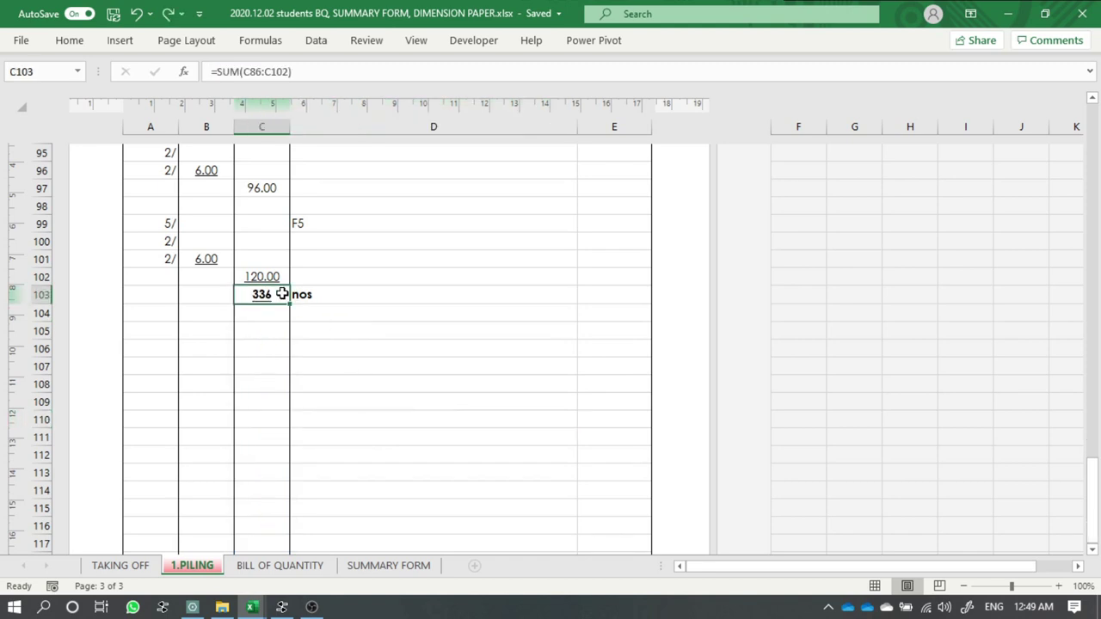
pyautogui.doubleClick(283, 295)
pyautogui.scroll(5, 390, 323)
pyautogui.scroll(2, 390, 323)
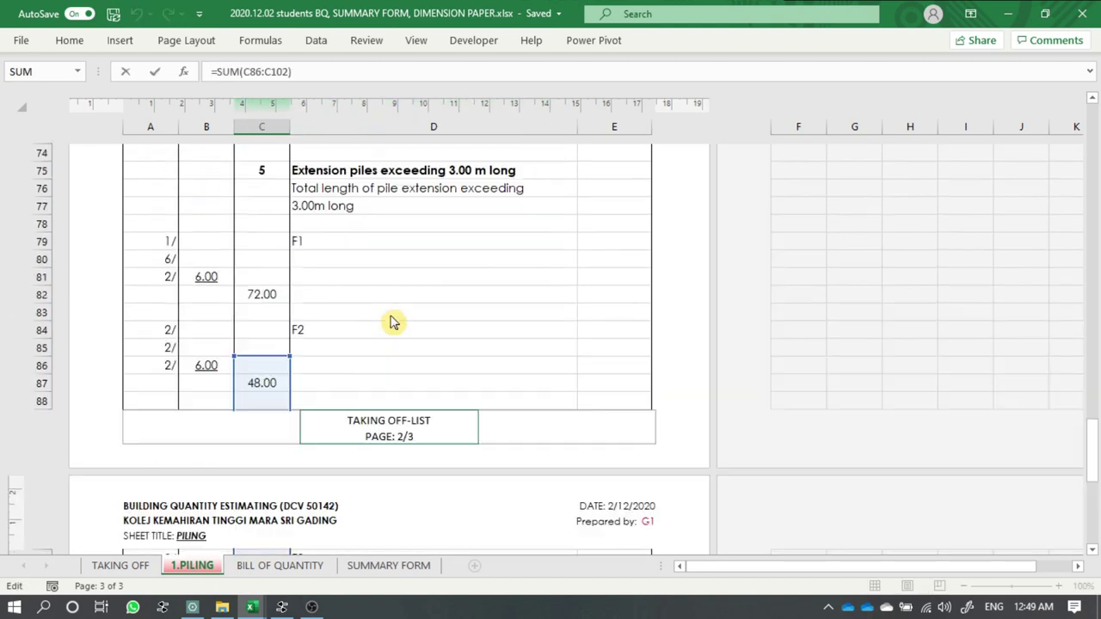
pyautogui.press('Escape')
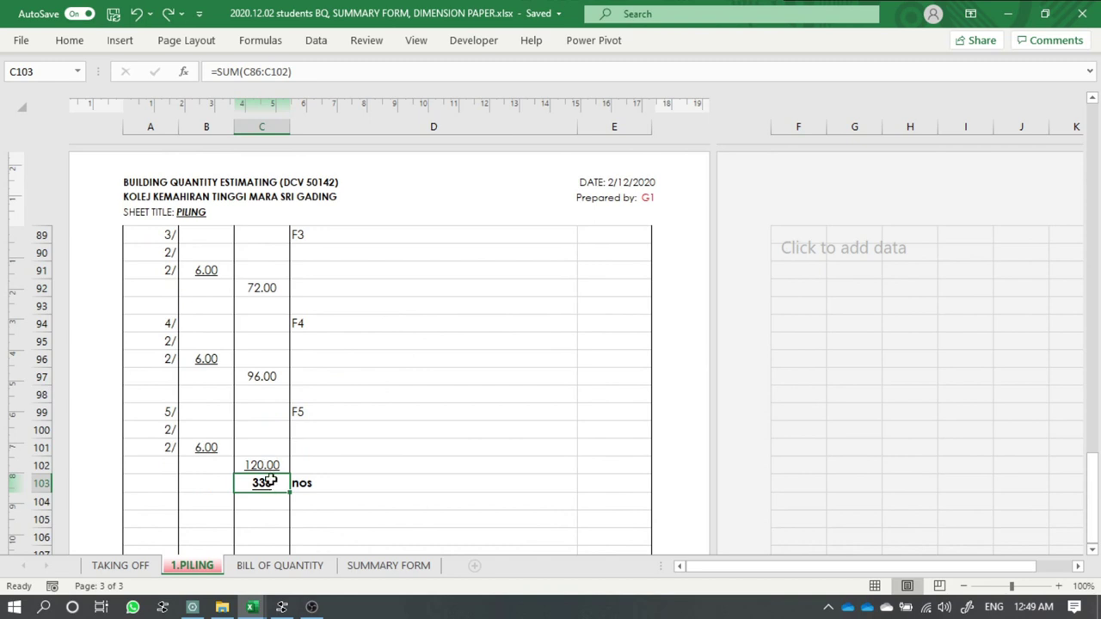
# - Enter =SUM(C82:C102) in C103 so the item 5 total reads 408 nos
pyautogui.write('=')
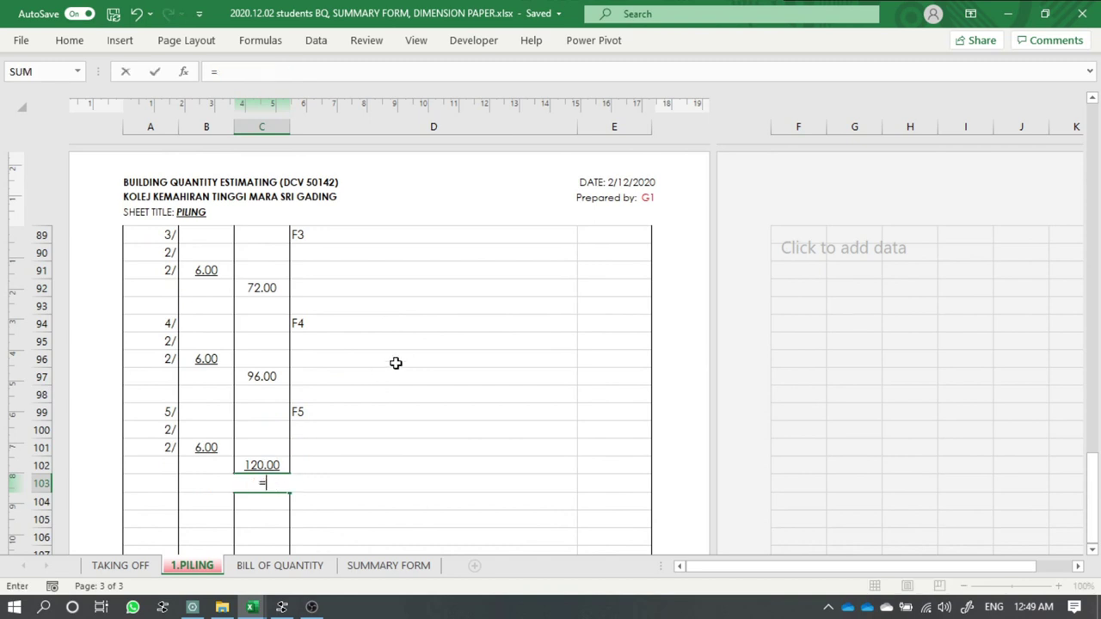
pyautogui.write('SUM(')
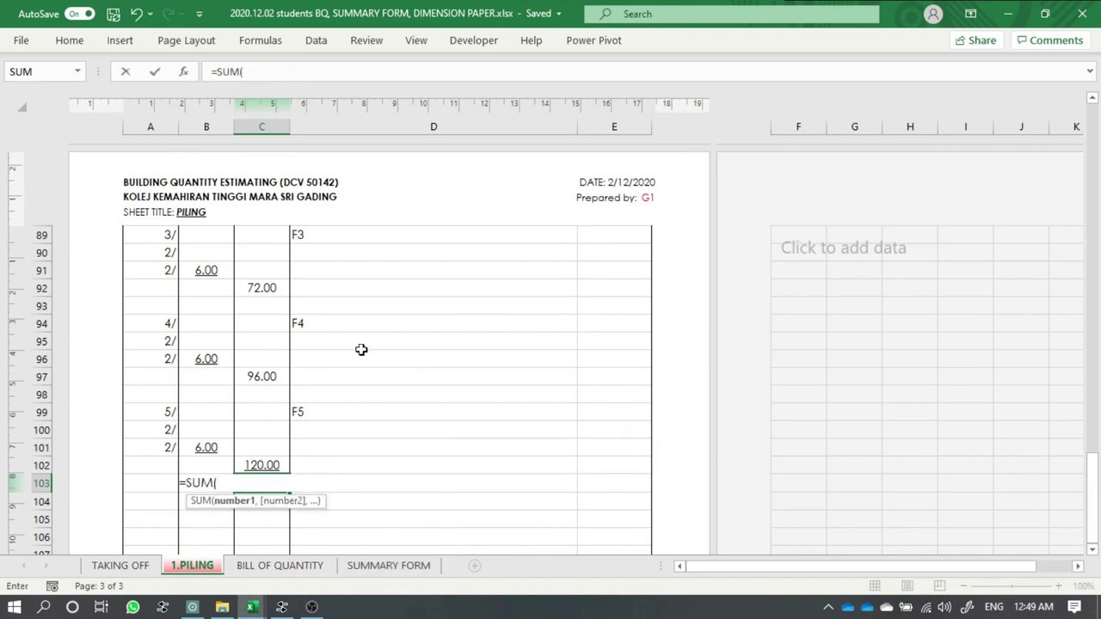
pyautogui.scroll(4, 359, 351)
pyautogui.scroll(1, 312, 303)
pyautogui.click(266, 241)
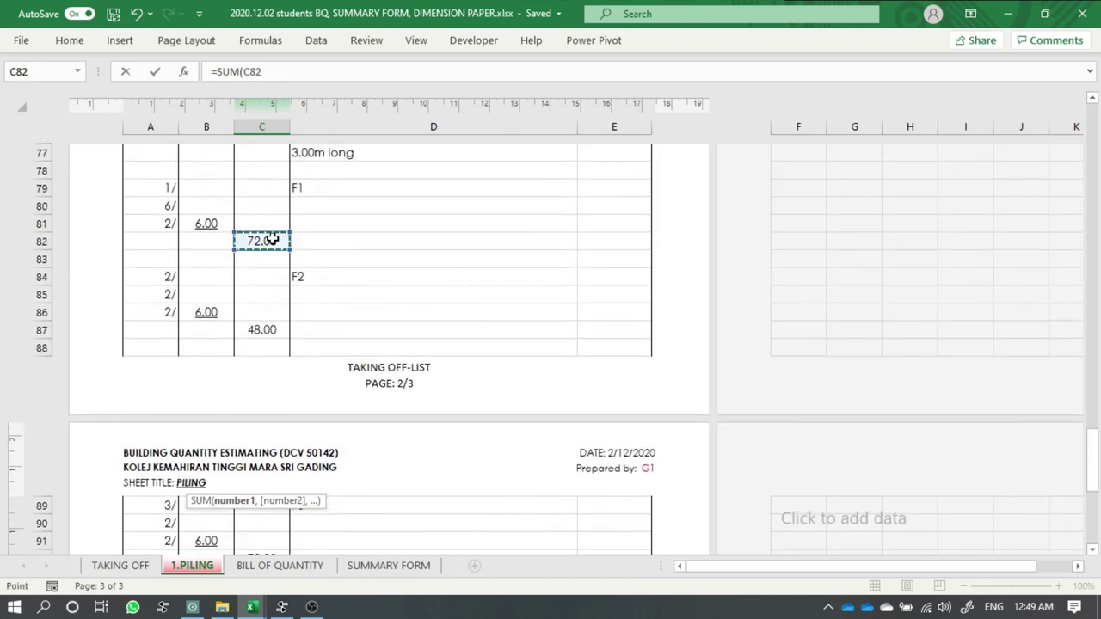
pyautogui.hotkey('ctrl', 'shift', 'Down')
pyautogui.hotkey('ctrl', 'shift', 'Down')
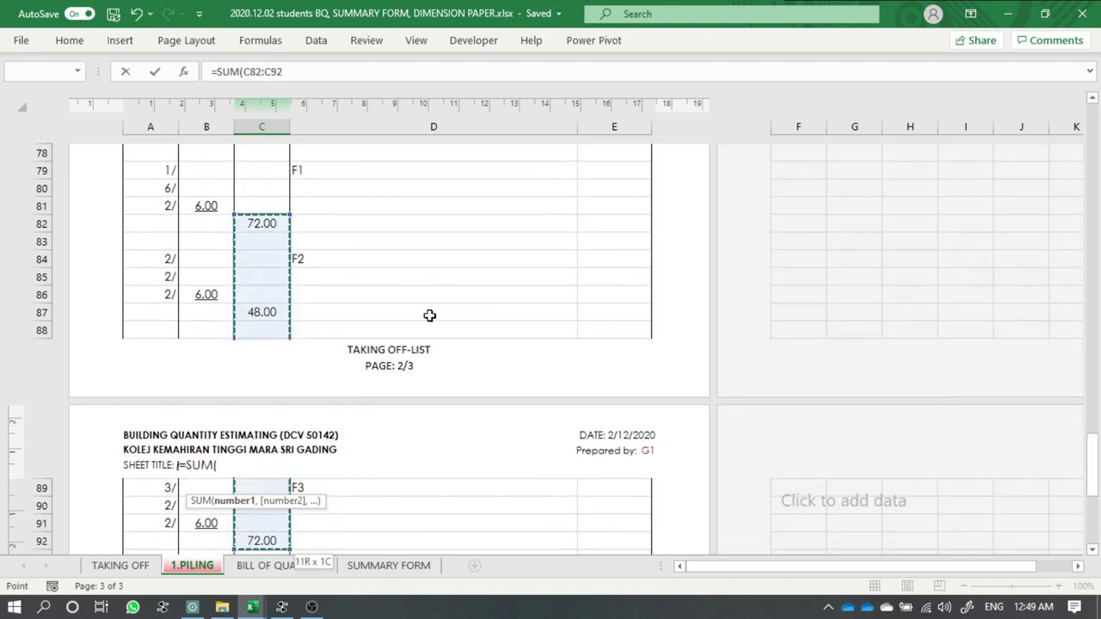
pyautogui.hotkey('ctrl', 'shift', 'Down')
pyautogui.hotkey('ctrl', 'shift', 'Down')
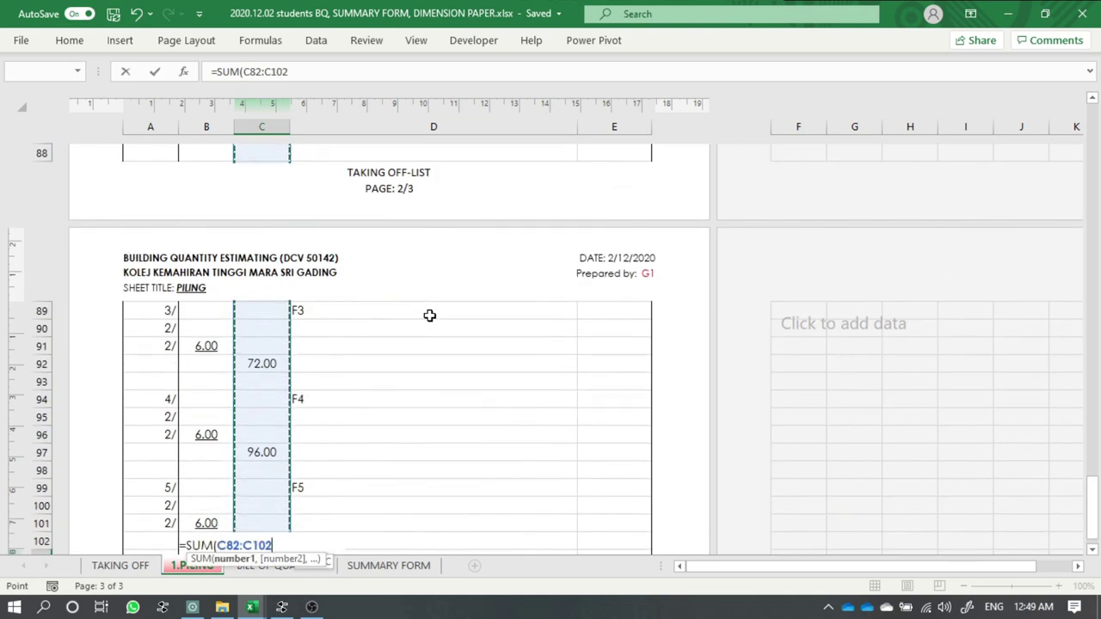
pyautogui.press('Return')
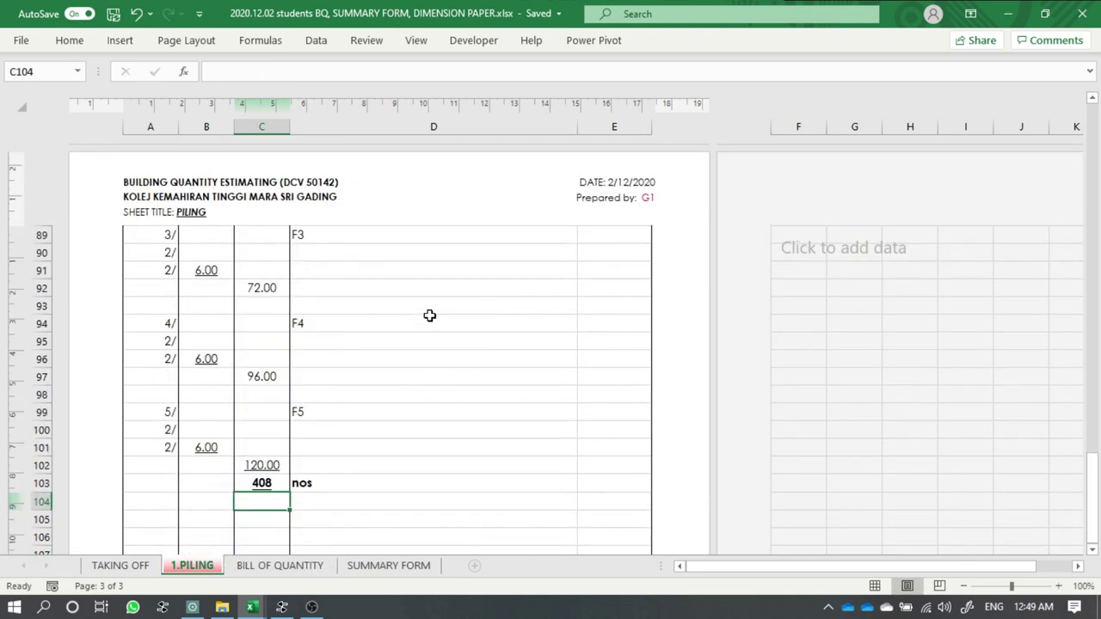
pyautogui.click(439, 364)
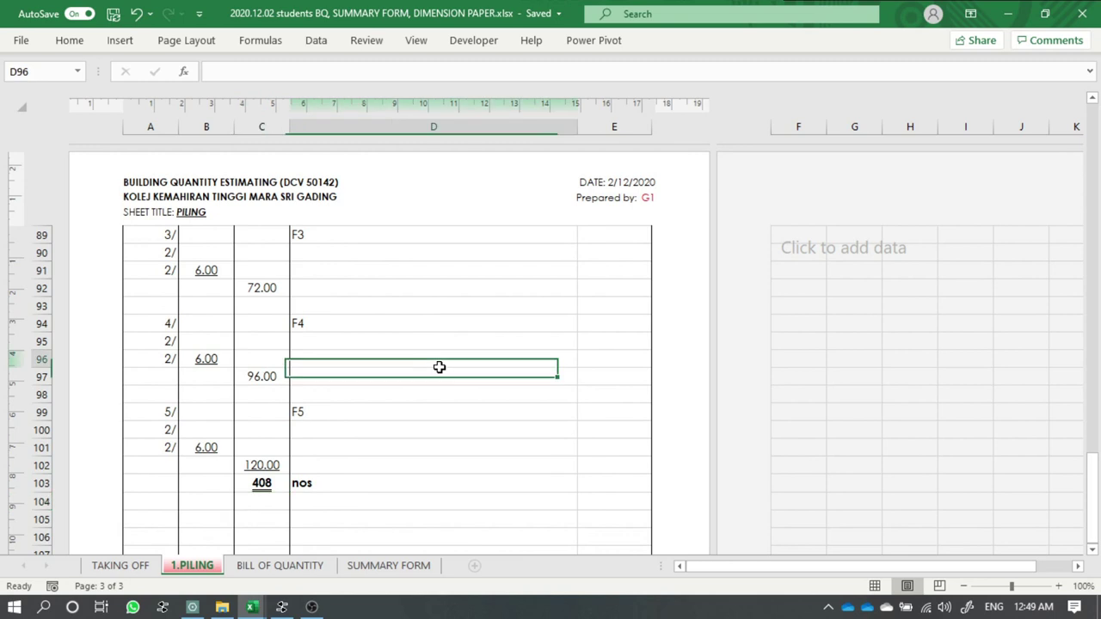
pyautogui.click(258, 487)
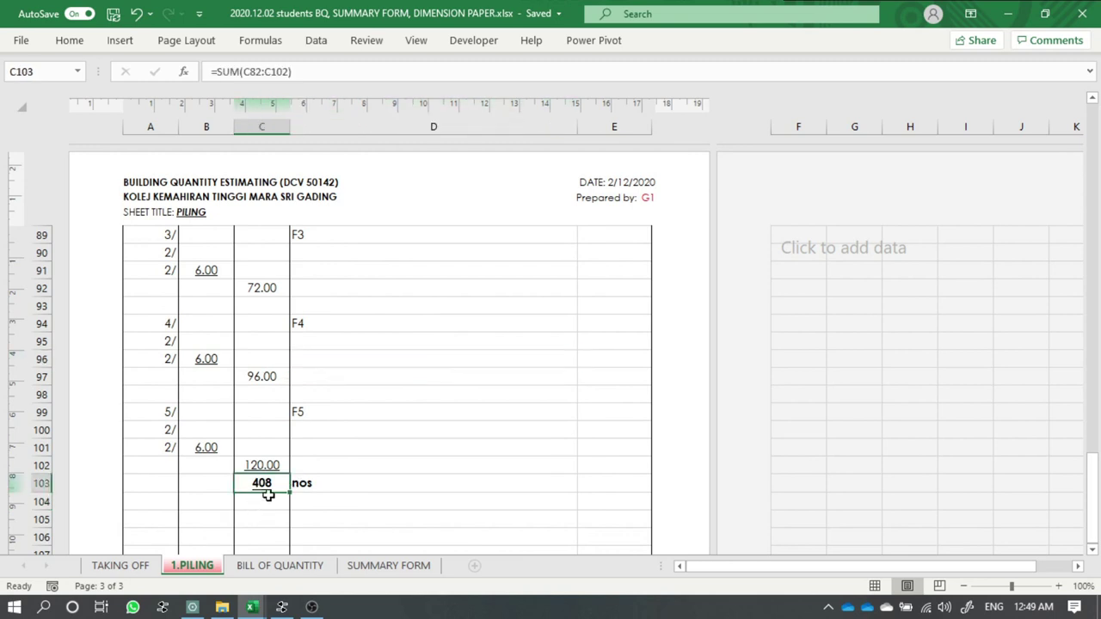
pyautogui.scroll(5, 310, 436)
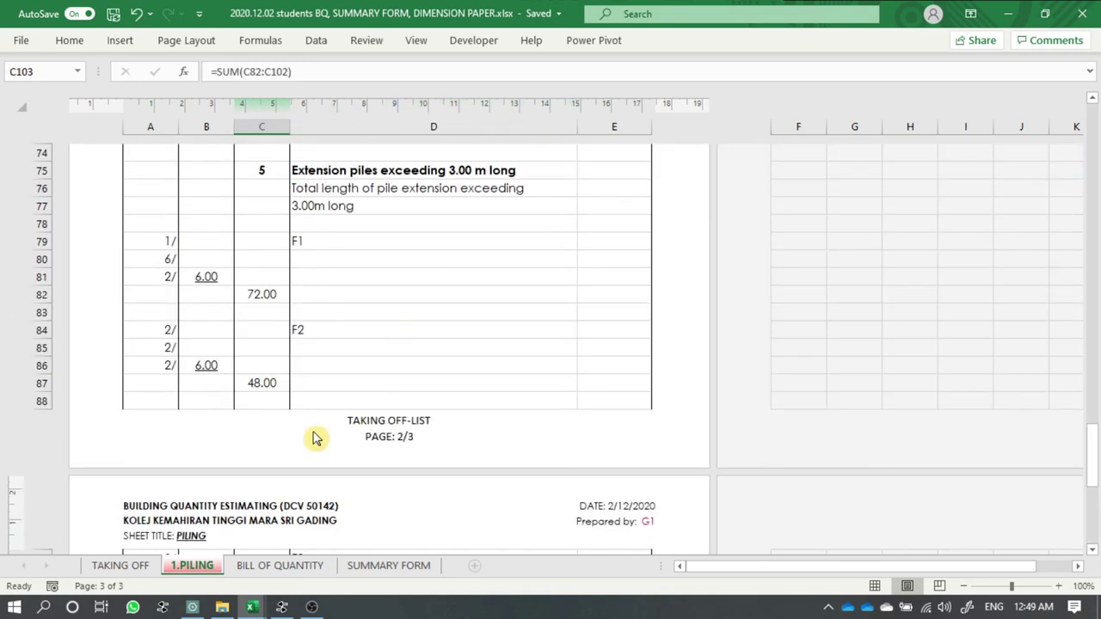
# - Show the C103 total as 408.00 with two decimal places
pyautogui.click(335, 174)
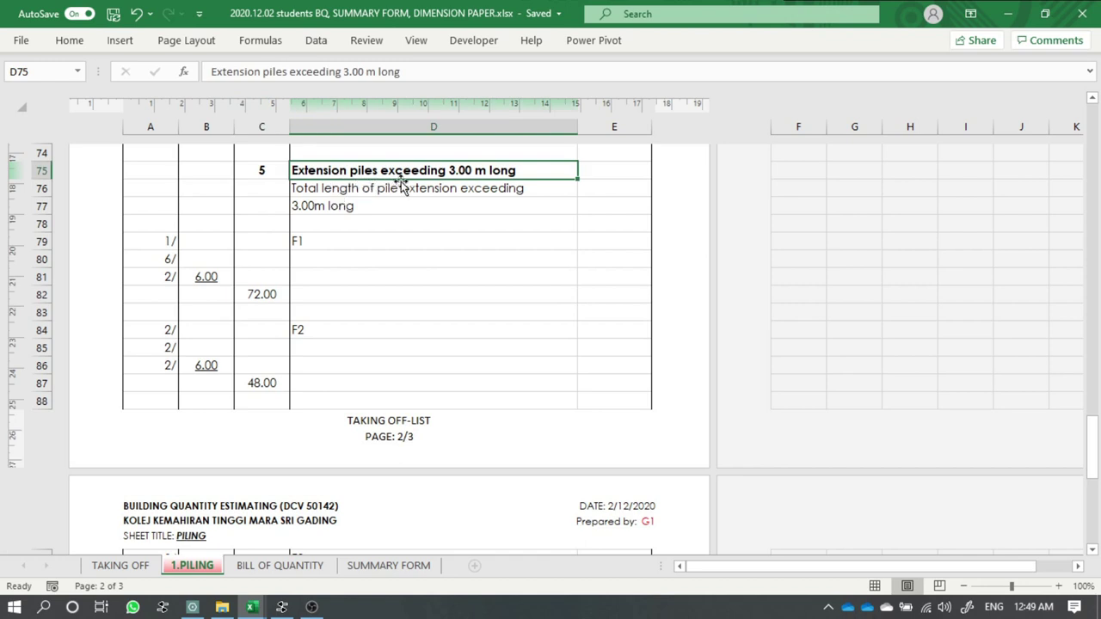
pyautogui.click(414, 205)
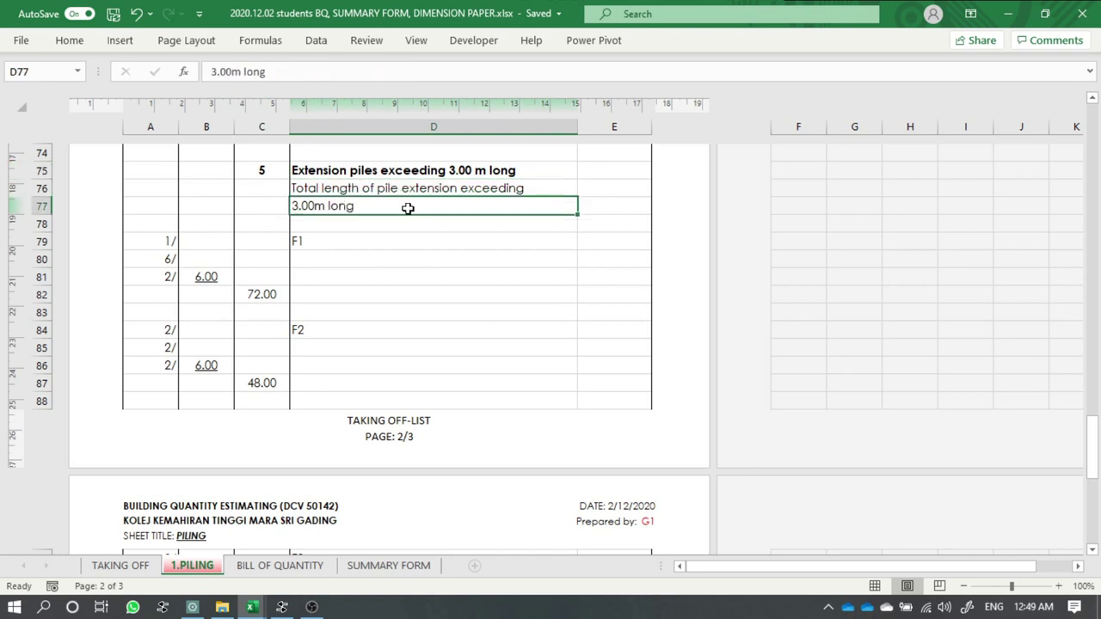
pyautogui.click(328, 188)
pyautogui.scroll(-4, 259, 234)
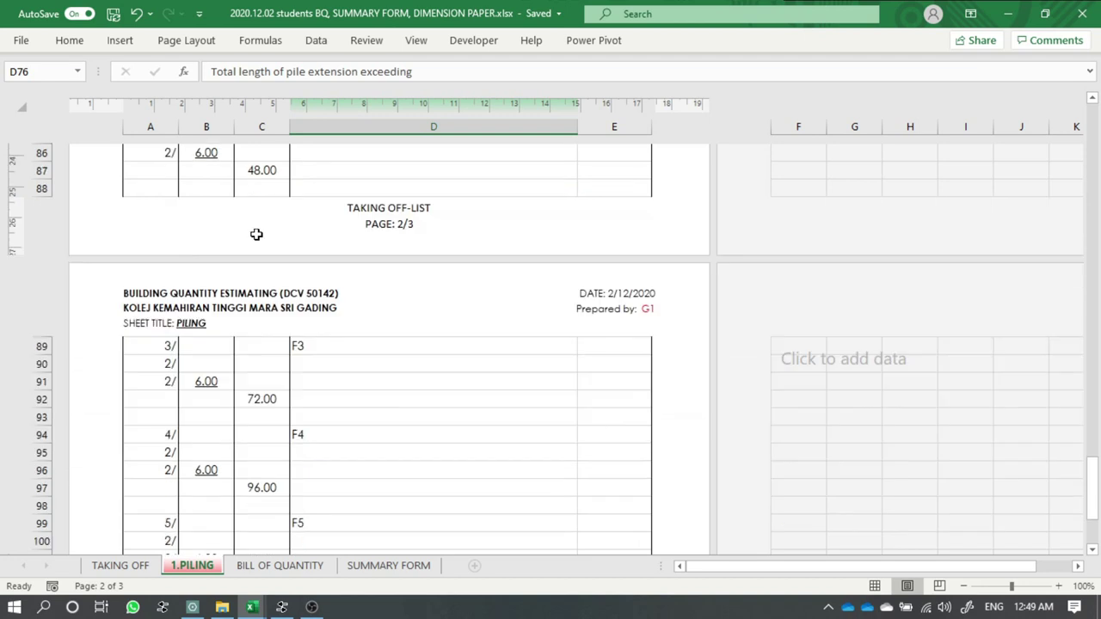
pyautogui.scroll(-4, 257, 235)
pyautogui.click(276, 348)
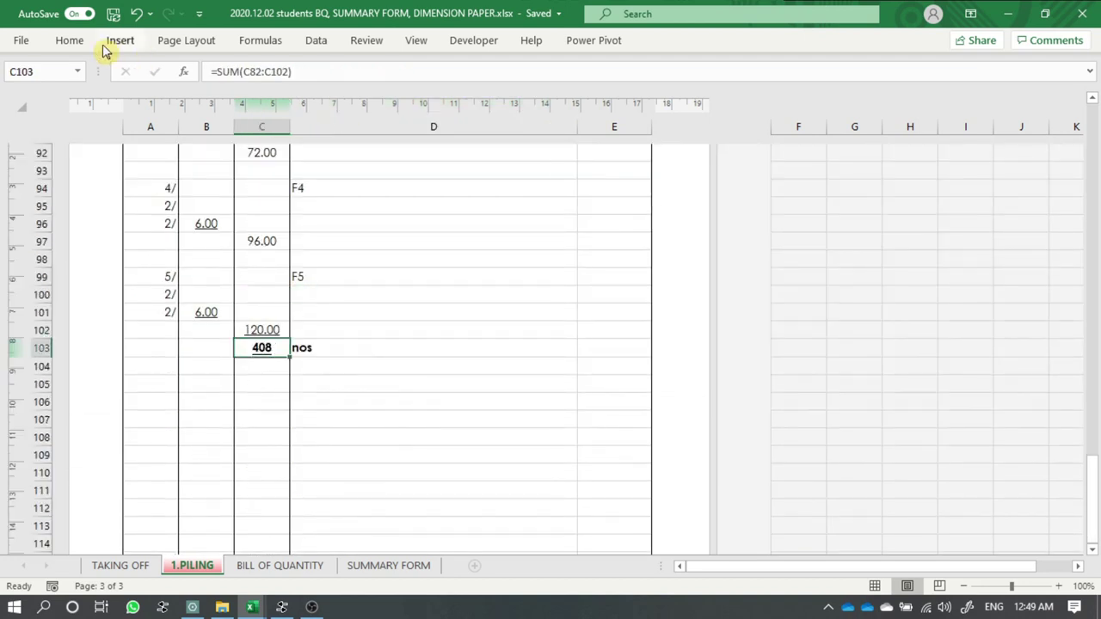
pyautogui.click(73, 42)
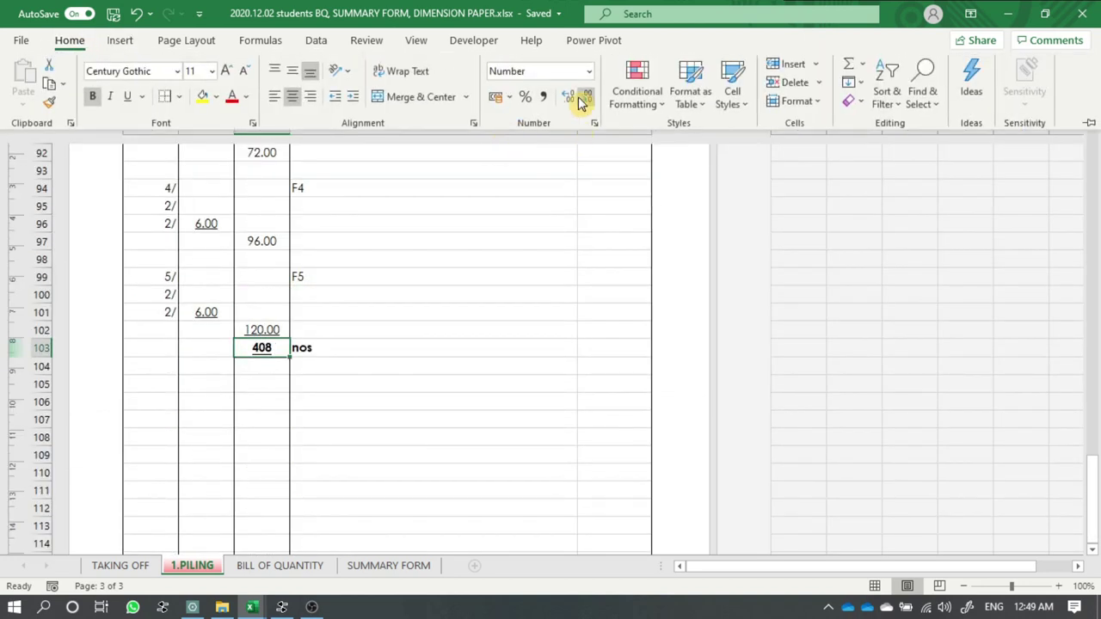
pyautogui.click(569, 96)
pyautogui.click(570, 96)
pyautogui.click(401, 342)
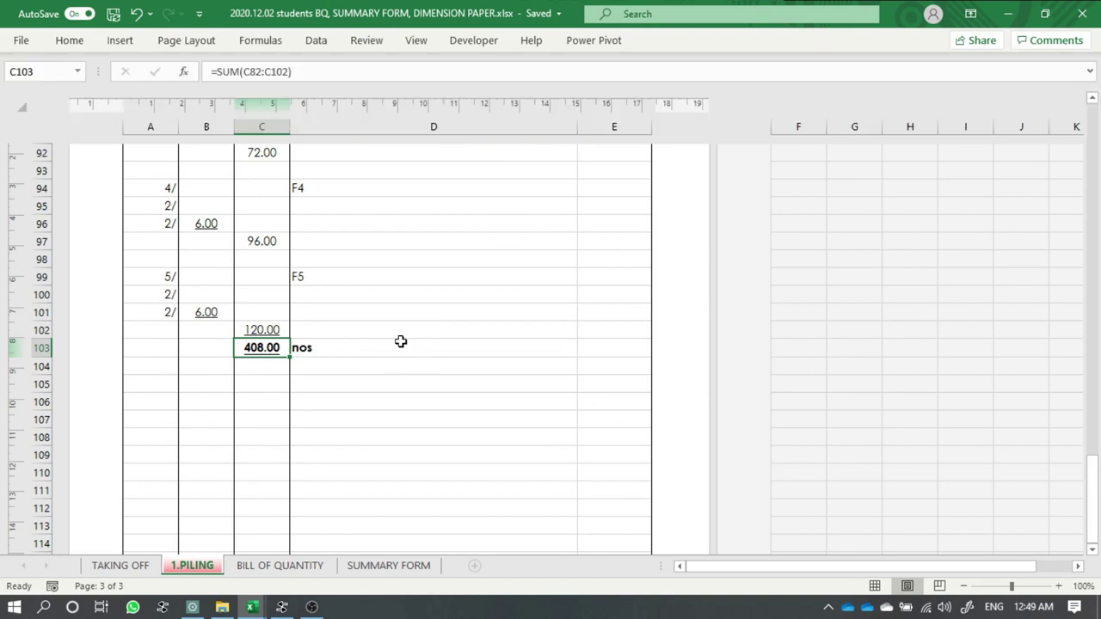
# - Change the total's unit in D103 from nos to m
pyautogui.click(400, 343)
pyautogui.write('M')
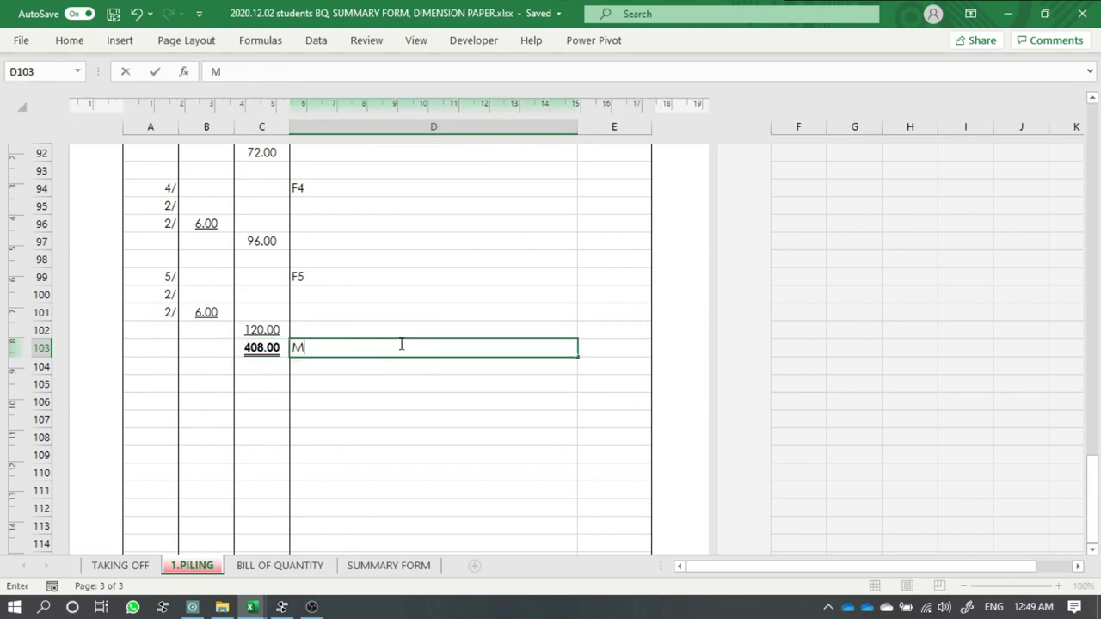
pyautogui.press('BackSpace')
pyautogui.write('m')
pyautogui.press('Return')
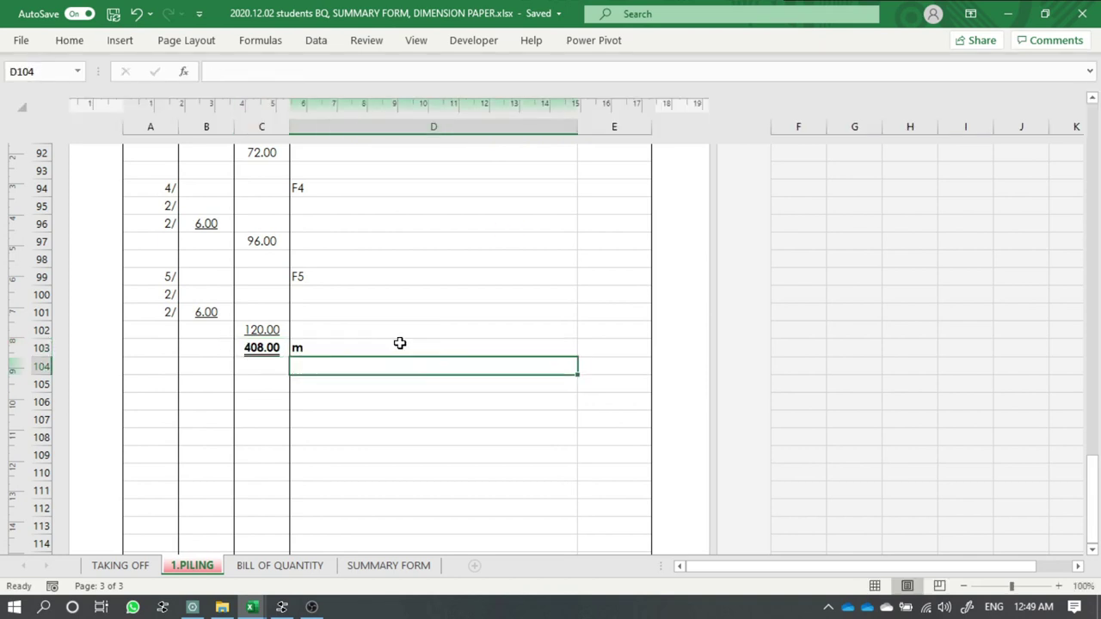
pyautogui.scroll(3, 472, 363)
# - On the BILL OF QUANTITY sheet, select the Cut off pile heads heading and description
pyautogui.scroll(4, 393, 387)
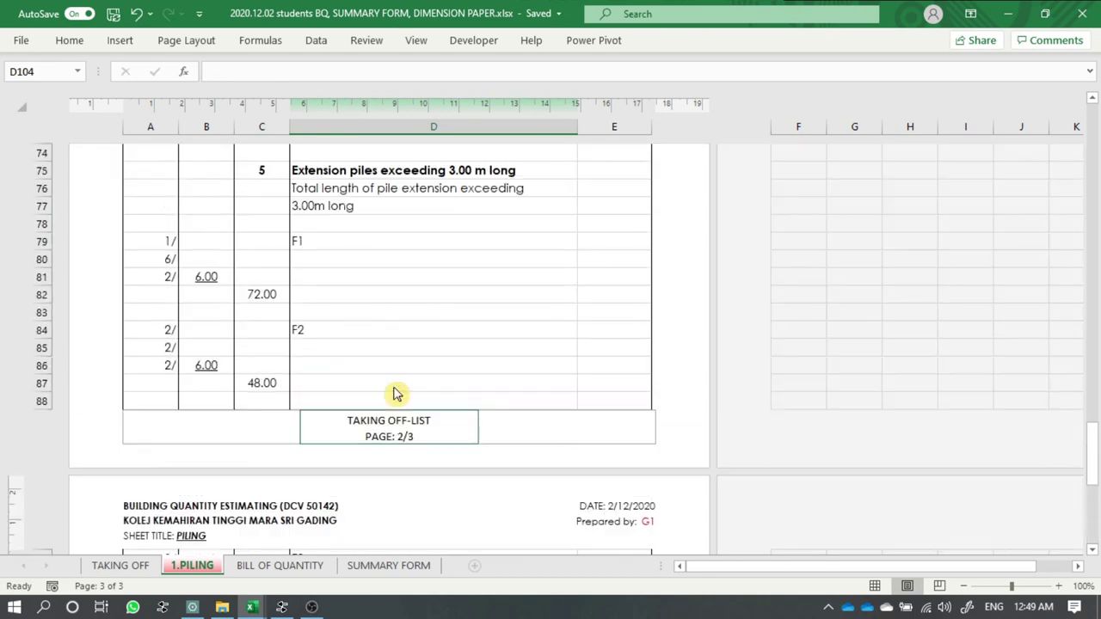
pyautogui.click(332, 243)
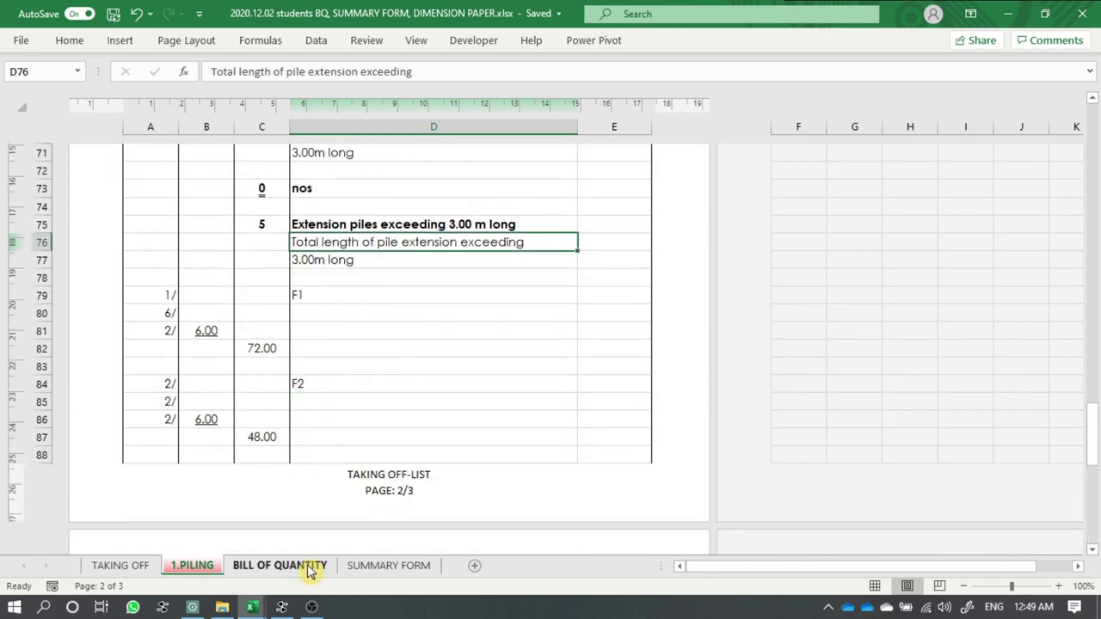
pyautogui.click(312, 565)
pyautogui.scroll(-2, 365, 473)
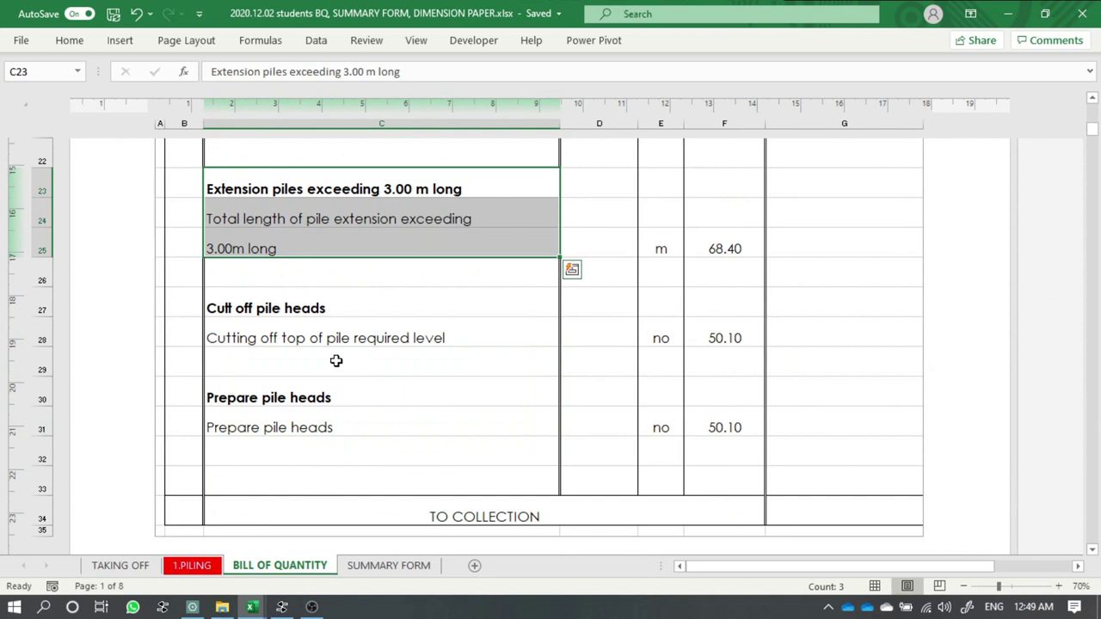
pyautogui.click(321, 326)
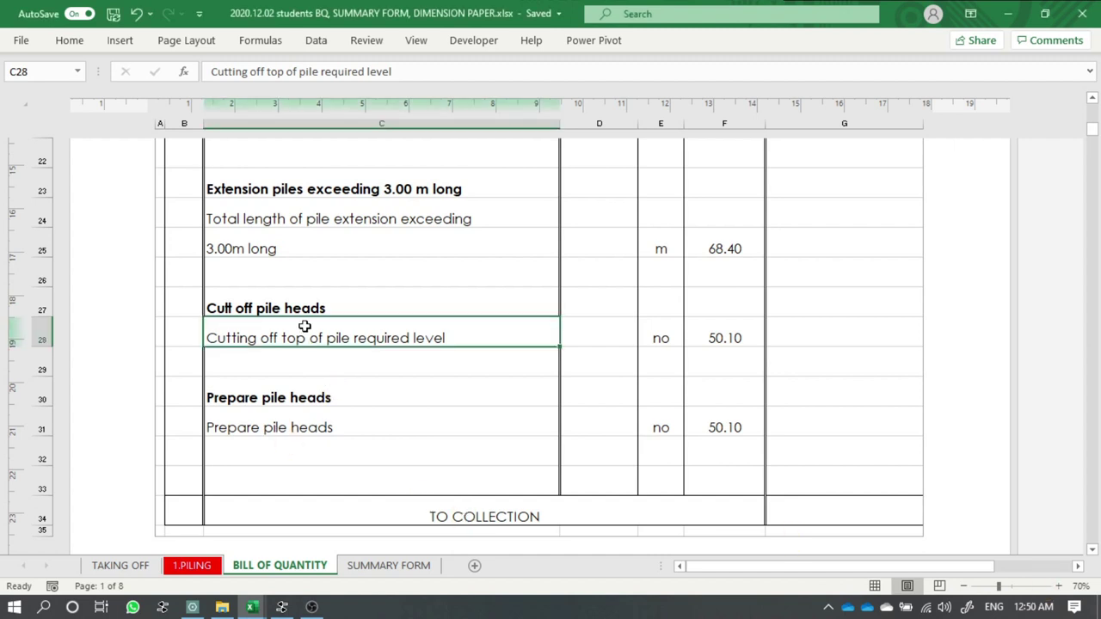
pyautogui.moveTo(308, 300); pyautogui.dragTo(321, 325)
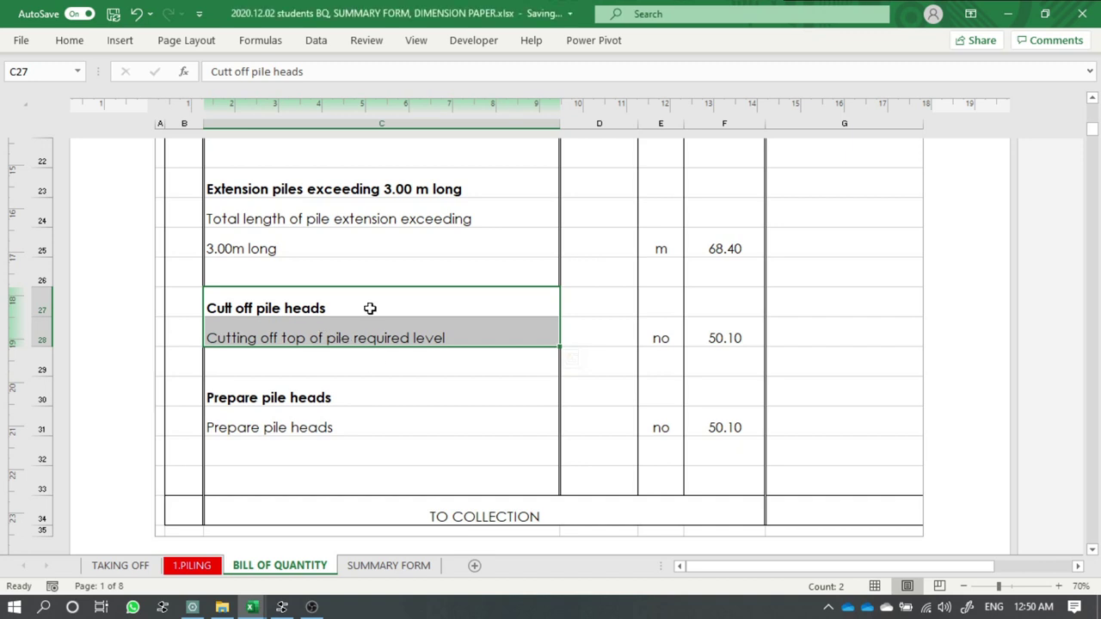
# - Paste the Cut off pile heads text into D105 on 1.PILING, matching the sheet's formatting
pyautogui.hotkey('ctrl', 'c')
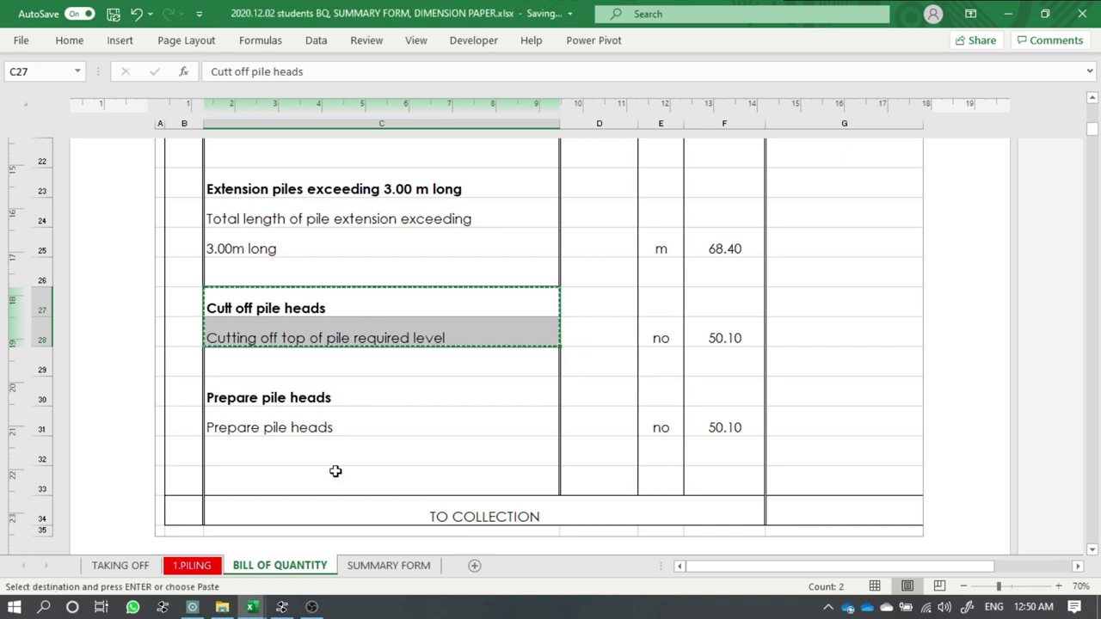
pyautogui.click(192, 565)
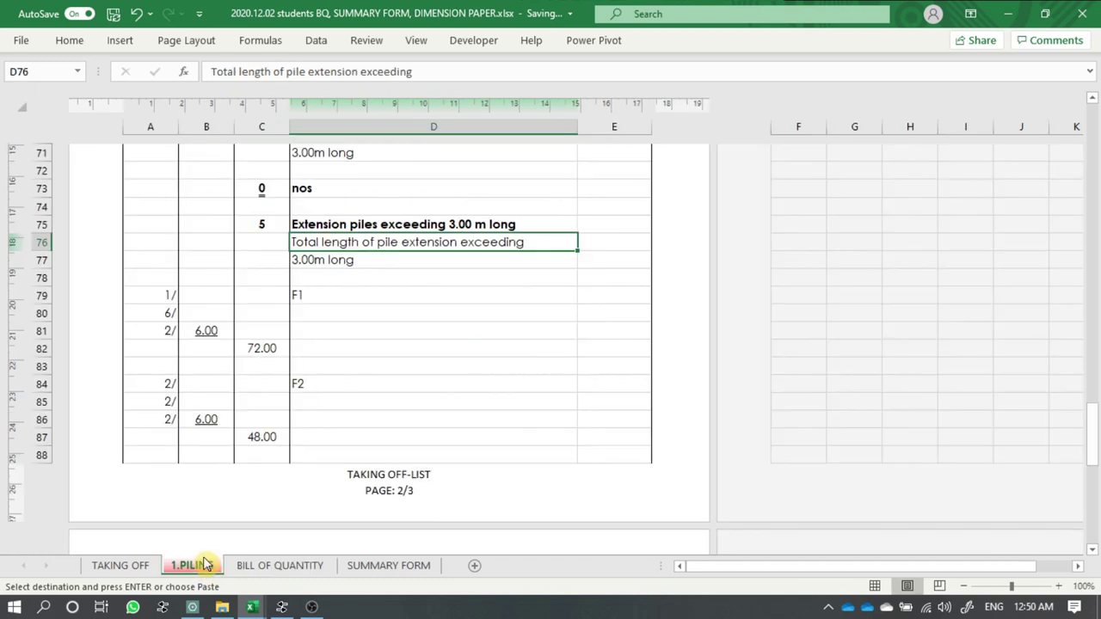
pyautogui.scroll(-3, 356, 435)
pyautogui.scroll(-5, 356, 435)
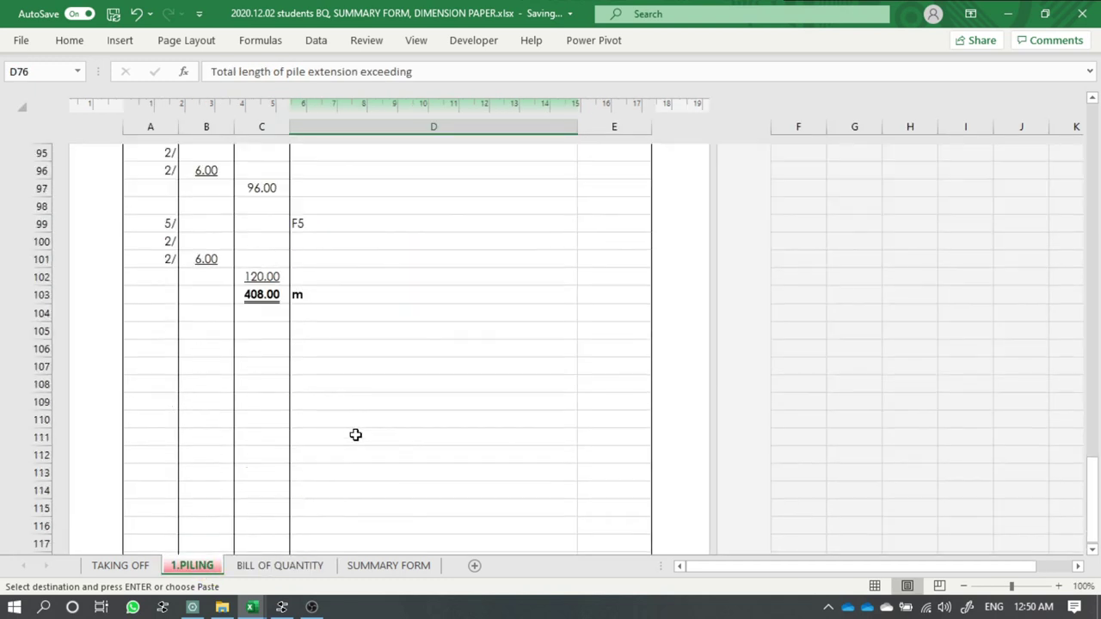
pyautogui.click(332, 346)
pyautogui.click(331, 334)
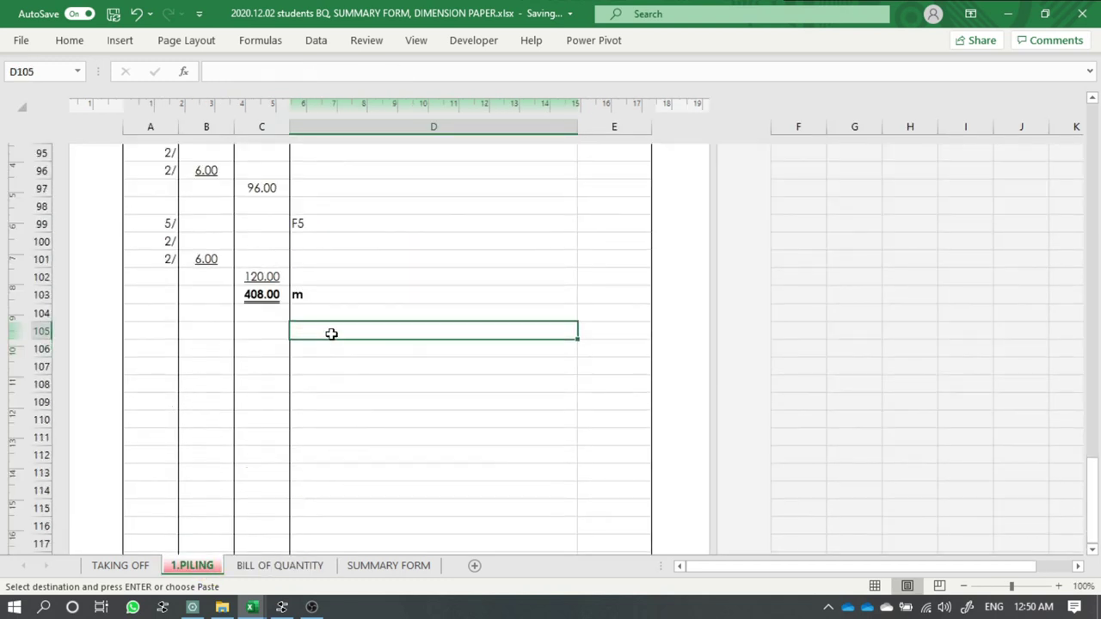
pyautogui.hotkey('ctrl', 'v')
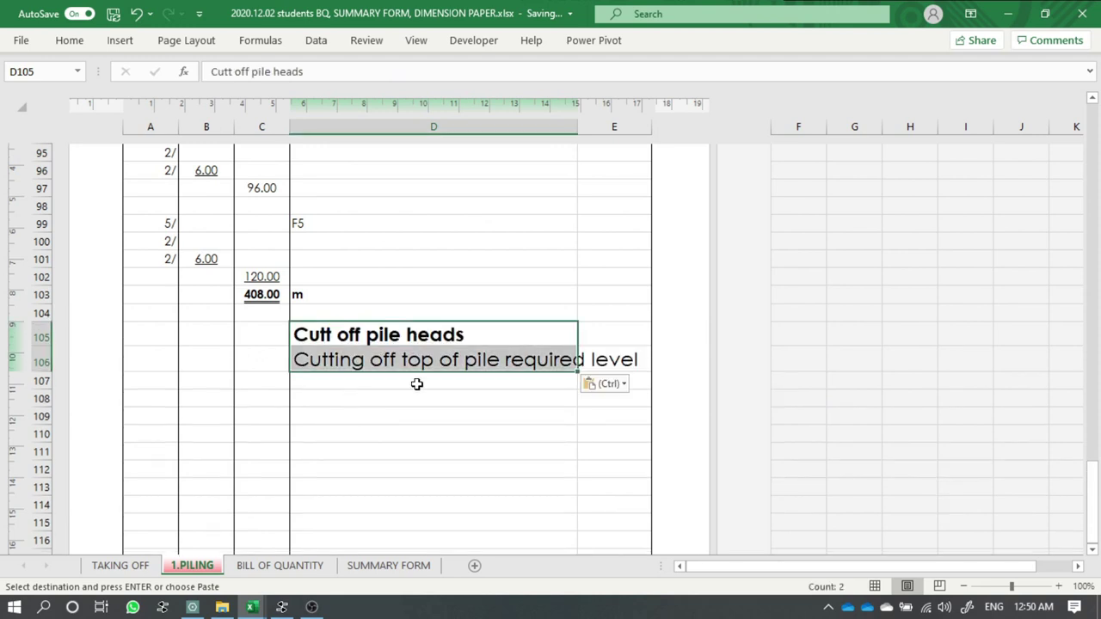
pyautogui.click(614, 389)
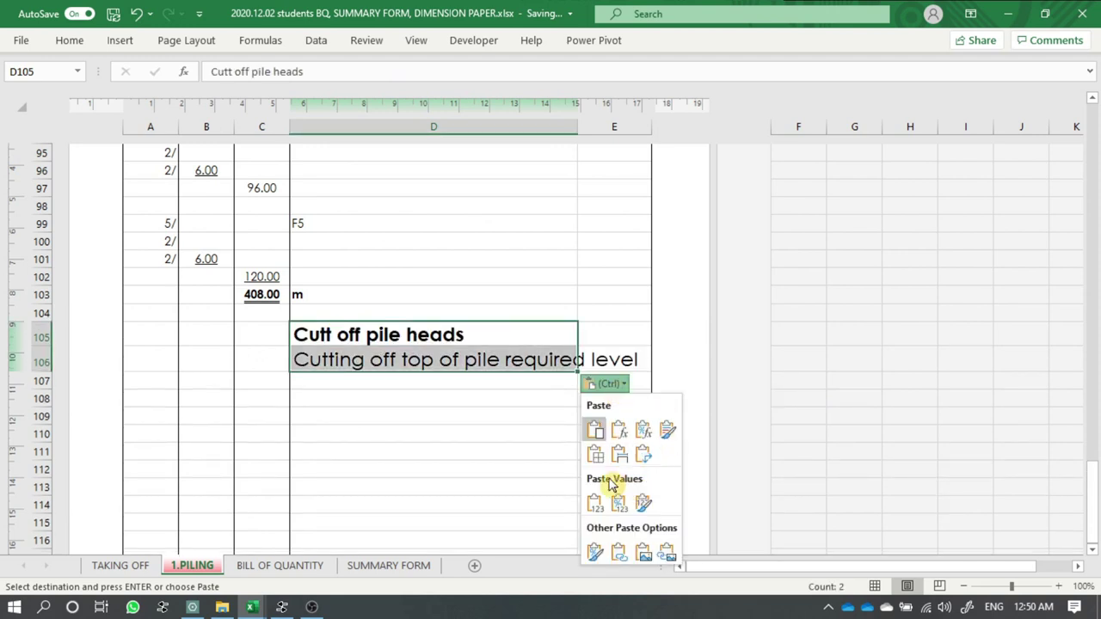
pyautogui.click(593, 499)
pyautogui.hotkey('ctrl', 'z')
pyautogui.click(408, 418)
pyautogui.click(370, 370)
# - Copy the Prepare pile heads heading and description into D108 as values only
pyautogui.click(258, 566)
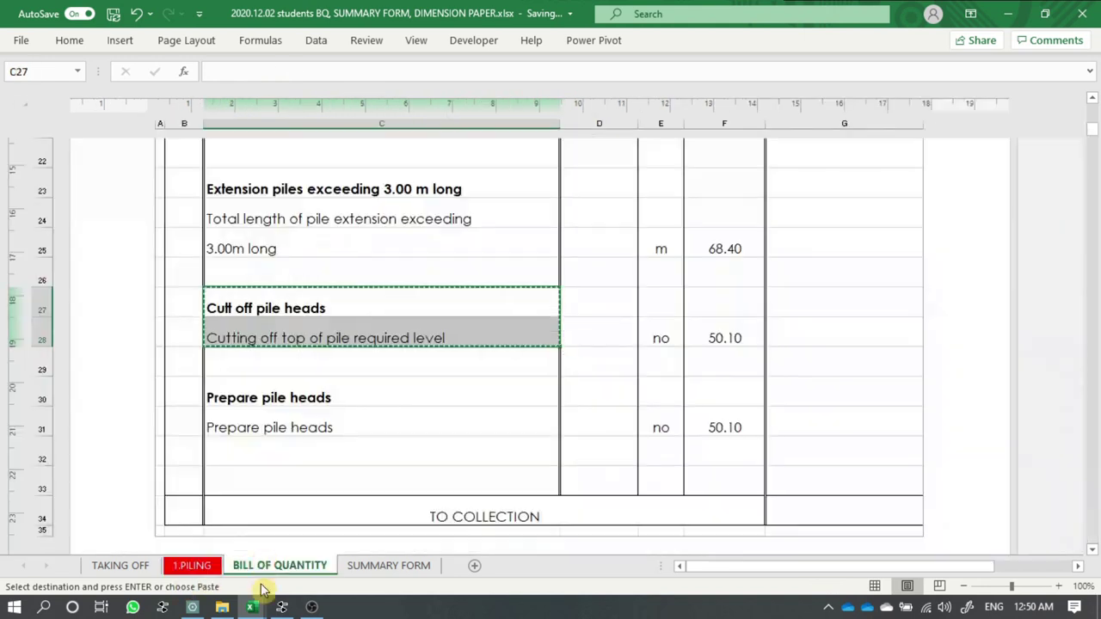
pyautogui.moveTo(319, 394); pyautogui.dragTo(315, 425)
pyautogui.hotkey('ctrl', 'v')
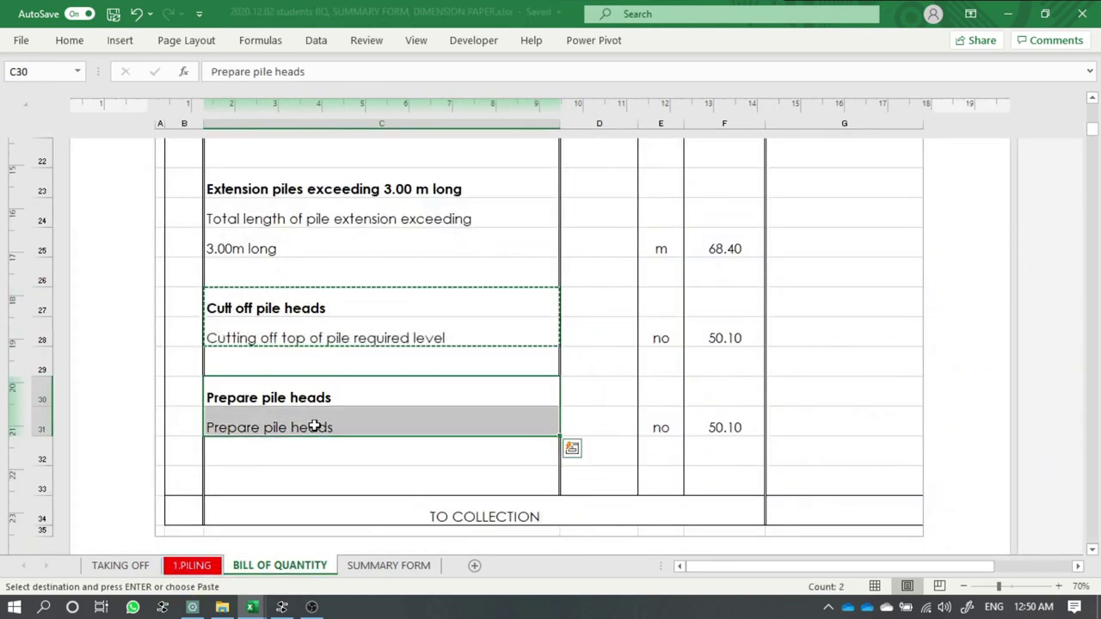
pyautogui.click(194, 566)
pyautogui.click(335, 389)
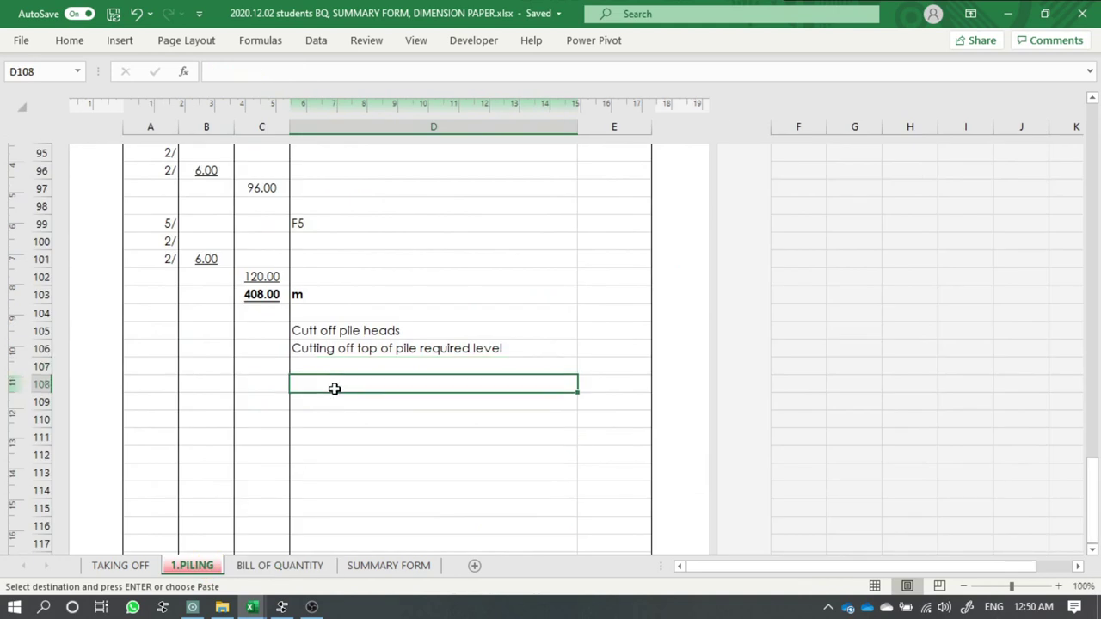
pyautogui.hotkey('ctrl', 'v')
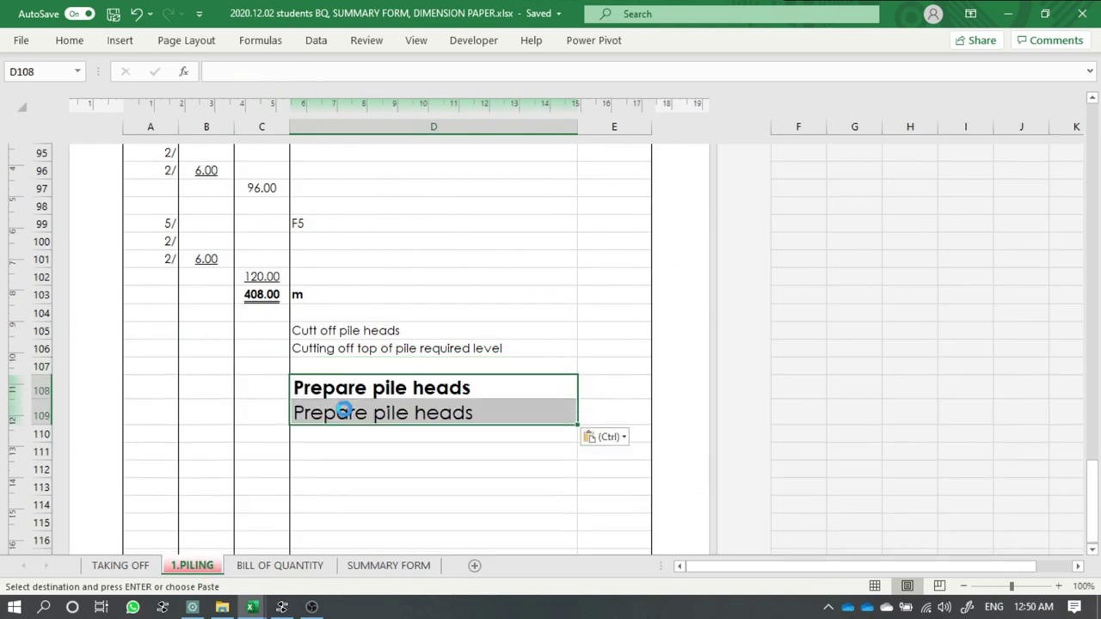
pyautogui.click(607, 439)
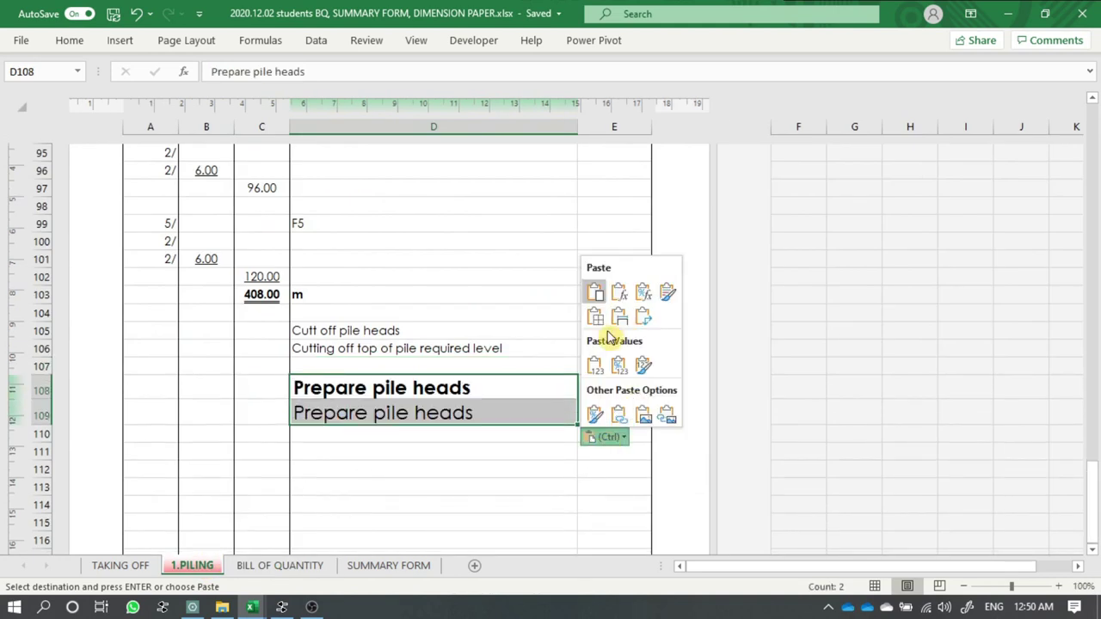
pyautogui.click(594, 366)
pyautogui.click(364, 454)
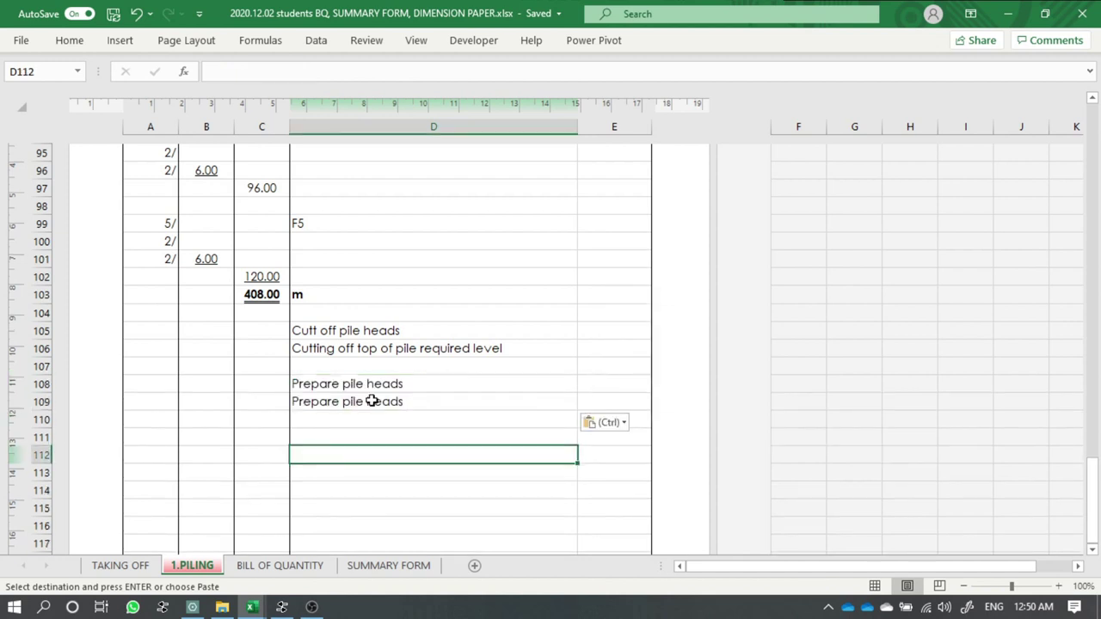
# - Make the Cutt off pile heads heading in D105 bold
pyautogui.click(380, 332)
pyautogui.hotkey('ctrl', 'b')
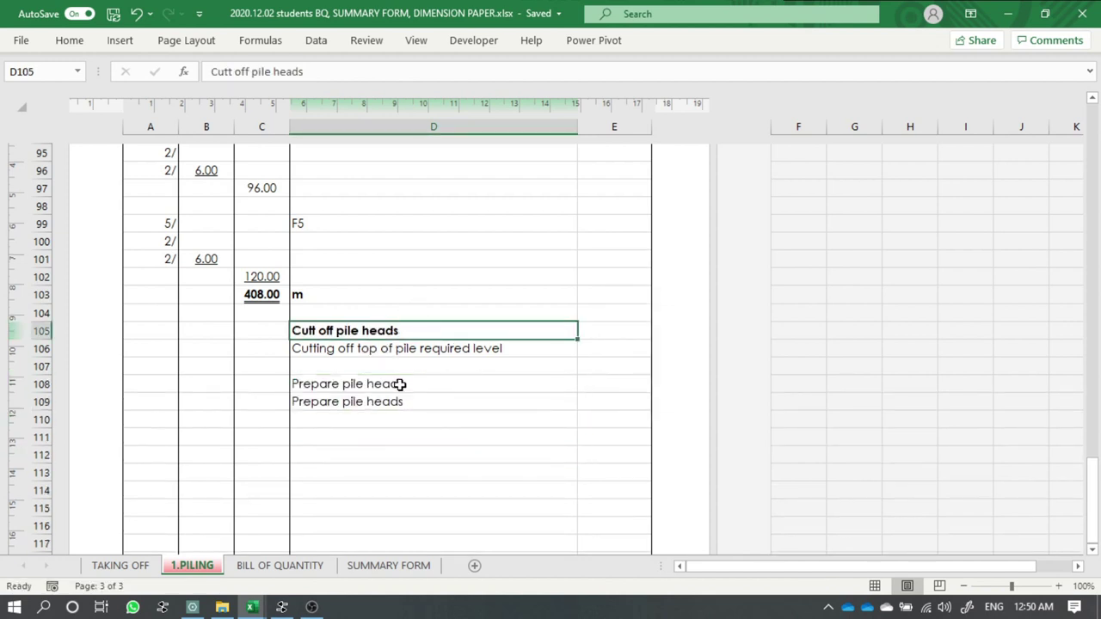
pyautogui.click(401, 386)
# - Bold the Prepare pile heads heading and number the items 6 in C105 and 7 in C108
pyautogui.hotkey('ctrl', 'b')
pyautogui.press('Down')
pyautogui.click(368, 432)
pyautogui.click(267, 331)
pyautogui.scroll(5, 361, 330)
pyautogui.scroll(5, 361, 329)
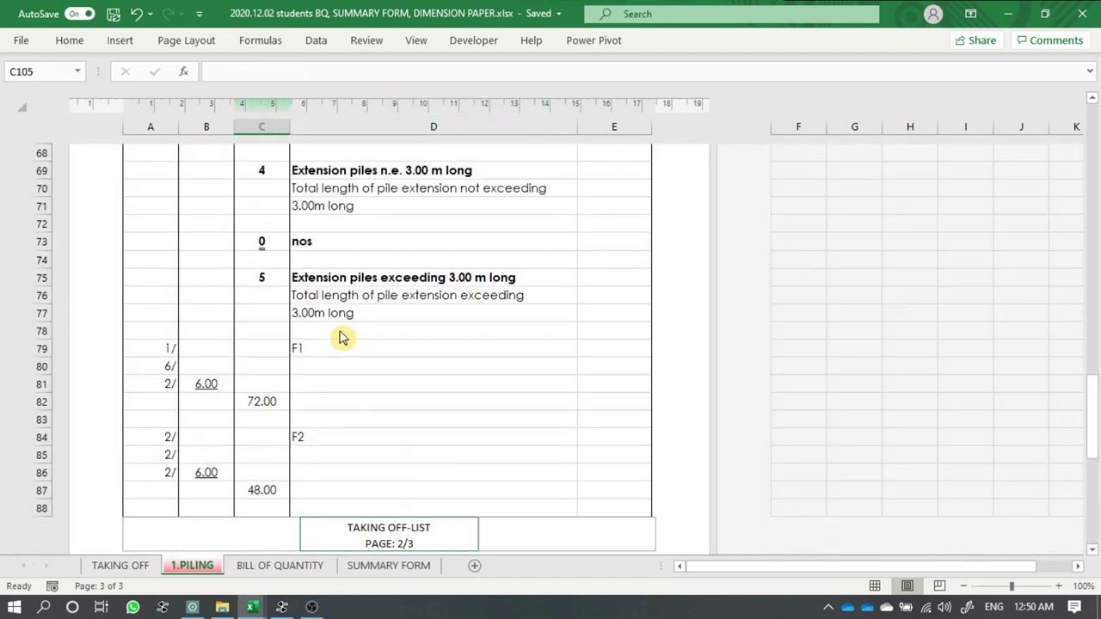
pyautogui.scroll(-9, 340, 336)
pyautogui.write('6')
pyautogui.press('Return')
pyautogui.press('Down')
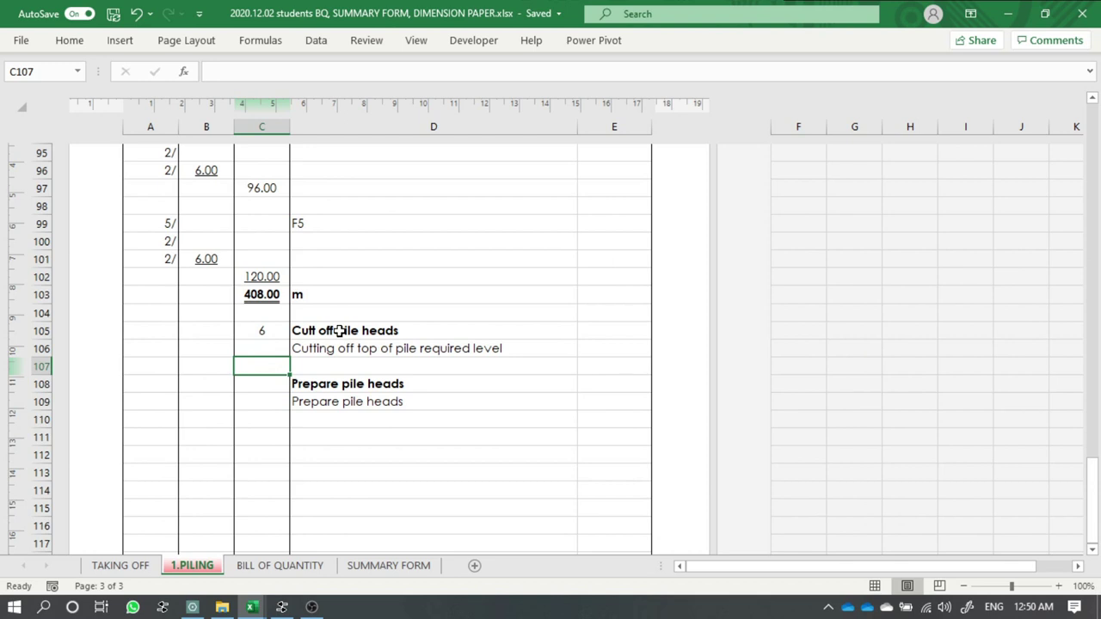
pyautogui.press('Down')
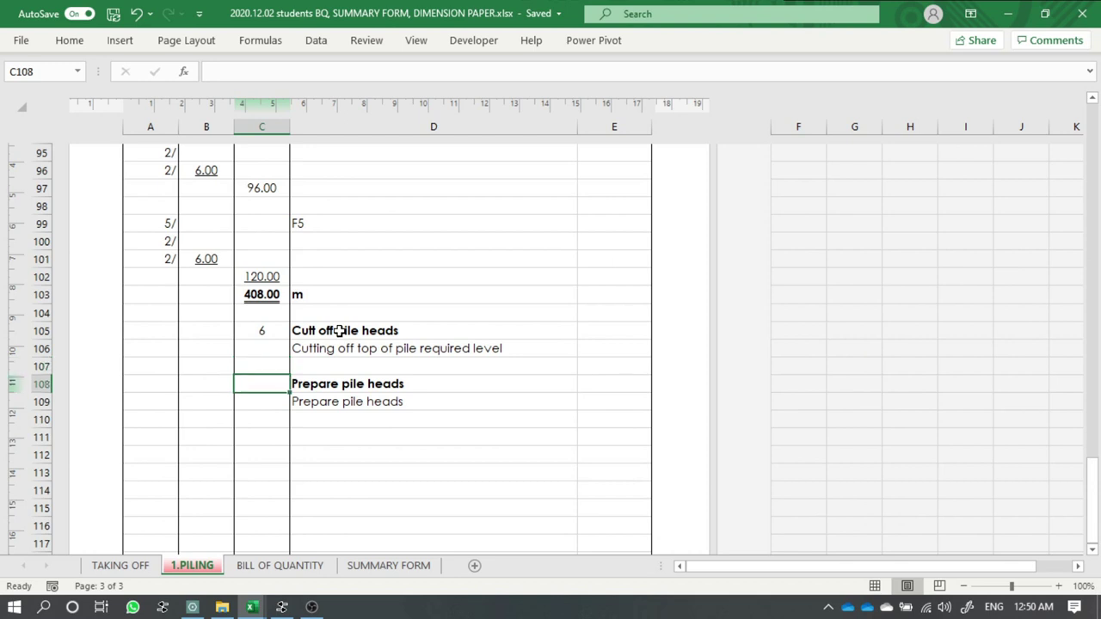
pyautogui.write('7')
pyautogui.press('Return')
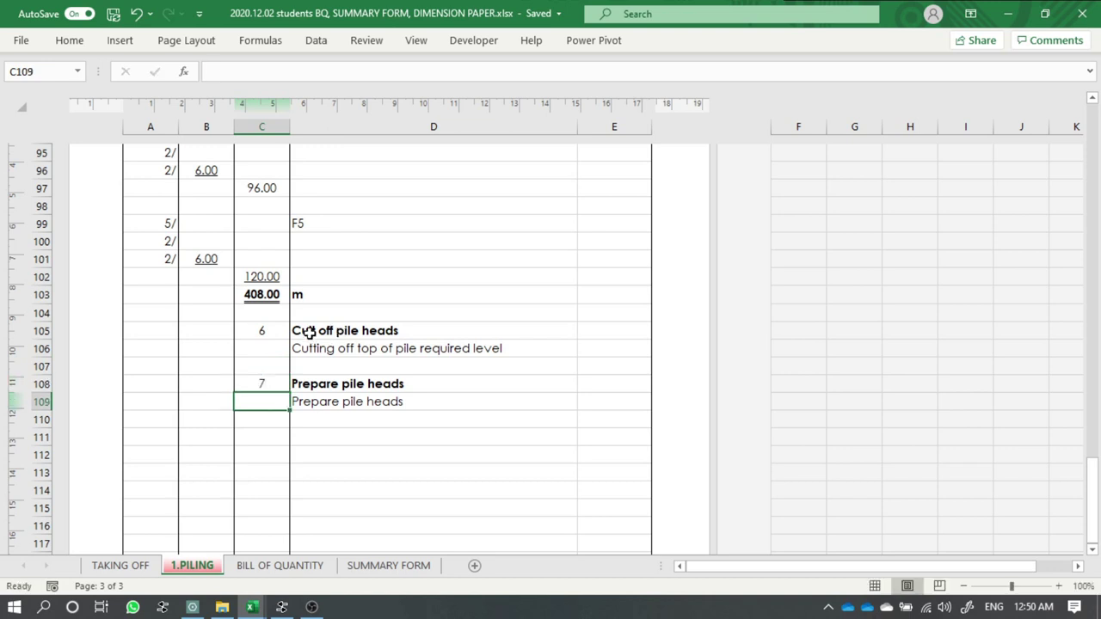
# - Make the item numbers 6 and 7 bold
pyautogui.click(283, 332)
pyautogui.keyDown('shift'); pyautogui.click(272, 393); pyautogui.keyUp('shift')
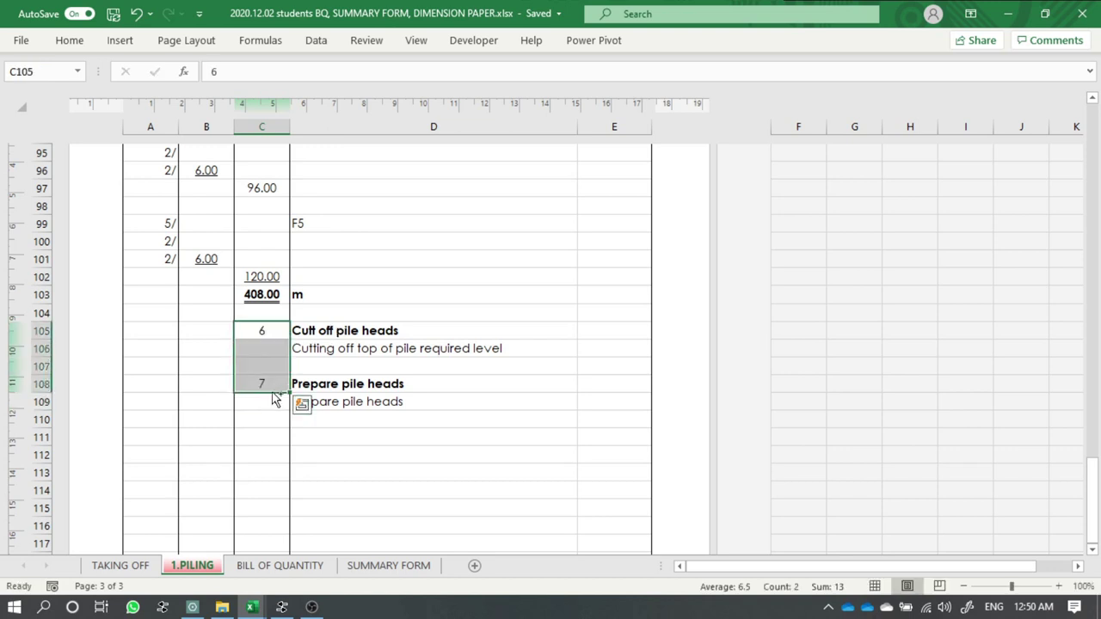
pyautogui.hotkey('ctrl', 'b')
pyautogui.click(349, 401)
# - Enter a bold '&' in D107 between the two items
pyautogui.click(340, 366)
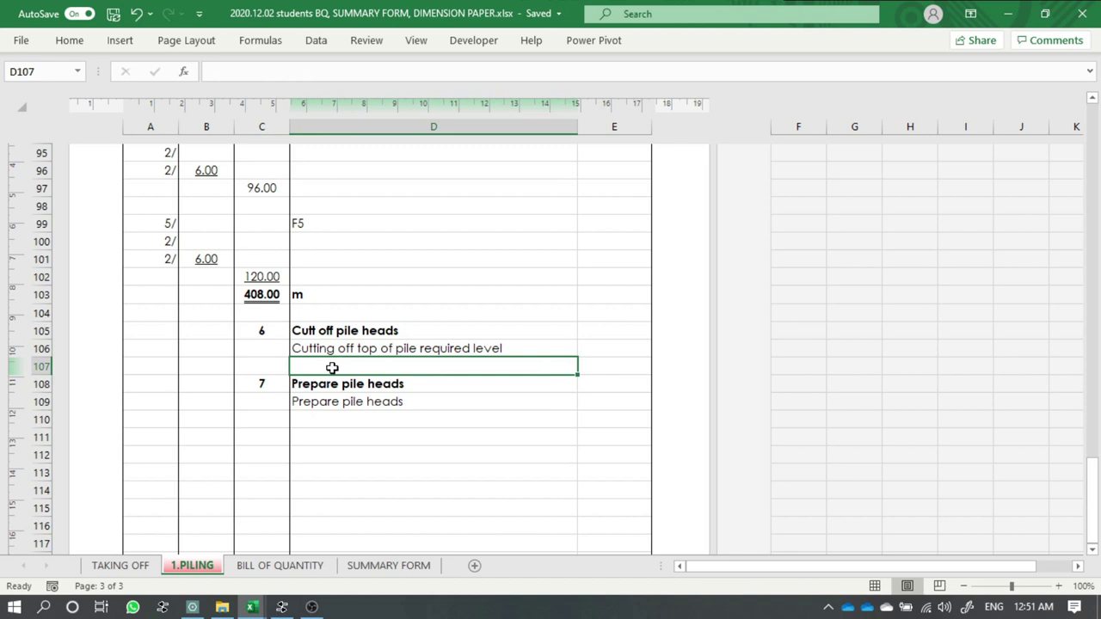
pyautogui.write('&')
pyautogui.press('Return')
pyautogui.click(332, 367)
pyautogui.hotkey('ctrl', 'b')
pyautogui.click(378, 445)
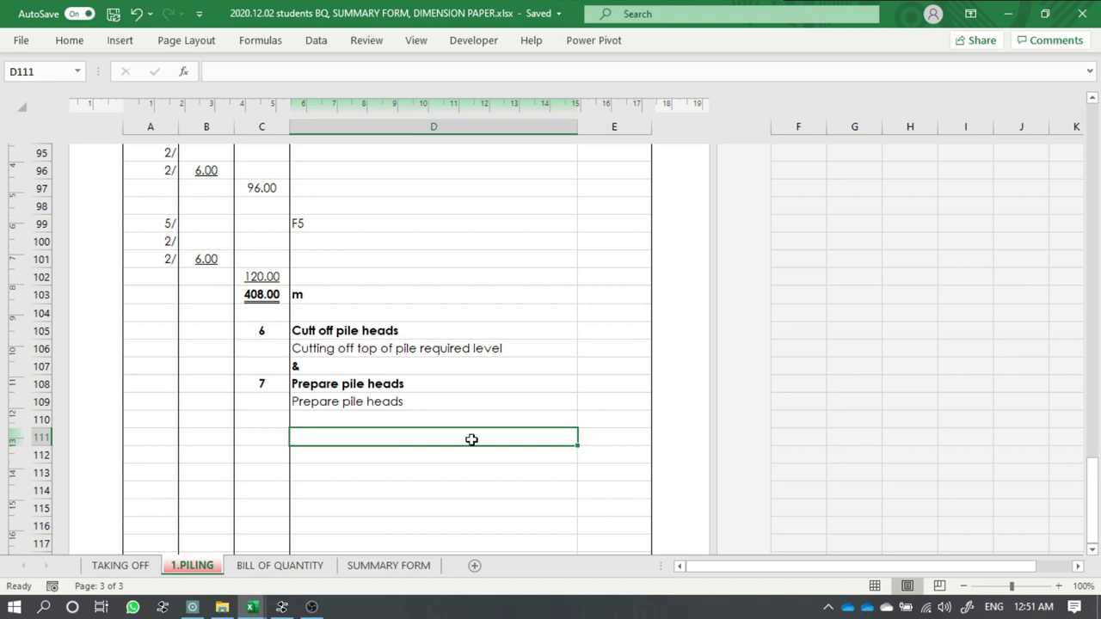
pyautogui.scroll(1, 446, 396)
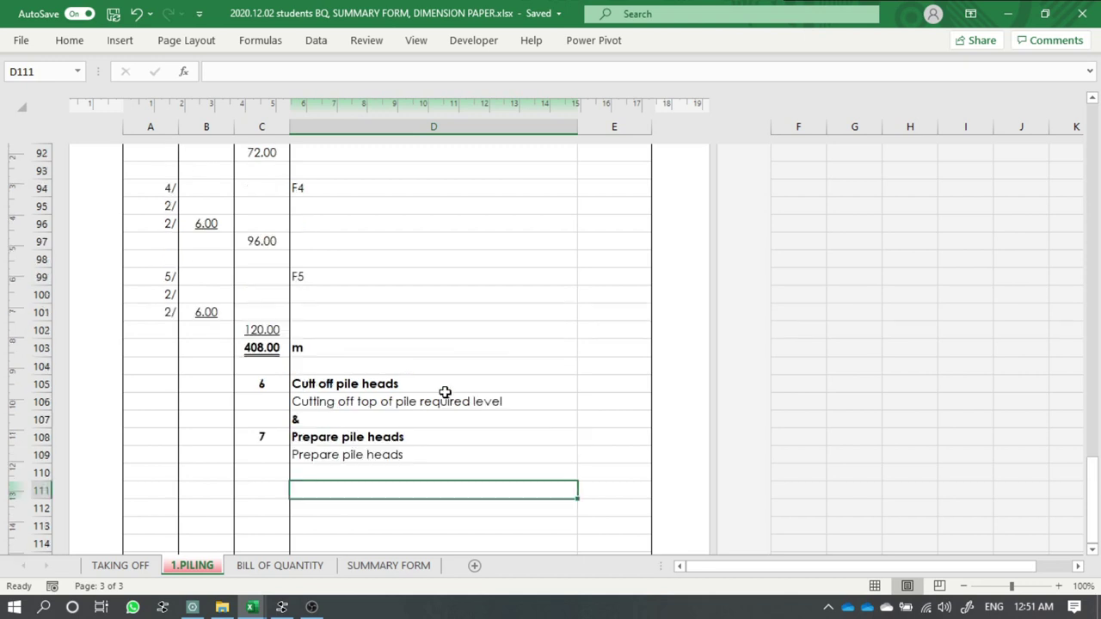
pyautogui.scroll(1, 444, 388)
pyautogui.scroll(-2, 443, 388)
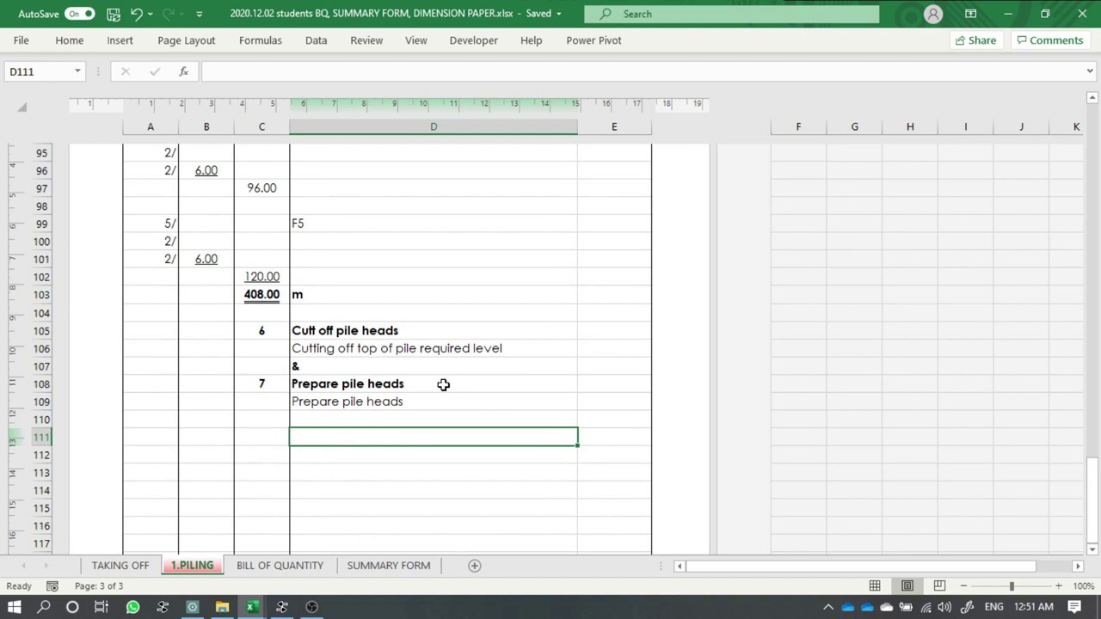
pyautogui.scroll(1, 443, 384)
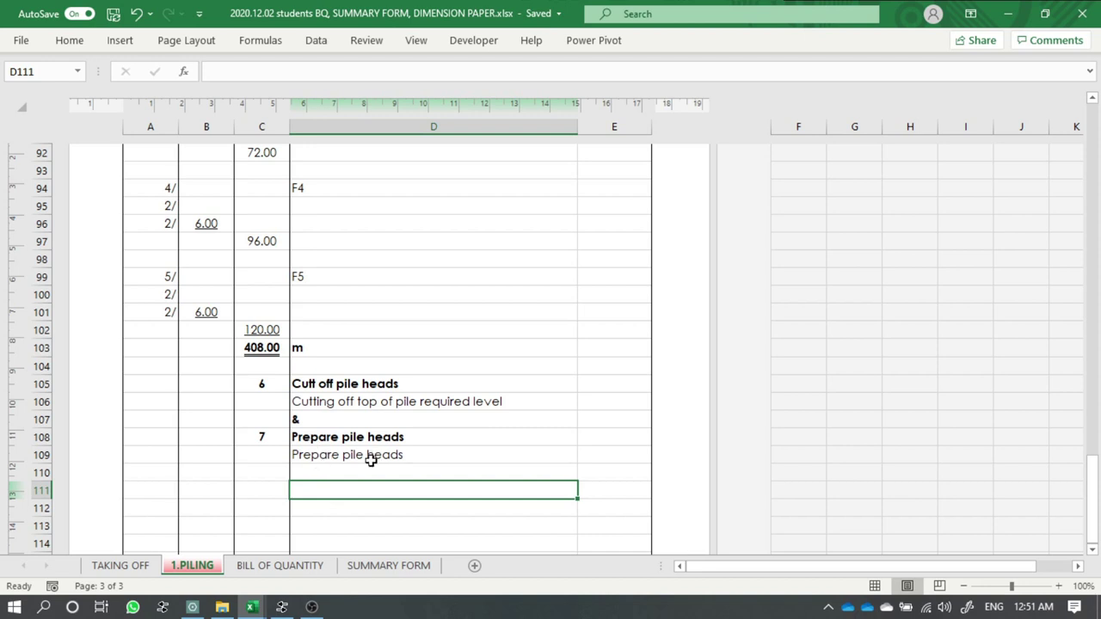
# - Copy item 1's F1–F5 pile count block A6:D20
pyautogui.scroll(8, 364, 442)
pyautogui.scroll(7, 362, 434)
pyautogui.scroll(9, 362, 434)
pyautogui.scroll(6, 362, 434)
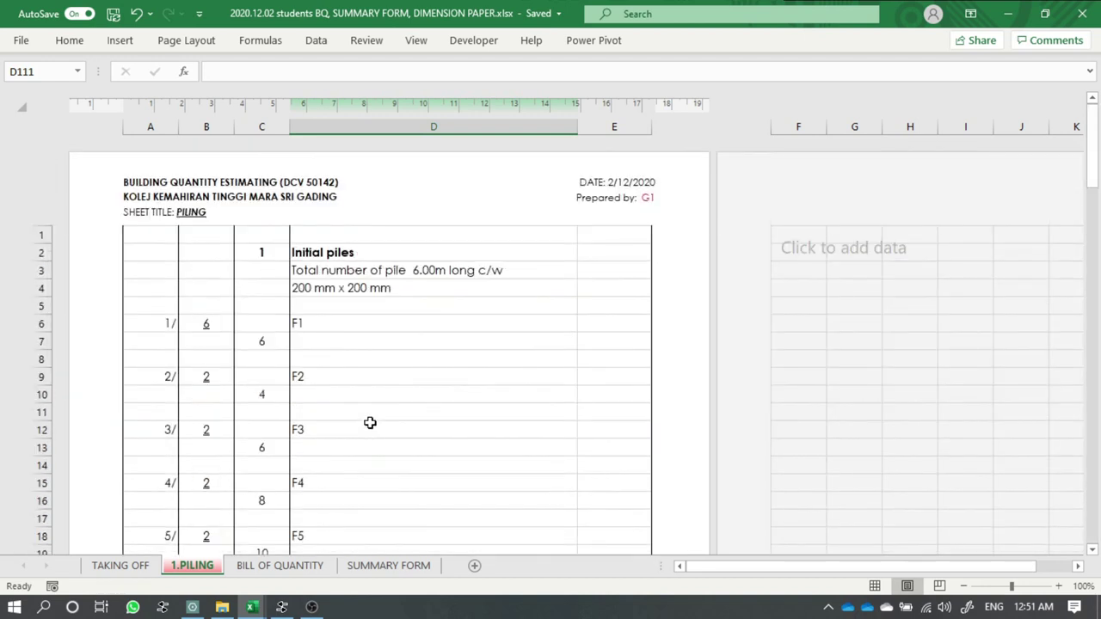
pyautogui.moveTo(167, 323)
pyautogui.mouseDown()
pyautogui.moveTo(356, 521)
pyautogui.moveTo(353, 430)
pyautogui.mouseUp()
pyautogui.hotkey('ctrl', 'c')
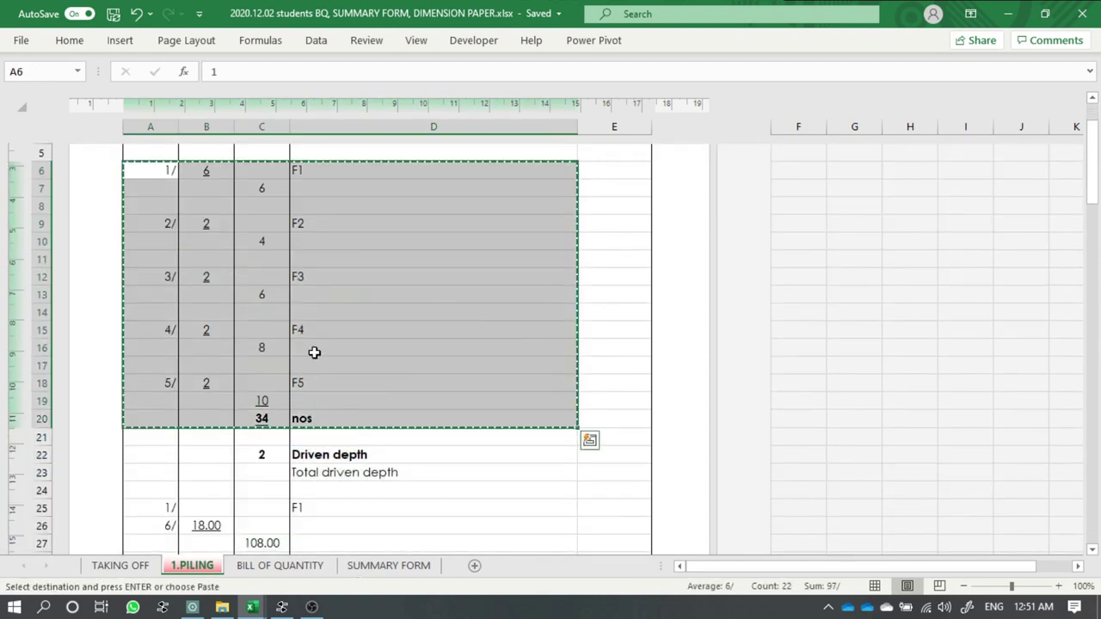
# - Paste the count block at A111 beneath items 6 and 7
pyautogui.scroll(-6, 315, 352)
pyautogui.scroll(-7, 325, 355)
pyautogui.scroll(-6, 325, 355)
pyautogui.scroll(-4, 319, 357)
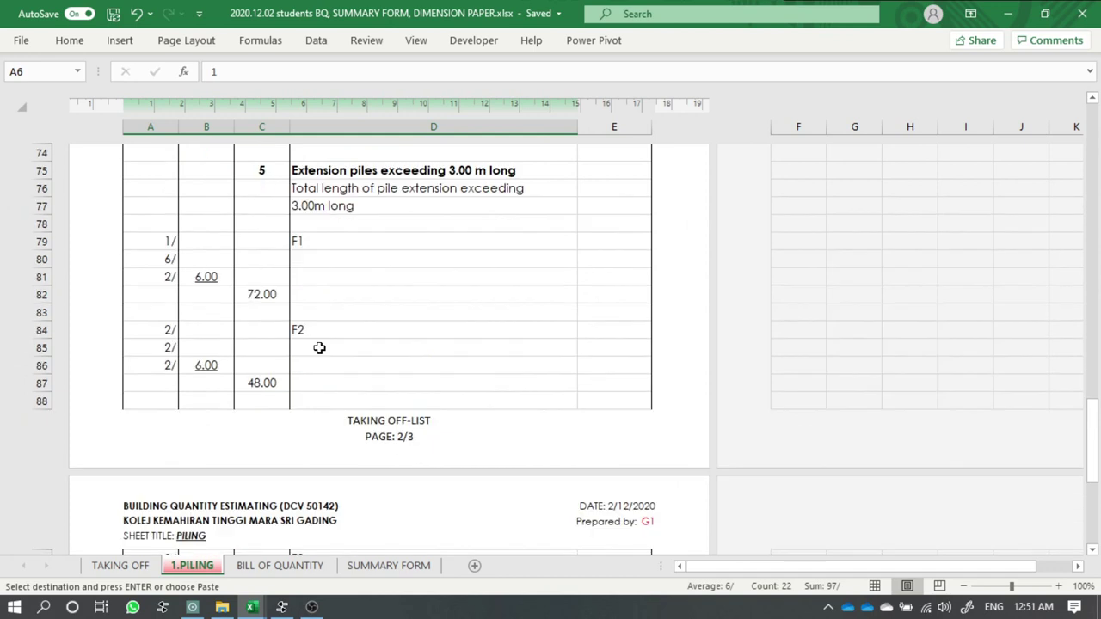
pyautogui.scroll(-5, 315, 346)
pyautogui.scroll(-4, 309, 353)
pyautogui.click(143, 329)
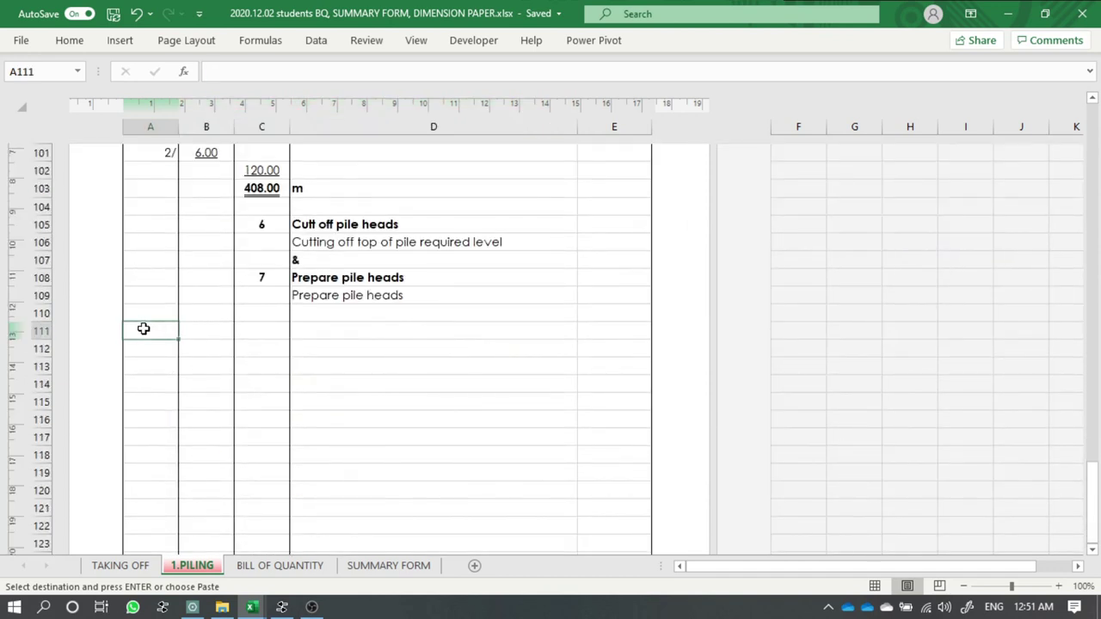
pyautogui.click(143, 313)
pyautogui.click(146, 333)
pyautogui.hotkey('ctrl', 'v')
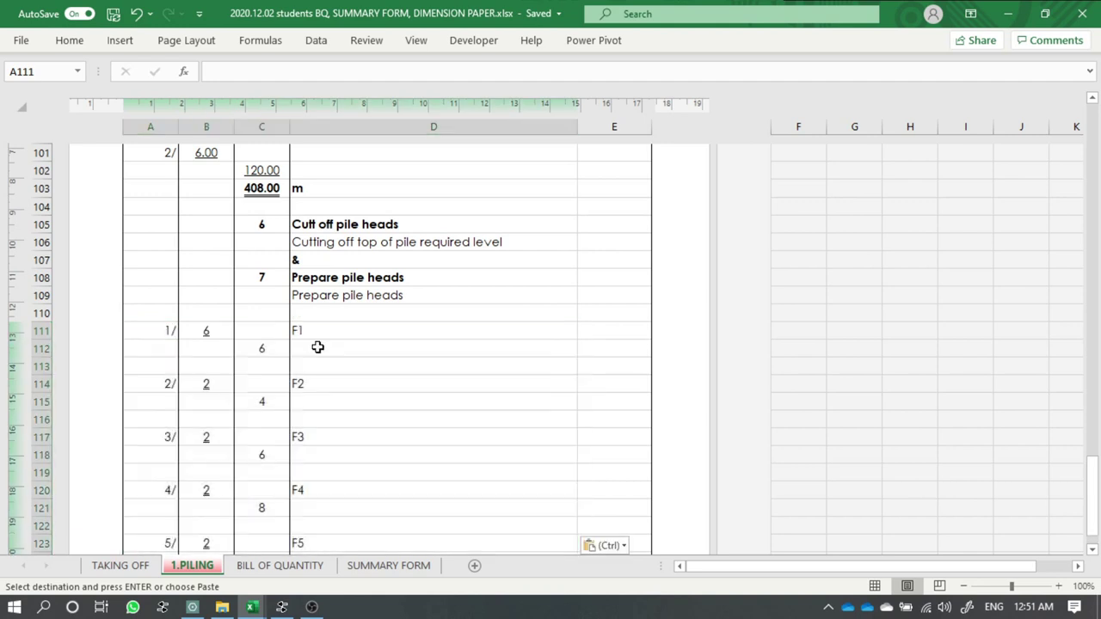
# - Check the pasted 34 nos total row, then return to cell D7 of item 1
pyautogui.click(462, 364)
pyautogui.scroll(-2, 448, 365)
pyautogui.click(482, 454)
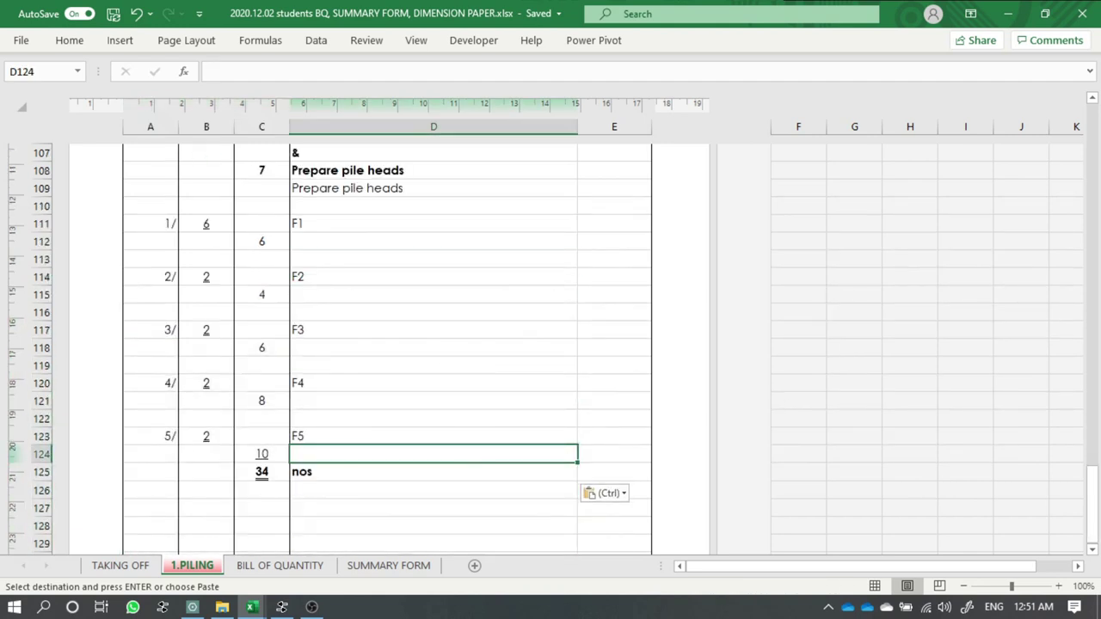
pyautogui.click(471, 453)
pyautogui.scroll(3, 448, 425)
pyautogui.scroll(1, 448, 425)
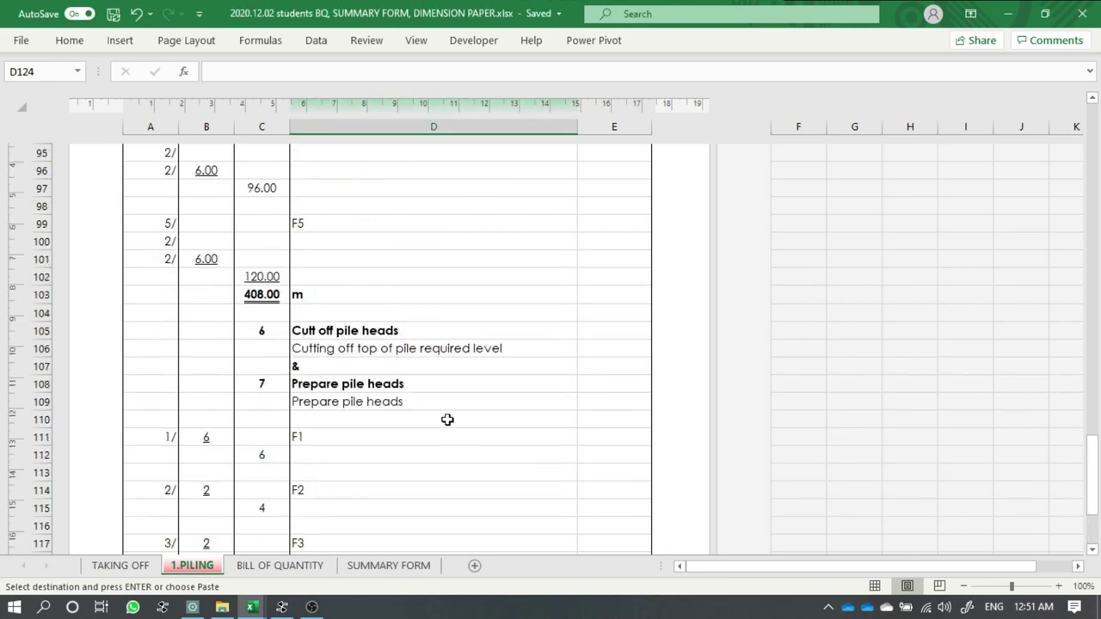
pyautogui.scroll(1, 441, 415)
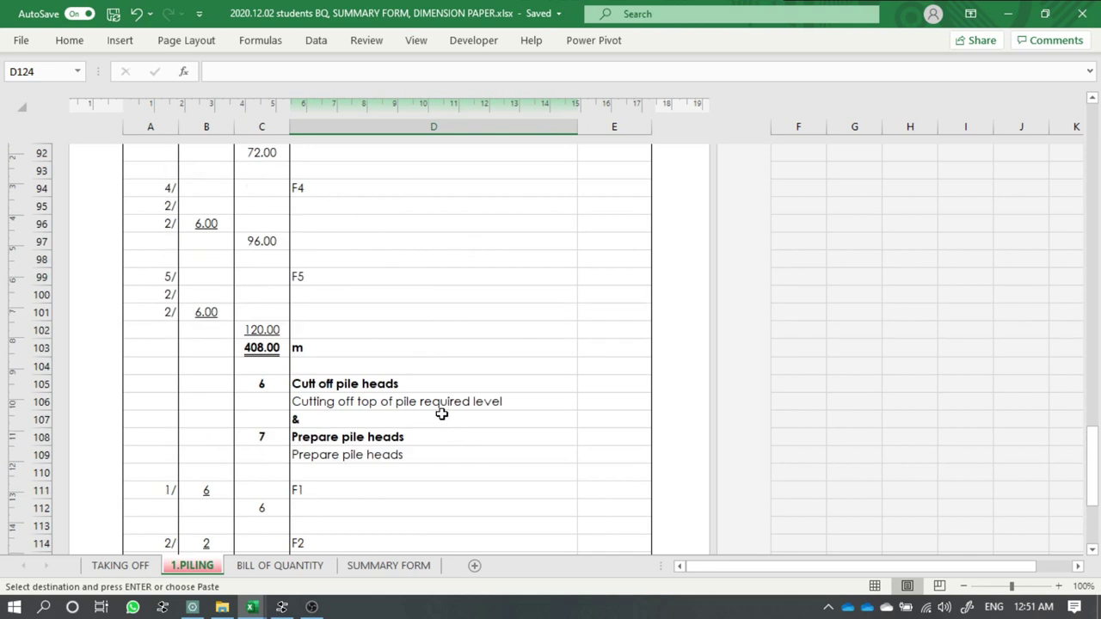
pyautogui.scroll(6, 441, 415)
pyautogui.scroll(2, 441, 414)
pyautogui.scroll(6, 441, 415)
pyautogui.scroll(9, 441, 415)
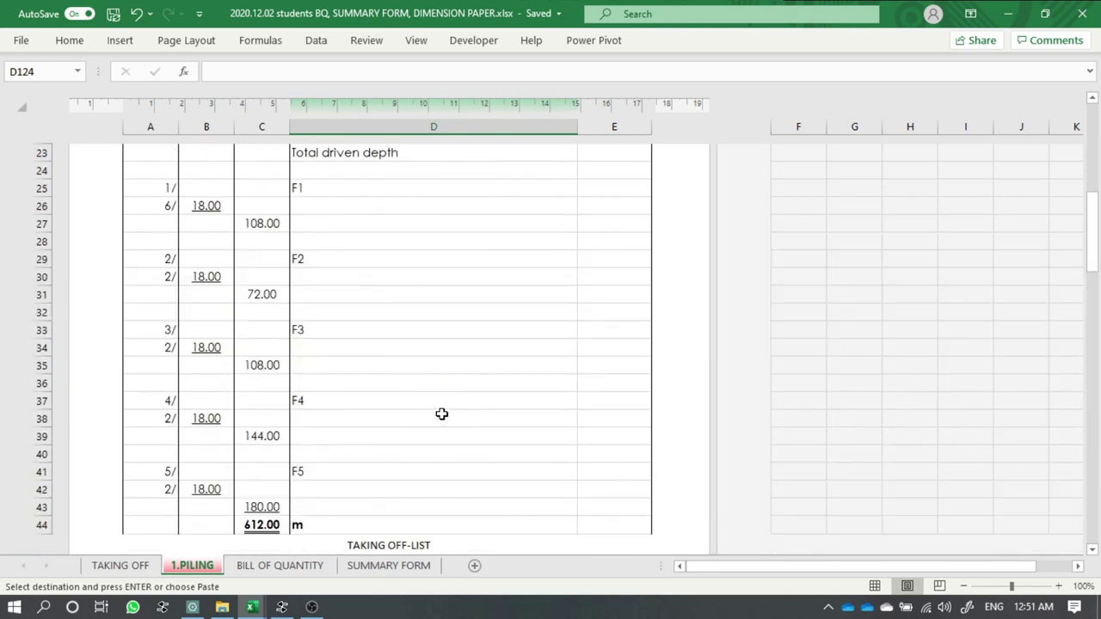
pyautogui.scroll(8, 441, 414)
pyautogui.click(456, 346)
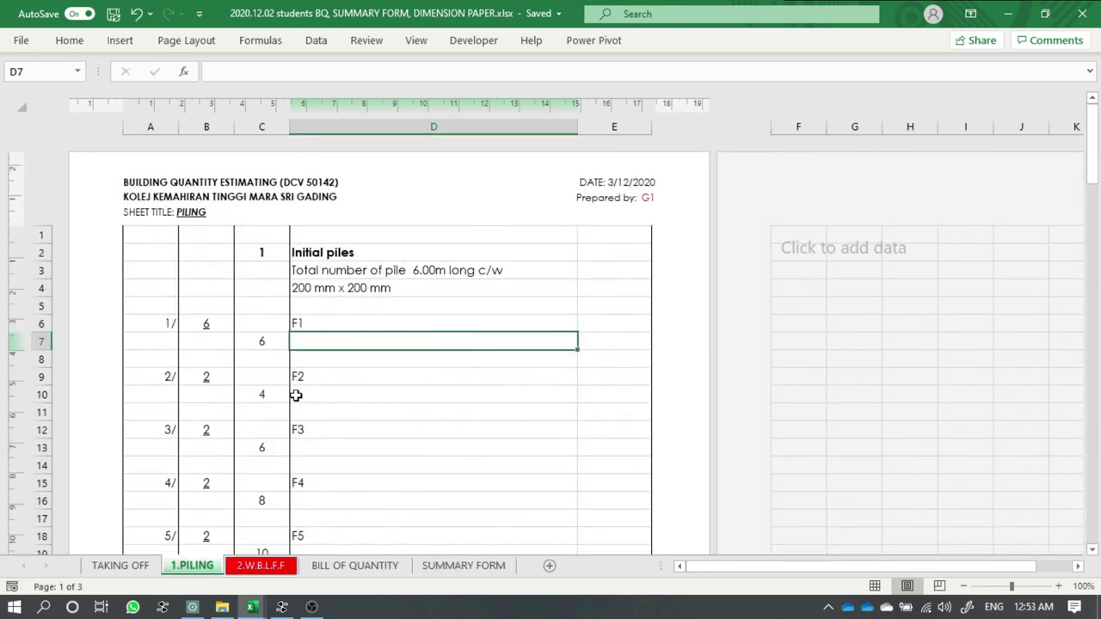